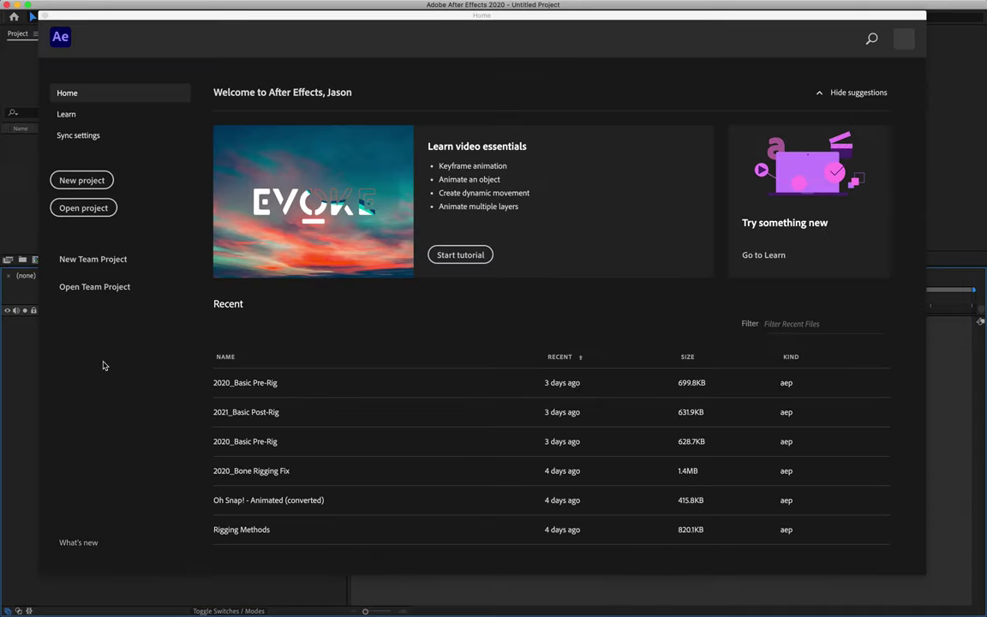
Create a new project with a five-second HDTV 1080 25 composition named Comp 1, and enlarge the composition viewer.
left_click(97, 190)
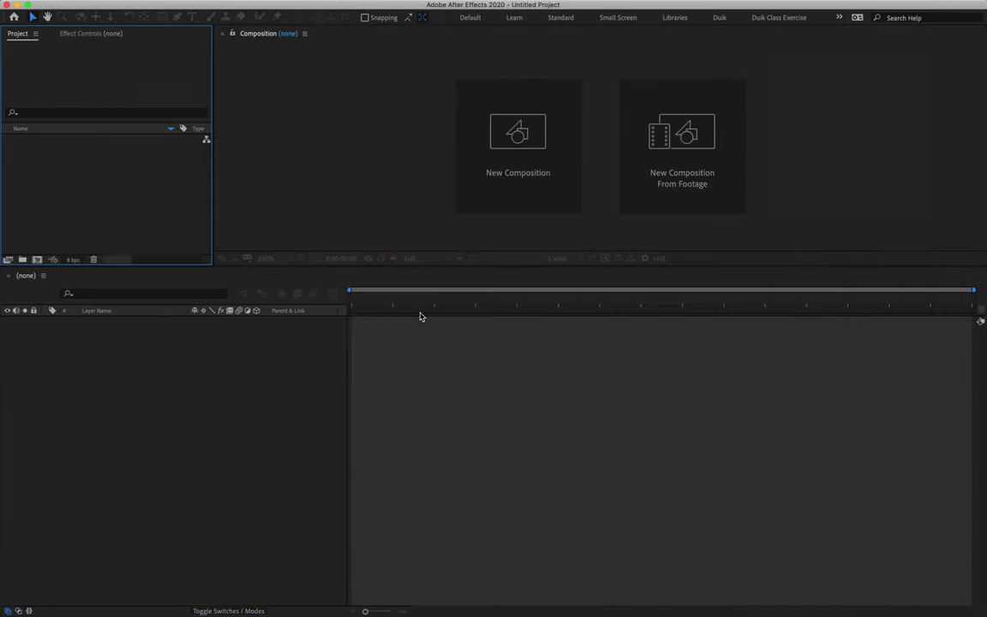
left_click(506, 141)
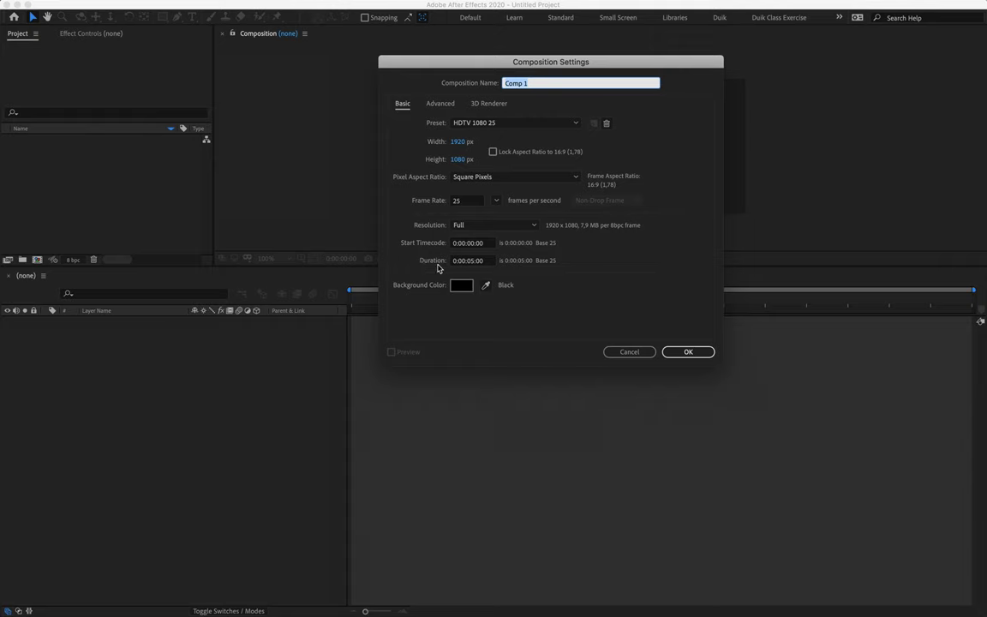
left_click(454, 261)
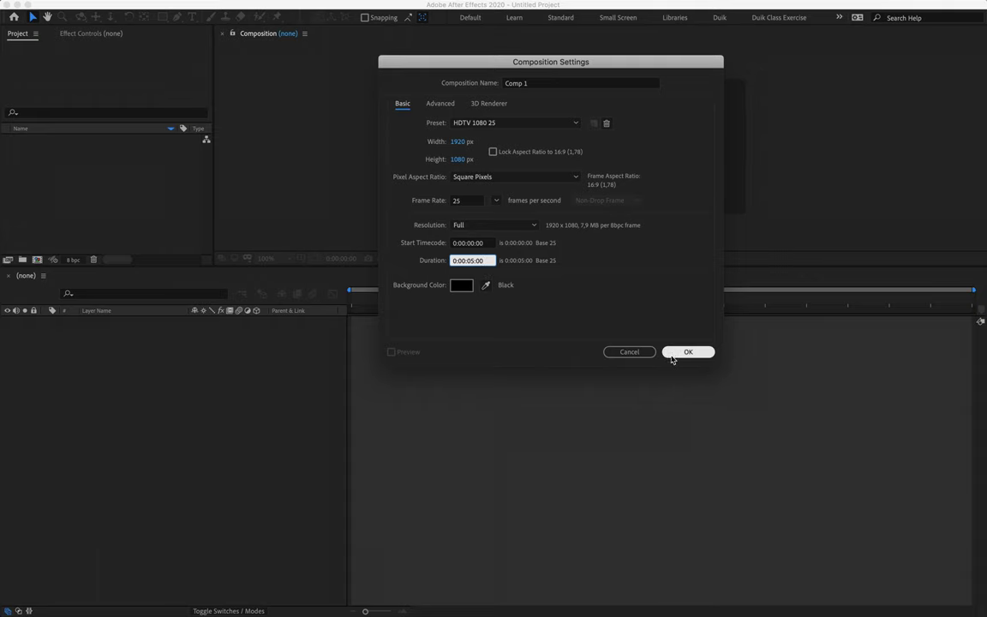
left_click(673, 353)
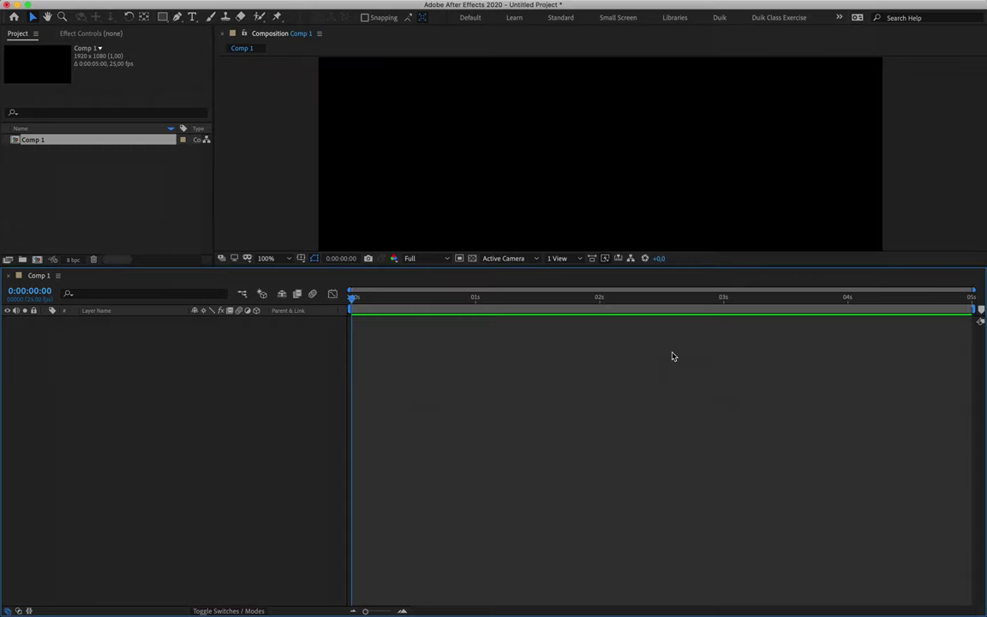
left_click_drag(235, 267, 223, 388)
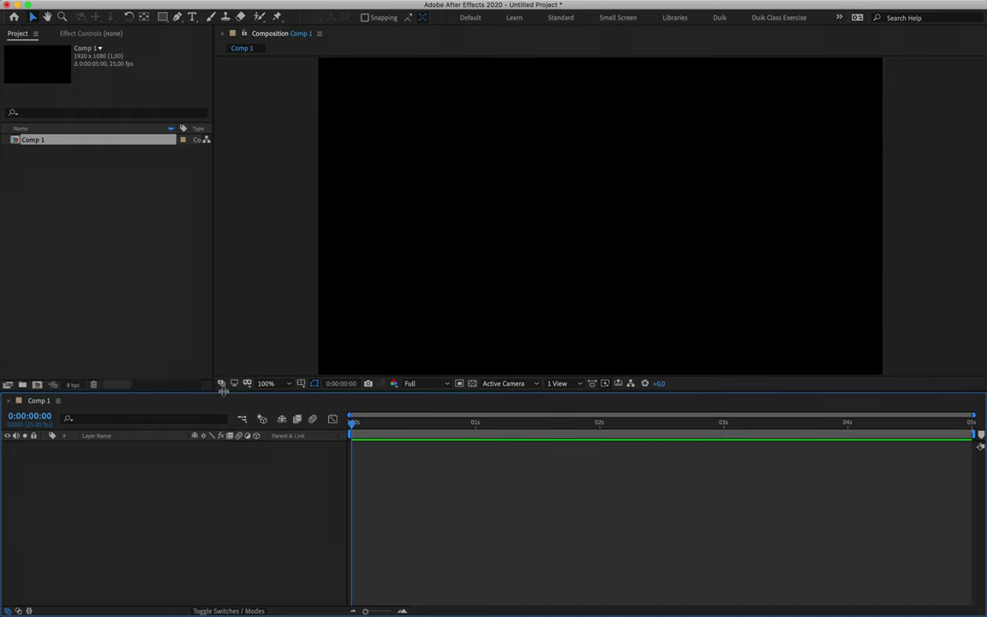
left_click(155, 275)
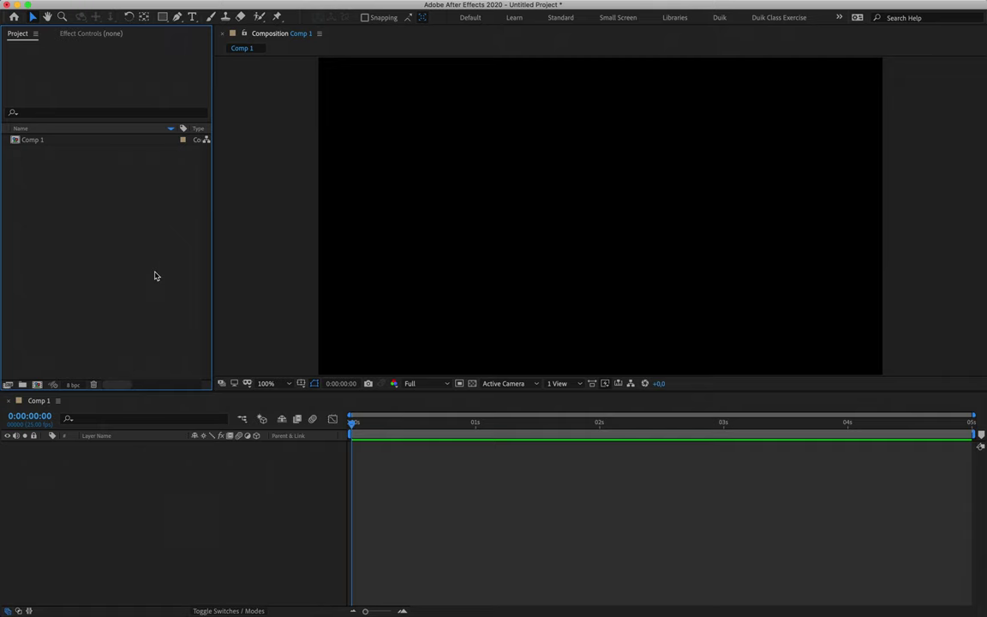
left_click(100, 8)
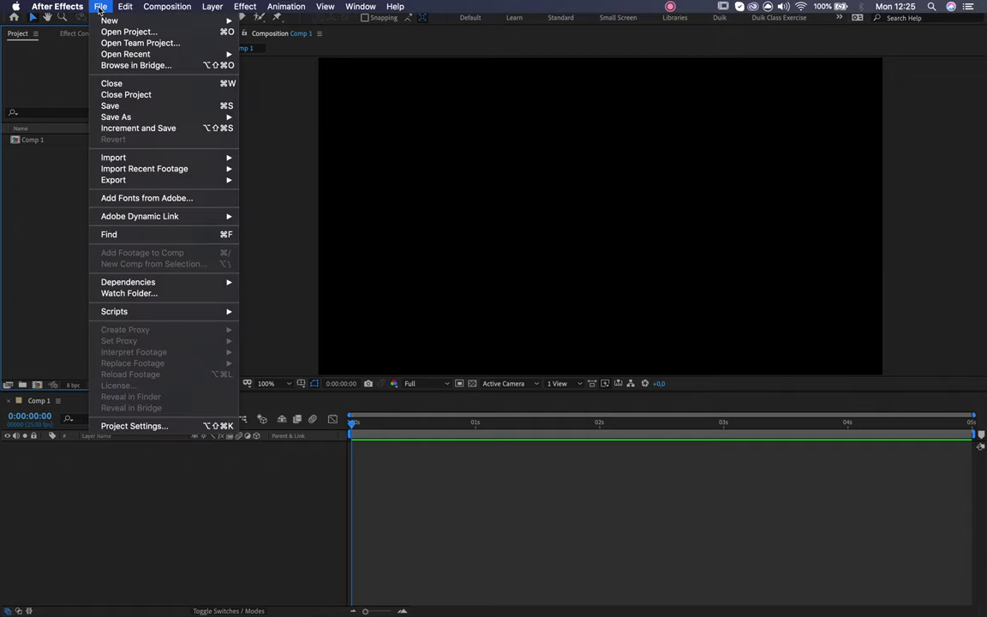
mouse_move(154, 157)
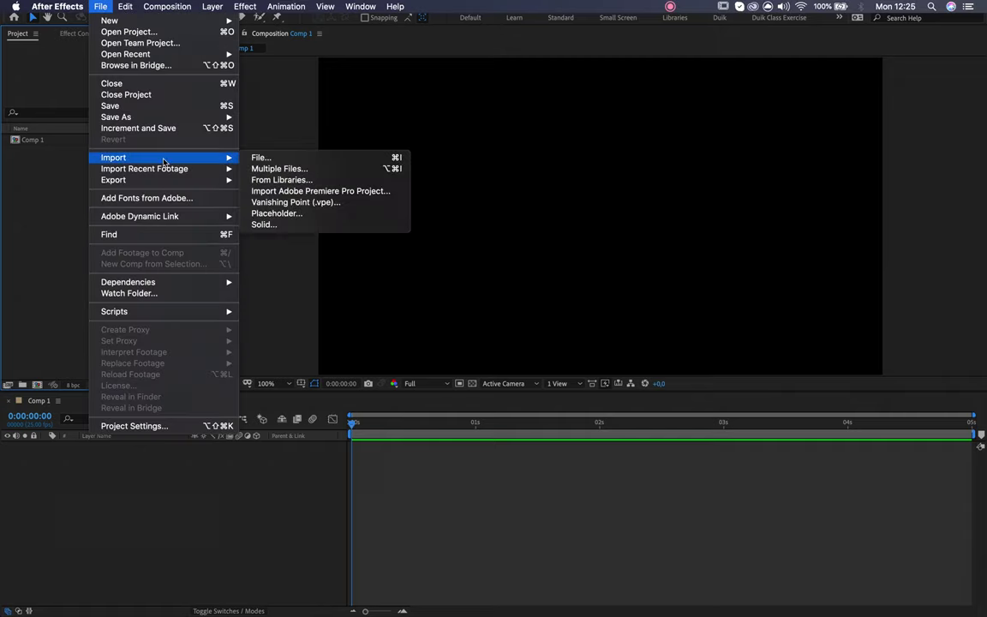
left_click(281, 160)
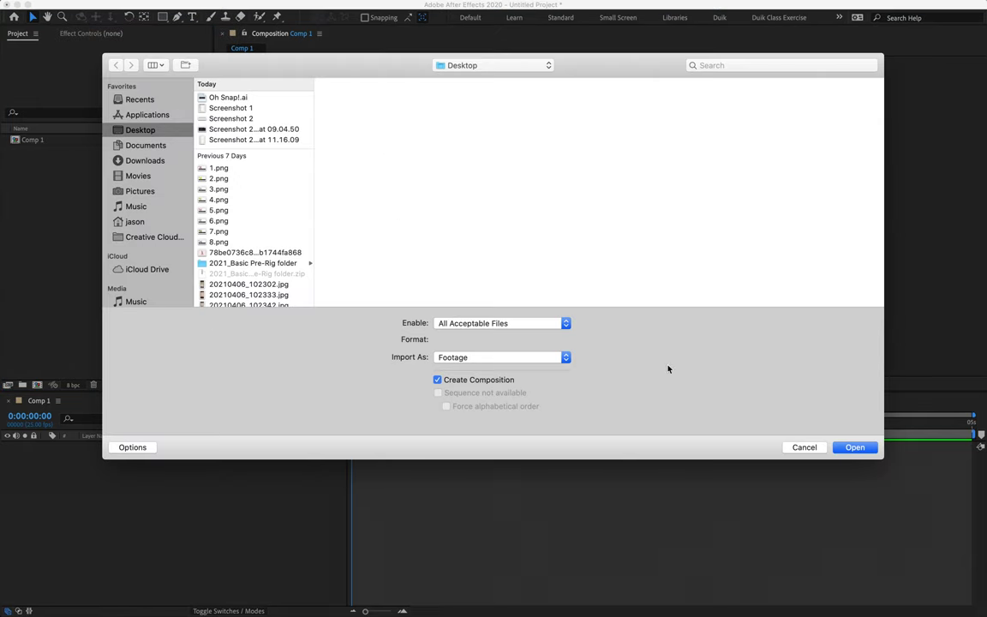
left_click(799, 446)
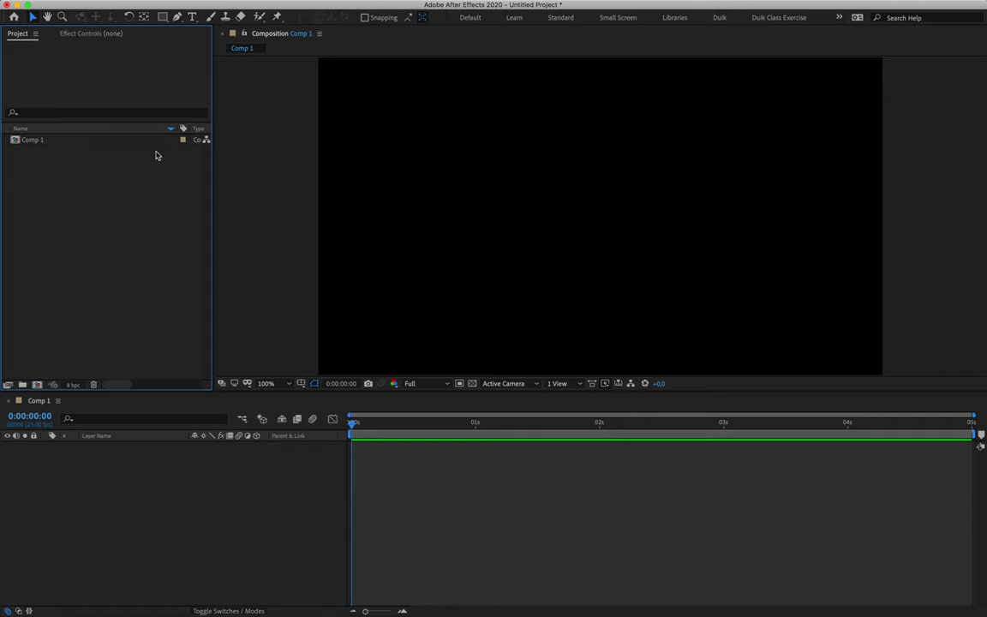
left_click(91, 223)
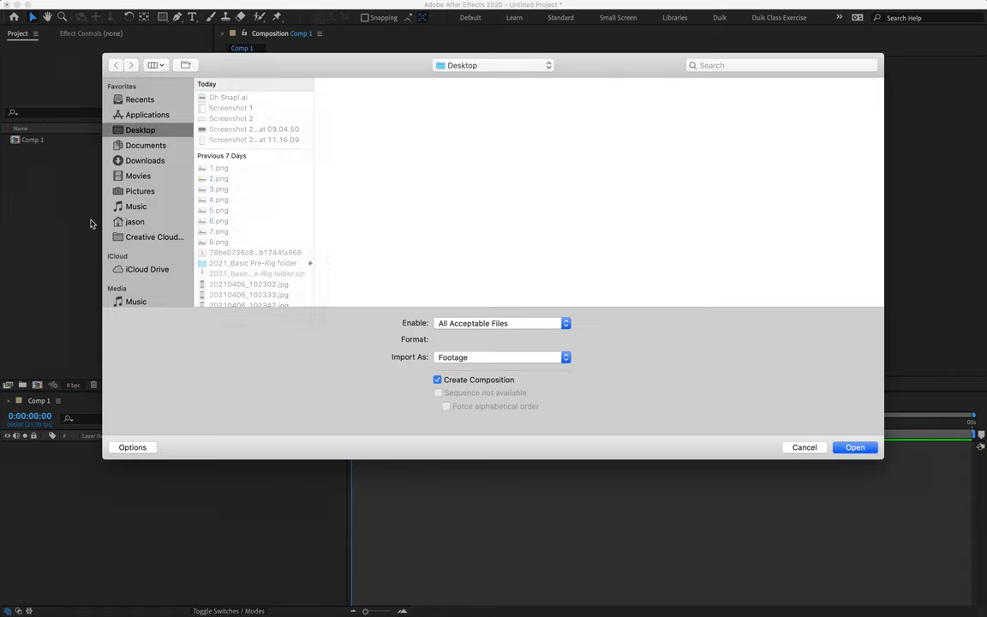
left_click(801, 446)
Import Oh Snap!.ai from the Desktop as Composition - Retain Layer Sizes.
double_click(115, 250)
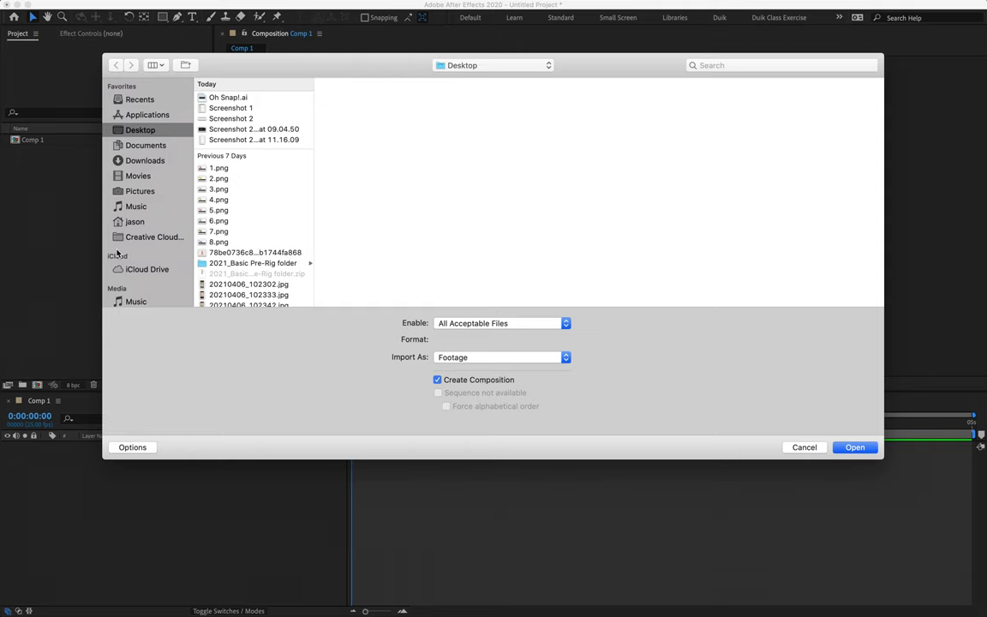
left_click(228, 98)
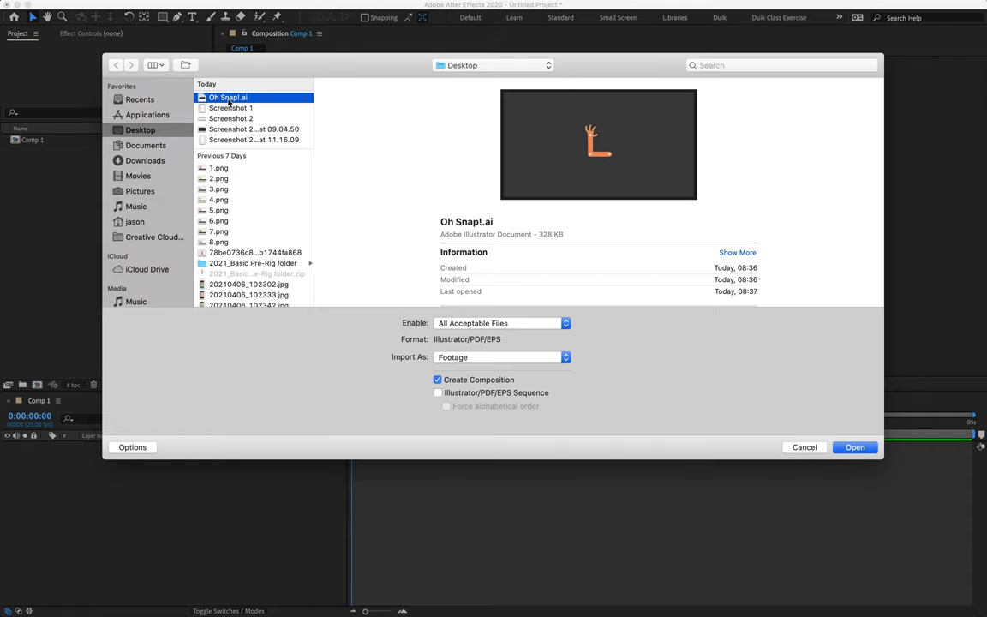
left_click(452, 358)
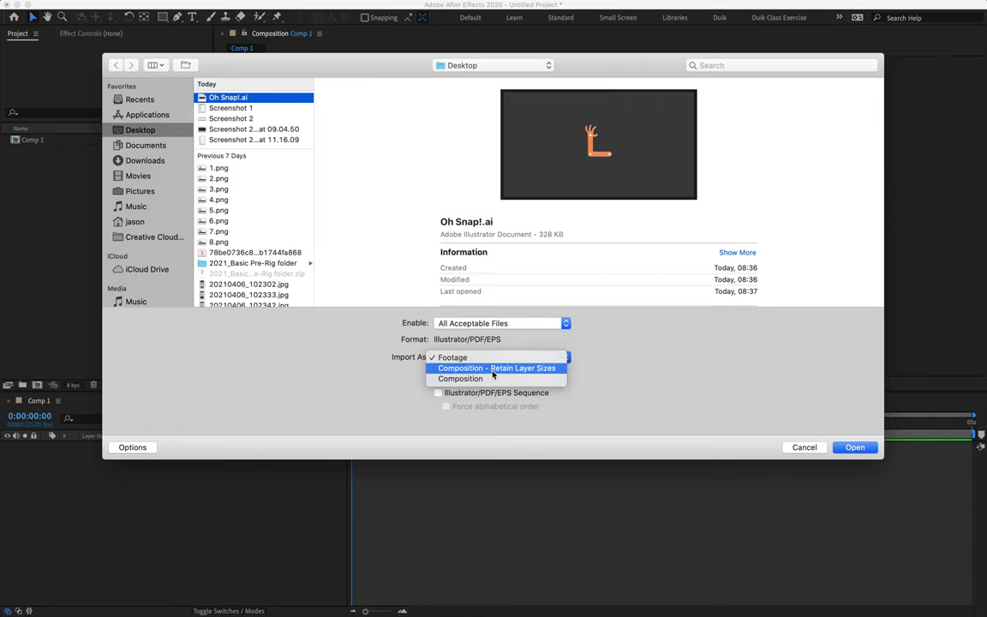
left_click(493, 369)
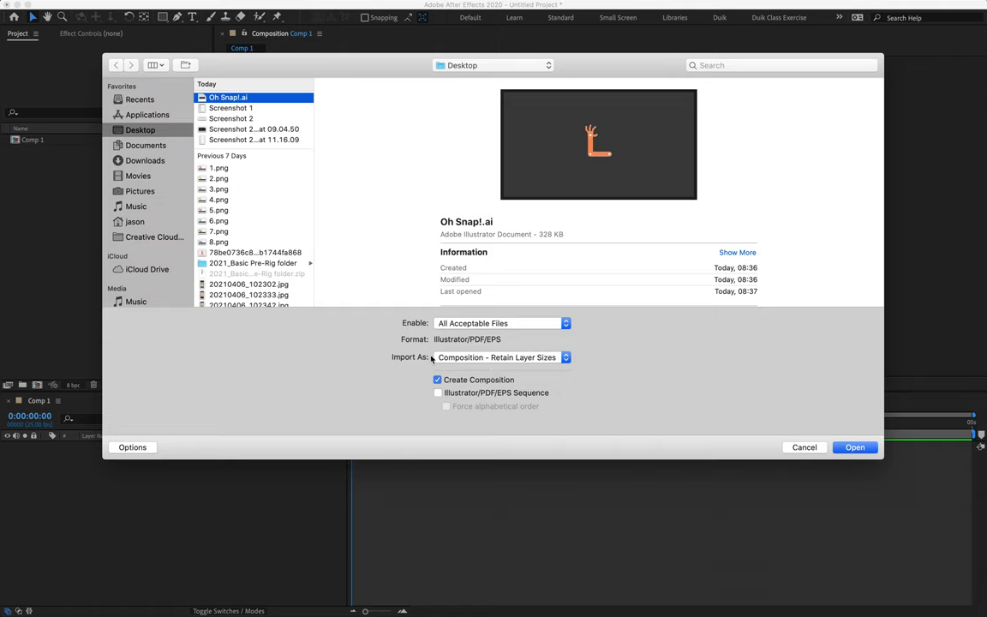
left_click(456, 359)
left_click(548, 359)
left_click(855, 447)
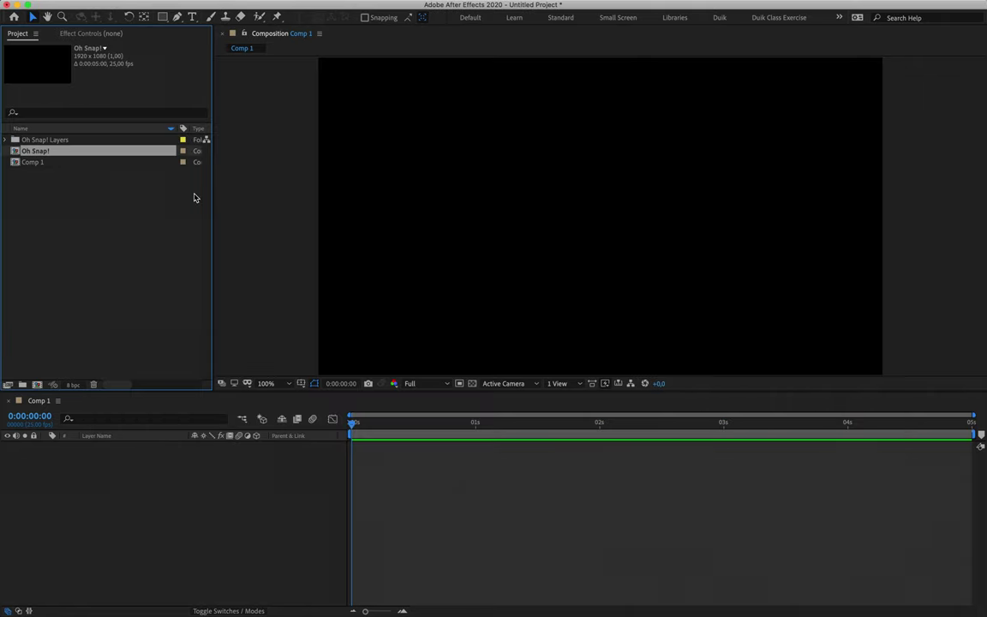
Check the contents of the Oh Snap! Layers folder and open the Oh Snap! composition.
left_click(77, 141)
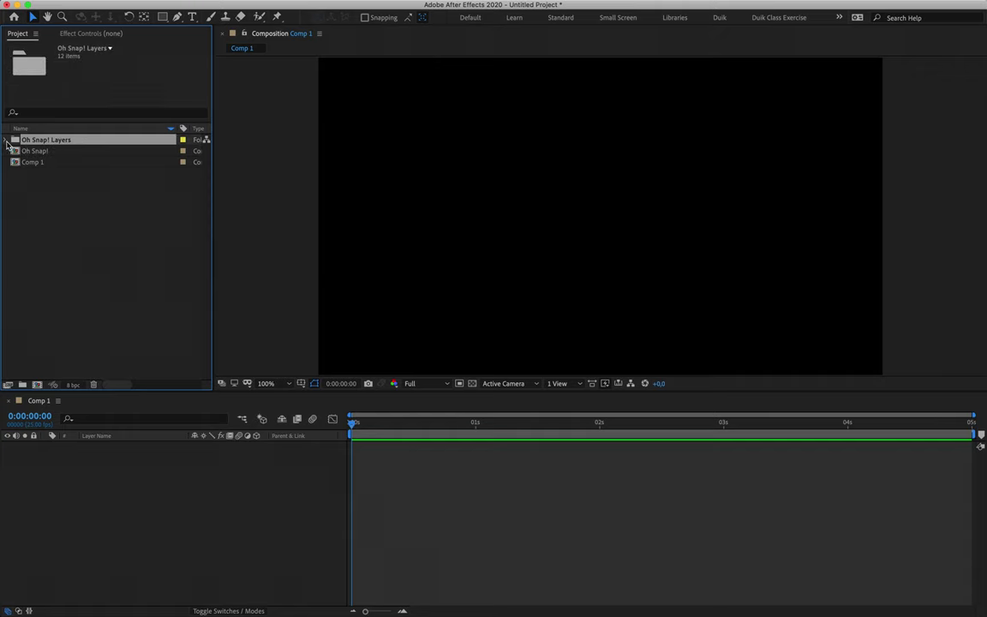
left_click(6, 141)
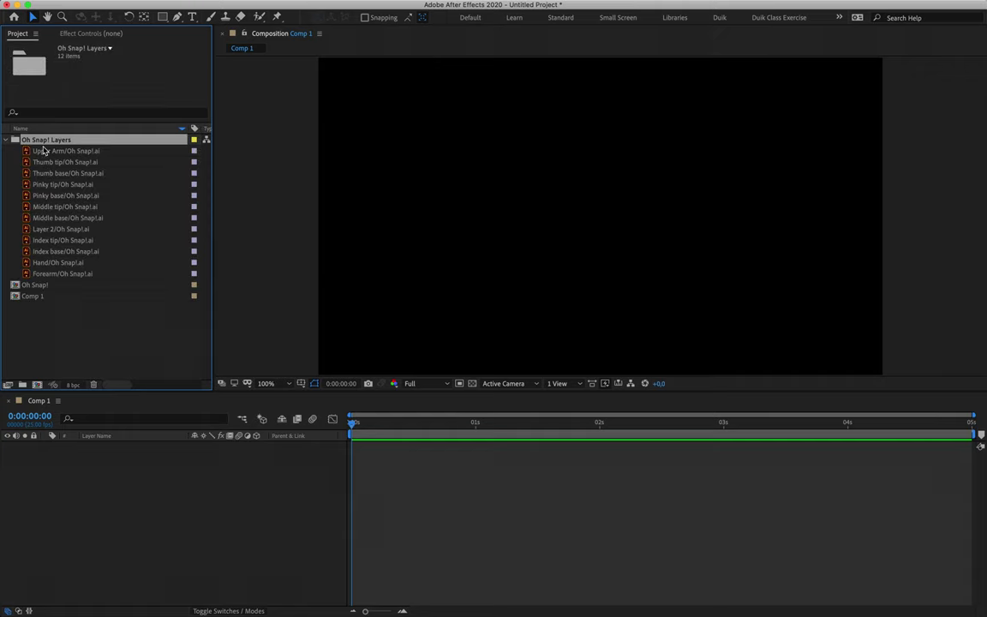
left_click(6, 140)
left_click(43, 152)
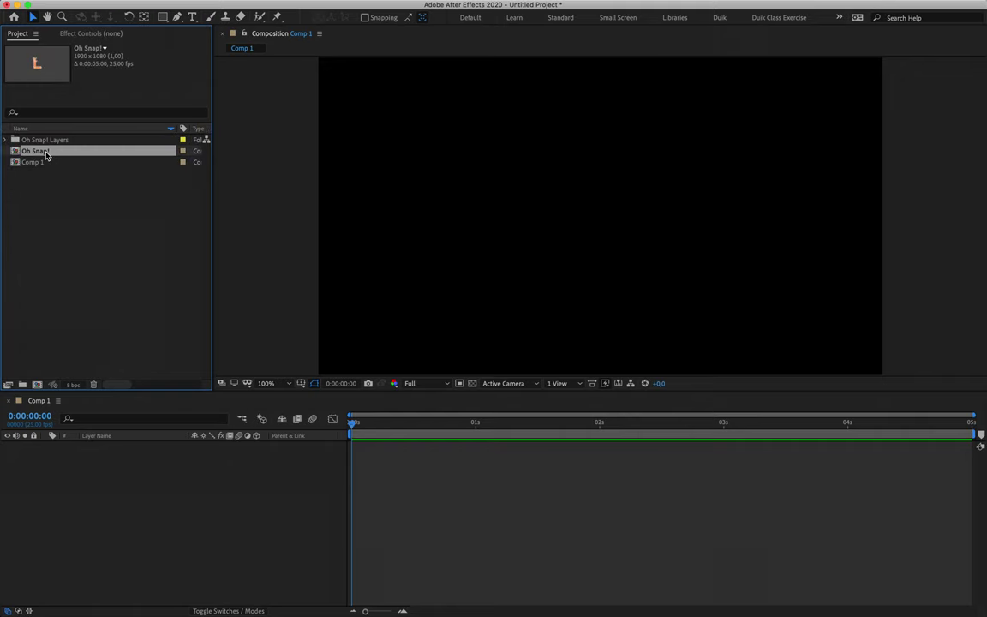
double_click(47, 154)
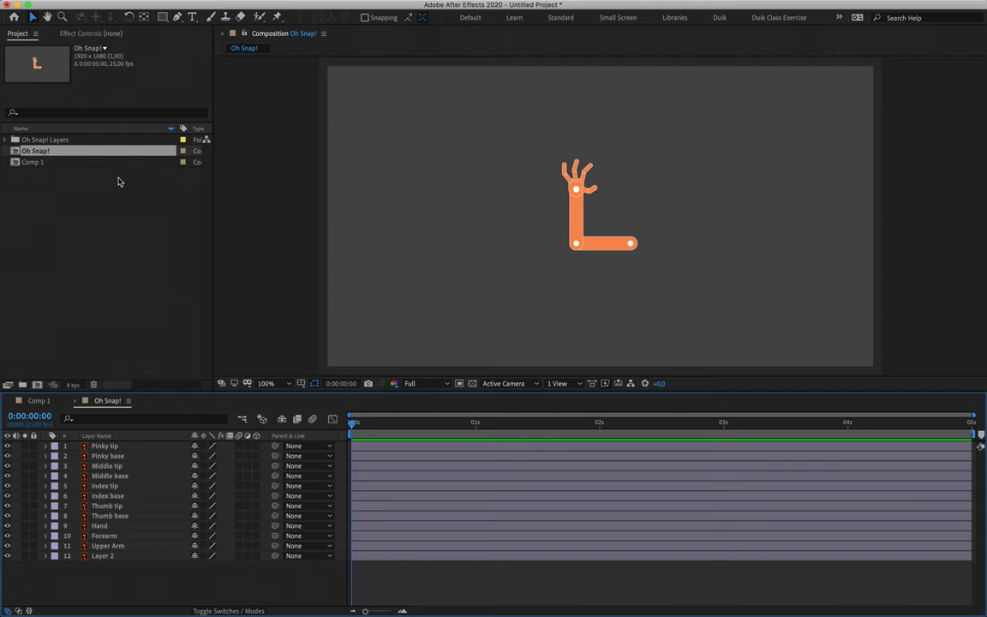
Examine the individual imported artwork pieces in the Oh Snap! Layers folder, including the Upper Arm, Index tip and Pinky tip.
left_click(54, 139)
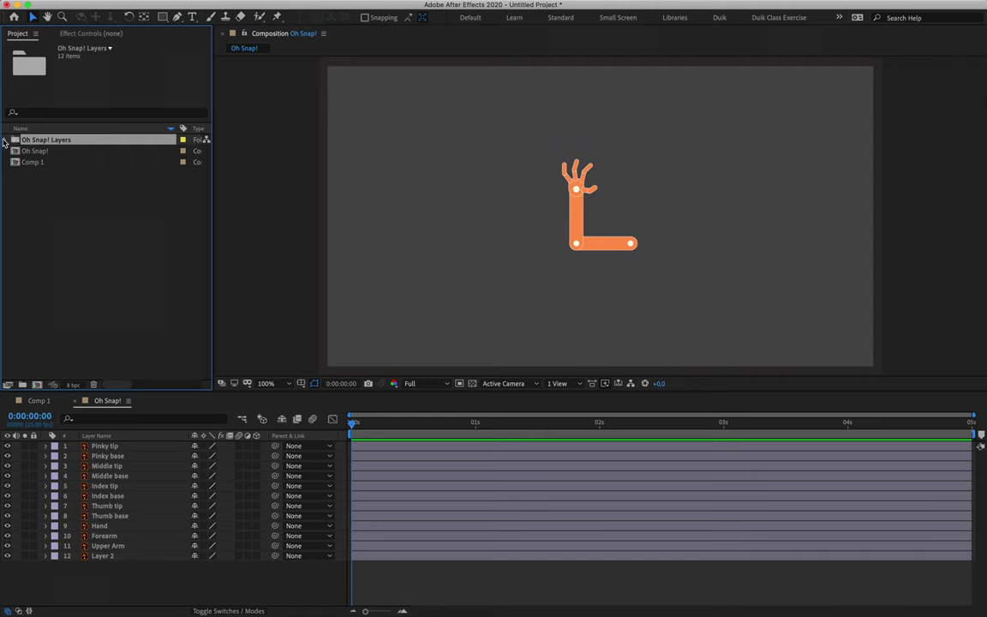
left_click(6, 138)
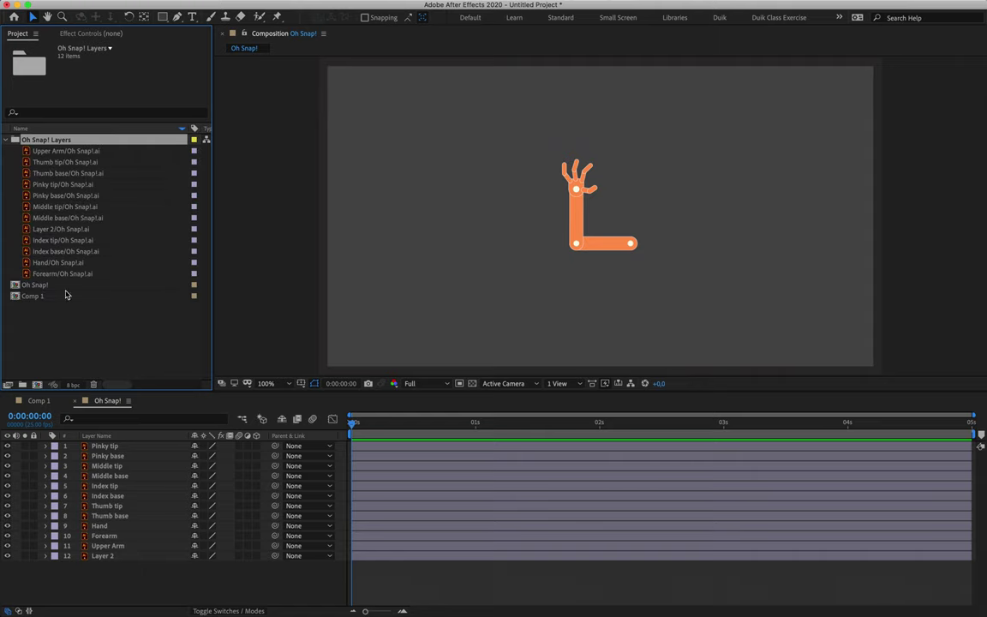
left_click(94, 250)
left_click(99, 206)
left_click(77, 151)
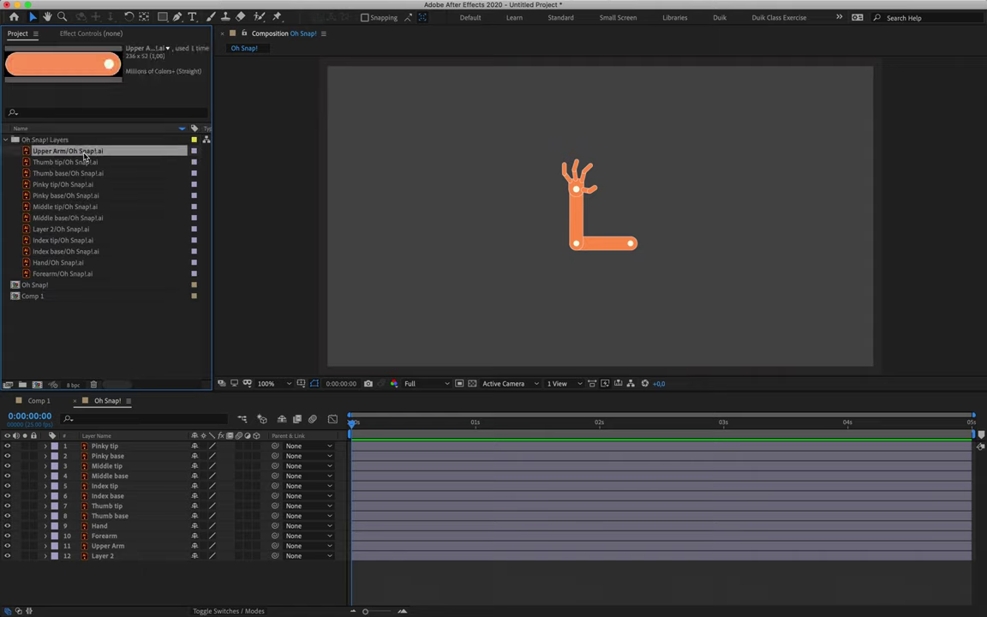
left_click(52, 139)
left_click(43, 151)
left_click(63, 198)
left_click(61, 218)
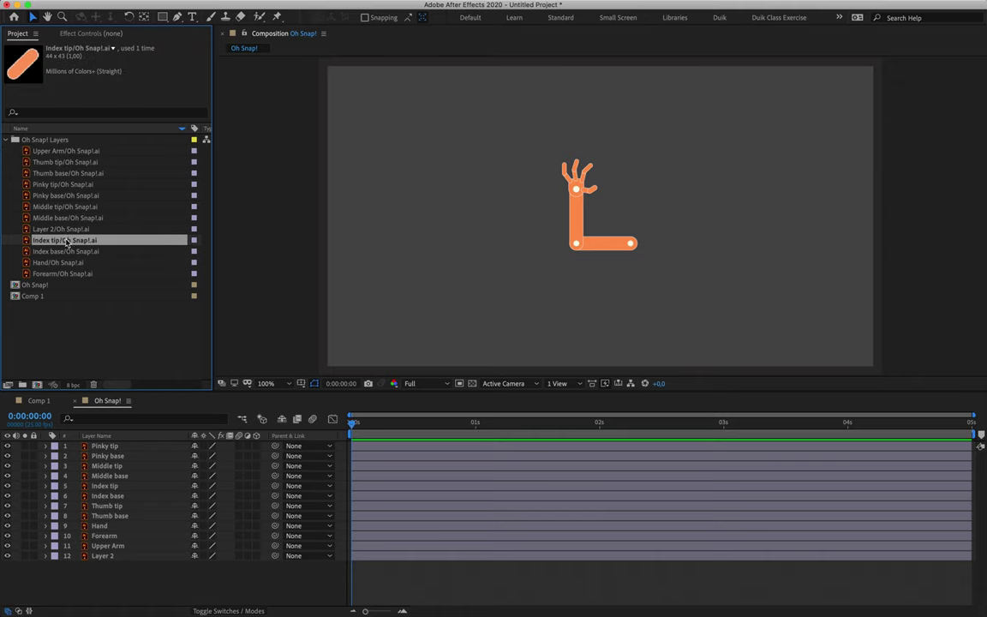
left_click(77, 251)
left_click(77, 208)
left_click(86, 184)
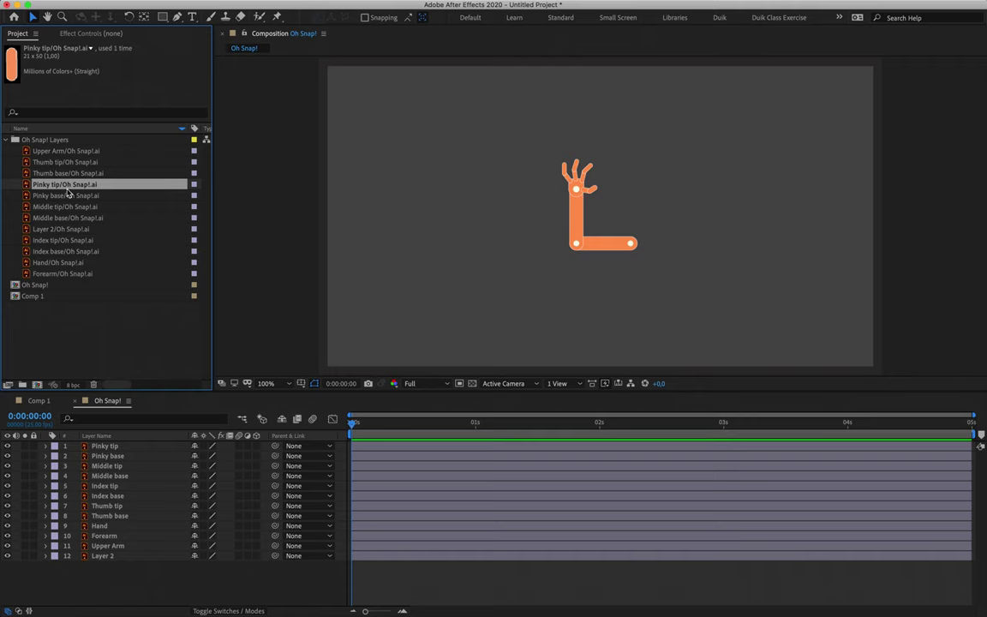
left_click(6, 139)
left_click(83, 216)
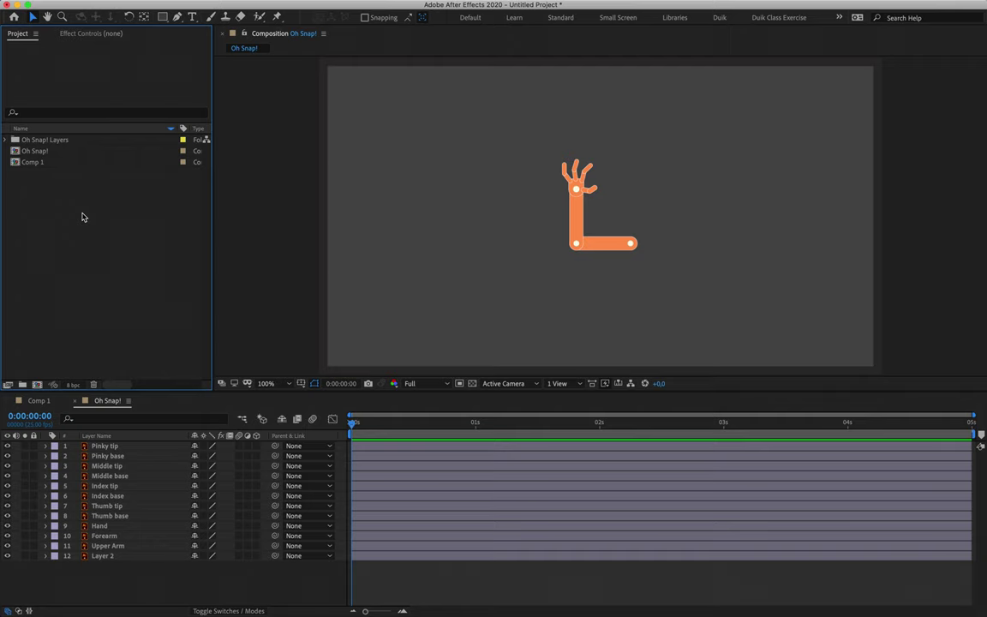
Lock the Layer 2 background in the composition, test-select all the arm and hand layers together, and deselect them.
left_click(540, 129)
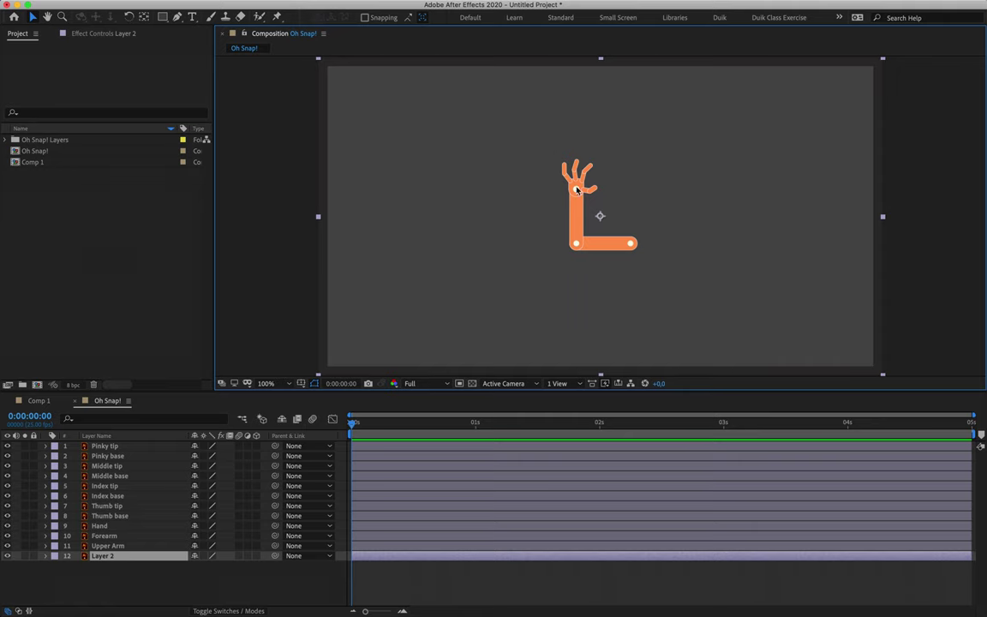
key("super+l")
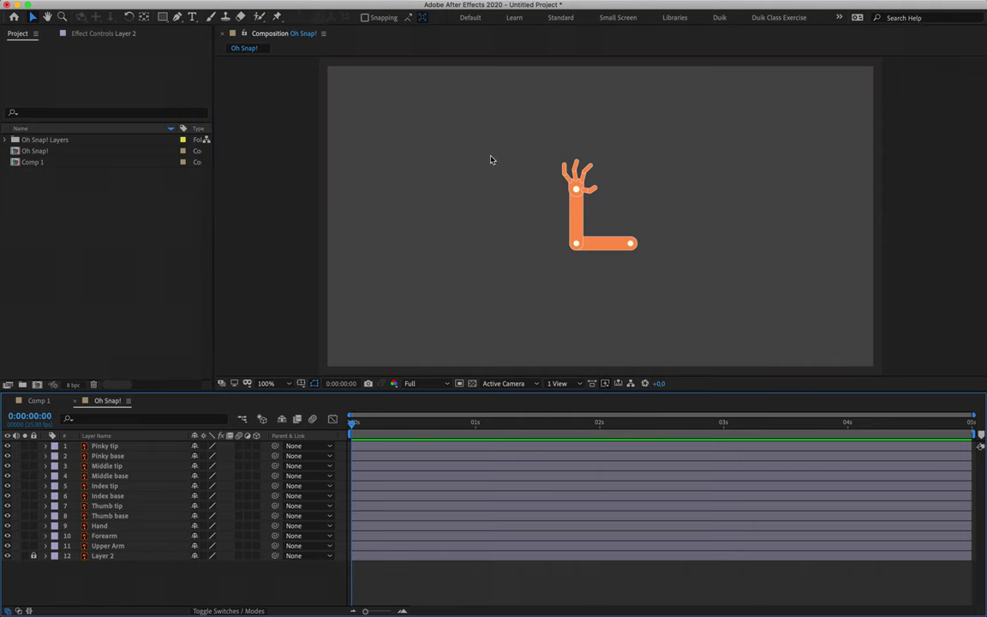
left_click_drag(490, 160, 720, 293)
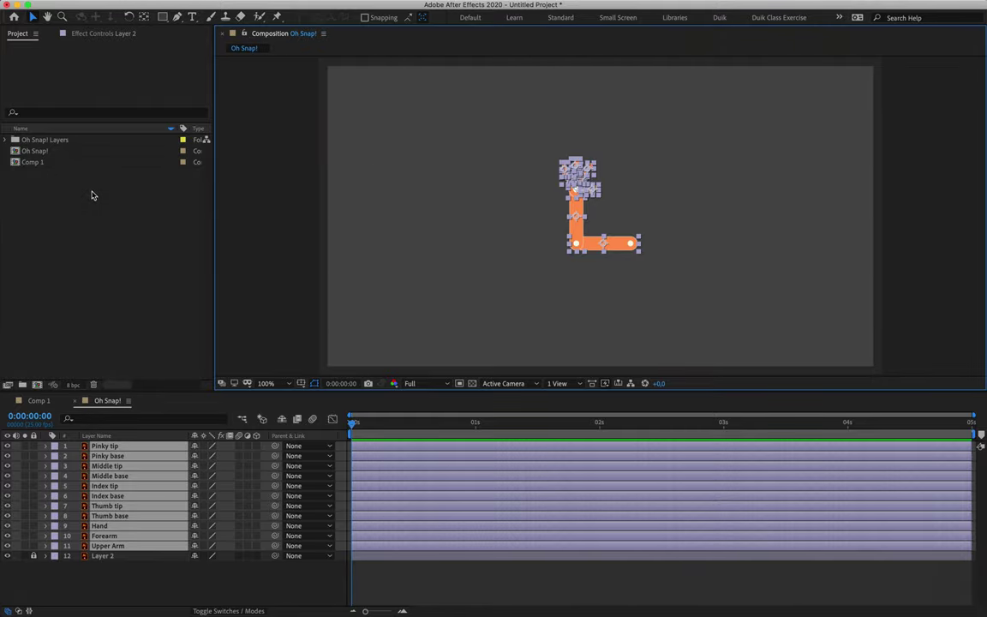
left_click(92, 194)
key("F2")
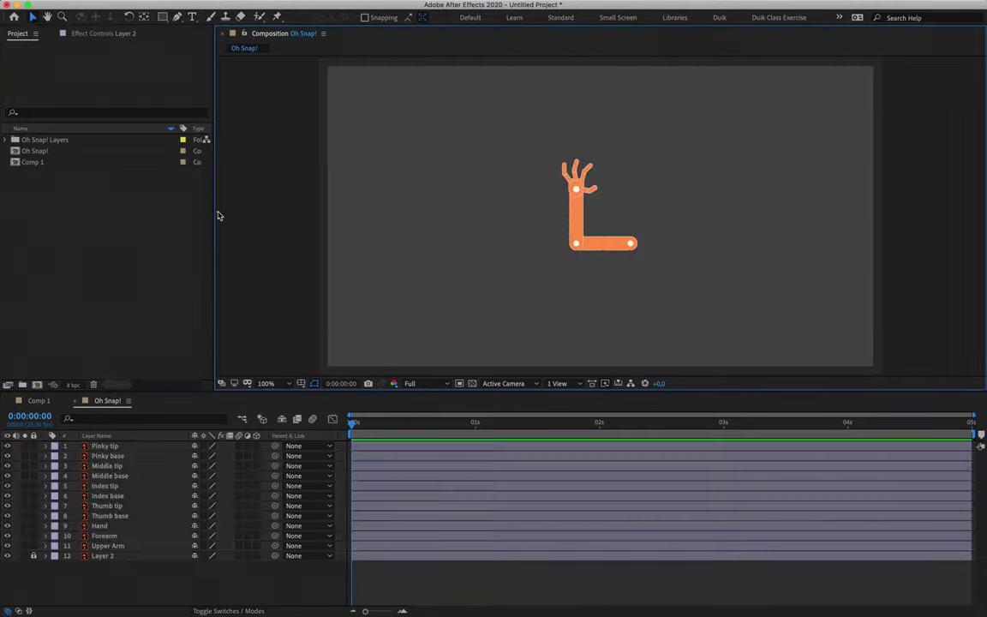
Reveal the Thumb tip layer's source file in Finder and move Oh Snap!.ai to the Downloads folder, replacing the copy there.
left_click(6, 139)
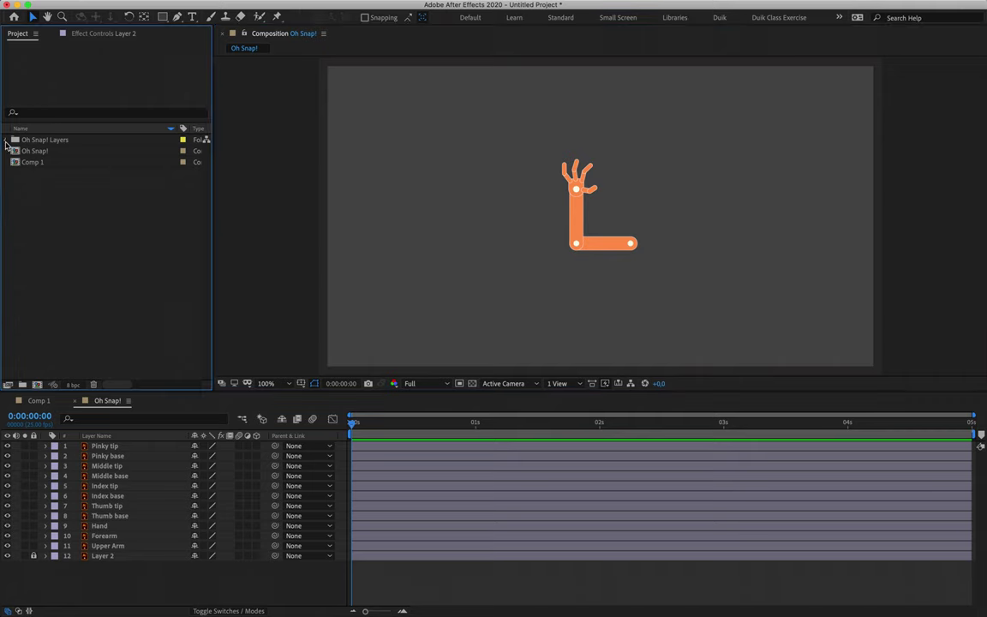
left_click(64, 163)
right_click(65, 168)
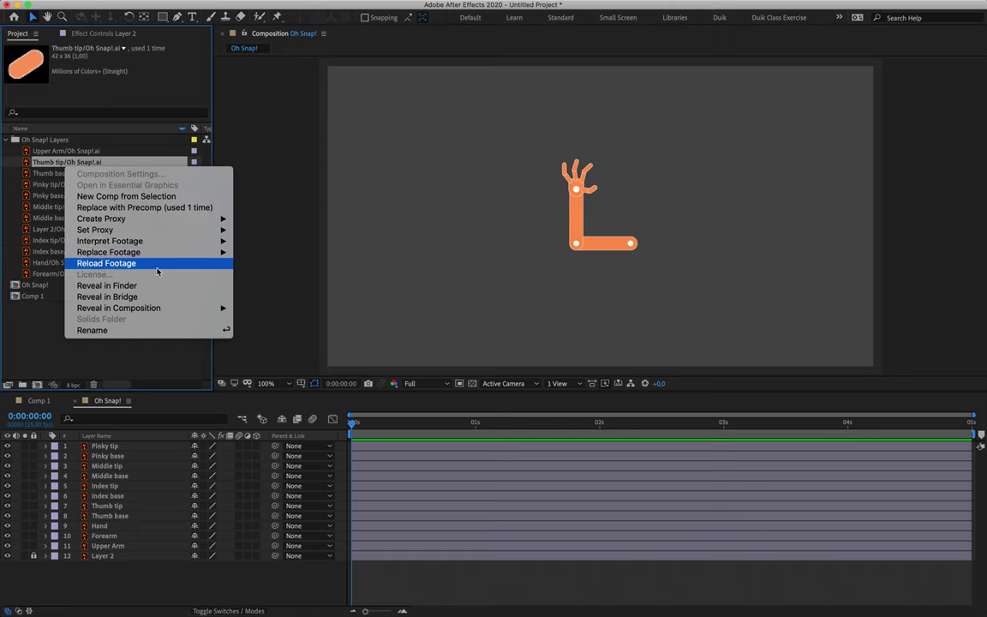
left_click(154, 287)
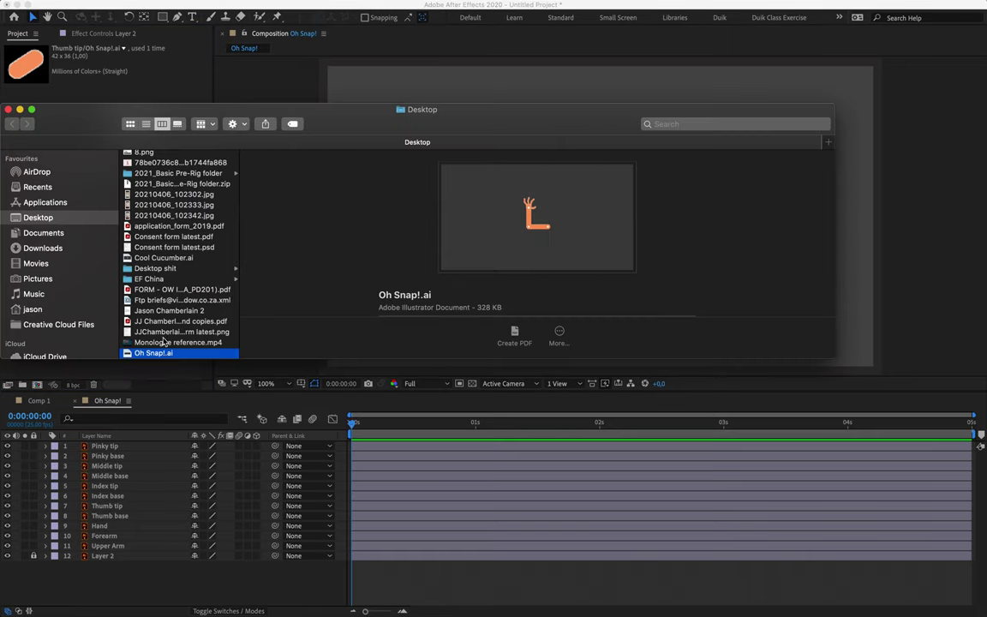
left_click_drag(153, 352, 60, 248)
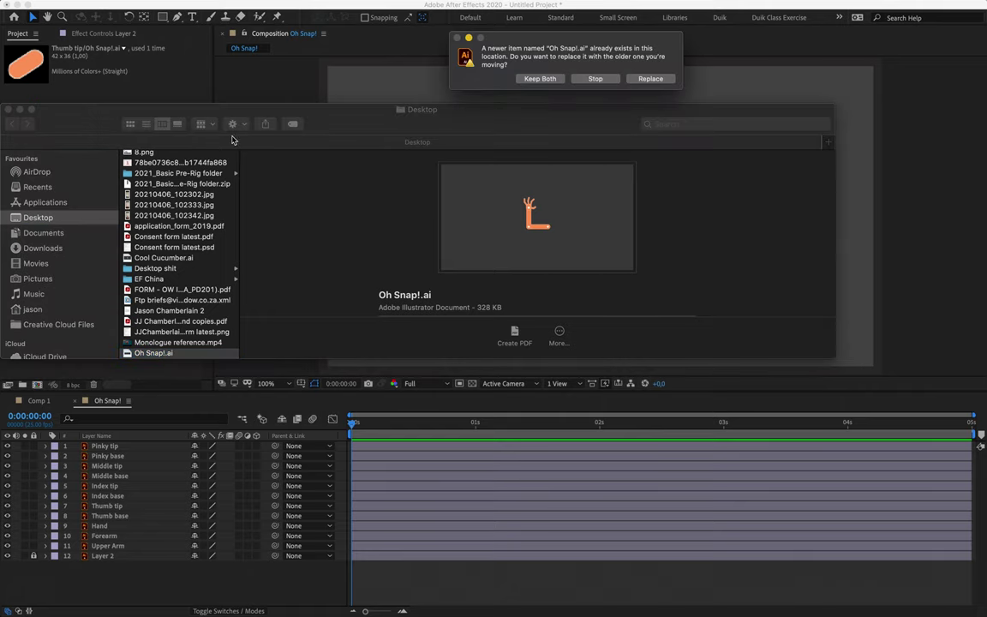
left_click(649, 80)
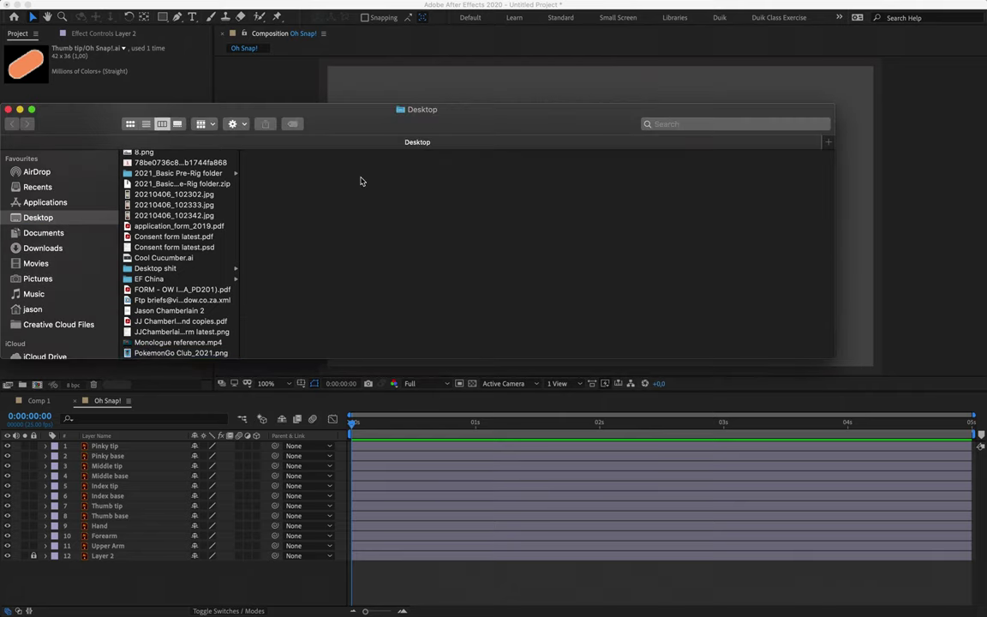
Switch back to After Effects, dismiss the missing-files warning and move the current time to 0:00:00:10 to check the composition.
left_click(181, 84)
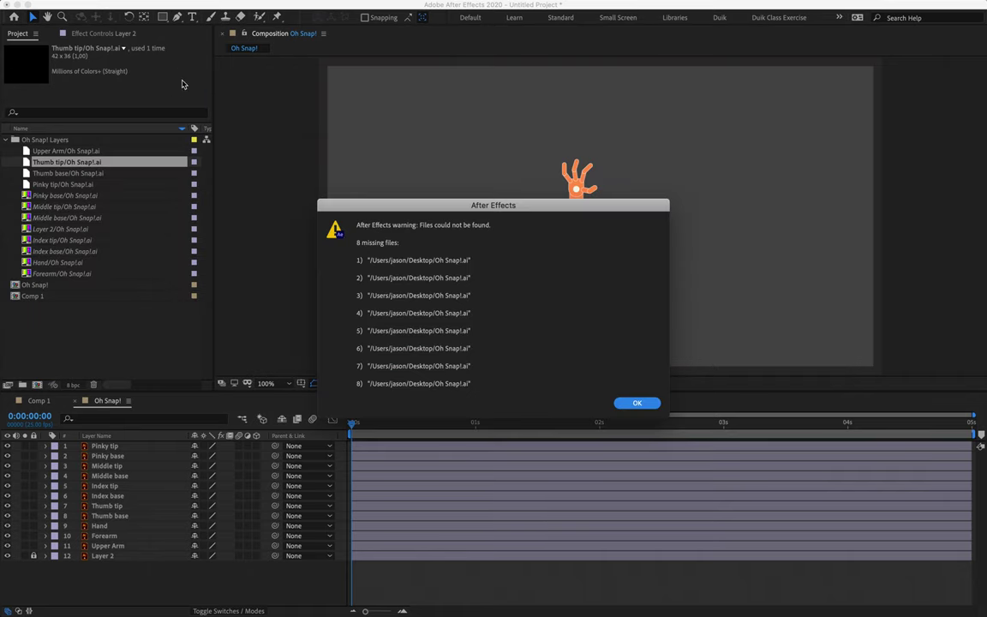
left_click(636, 403)
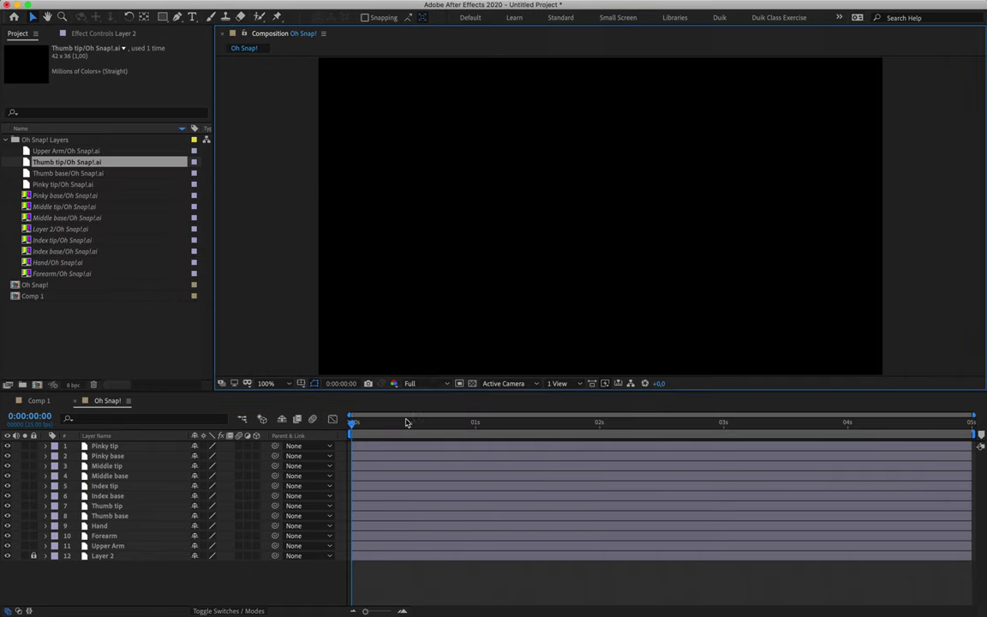
left_click(401, 423)
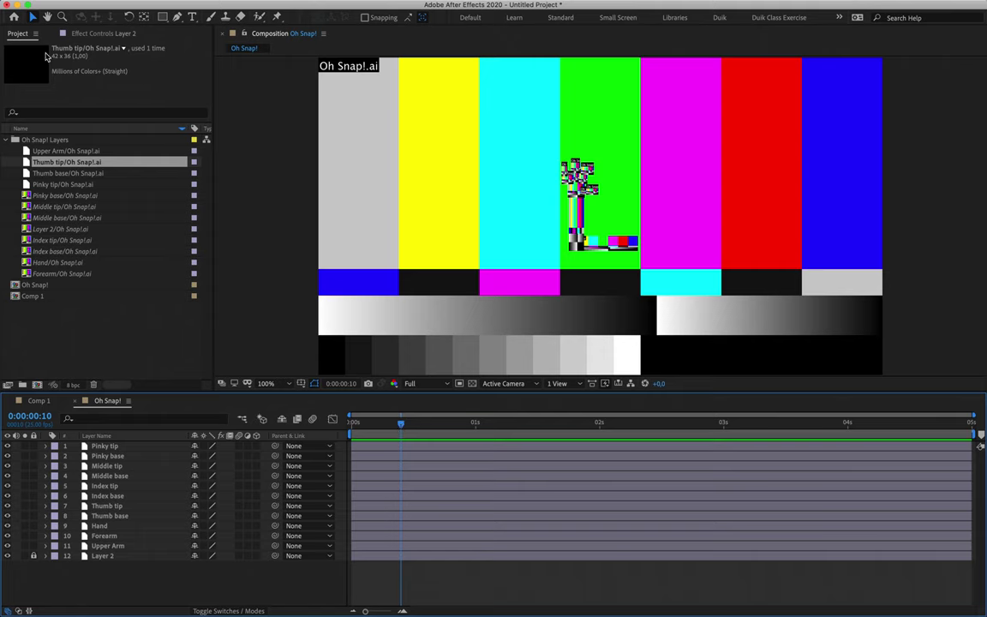
Examine the Index tip, Middle base, Pinky base and Thumb base footage items, and check the composition at 0:00:00:12.
left_click(136, 240)
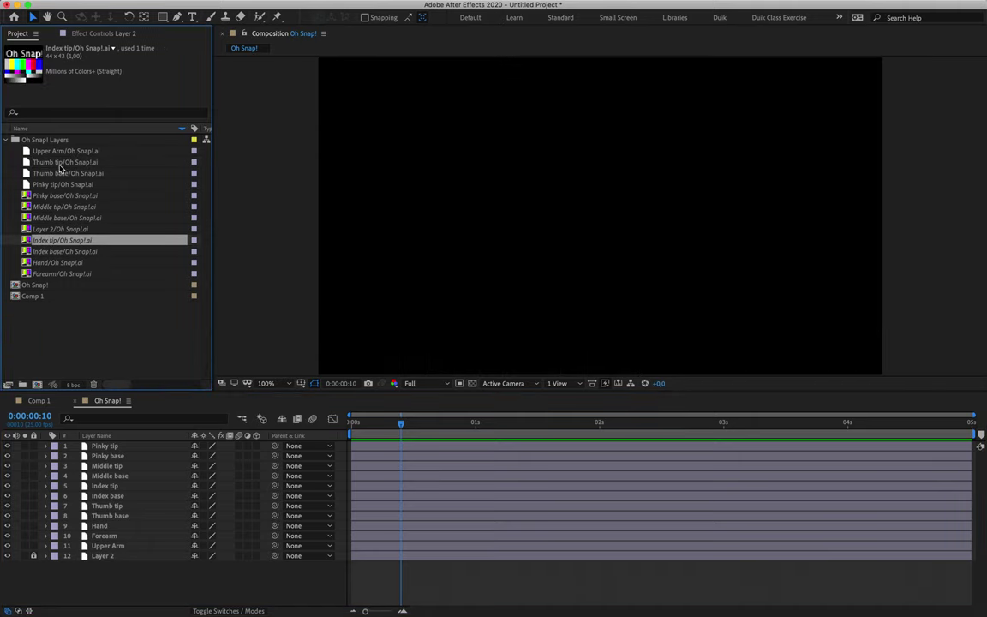
left_click(118, 219)
left_click(114, 195)
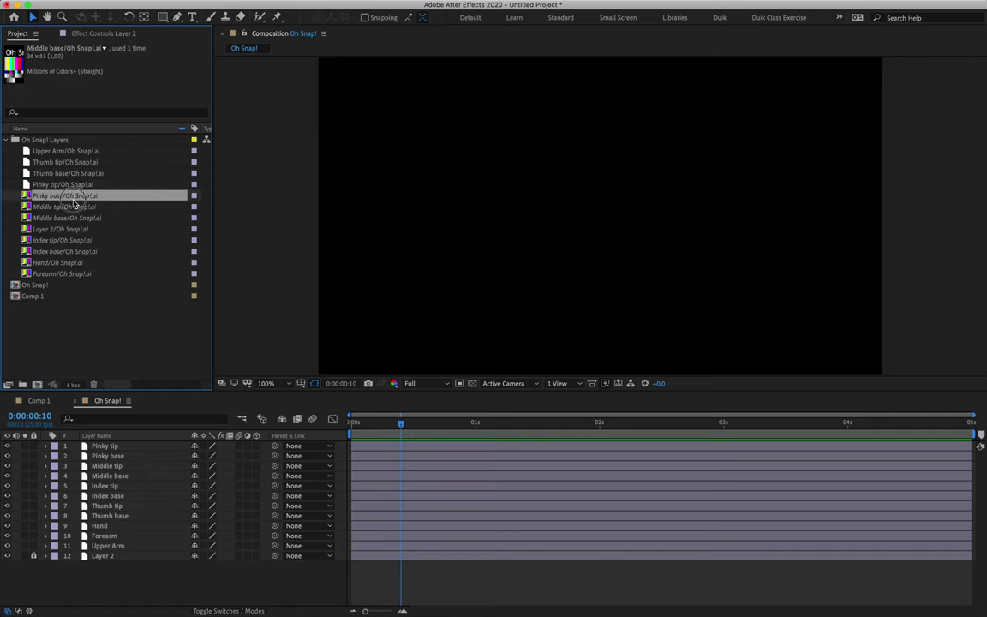
left_click(118, 173)
key("Page_Down")
key("Page_Down")
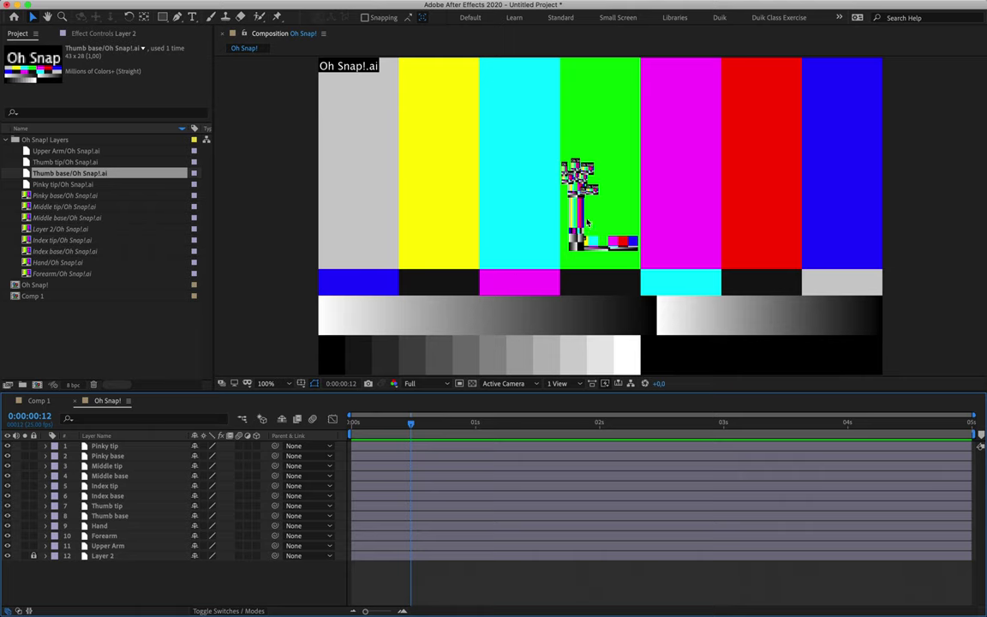
Replace the missing Pinky base footage with the Oh Snap!.ai file in the Downloads folder.
left_click(95, 196)
right_click(96, 199)
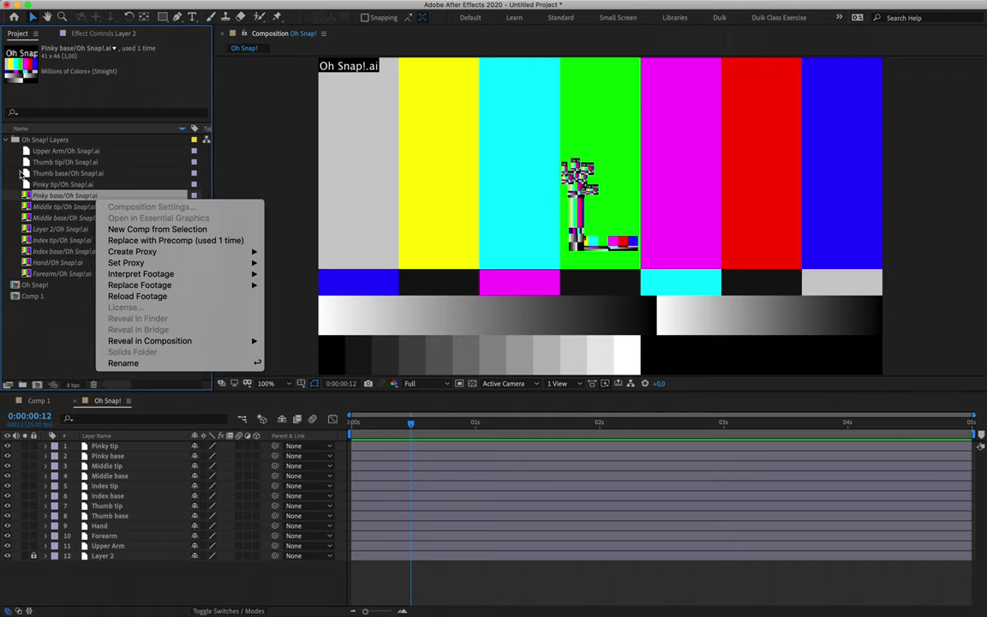
mouse_move(163, 284)
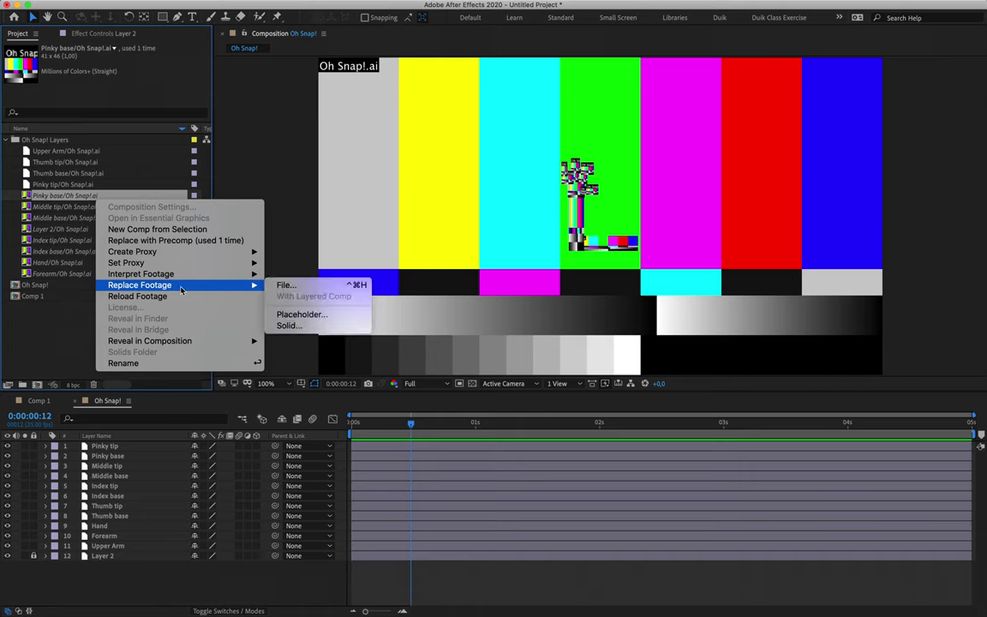
left_click(295, 288)
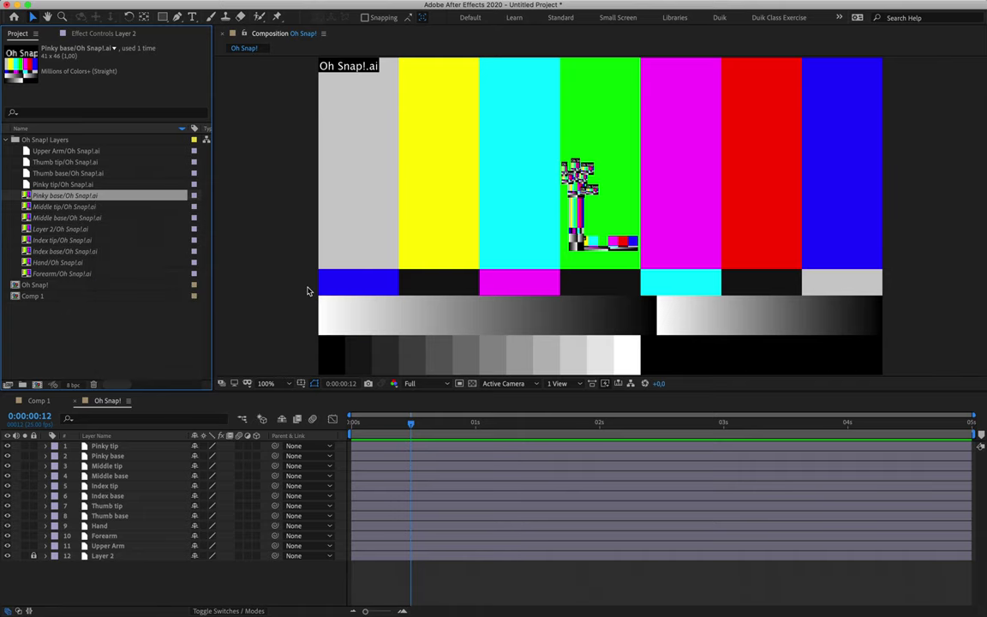
left_click(144, 160)
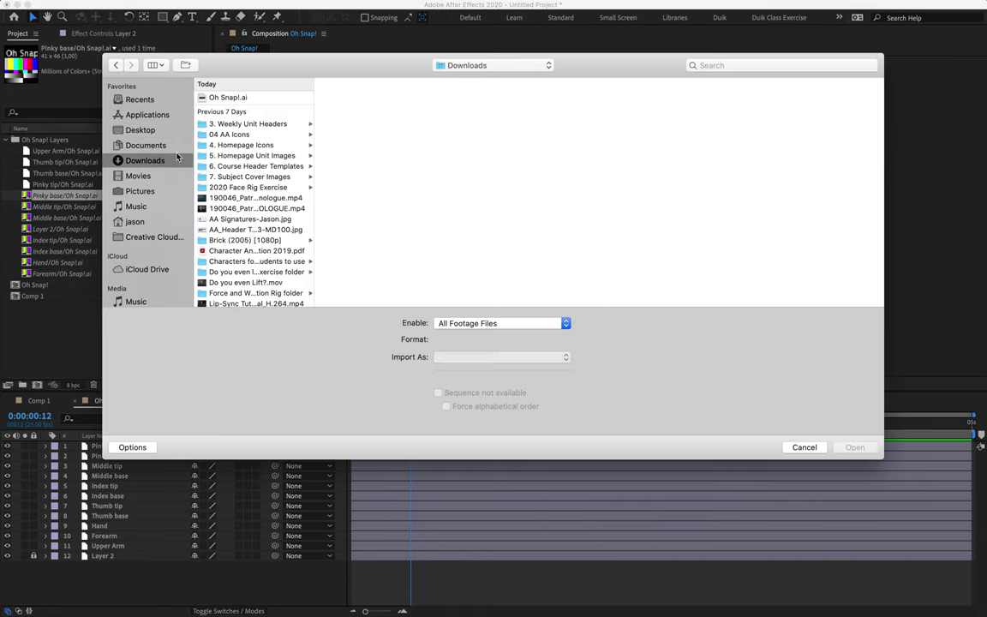
left_click(227, 97)
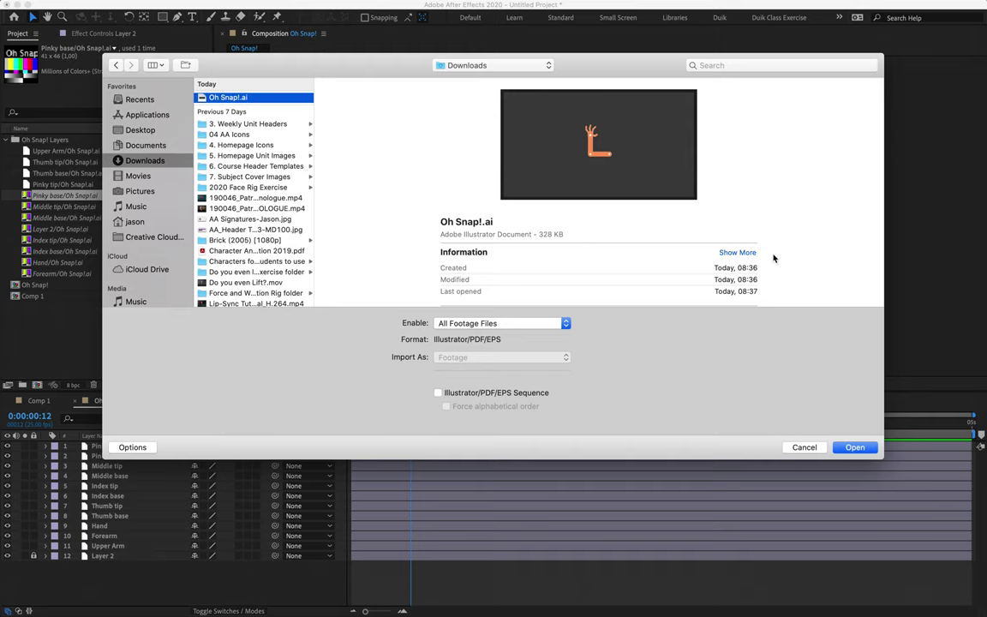
left_click(854, 448)
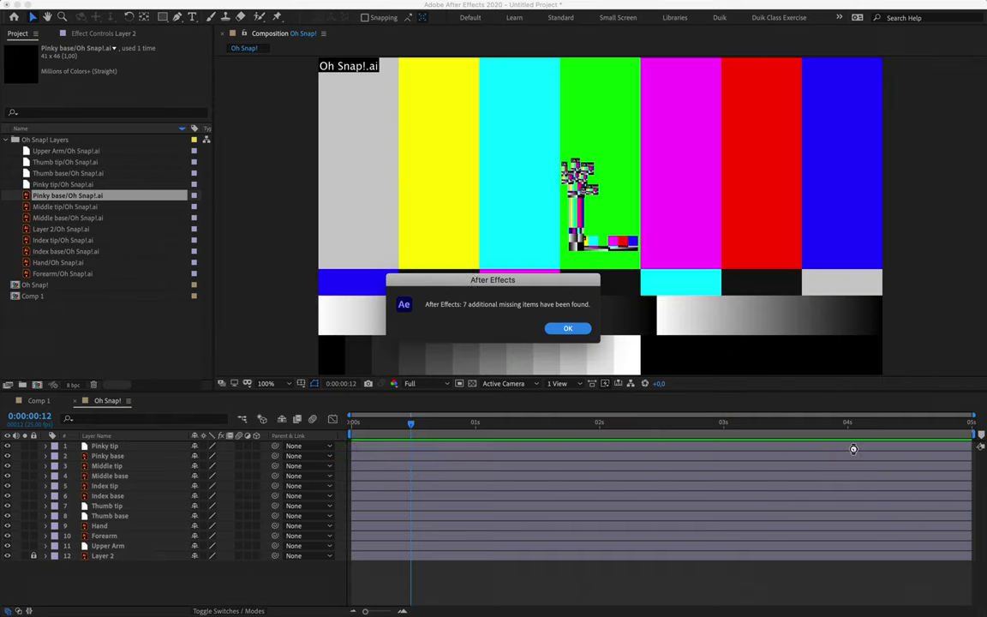
left_click(567, 329)
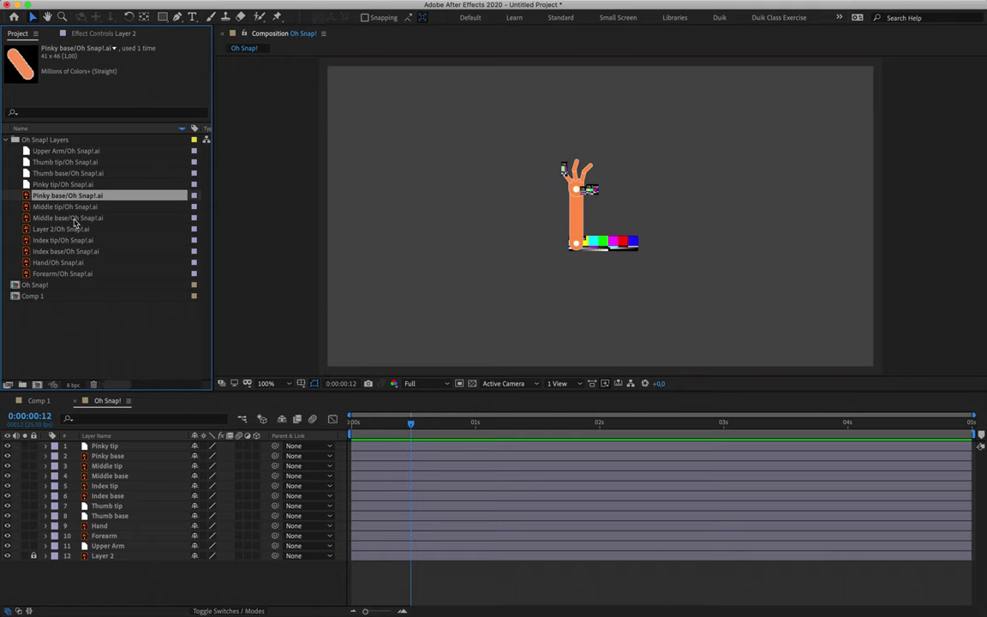
Delete the Oh Snap! Layers folder with its contents and the Oh Snap! composition from the project.
left_click(75, 139)
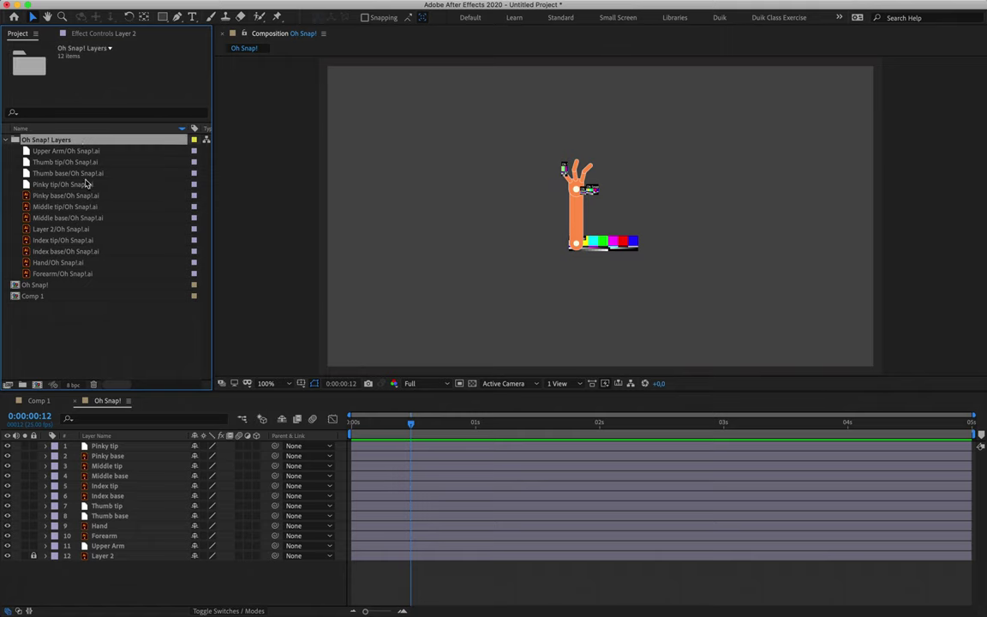
left_click(88, 287, "shift")
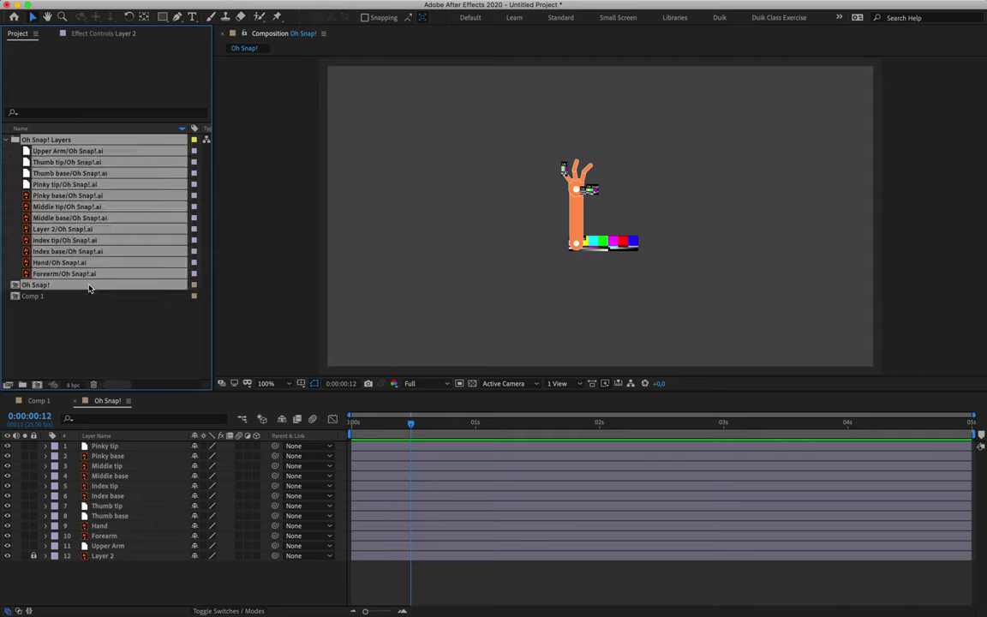
key("Delete")
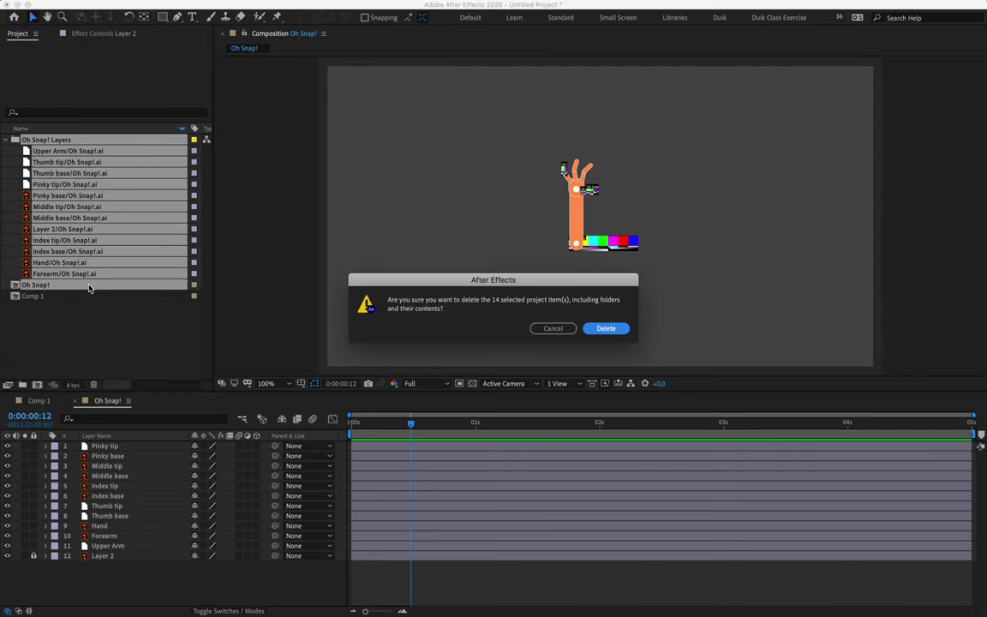
left_click(604, 331)
Import Oh Snap!.ai from Downloads as Composition - Retain Layer Sizes and open the imported Oh Snap! composition.
double_click(66, 164)
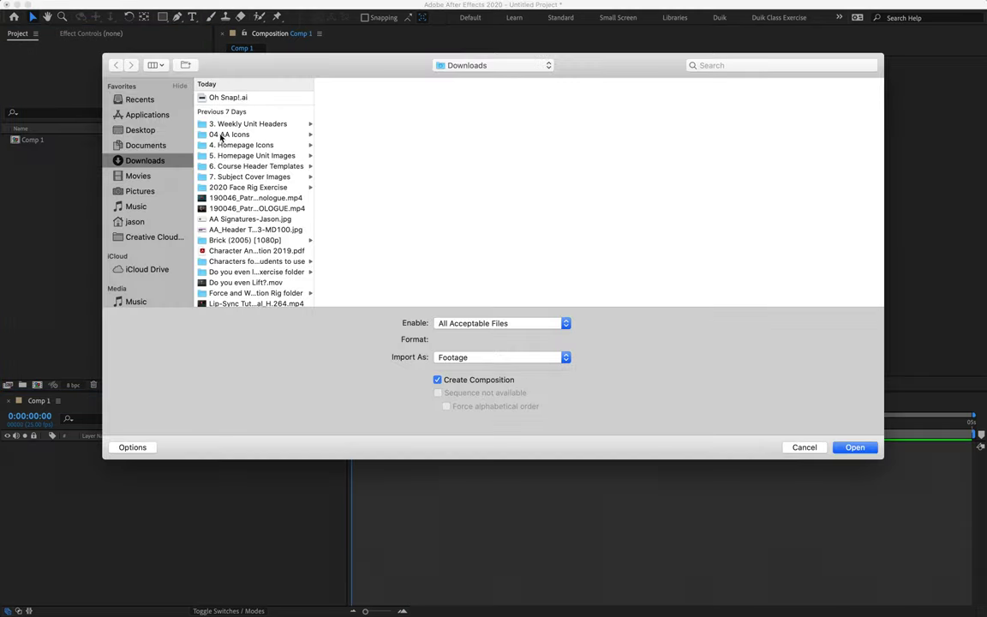
left_click(238, 99)
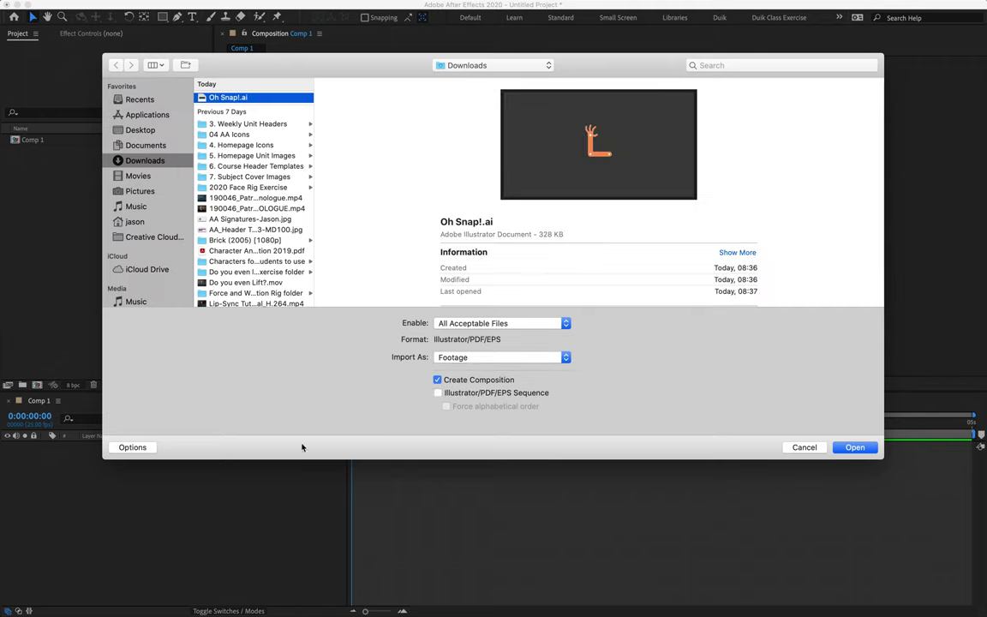
left_click(493, 357)
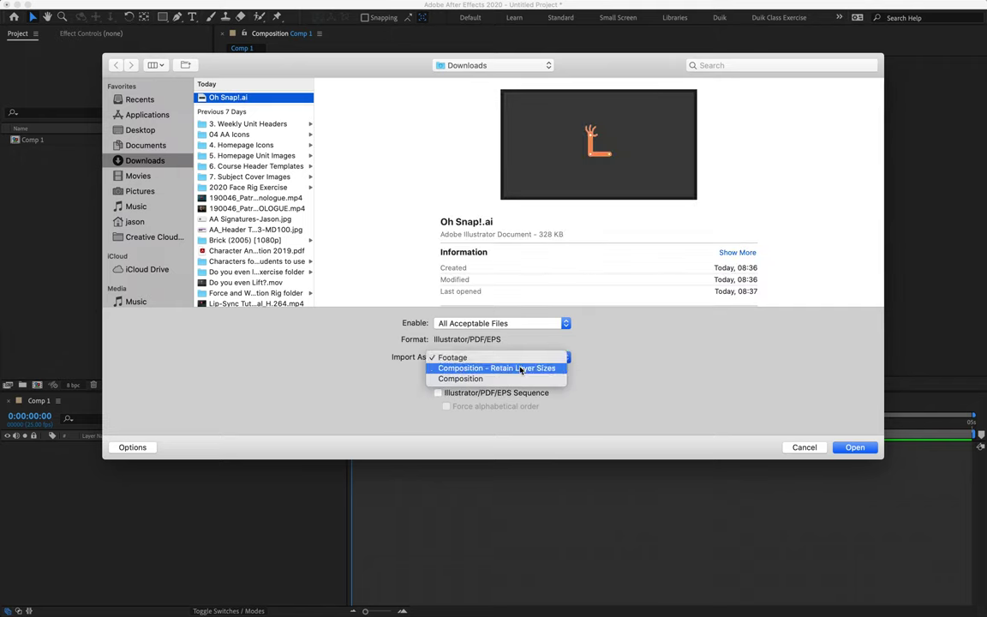
left_click(520, 369)
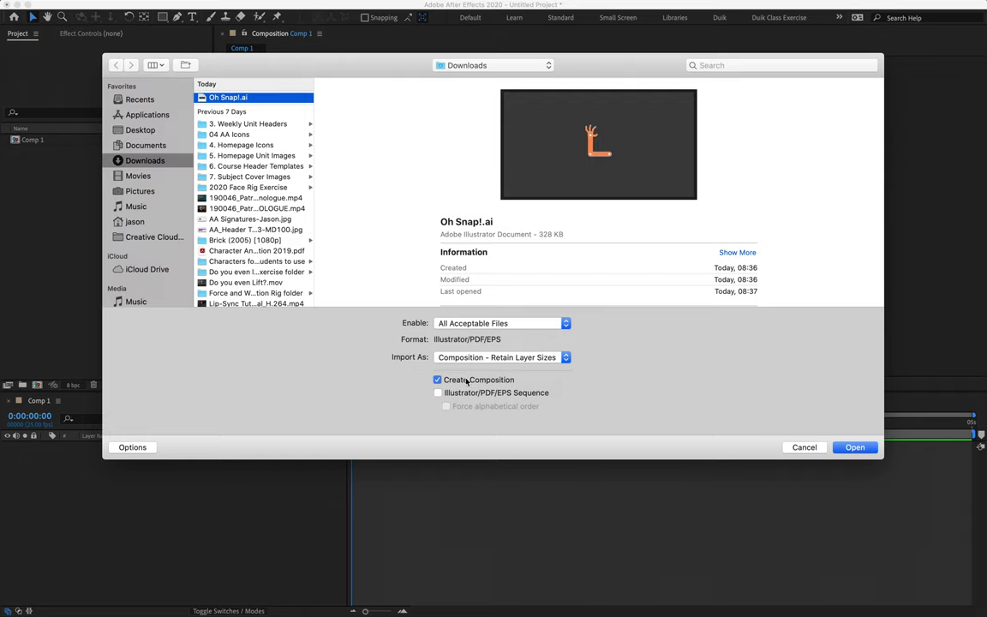
left_click(855, 447)
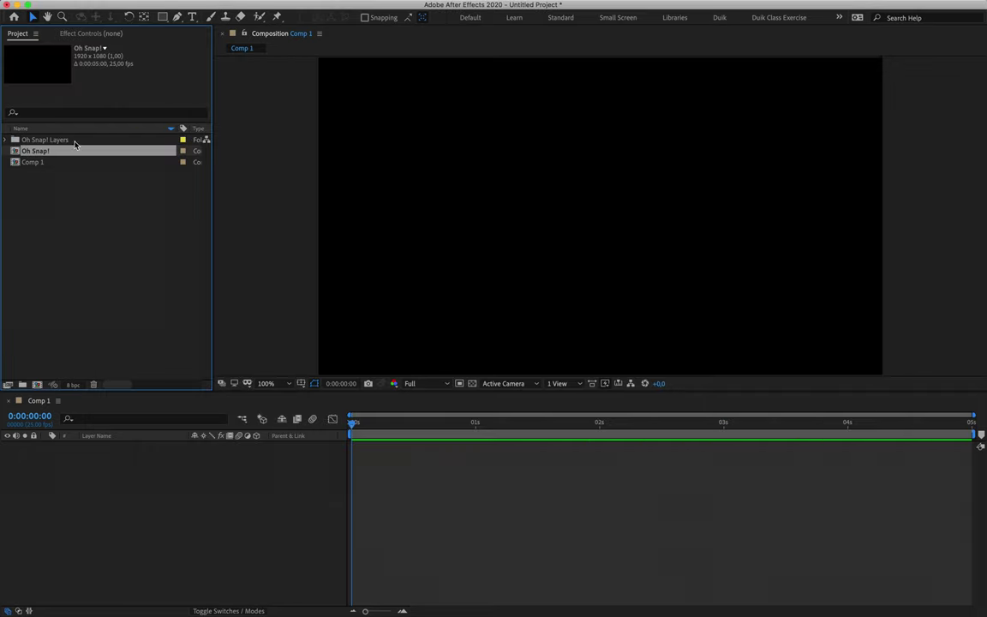
left_click(72, 152)
double_click(71, 151)
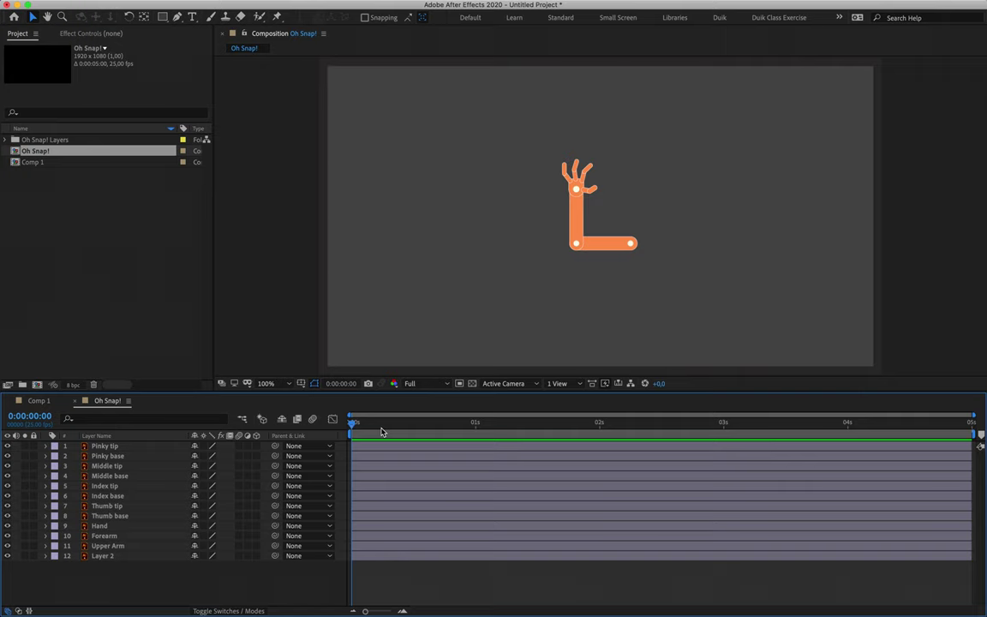
Set the Pinky tip layer's label colour to Yellow.
left_click(136, 447)
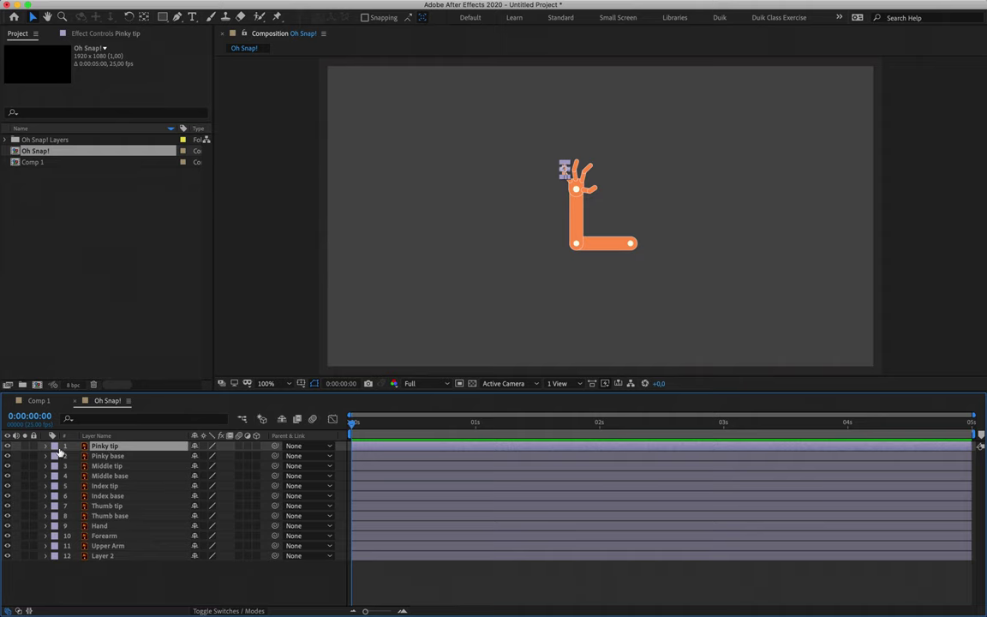
left_click(55, 448)
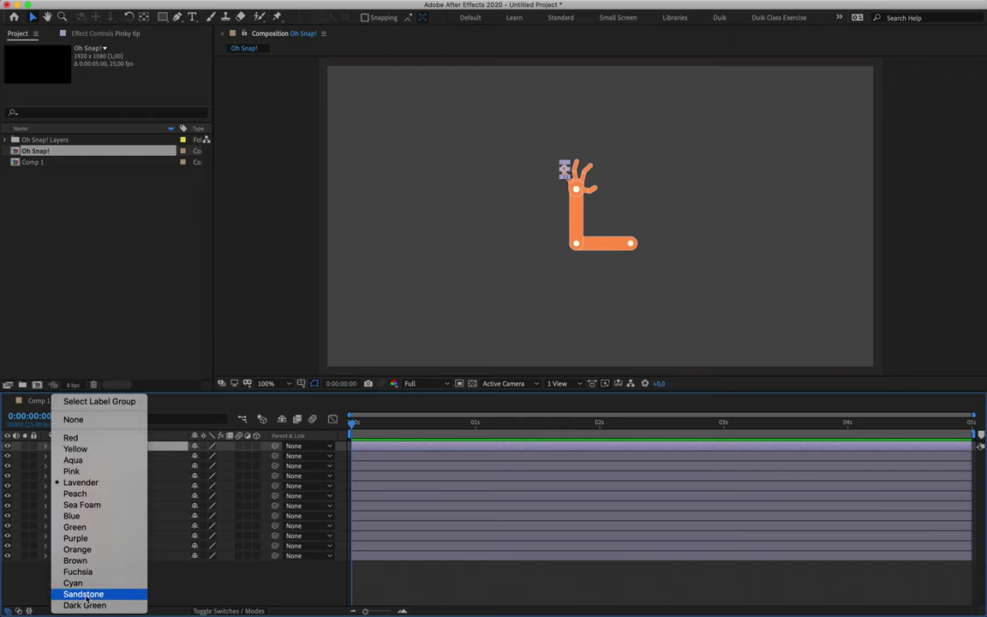
left_click(100, 448)
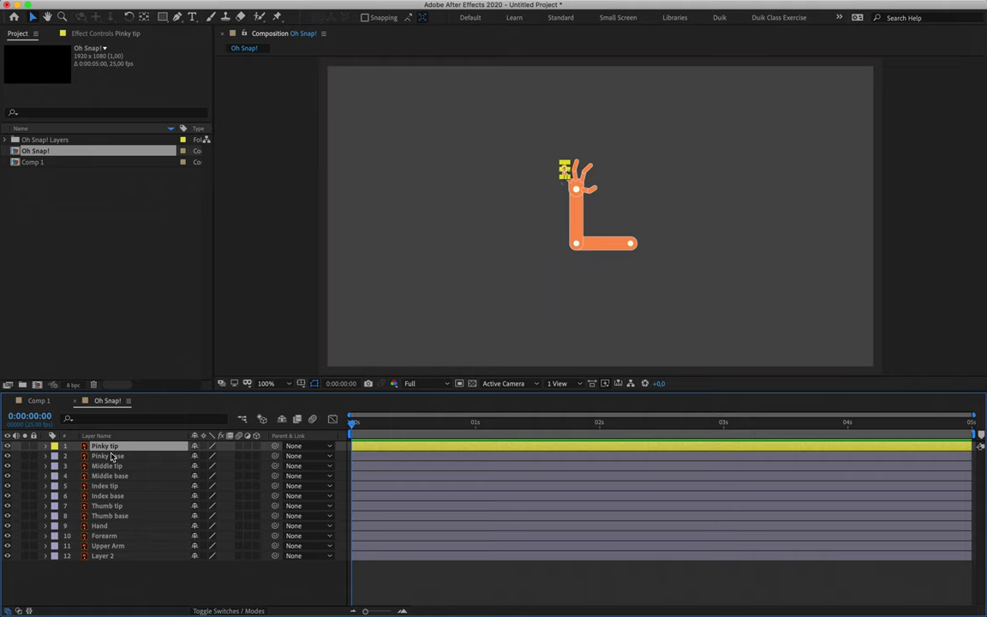
Set the label colour of the Middle tip, Index tip and Thumb tip layers to Yellow.
left_click(116, 467)
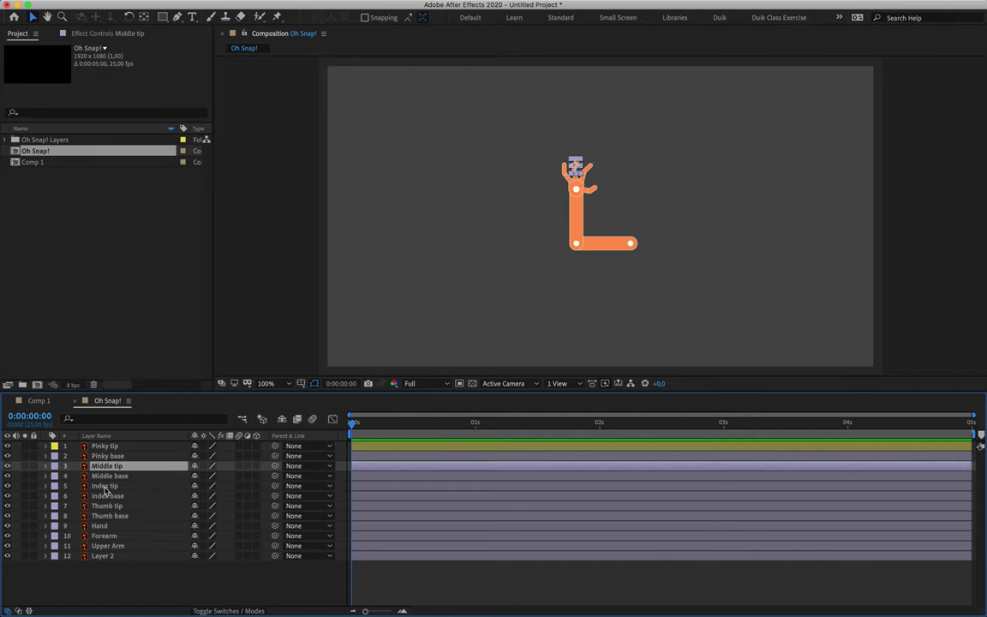
left_click(105, 486, "super")
left_click(107, 505, "super")
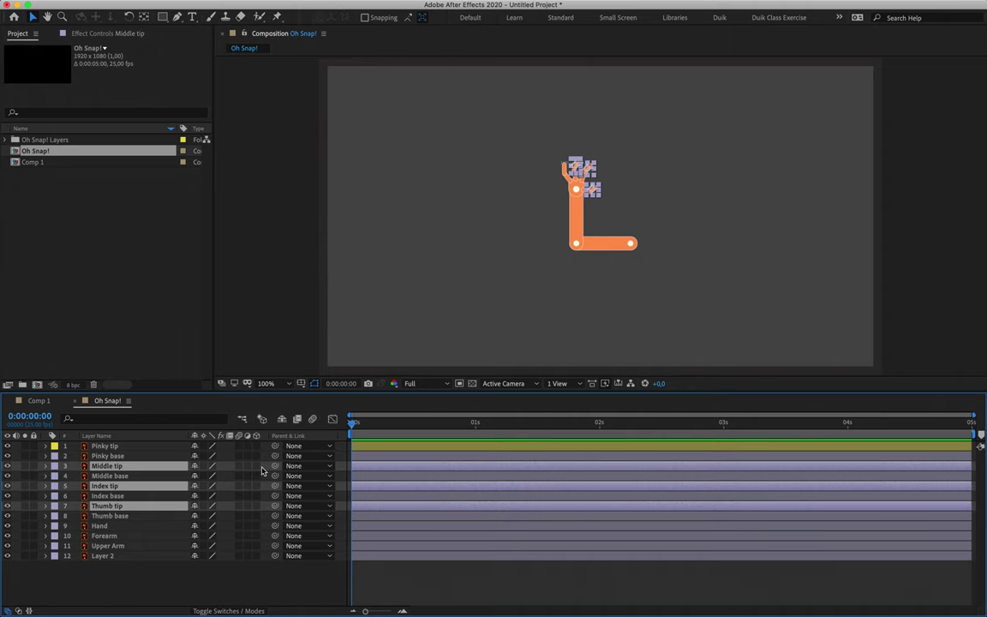
left_click(55, 467)
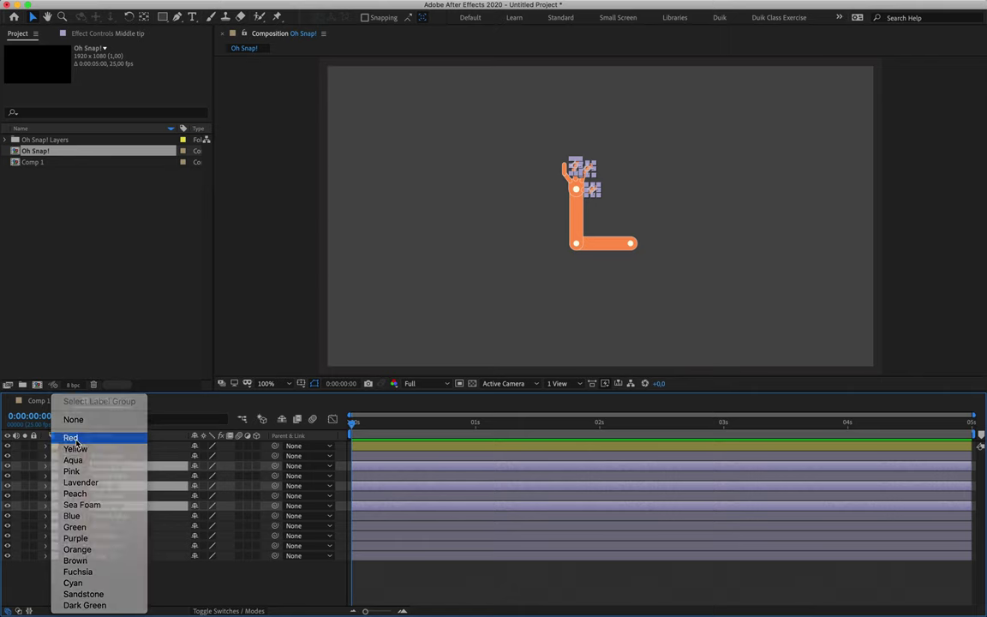
left_click(57, 470)
left_click(56, 471)
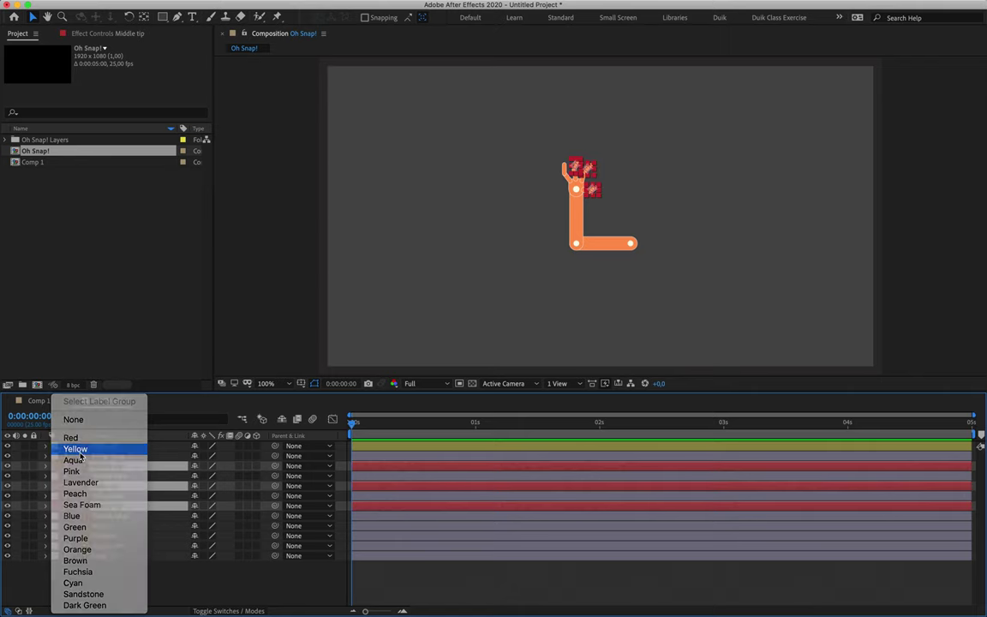
left_click(75, 449)
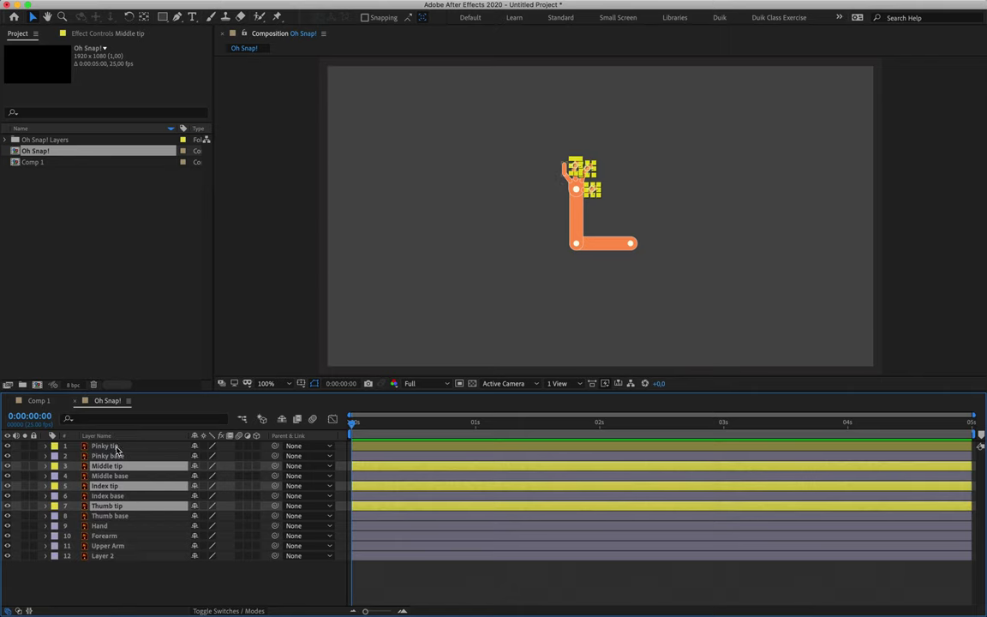
Lock the Layer 2 background layer in the Oh Snap! composition.
left_click(115, 447)
left_click(485, 205)
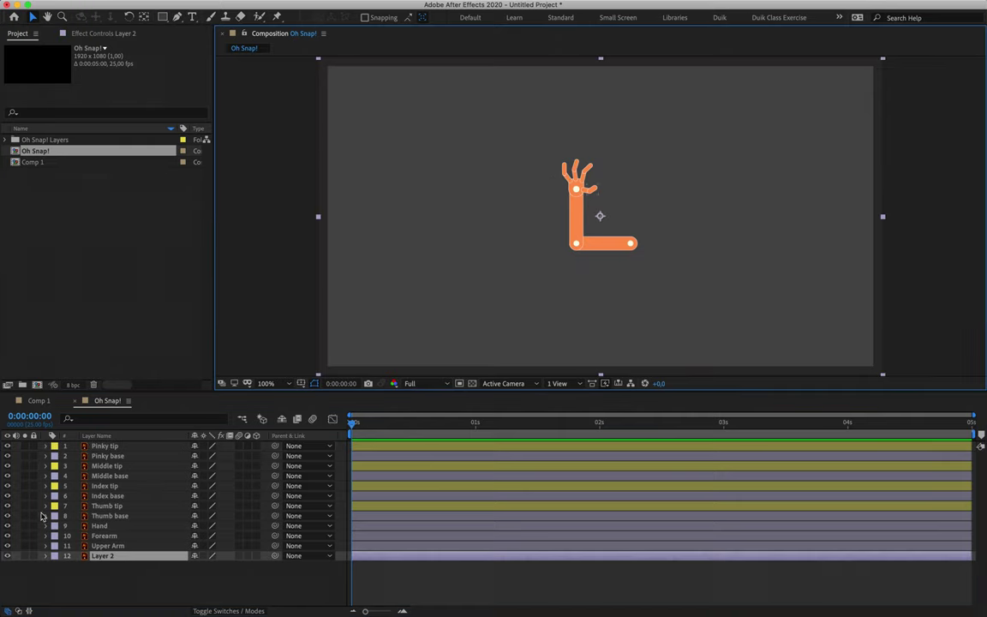
left_click(35, 557)
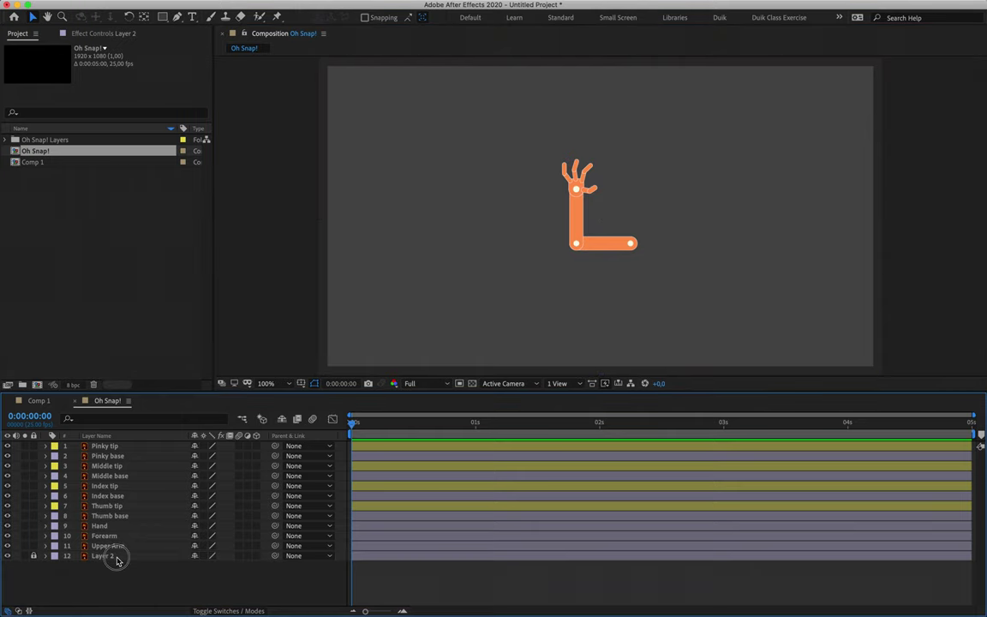
Set the label colour of the Pinky base, Middle base, Index base and Thumb base layers to Red.
left_click(114, 456)
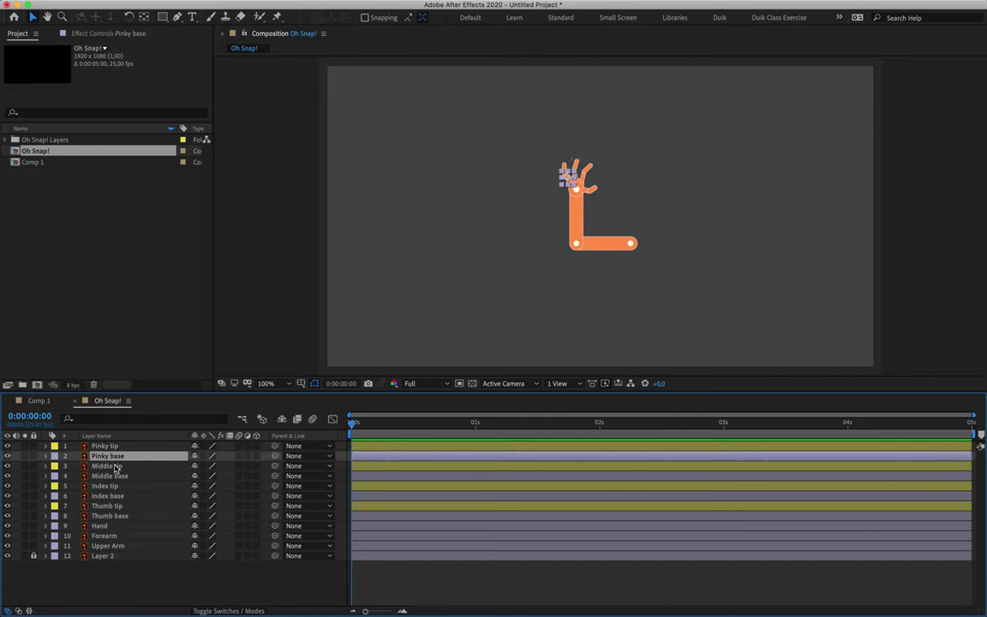
left_click(113, 475, "super")
left_click(119, 495, "super")
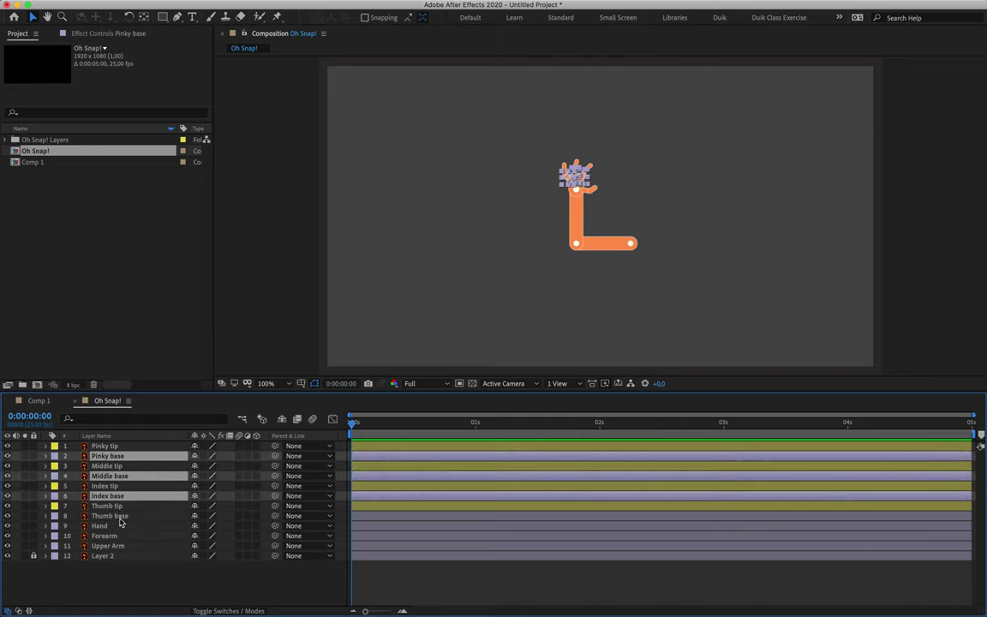
left_click(55, 475)
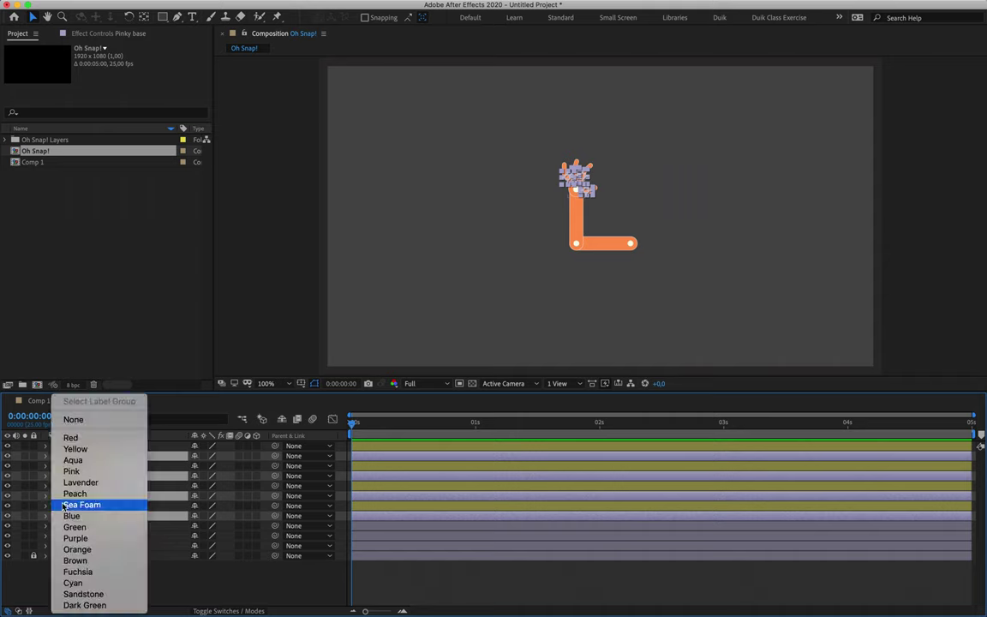
left_click(70, 438)
Set the Hand layer's label colour to Orange and the Forearm layer's label colour to Purple.
left_click(100, 525)
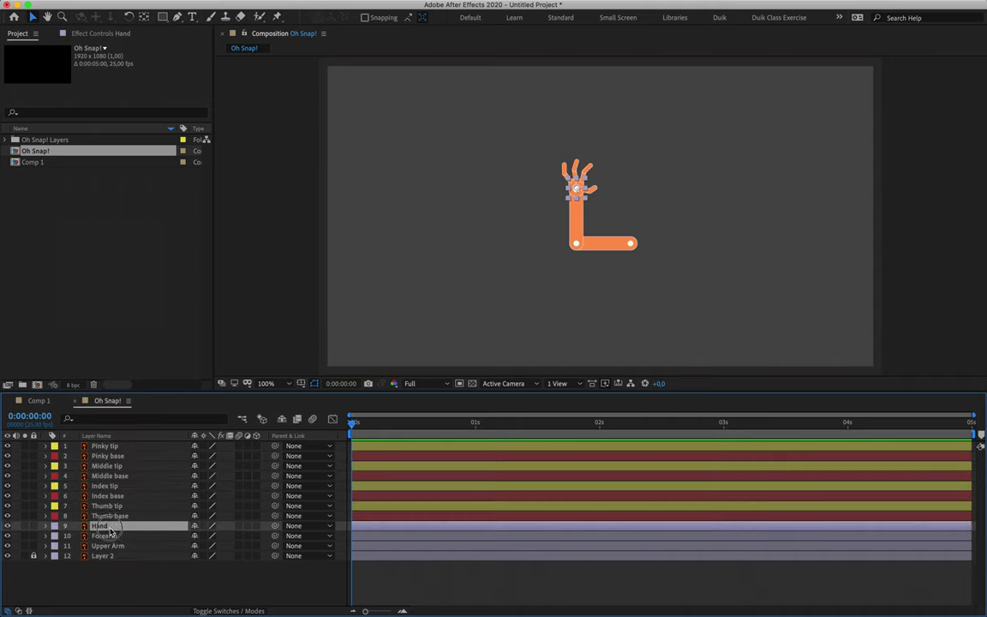
left_click(54, 525)
left_click(76, 549)
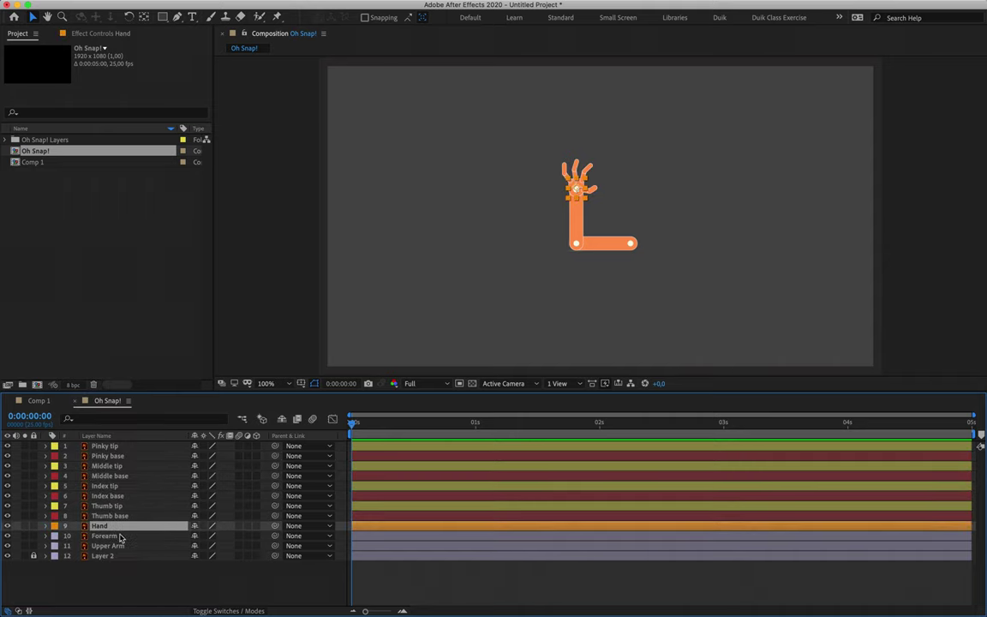
left_click(111, 535)
left_click(55, 536)
left_click(75, 538)
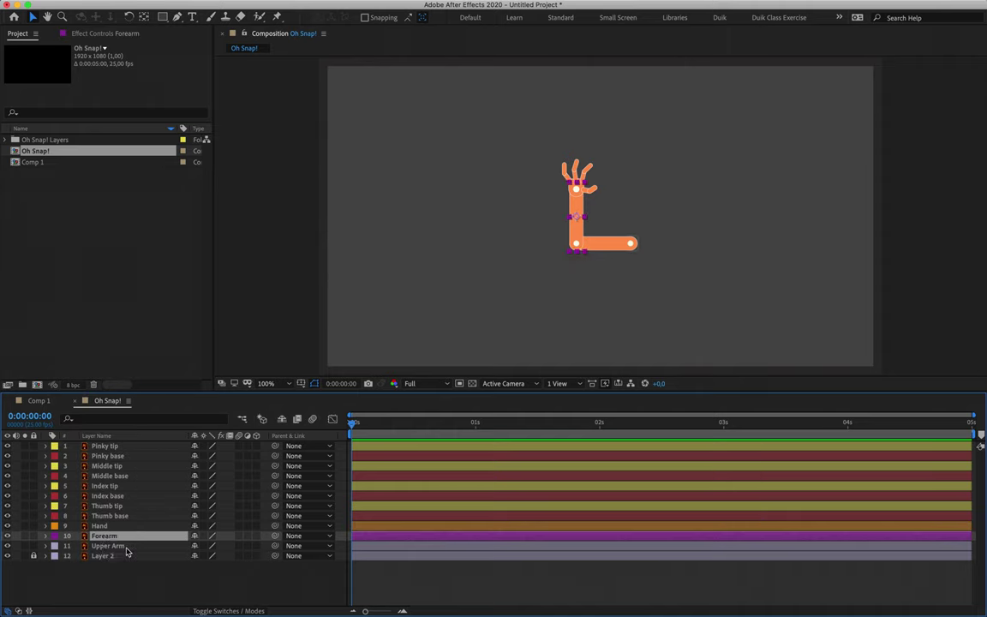
Set the Upper Arm layer's label colour to Blue and clear the layer selection.
left_click(111, 546)
left_click(55, 546)
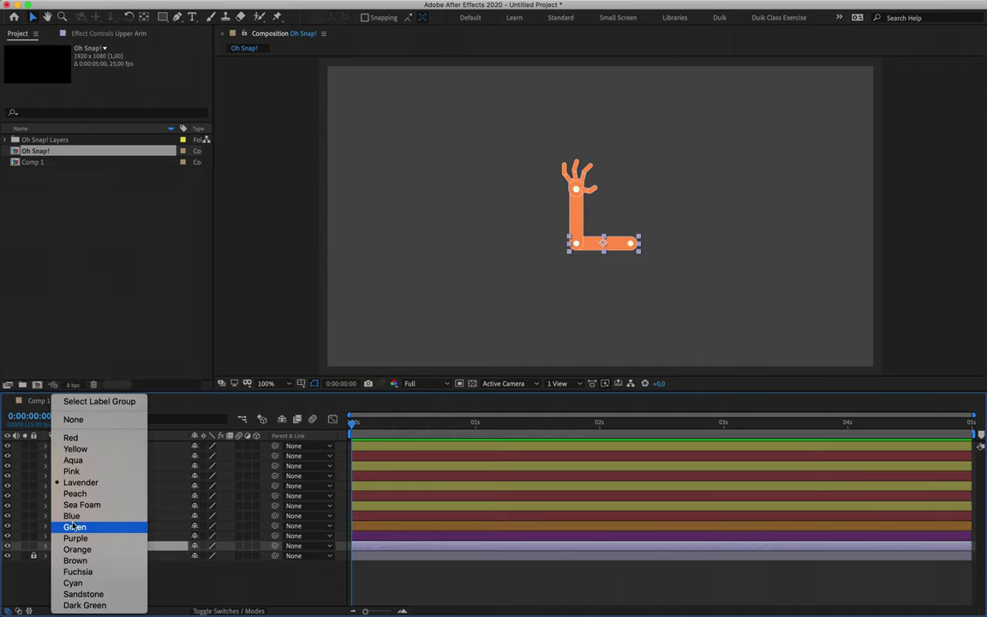
left_click(72, 516)
left_click(94, 588)
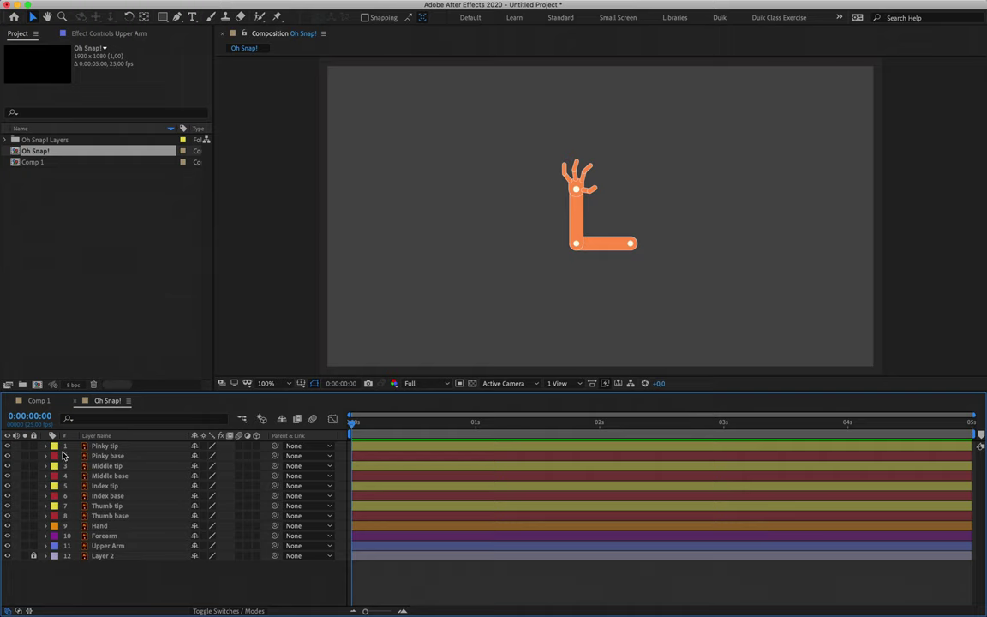
left_click(98, 436)
left_click(98, 435)
left_click(104, 445)
key("ctrl+Down")
key("ctrl+Down")
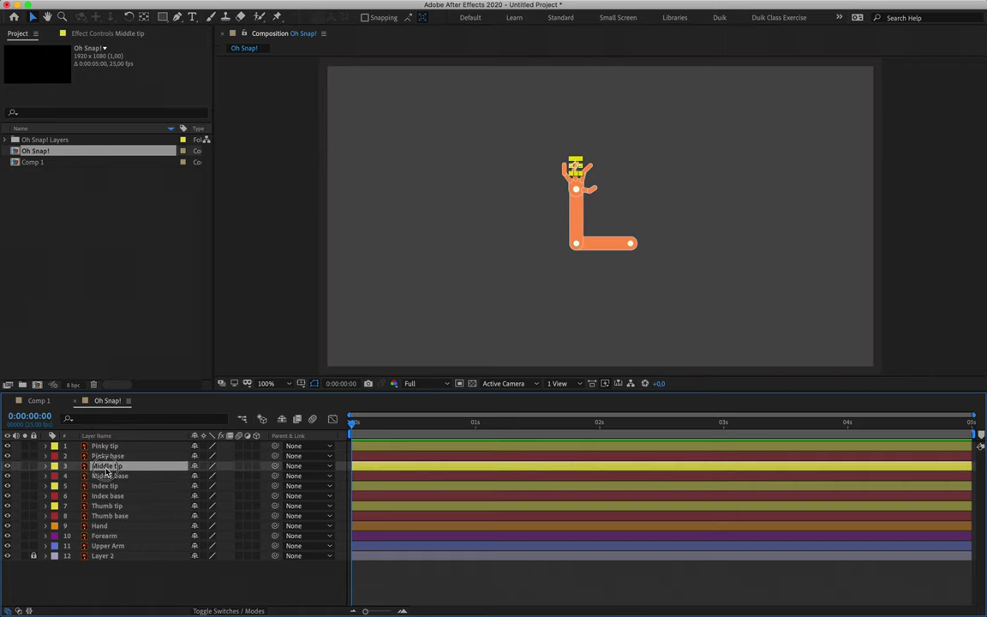
key("ctrl+Down")
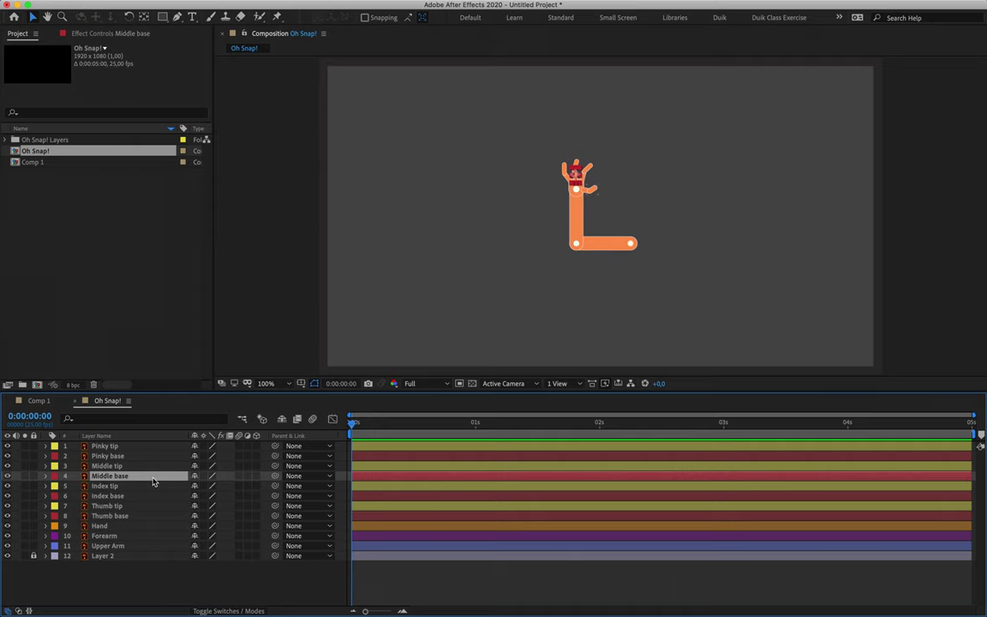
Select the Pinky base, Middle base, Index base and Thumb base layers individually, and clear the selection.
left_click(120, 456)
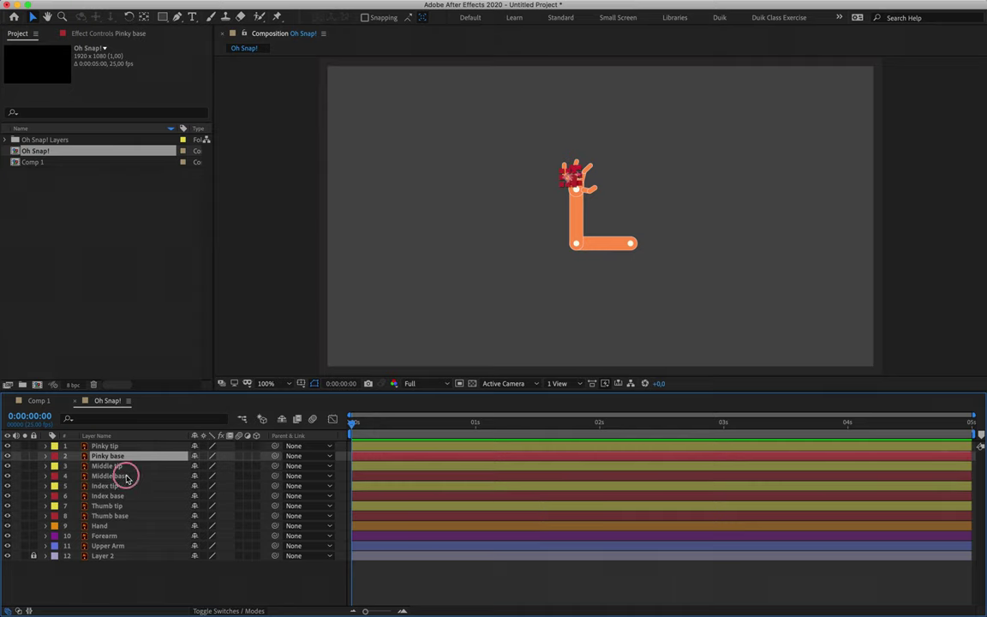
left_click(120, 476, "ctrl")
left_click(120, 495, "ctrl")
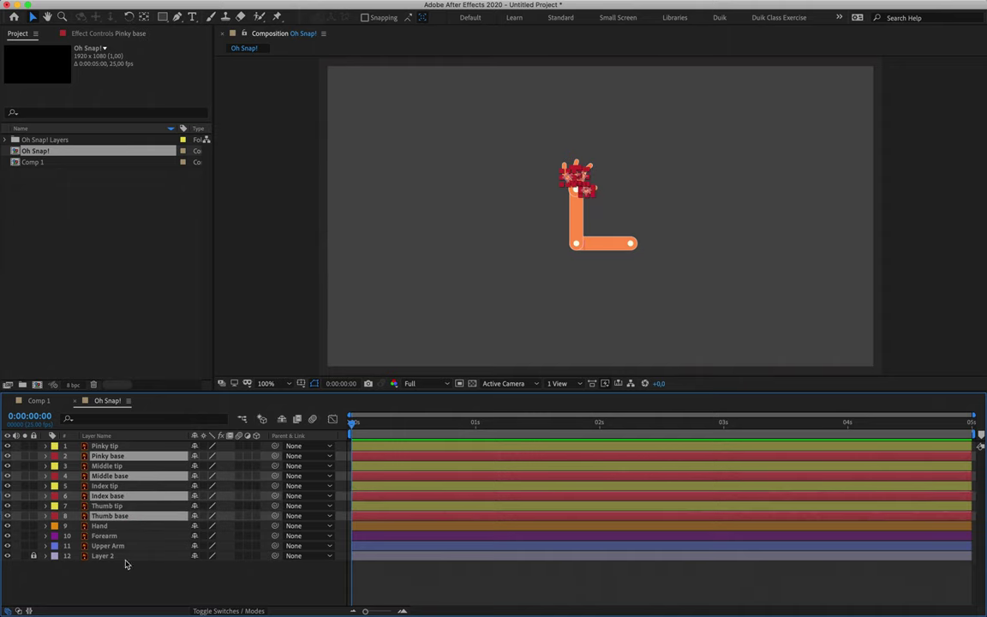
left_click(137, 591)
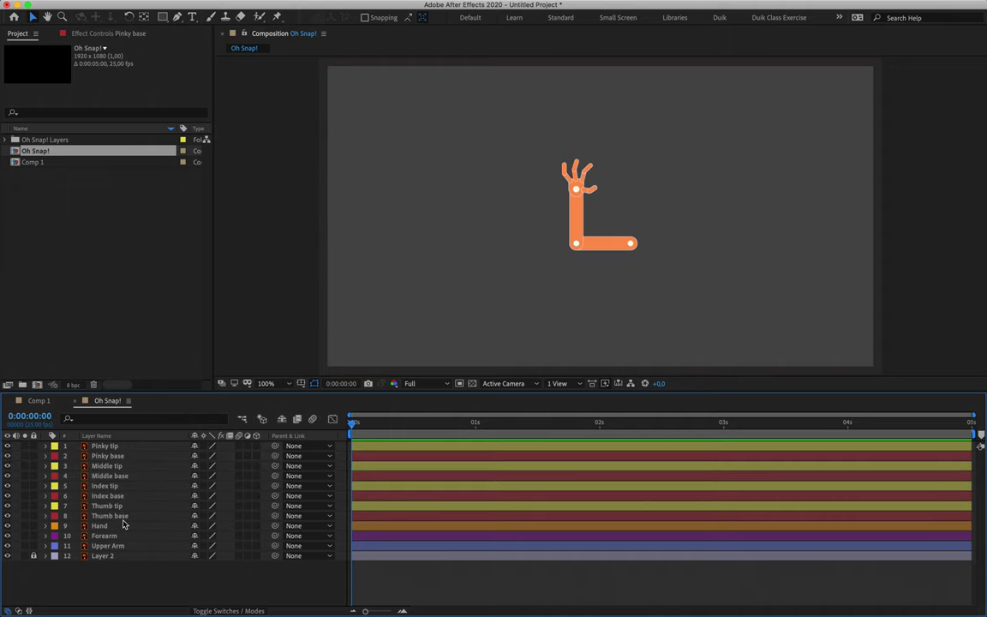
Select every layer in the Pinky base layer's red label group at once, and deselect them.
left_click(54, 456)
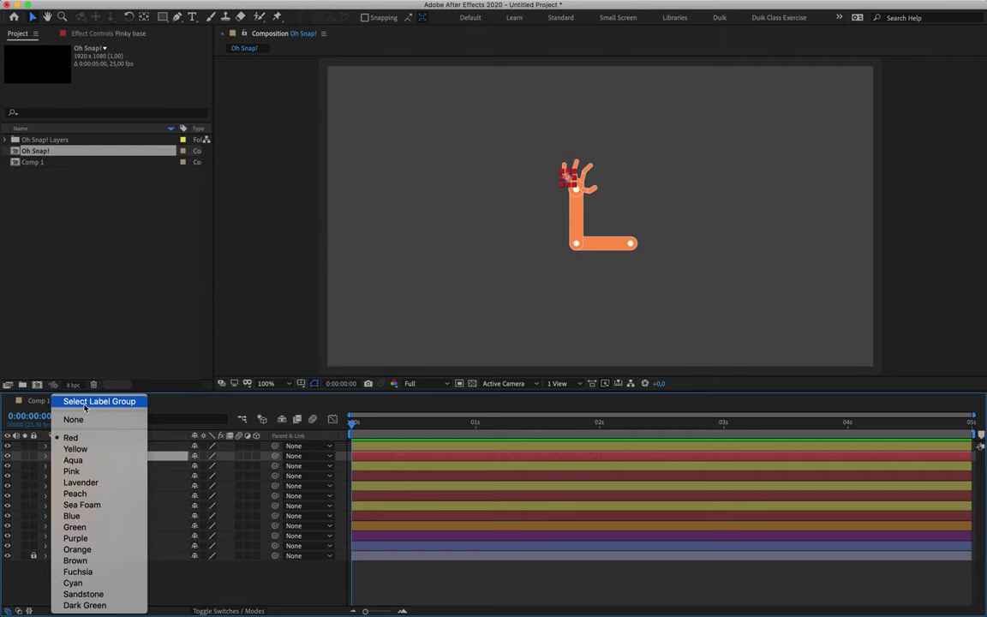
left_click(115, 403)
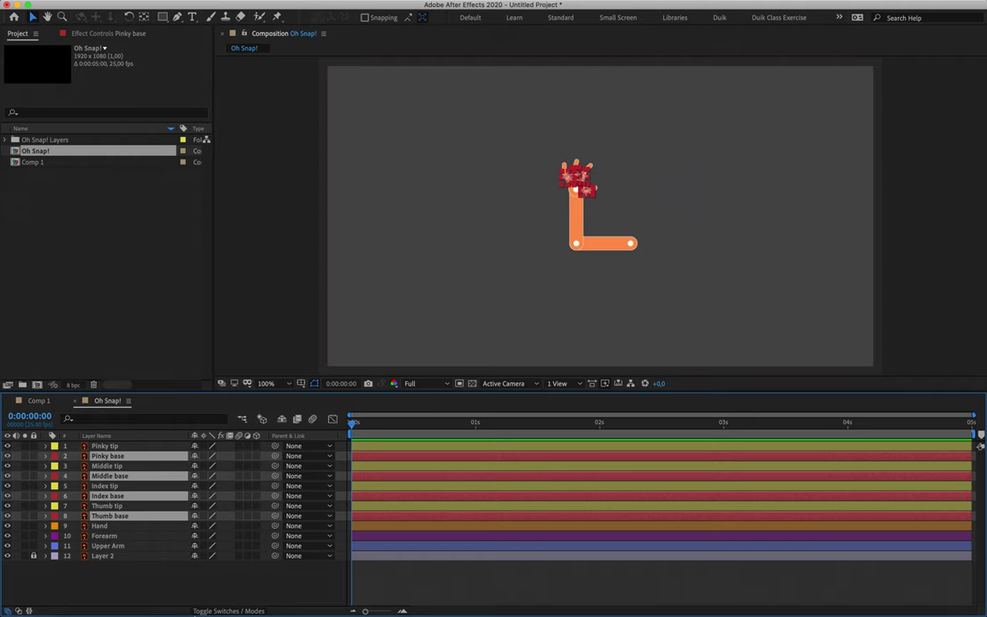
left_click(185, 586)
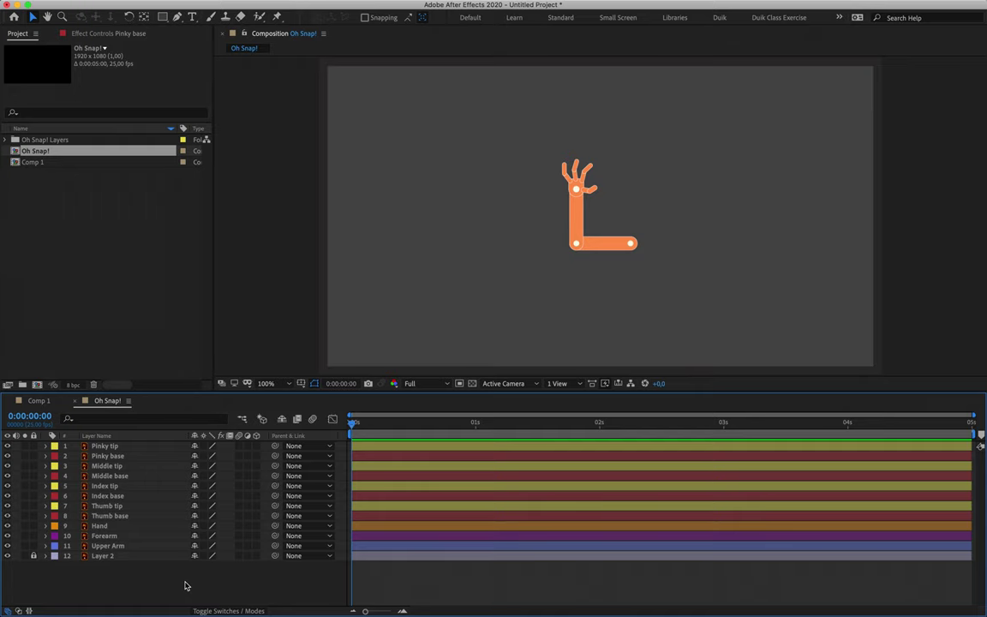
Move the Upper Arm layer's anchor point onto the white shoulder joint circle at the arm's free end.
key("period")
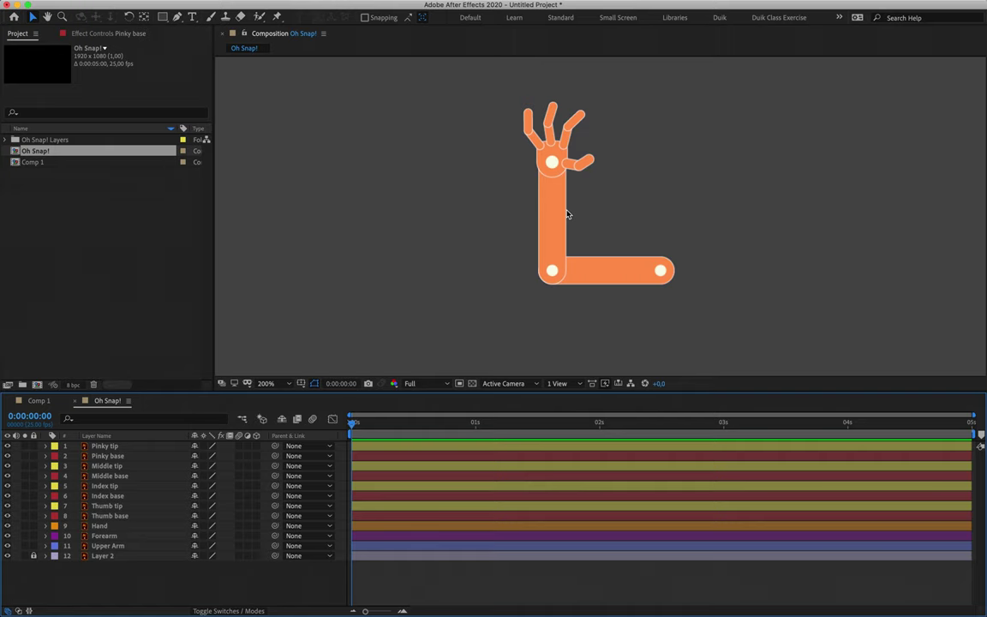
left_click(585, 273)
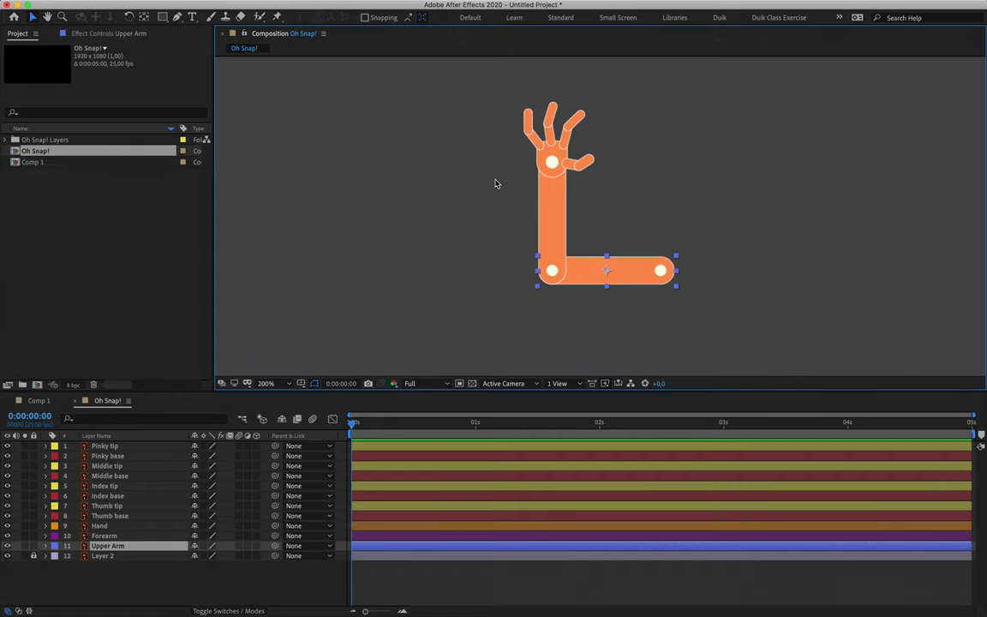
left_click(551, 216)
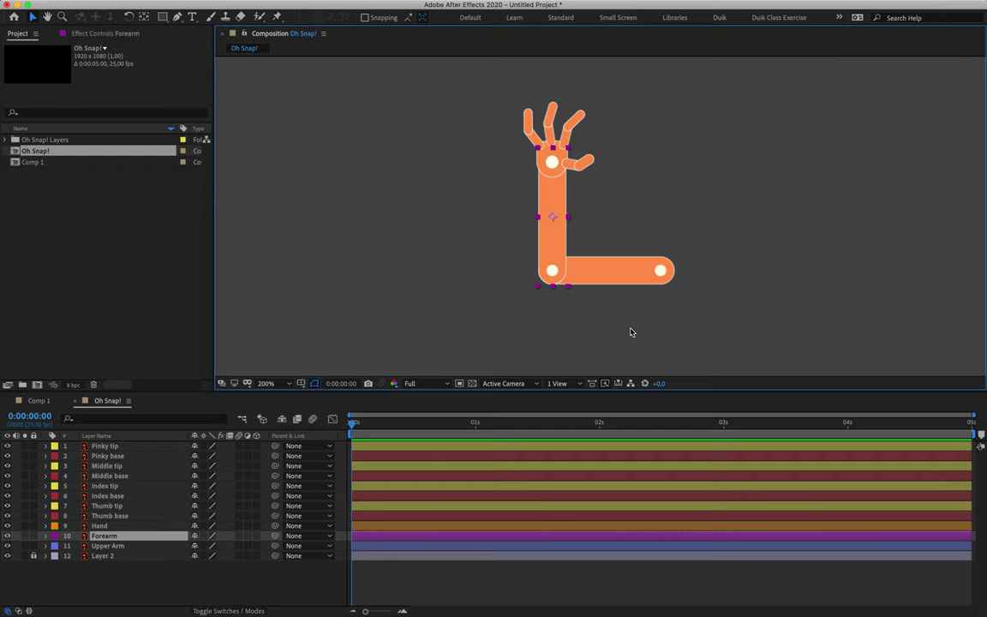
left_click(623, 265)
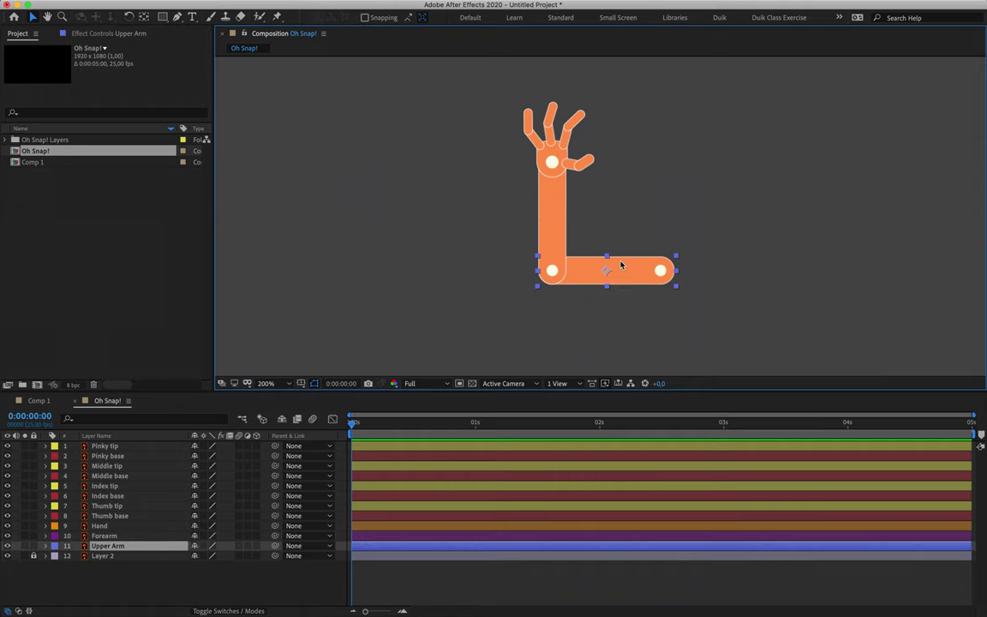
key("period")
left_click_drag(621, 264, 532, 189)
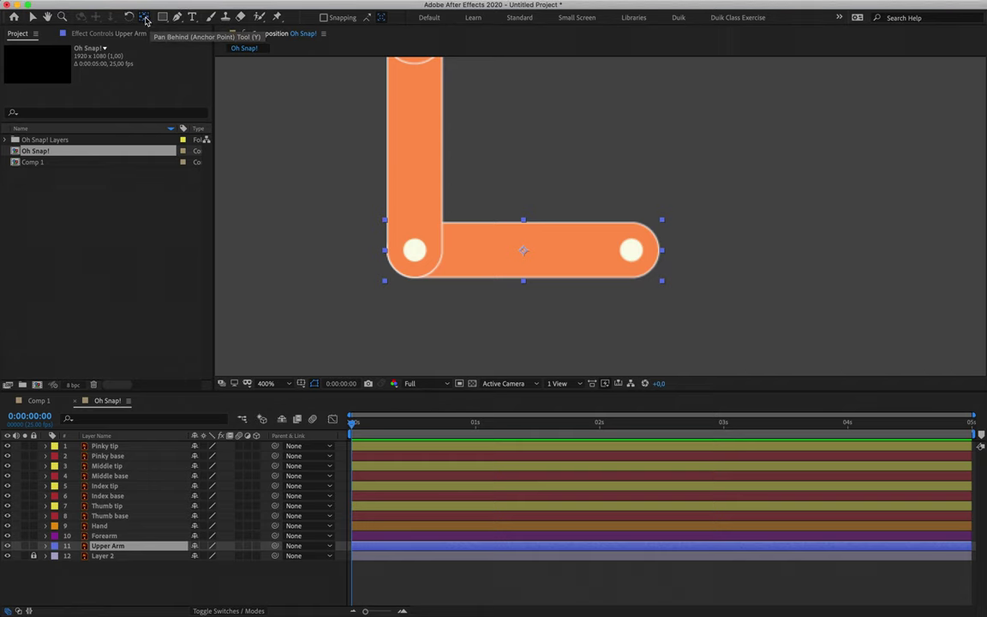
left_click(145, 19)
left_click_drag(524, 252, 634, 250)
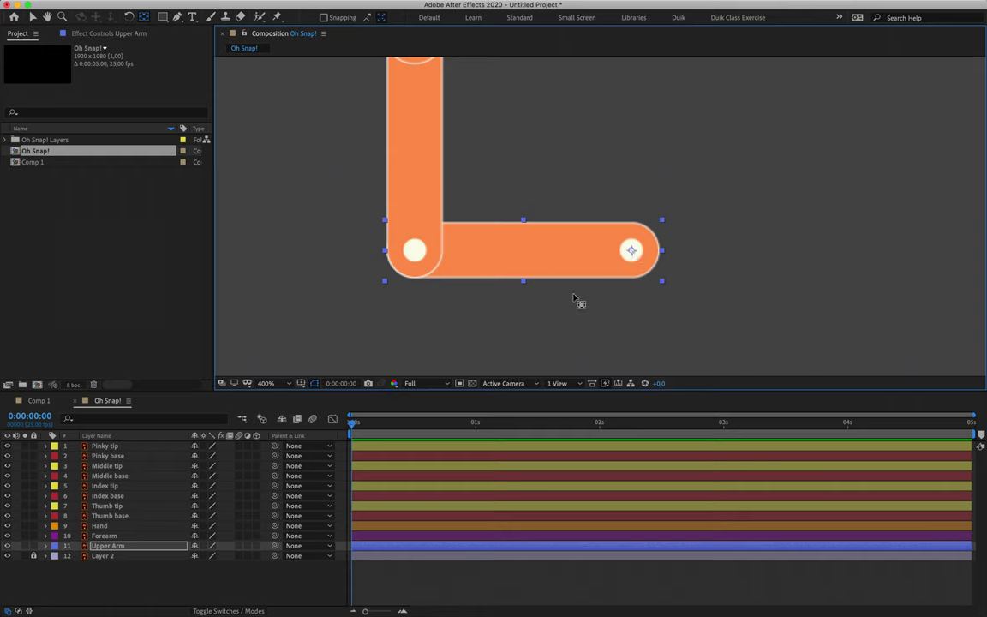
Test-rotate the Upper Arm layer around its shoulder anchor point and bring it back to horizontal.
key("comma")
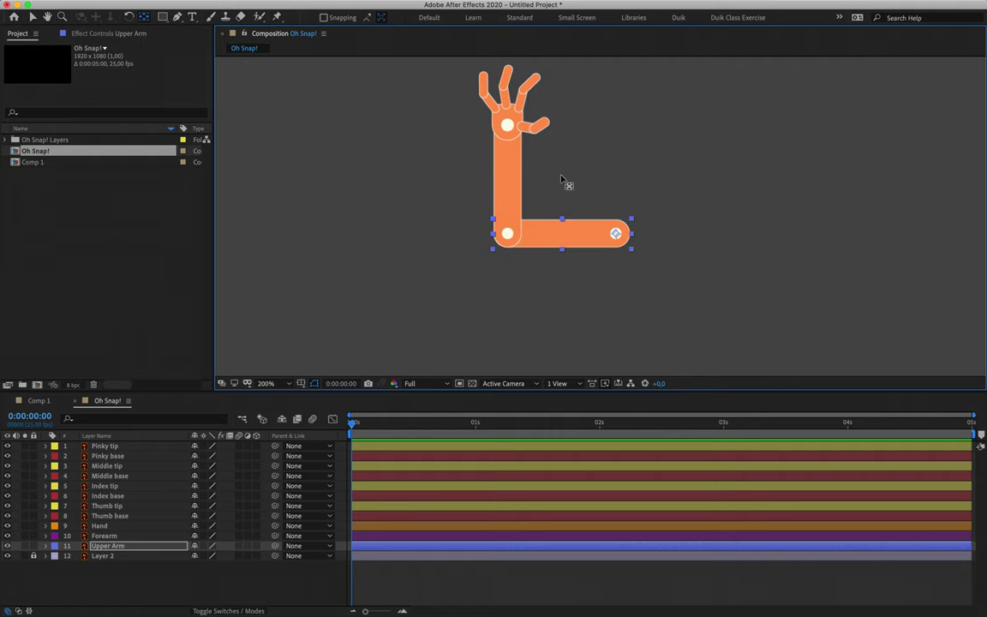
left_click(129, 17)
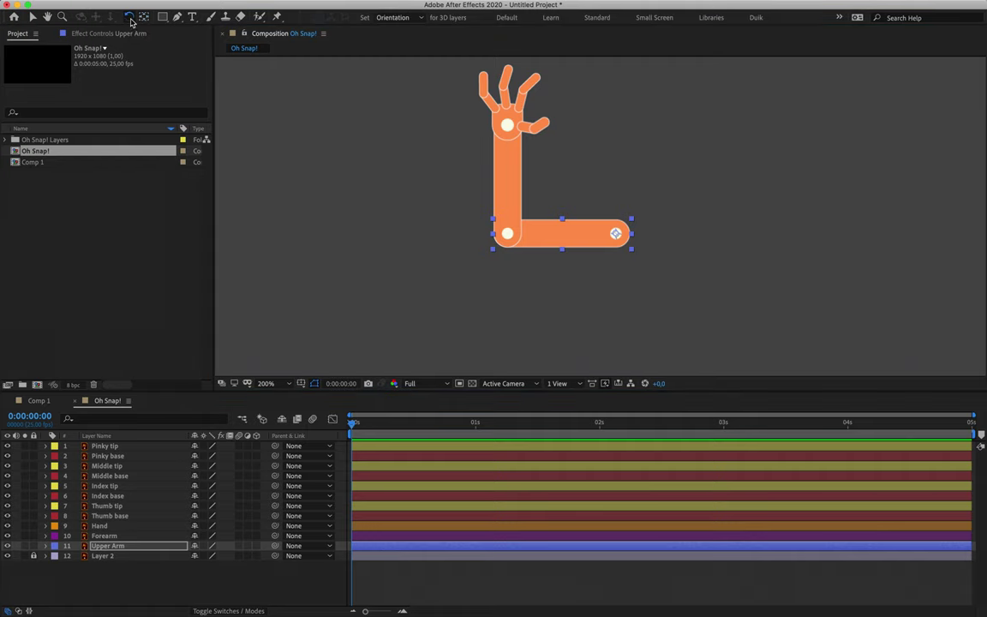
mouse_move(562, 227)
left_mouse_down()
mouse_move(606, 228)
mouse_move(557, 275)
mouse_move(595, 293)
mouse_move(618, 168)
mouse_move(645, 286)
mouse_move(644, 203)
mouse_move(583, 254)
mouse_move(555, 238)
left_mouse_up()
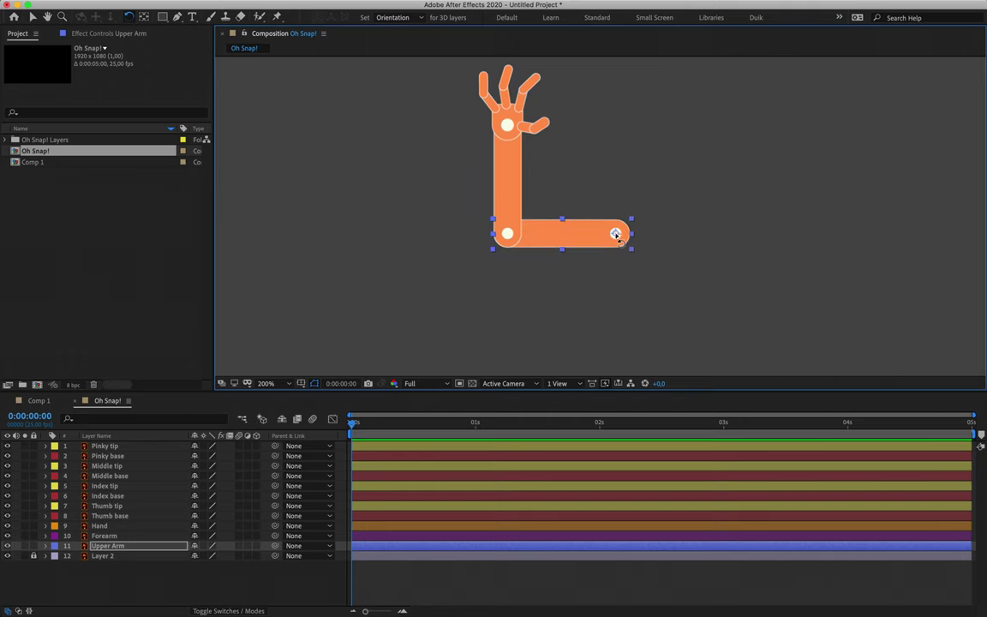
Move the Forearm layer's anchor point onto the white elbow joint circle and switch to the Rotation tool.
left_click(507, 181)
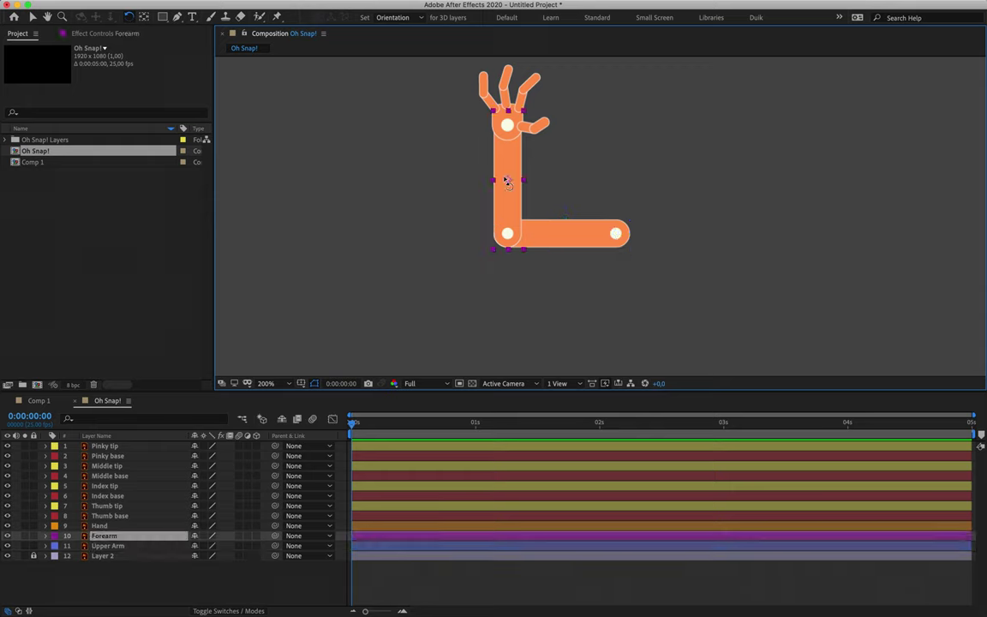
key("y")
left_click_drag(507, 181, 508, 234)
key("w")
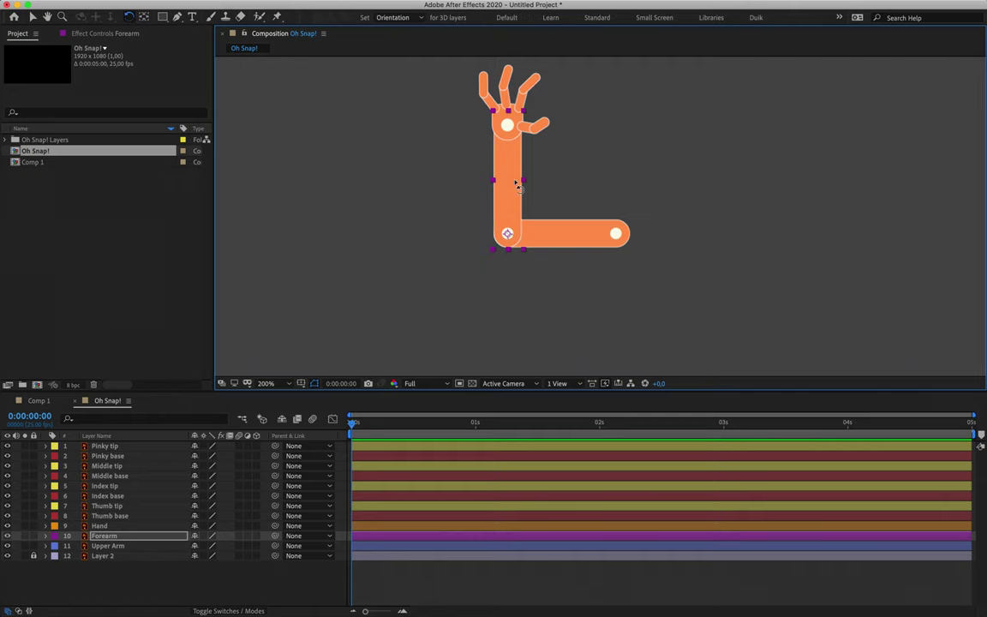
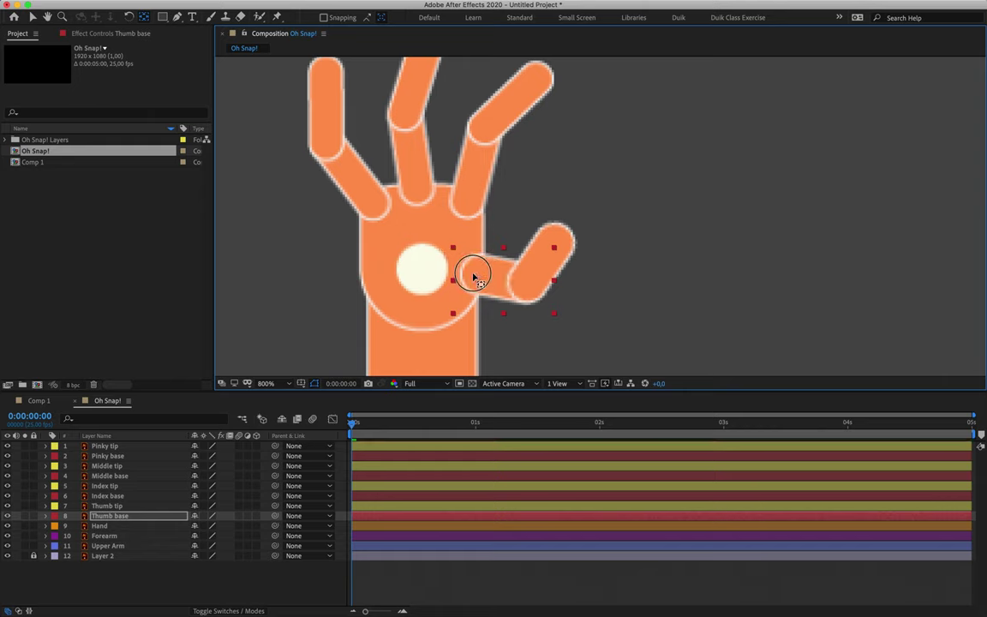
Test the Thumb base layer's rotation around its anchor point at the palm.
key("w")
mouse_move(504, 282)
left_mouse_down()
mouse_move(504, 294)
mouse_move(529, 286)
mouse_move(505, 276)
left_mouse_up()
key("h")
scroll(542, 204, "up", 2)
scroll(544, 198, "down", 2)
key("w")
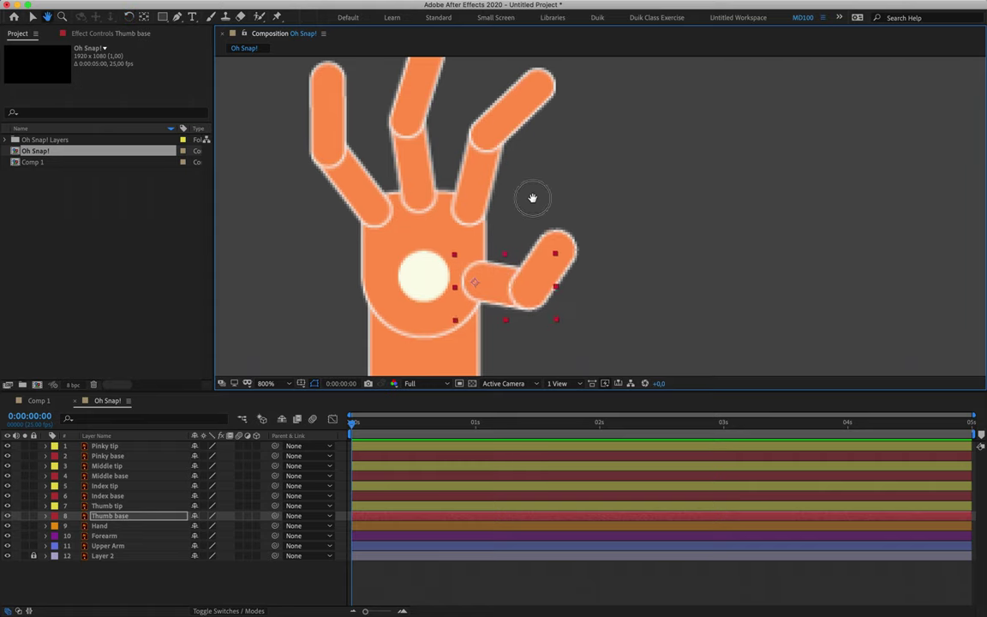
Move the Index tip layer's anchor point to the finger's middle joint and the Index base layer's to the knuckle at the palm.
scroll(535, 175, "up", 2)
left_click(514, 168)
key("y")
left_click_drag(512, 180, 466, 285)
left_click(477, 241)
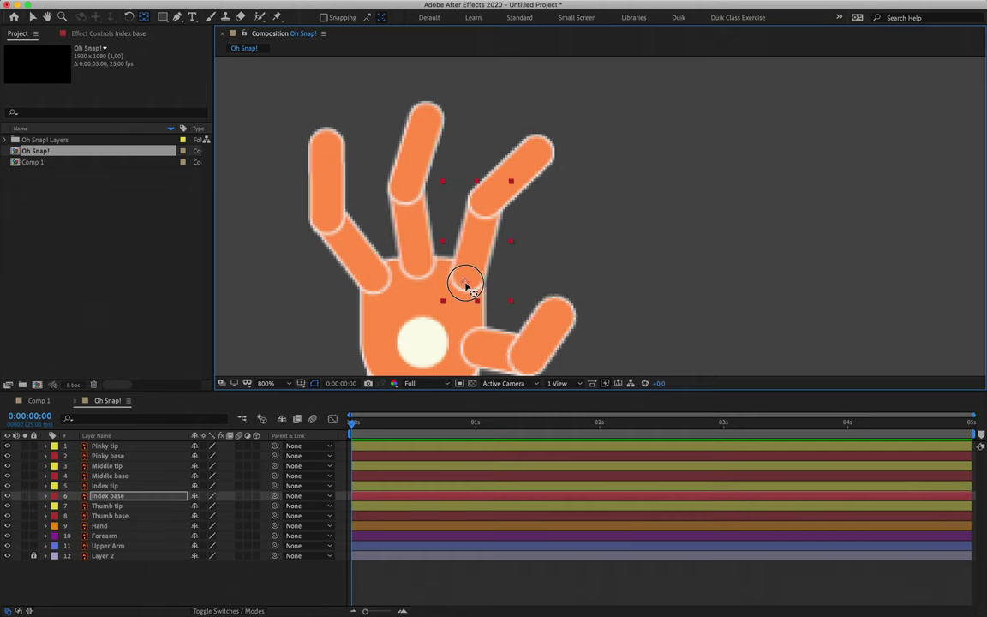
Move the Middle tip layer's anchor point to its joint with Middle base, and the Pinky base layer's to the palm knuckle.
left_click(418, 156)
left_click_drag(416, 154, 411, 189)
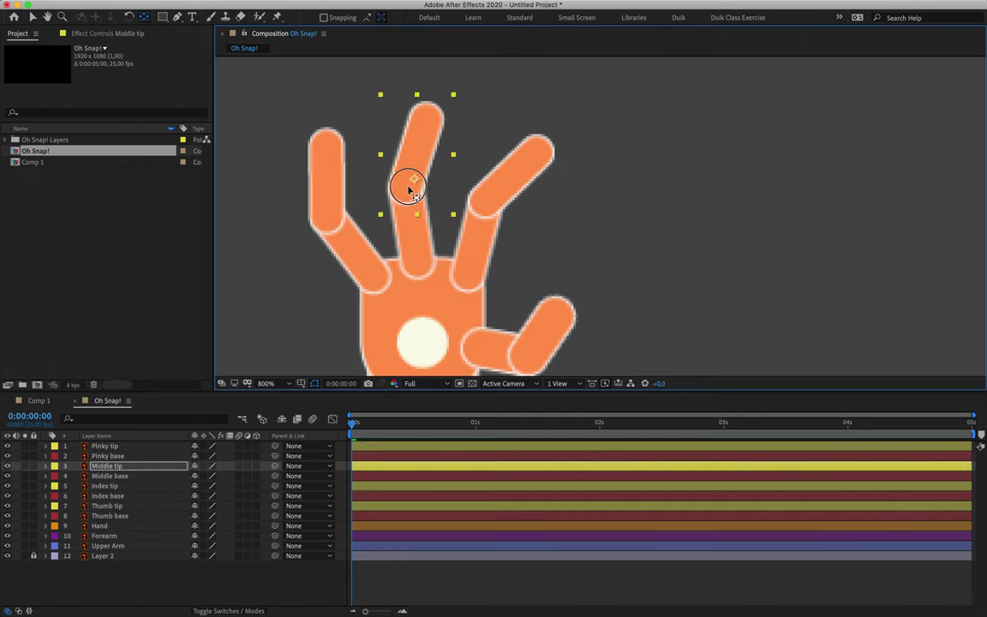
left_click(373, 226)
left_click_drag(352, 251, 379, 275)
Move the Middle base layer's anchor point to the palm knuckle and the Pinky tip layer's to its joint with Pinky base.
left_click(419, 230)
left_click_drag(419, 229, 419, 274)
left_click(336, 158)
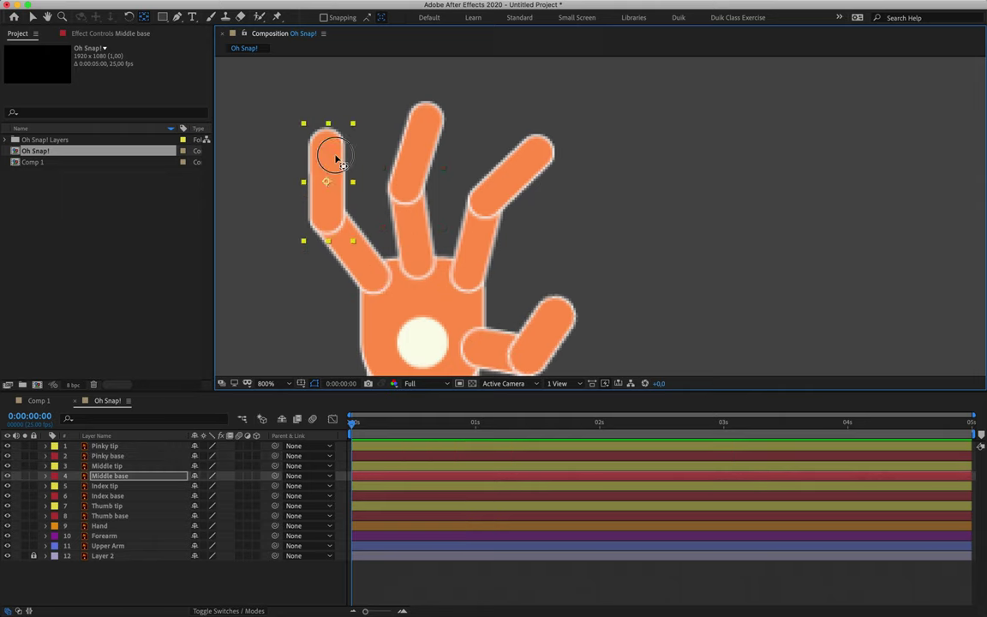
left_click_drag(326, 181, 326, 222)
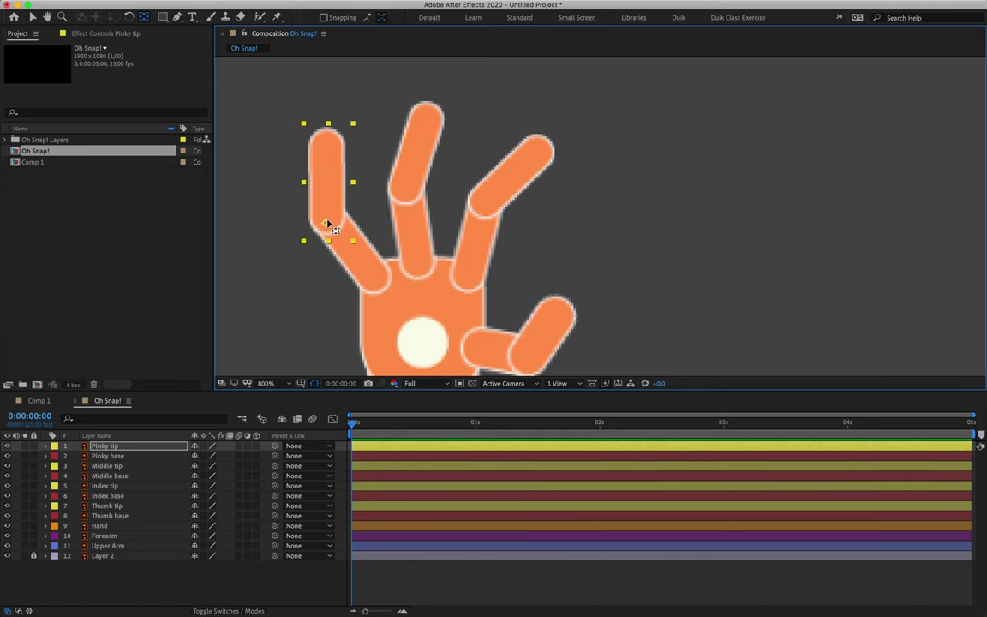
Test the rotation of all eight finger and thumb layers together around their own anchor points, and deselect them.
left_click(151, 447)
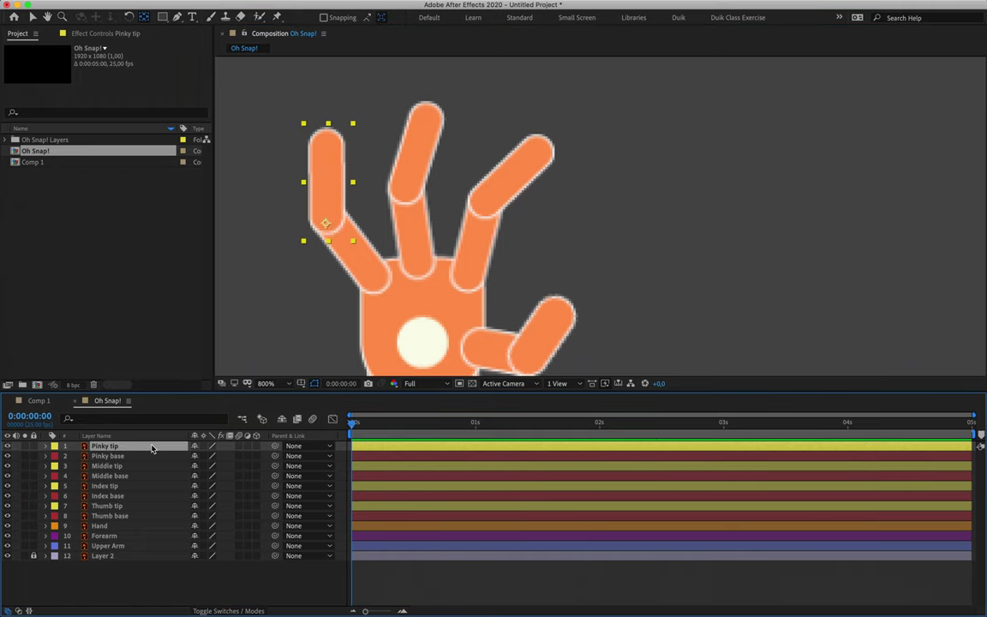
left_click(141, 499, "shift")
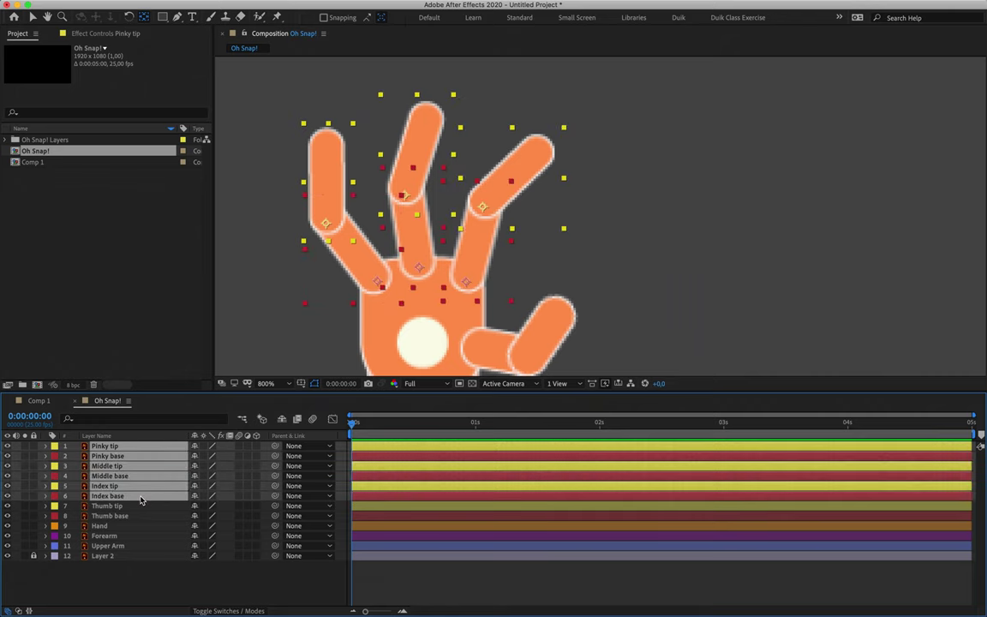
left_click(138, 517, "shift")
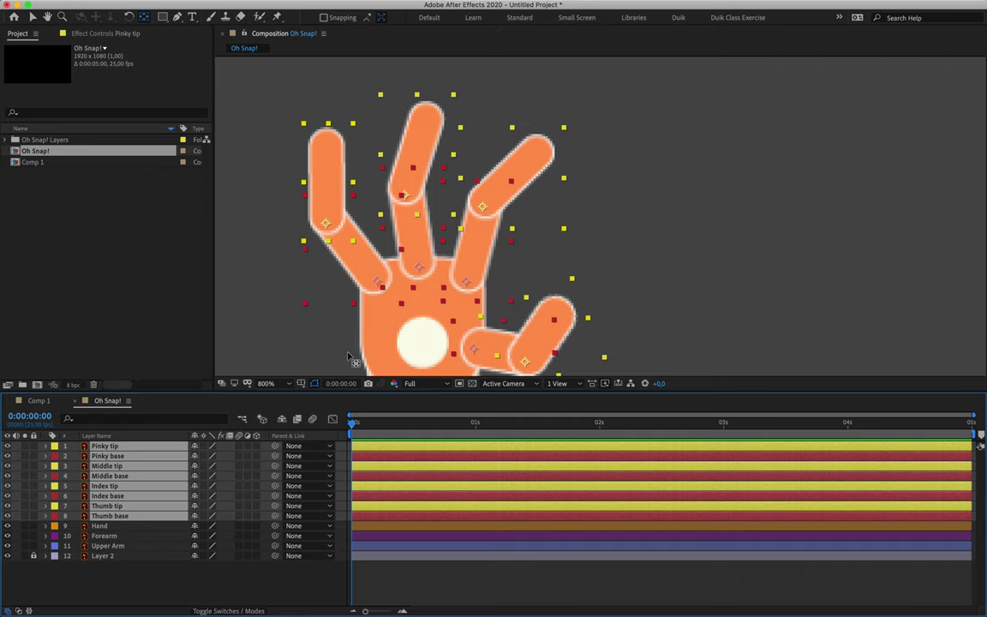
key("w")
left_click_drag(325, 150, 311, 181)
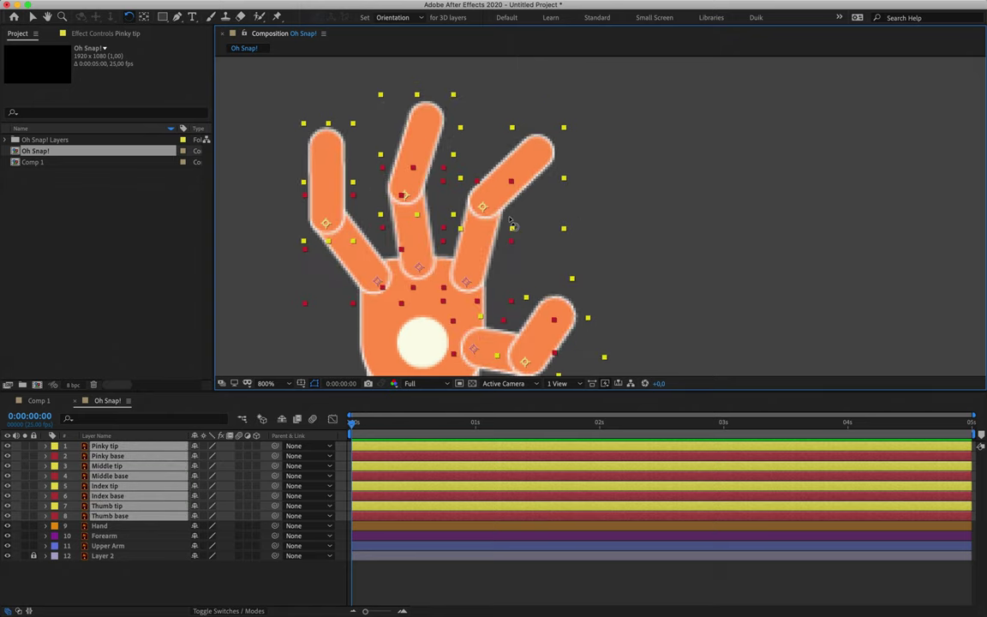
key("comma")
key("comma")
key("v")
left_click(696, 243)
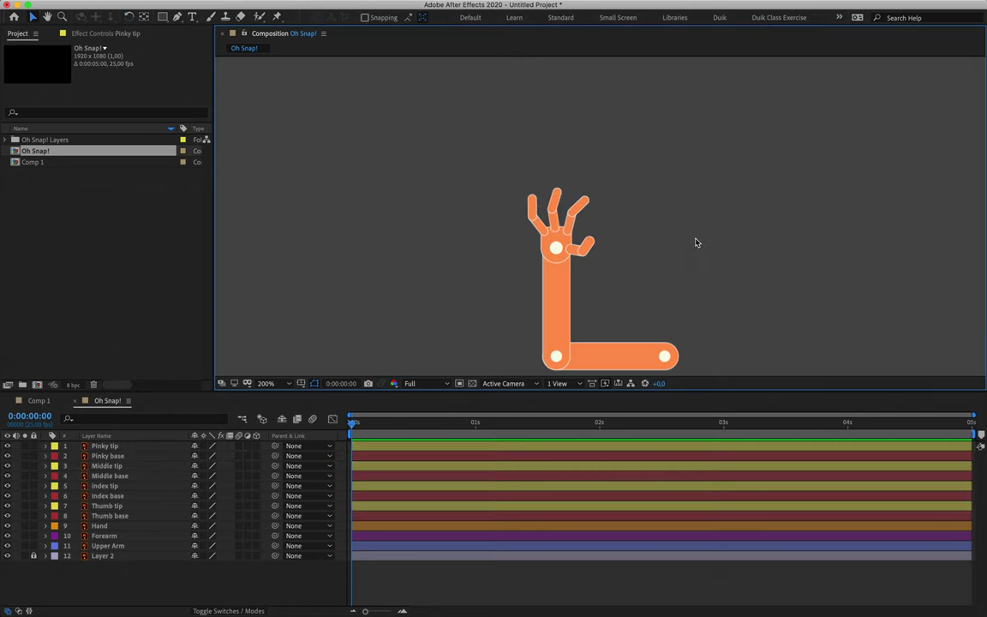
Test the Upper Arm layer's rotation around its anchor point at the shoulder, on its own without the forearm.
left_click_drag(749, 254, 629, 208)
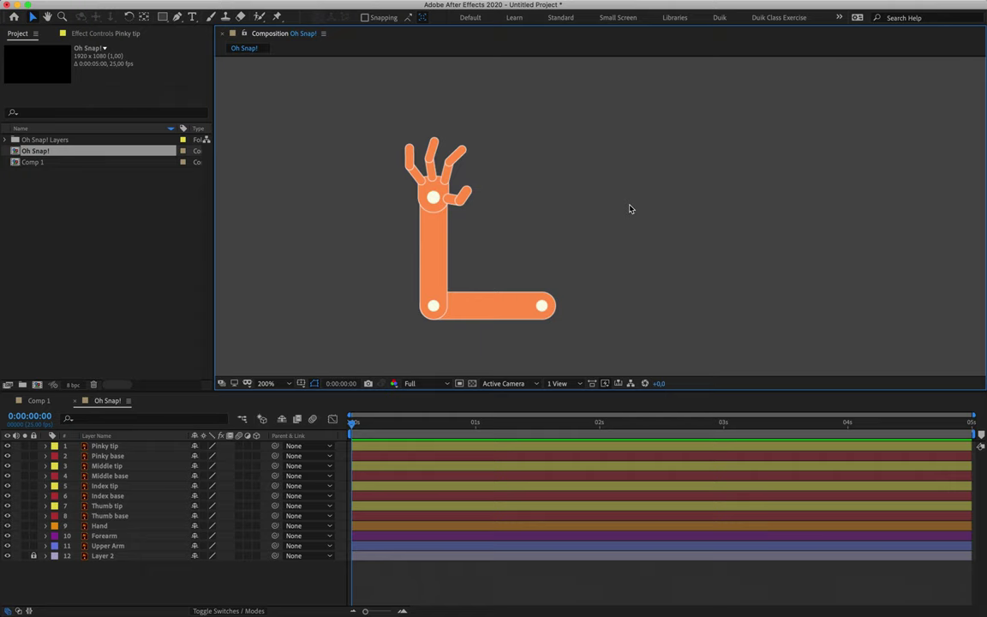
left_click(485, 317)
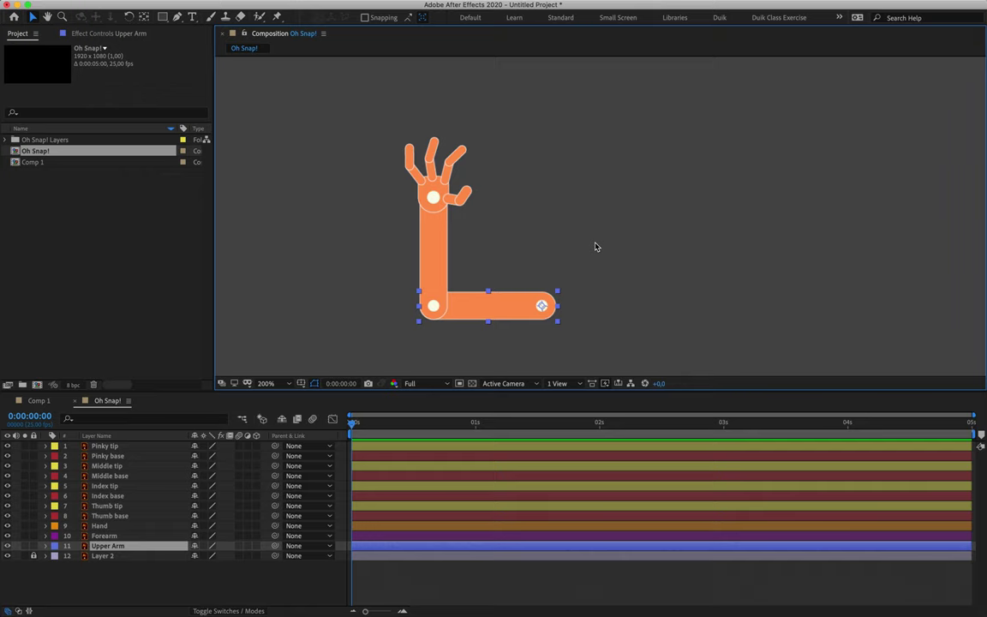
left_click(128, 537)
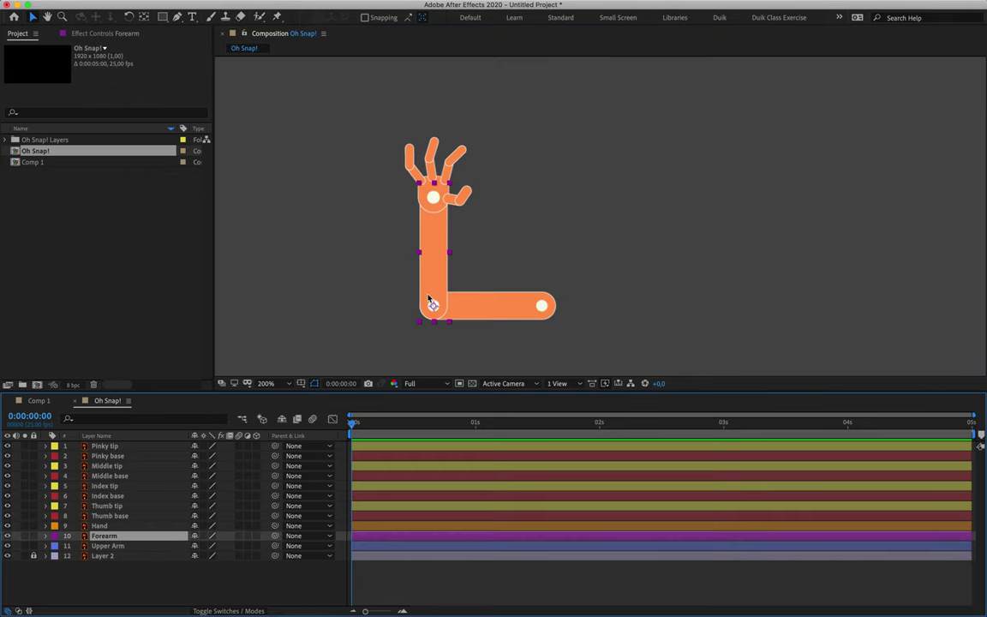
left_click(484, 306)
key("w")
mouse_move(483, 306)
left_mouse_down()
mouse_move(551, 209)
mouse_move(448, 349)
mouse_move(614, 167)
mouse_move(485, 286)
mouse_move(476, 315)
mouse_move(488, 315)
left_mouse_up()
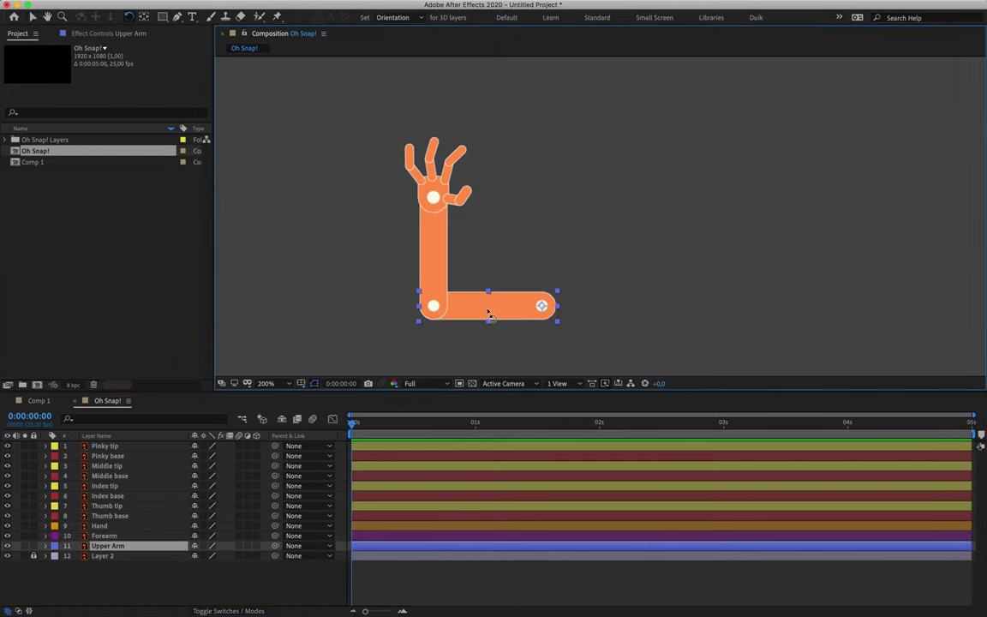
key("ctrl+Up")
key("v")
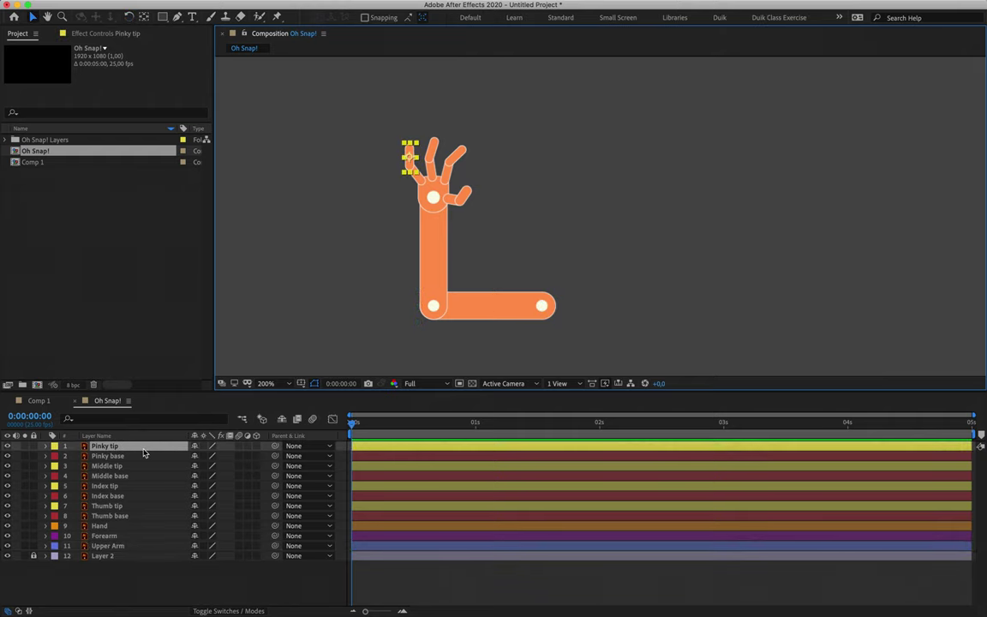
left_click(134, 527)
left_click(136, 537)
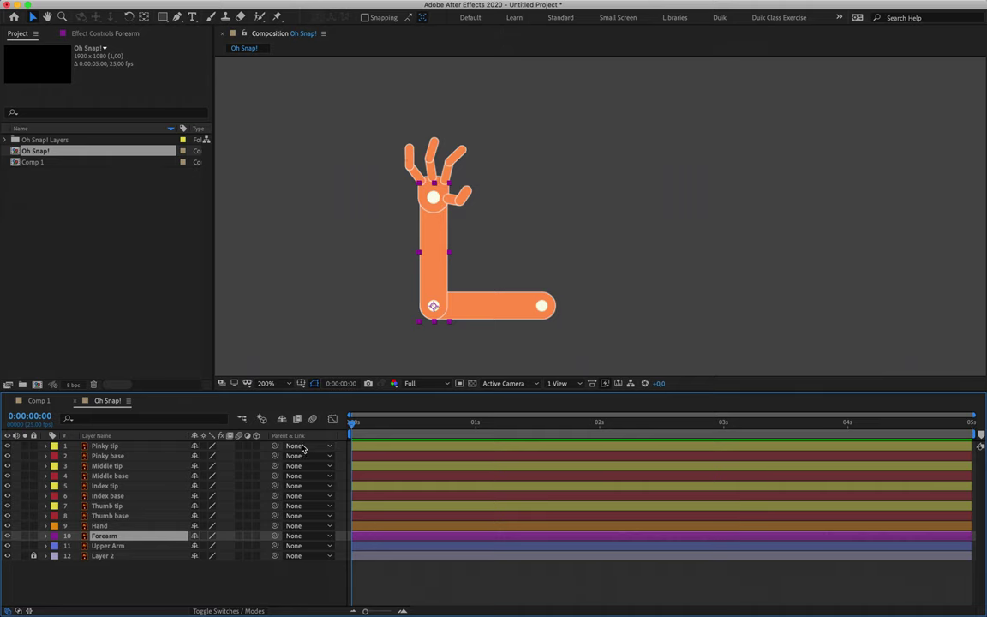
key("ctrl+a")
left_click(332, 461)
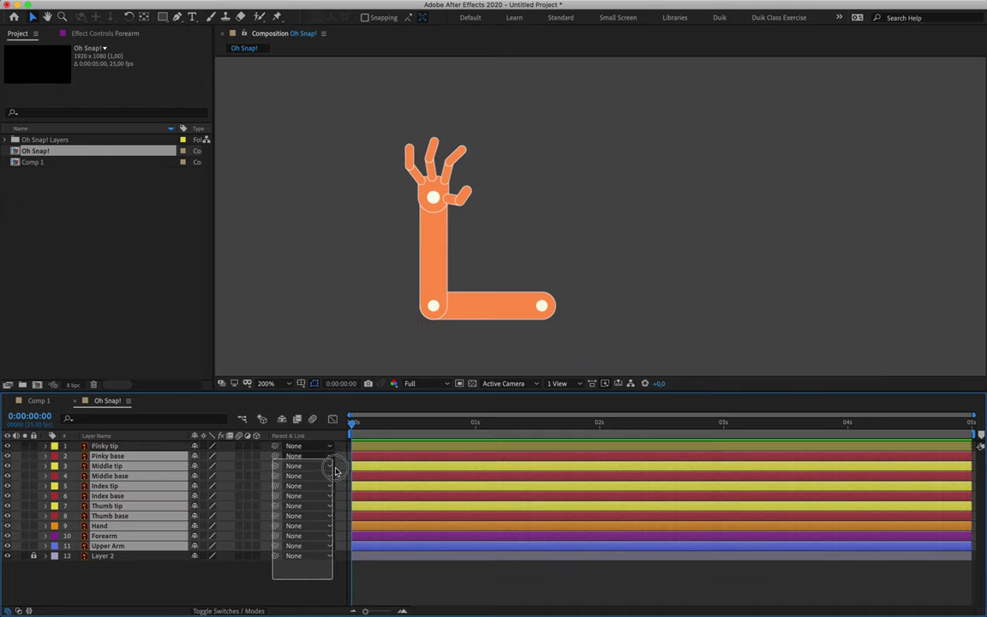
left_click(331, 539)
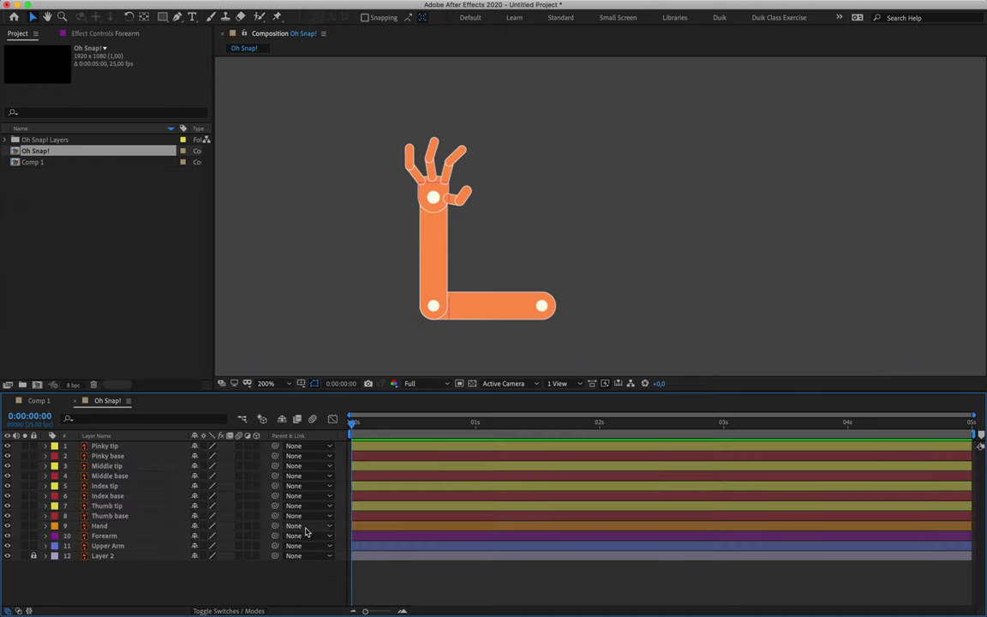
left_click(310, 448)
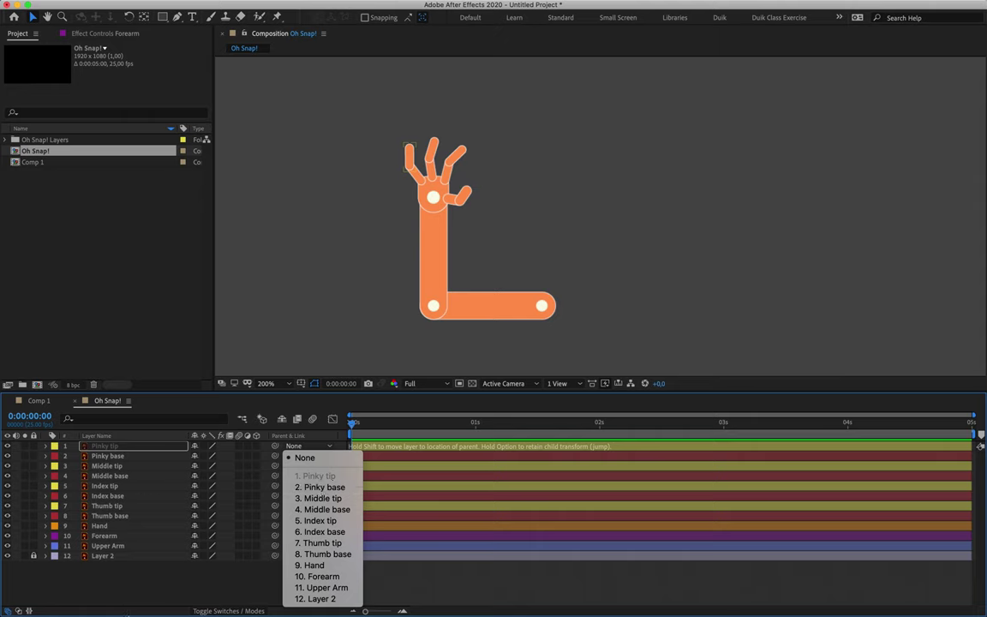
left_click(137, 536)
Set Upper Arm as the Forearm layer's parent by choosing it from the list of layers.
left_click(127, 536)
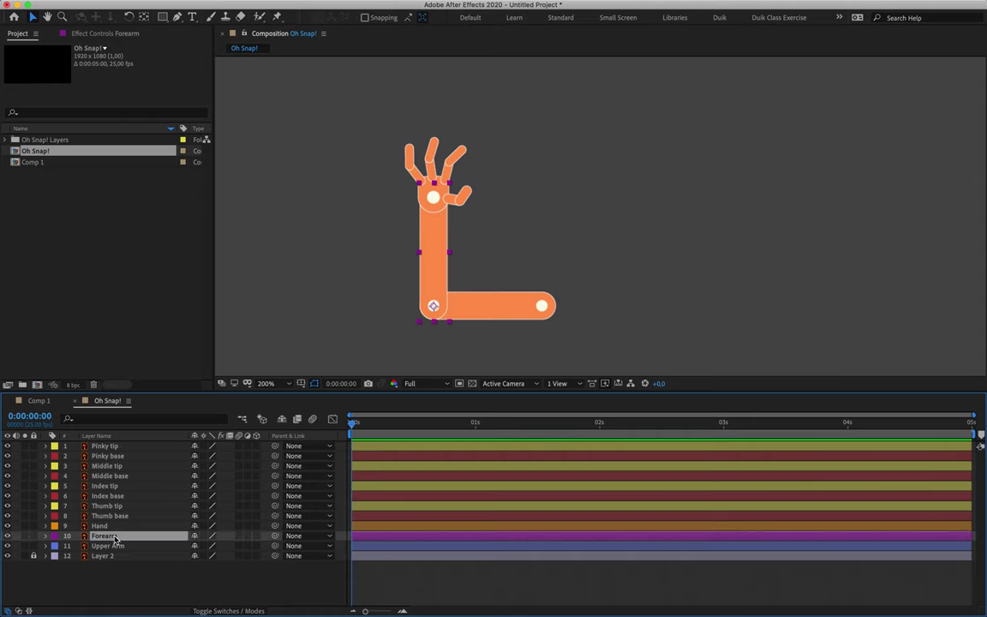
left_click(311, 538)
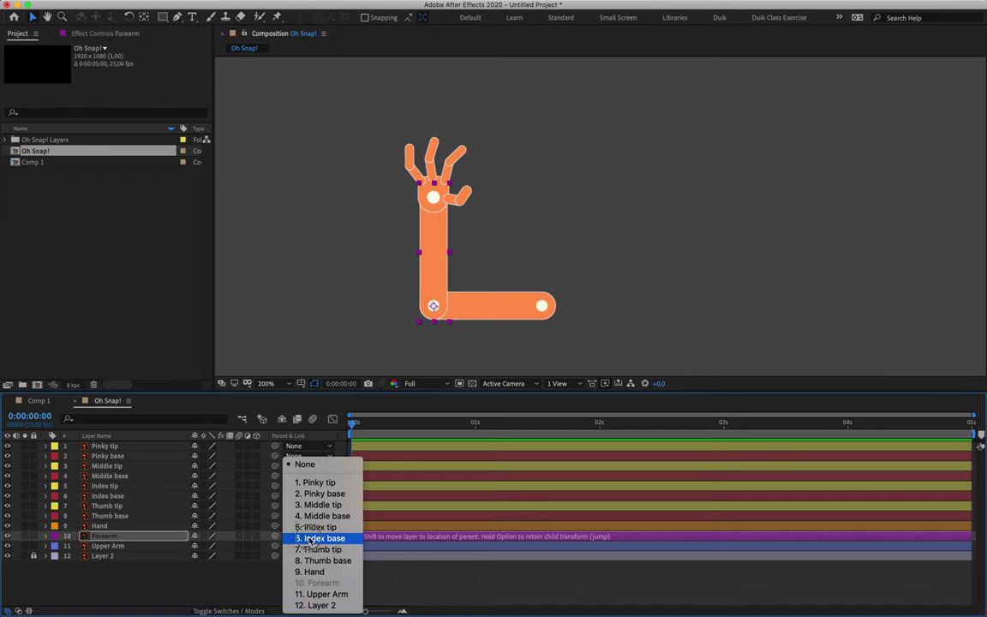
left_click(326, 596)
Test the Upper Arm layer's rotation with the Forearm attached, and undo both the rotation and the parenting.
left_click(148, 548)
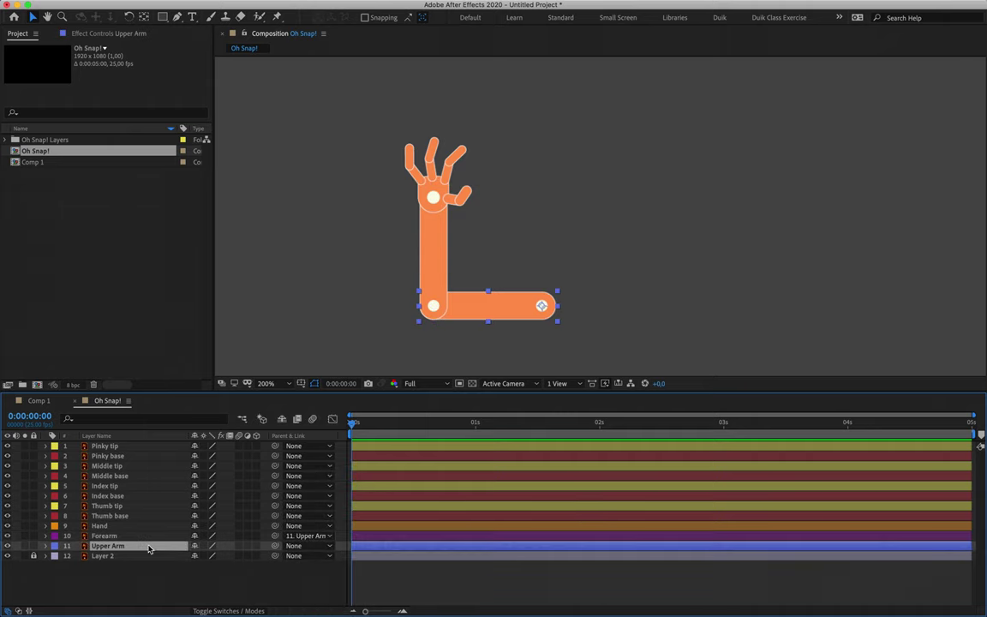
key("w")
left_click_drag(465, 335, 428, 354)
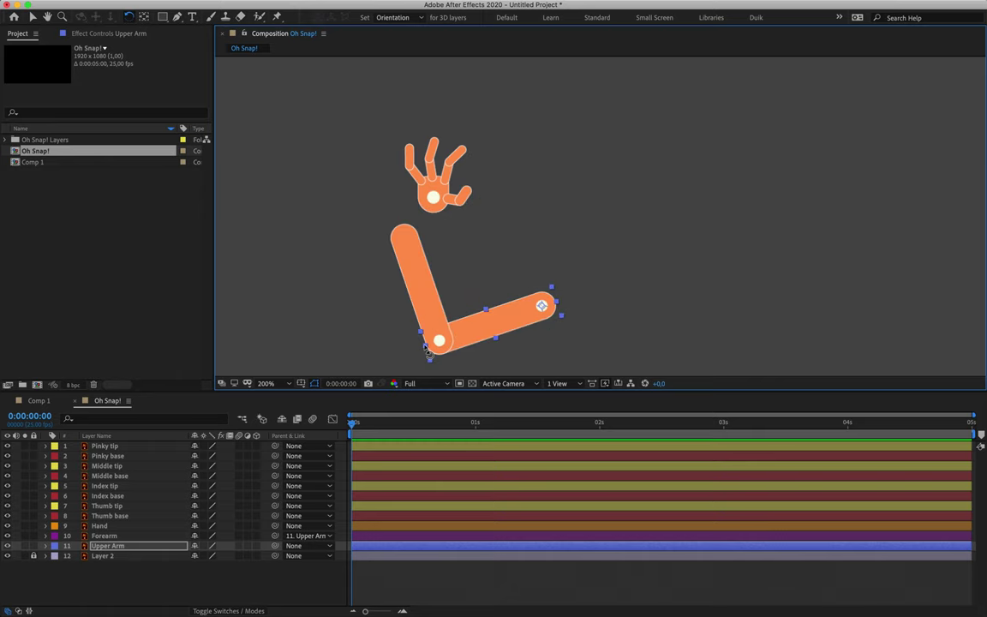
key("super+z")
left_click(310, 536)
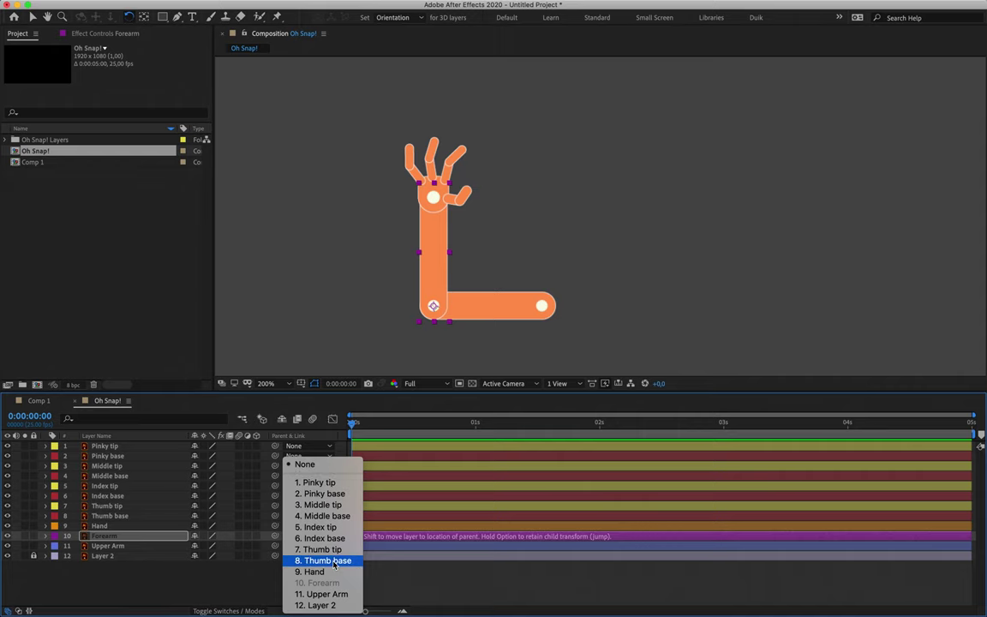
left_click(199, 591)
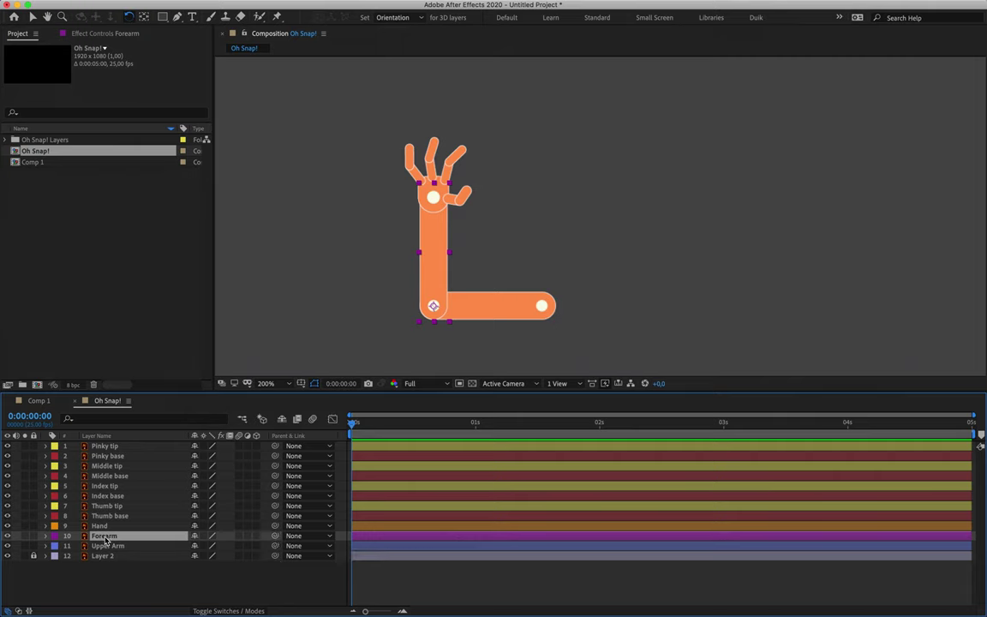
Link the Forearm layer to Upper Arm with the pick whip, test the Upper Arm's rotation and undo it.
left_click_drag(275, 536, 126, 551)
left_click(126, 548)
left_click_drag(484, 323, 449, 328)
key("super+z")
Parent the Forearm layer to the Upper Arm layer.
left_click_drag(276, 536, 164, 551)
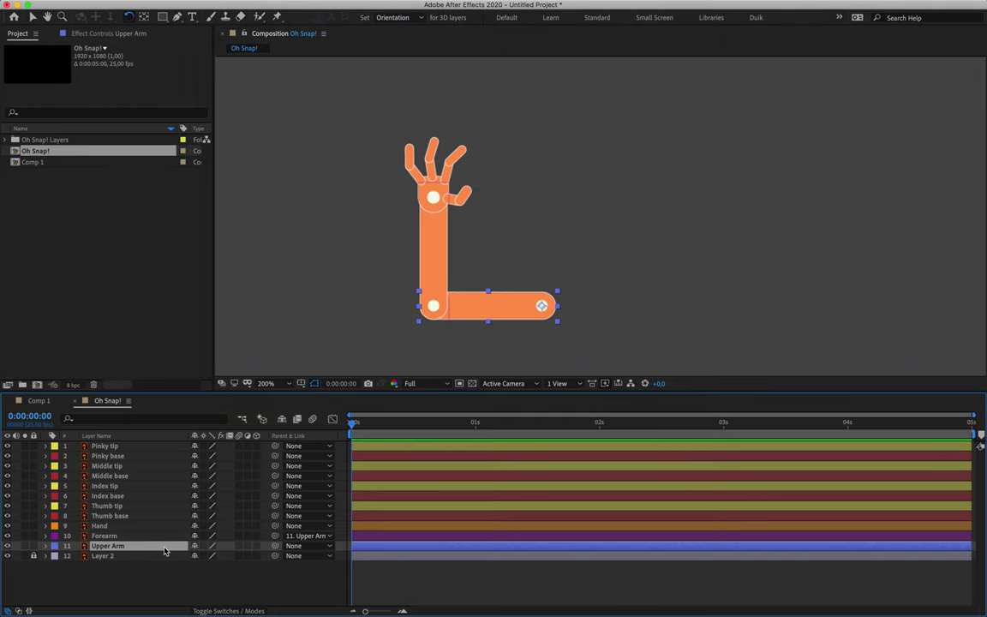
left_click(137, 525)
left_click(142, 537)
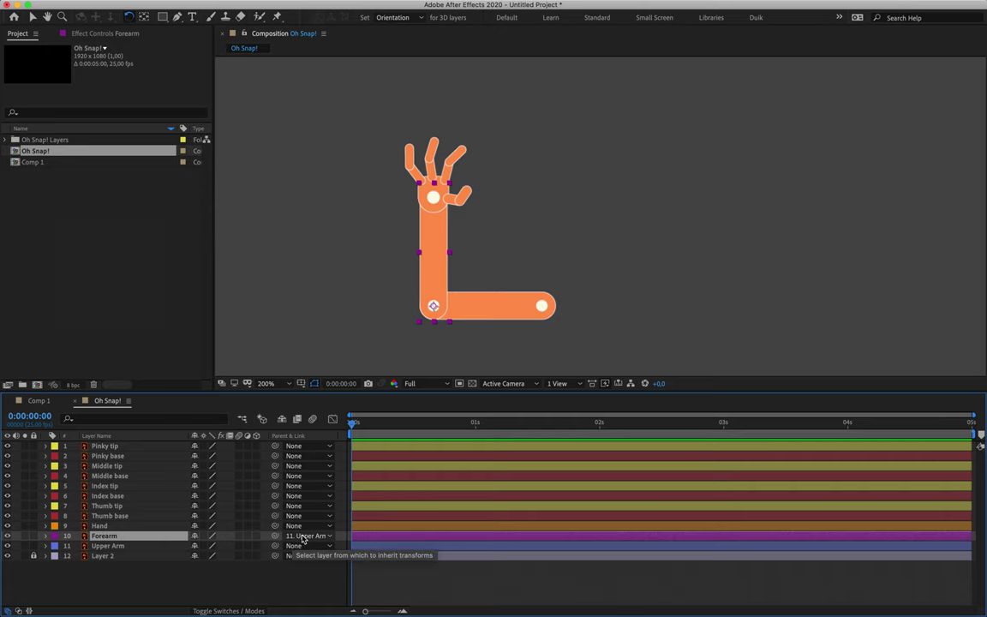
Parent the Hand layer to Forearm and test the Forearm's rotation around the elbow.
left_click(150, 526)
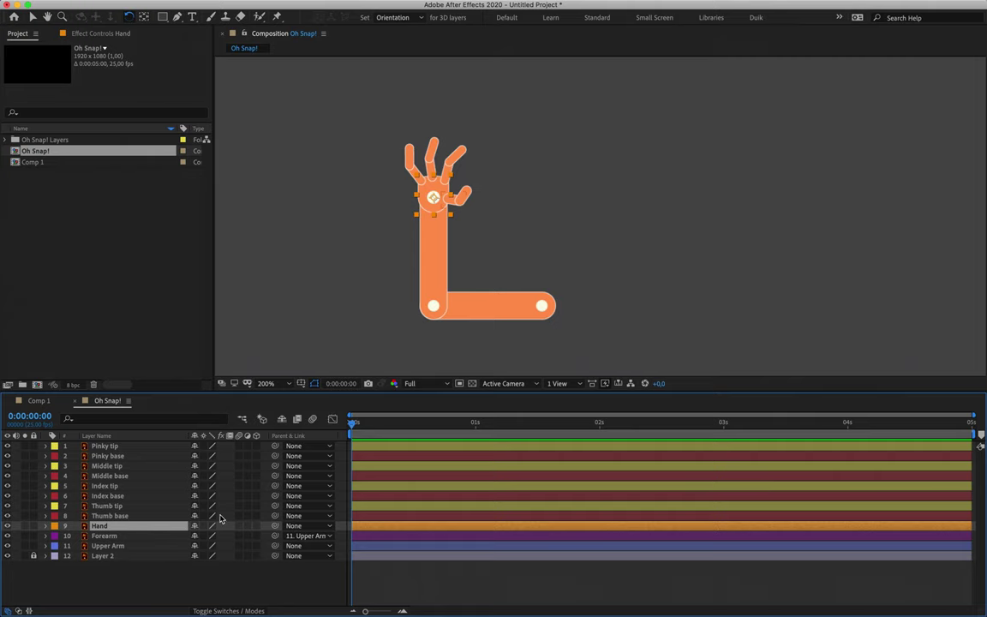
left_click_drag(275, 525, 110, 541)
left_click(109, 538)
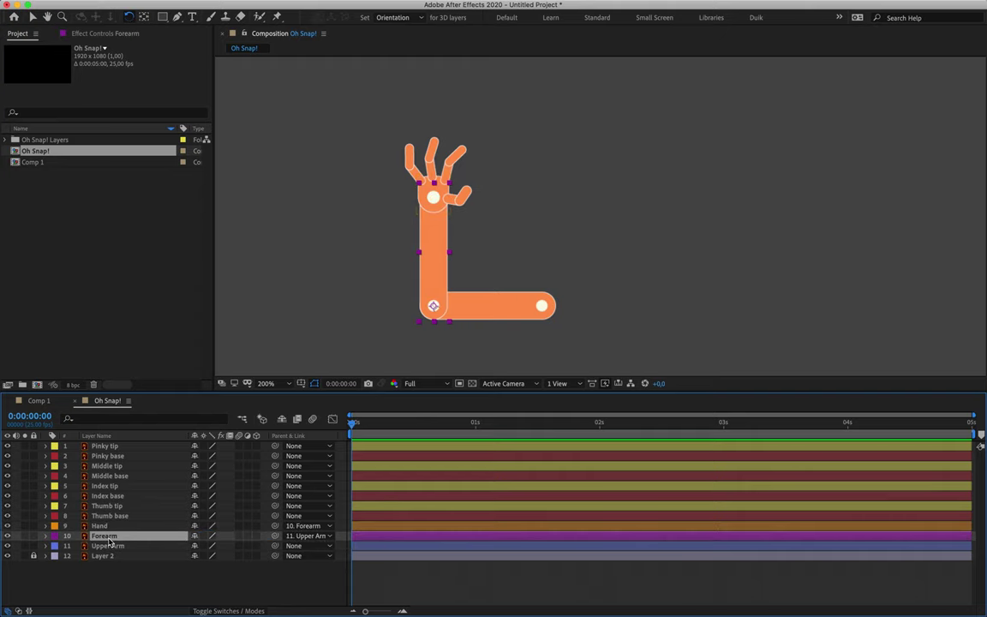
left_click_drag(451, 228, 420, 234)
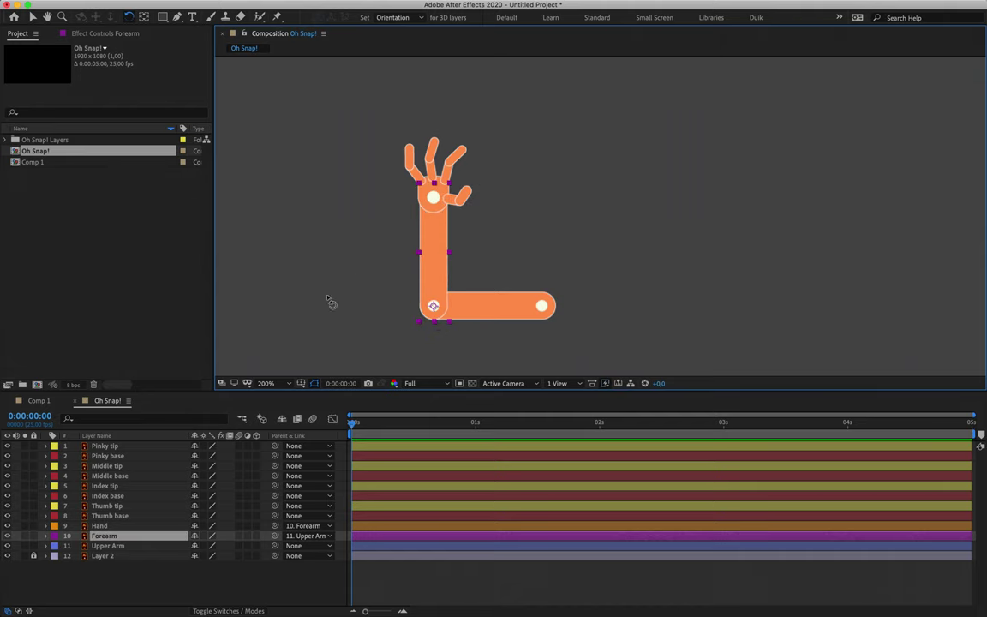
Select all red-labelled base layers as a label group and parent them to the Hand layer.
left_click(133, 516)
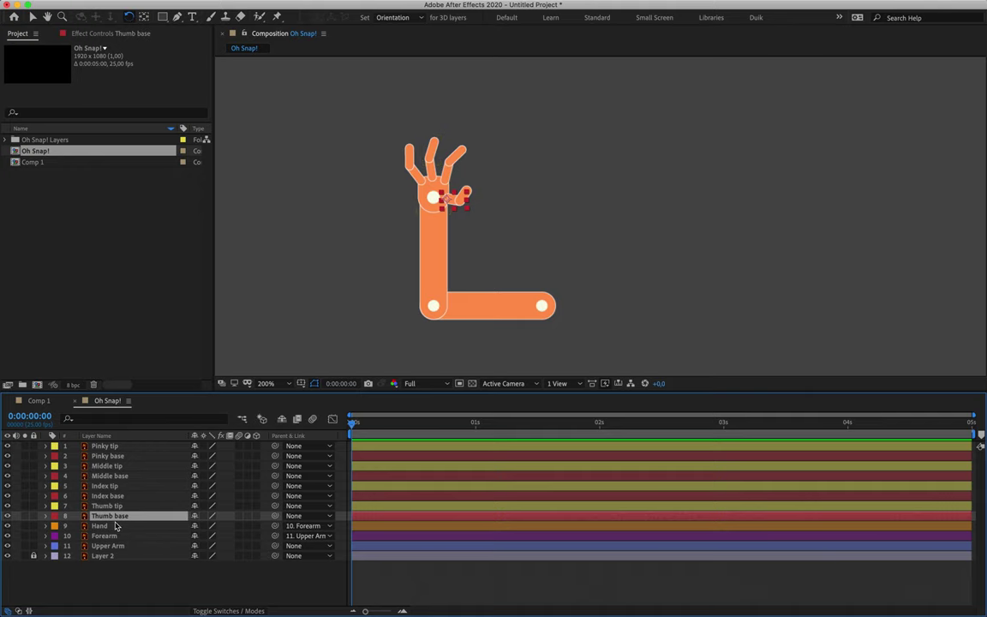
left_click(54, 455)
left_click(80, 402)
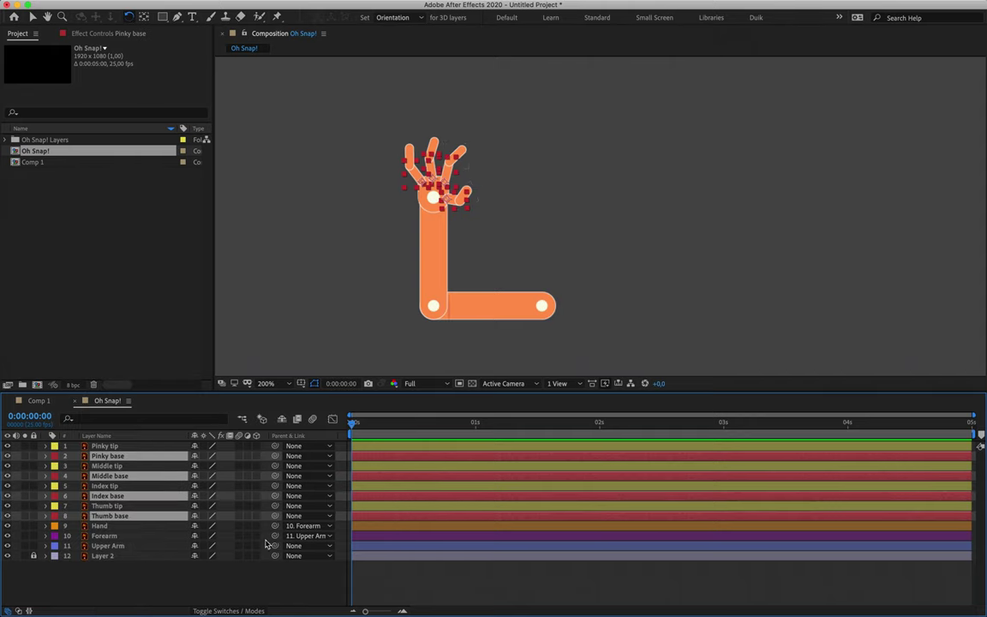
left_click_drag(275, 516, 147, 533)
Test the Hand layer's rotation around the wrist with the finger bases attached.
left_click(129, 525)
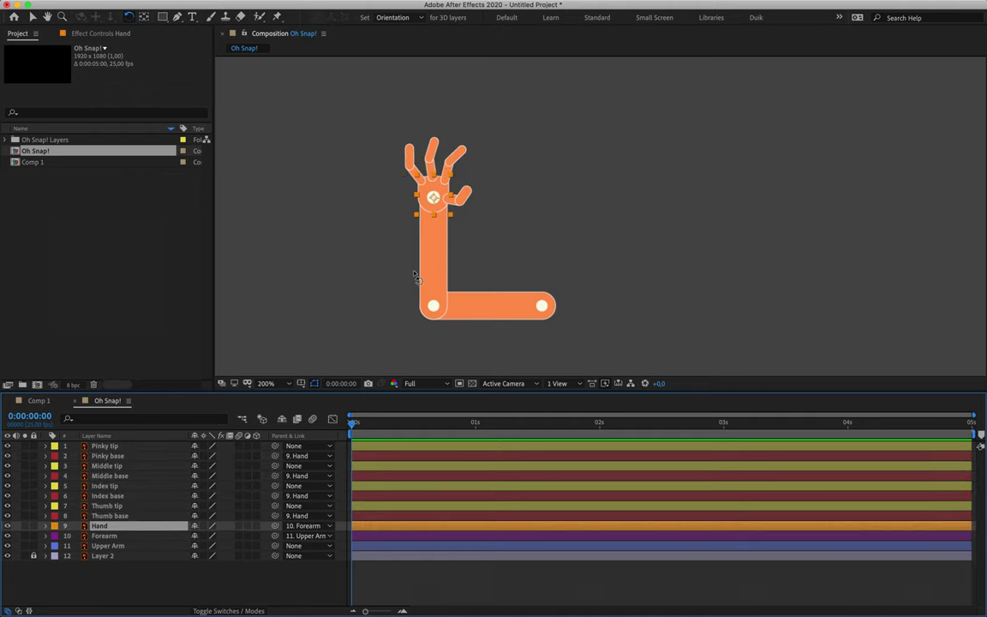
key("period")
left_click_drag(393, 213, 517, 223)
left_click_drag(392, 191, 403, 168)
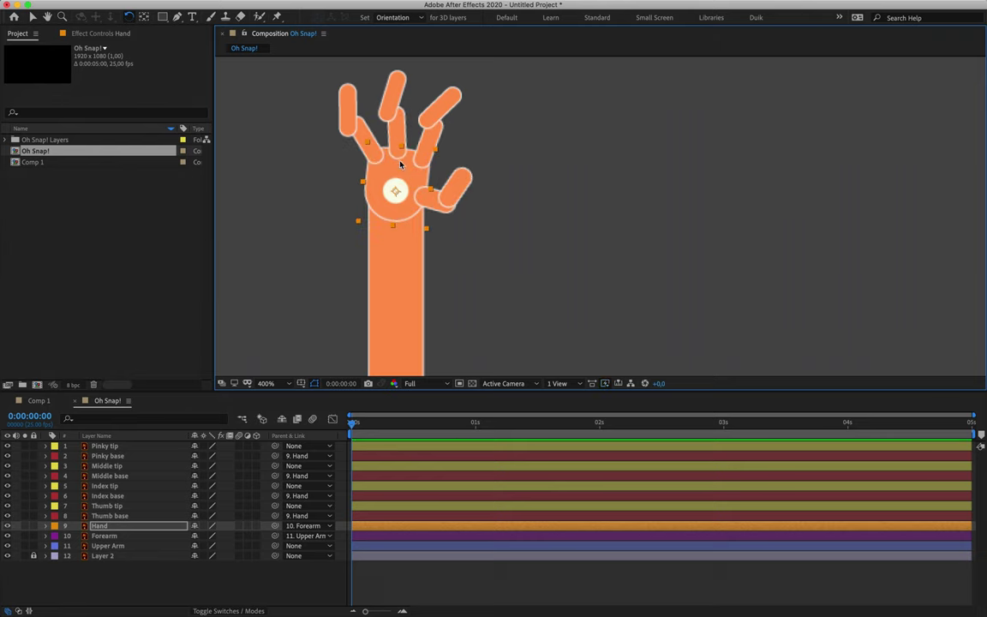
Parent the Pinky, Middle, Index and Thumb tip layers each to the base layer of the same finger.
left_click(134, 447)
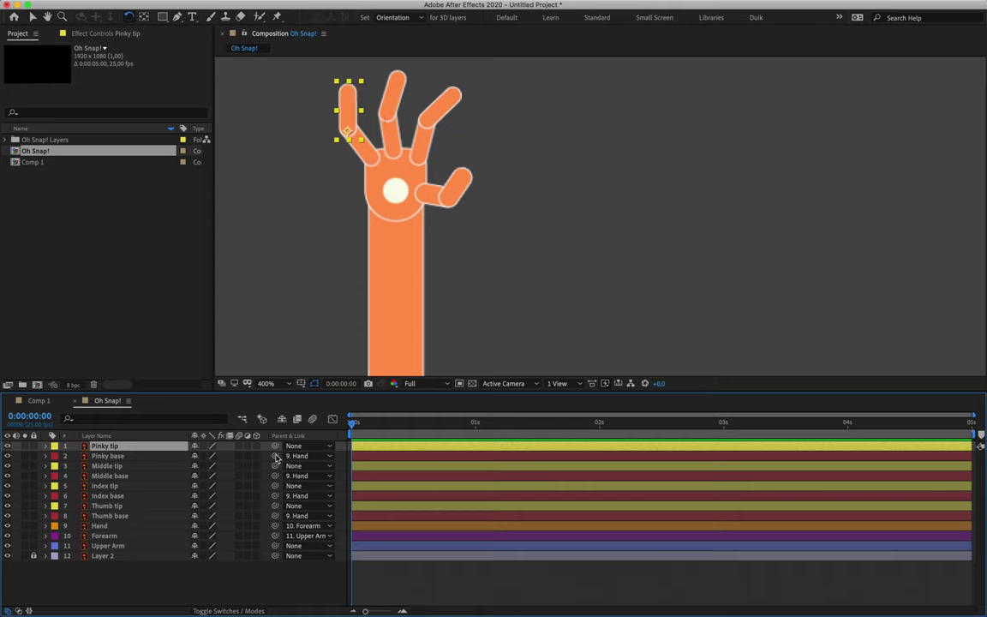
left_click_drag(274, 446, 136, 456)
left_click(136, 466)
left_click_drag(274, 465, 150, 478)
left_click(150, 485)
left_click_drag(275, 486, 150, 497)
left_click(150, 507)
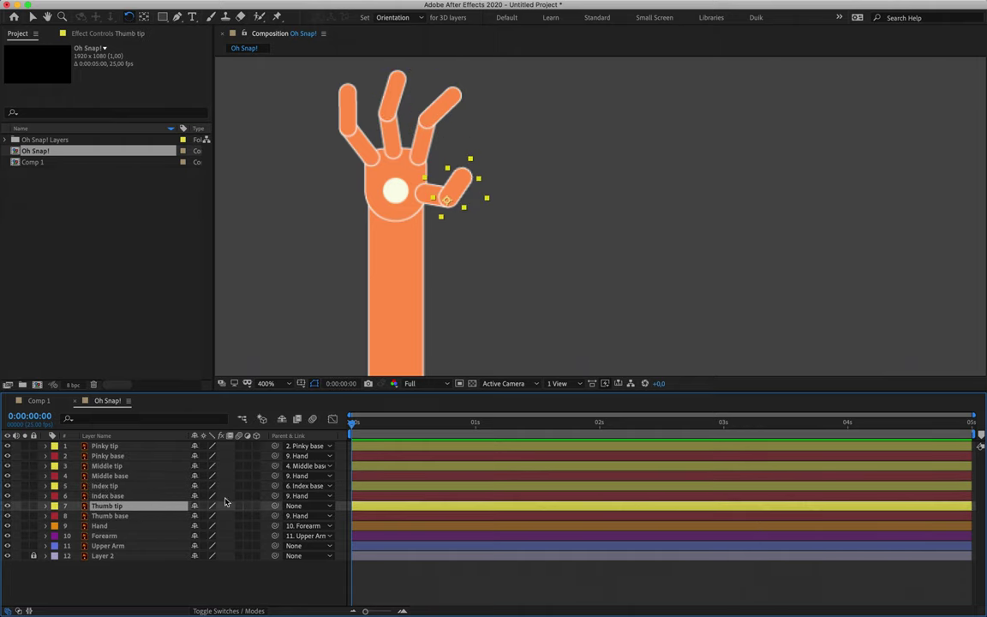
left_click_drag(274, 506, 174, 518)
Rotate the Pinky, Index, Middle and Thumb base layers slightly around their knuckles, fanning the index finger outwards.
left_click(345, 146)
mouse_move(327, 128)
left_mouse_down()
mouse_move(336, 151)
mouse_move(339, 134)
left_mouse_up()
left_click(423, 141)
left_click_drag(423, 142, 439, 159)
left_click(393, 135)
mouse_move(392, 135)
left_mouse_down()
mouse_move(341, 143)
mouse_move(401, 129)
left_mouse_up()
left_click(437, 198)
left_click_drag(437, 199, 457, 203)
Test the finished parenting chain by rotating the upper arm, the forearm and the hand around their joints.
key("comma")
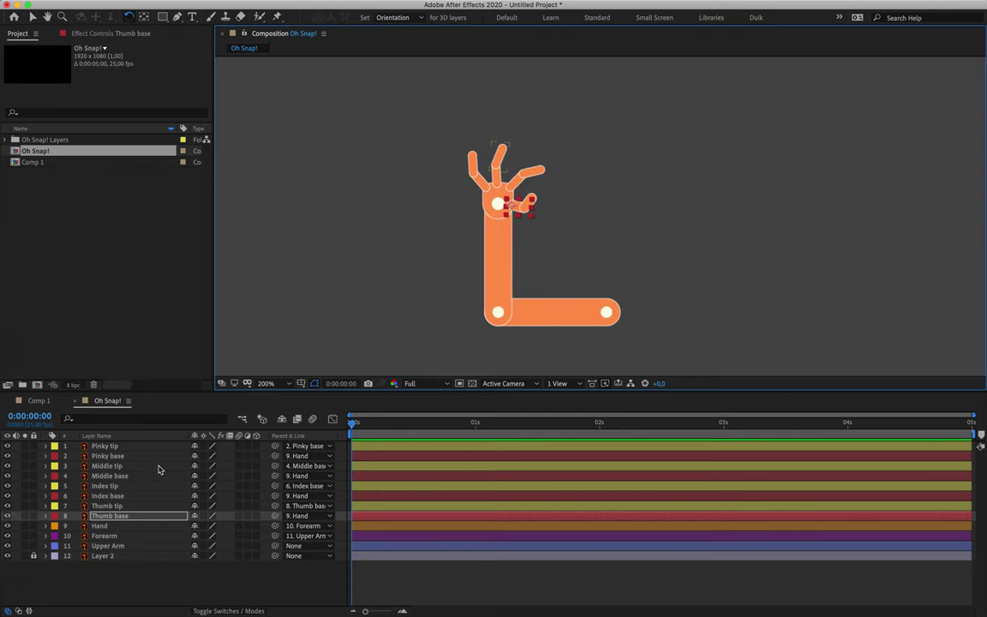
left_click(562, 310)
left_click_drag(562, 312, 500, 205)
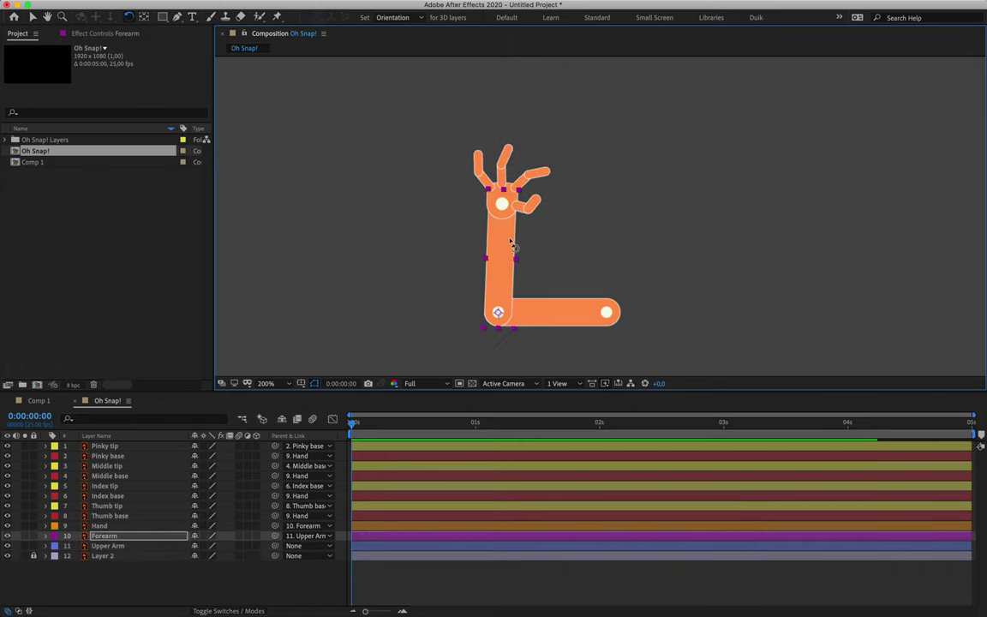
left_click(622, 223)
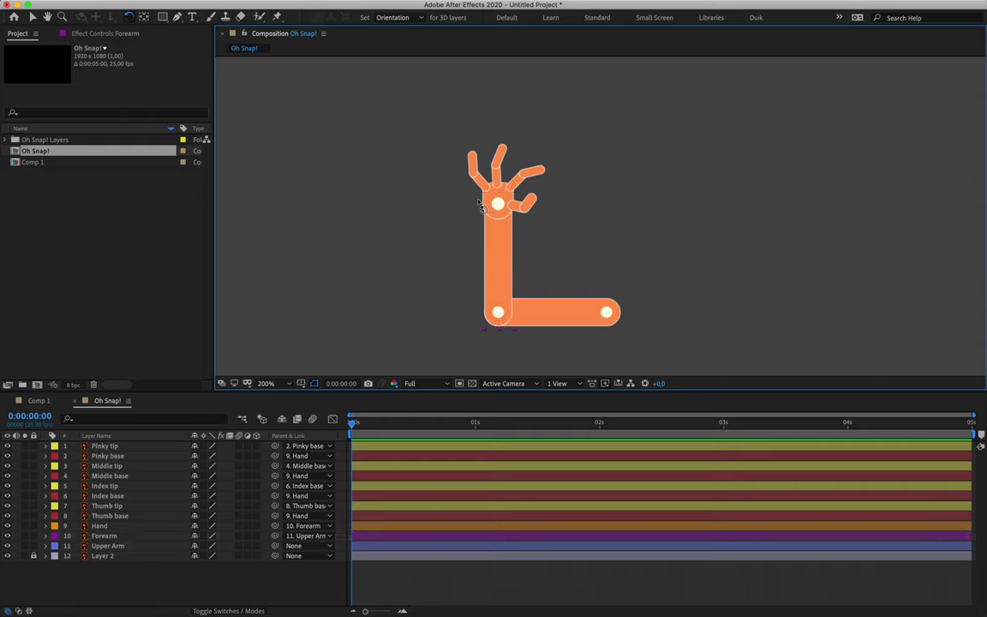
left_click(498, 205)
mouse_move(491, 202)
left_mouse_down()
mouse_move(449, 206)
mouse_move(486, 195)
left_mouse_up()
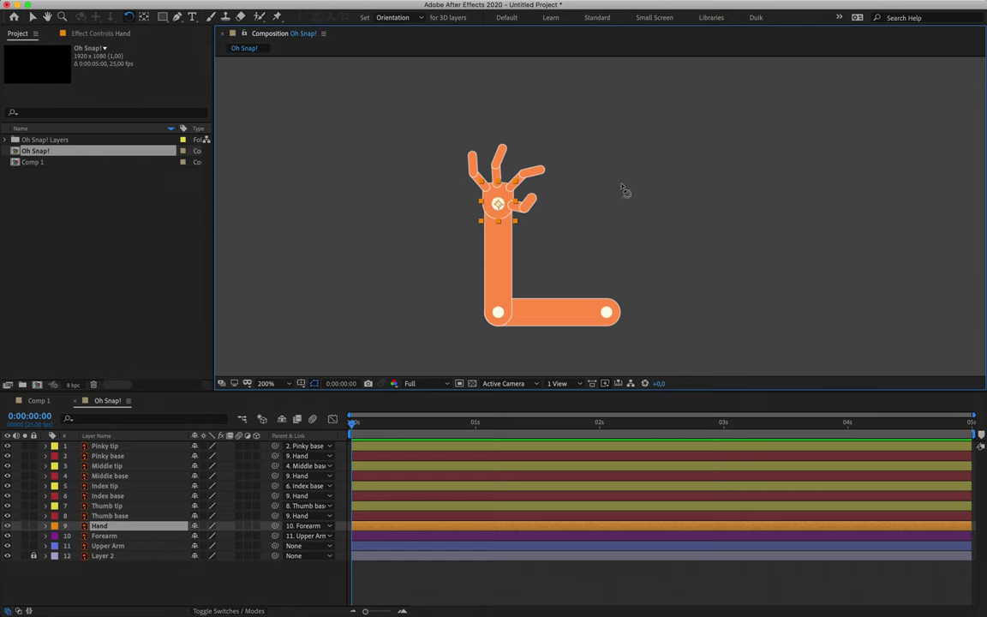
Review the parent assigned to each layer in turn, from Pinky tip down through Hand and Forearm to Upper Arm.
left_click(595, 200)
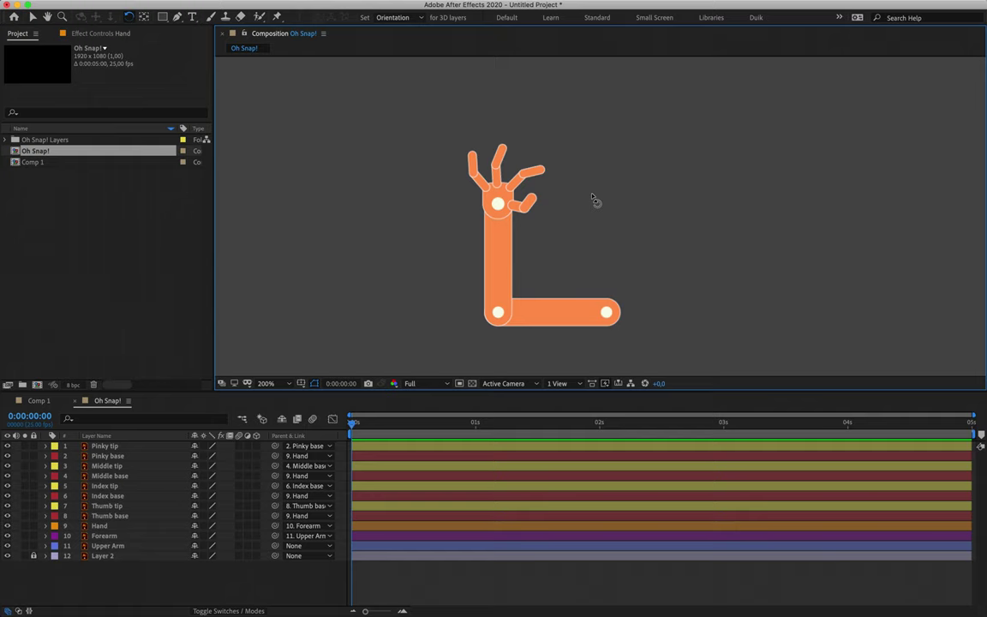
left_click(137, 447)
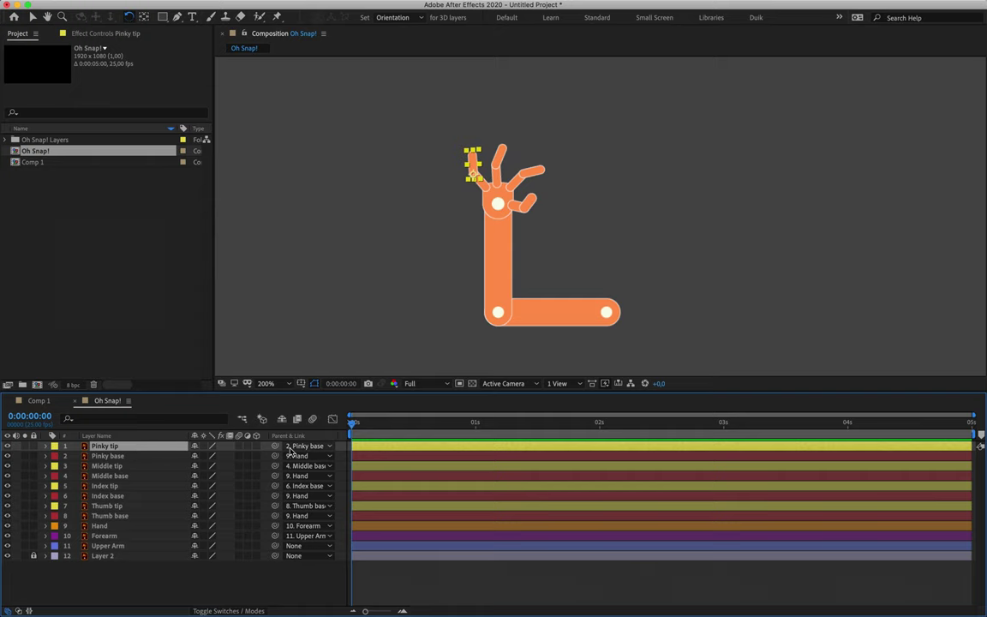
left_click(181, 456)
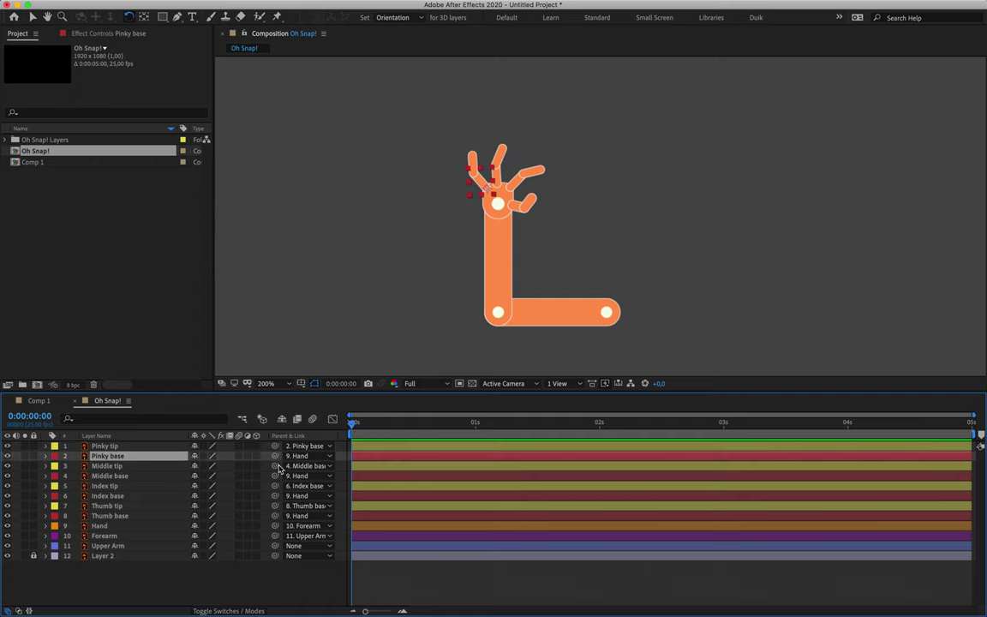
left_click(161, 467)
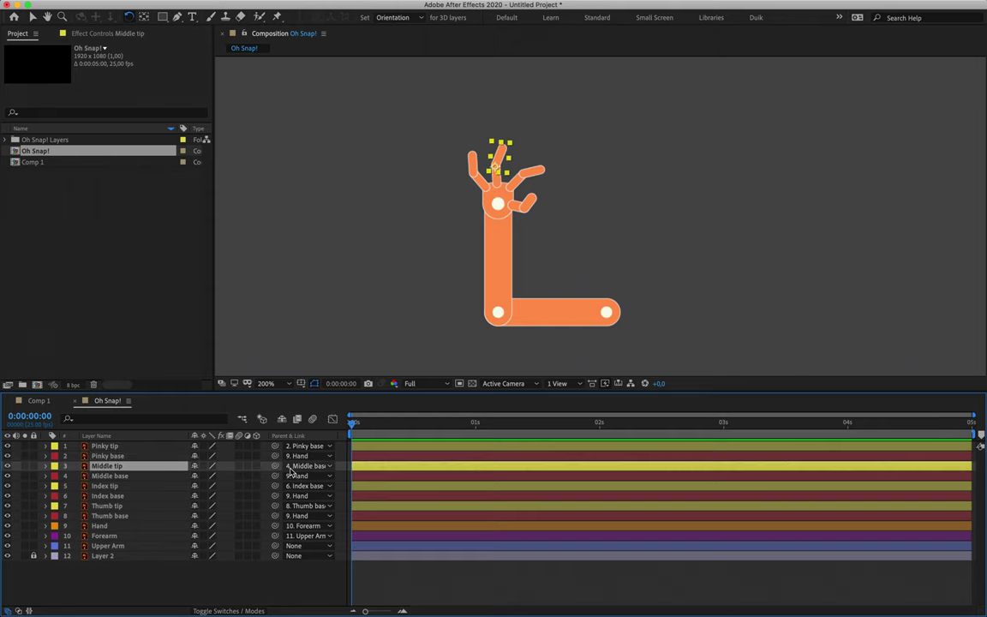
left_click(163, 476)
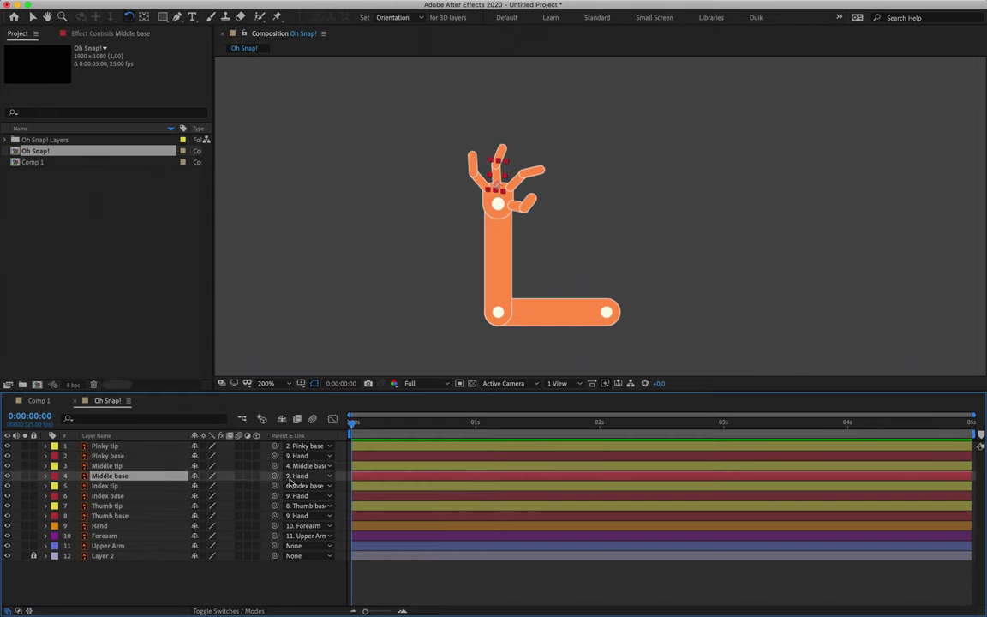
left_click(142, 486)
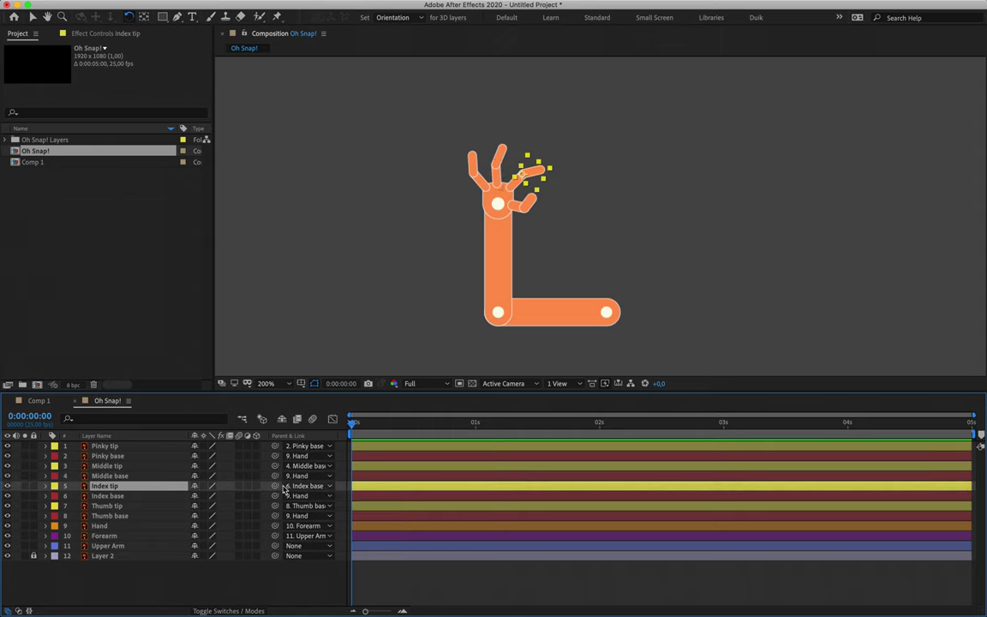
left_click(142, 496)
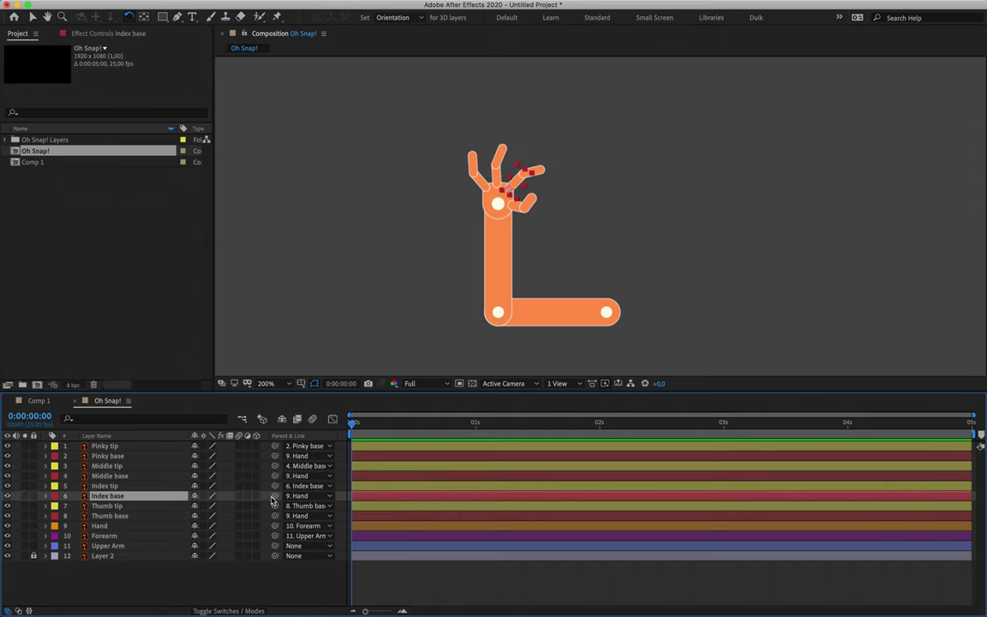
left_click(146, 505)
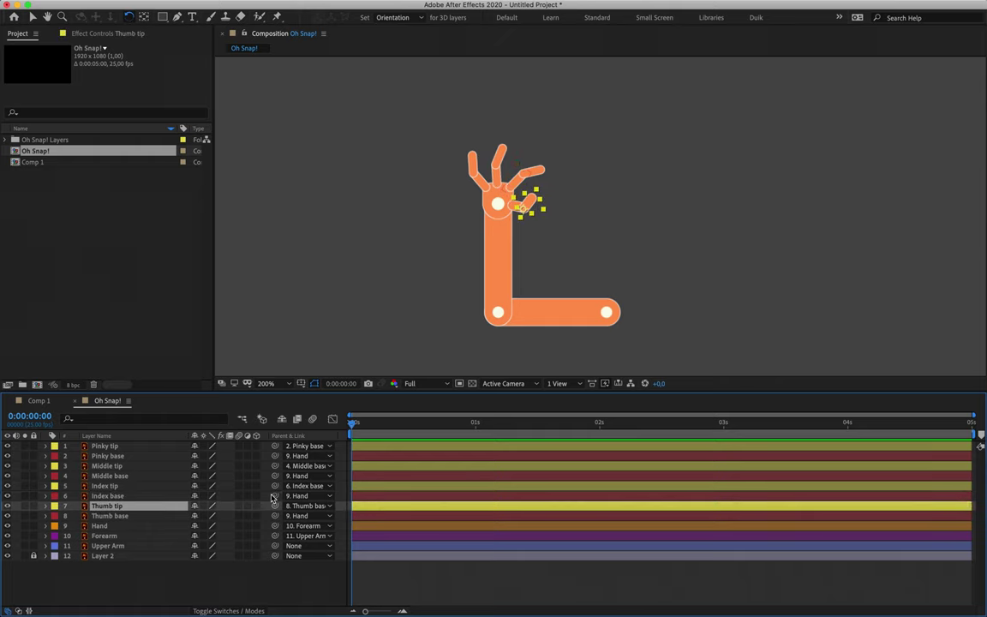
left_click(127, 517)
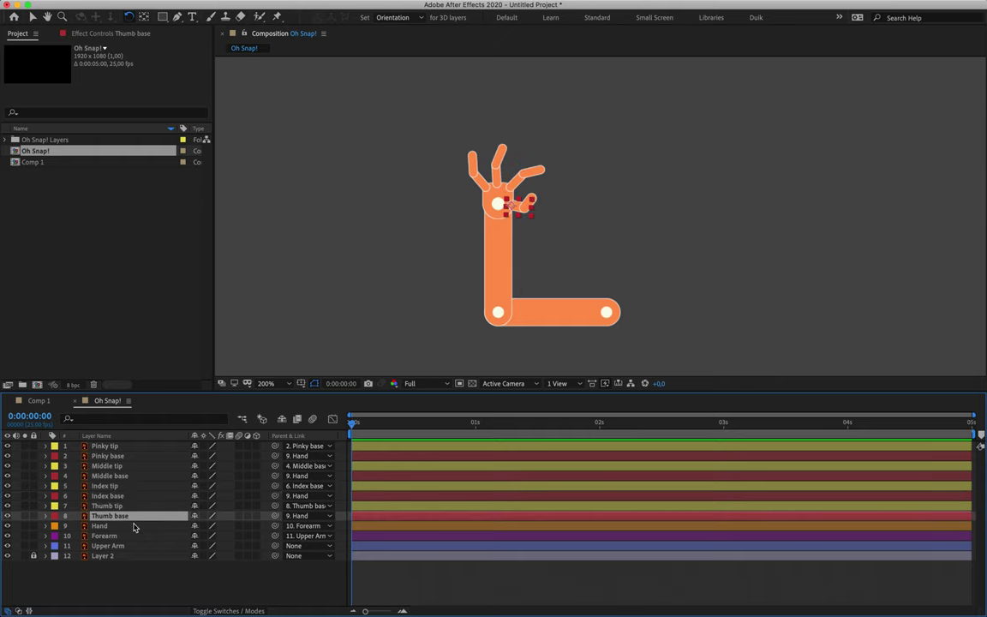
left_click(142, 526)
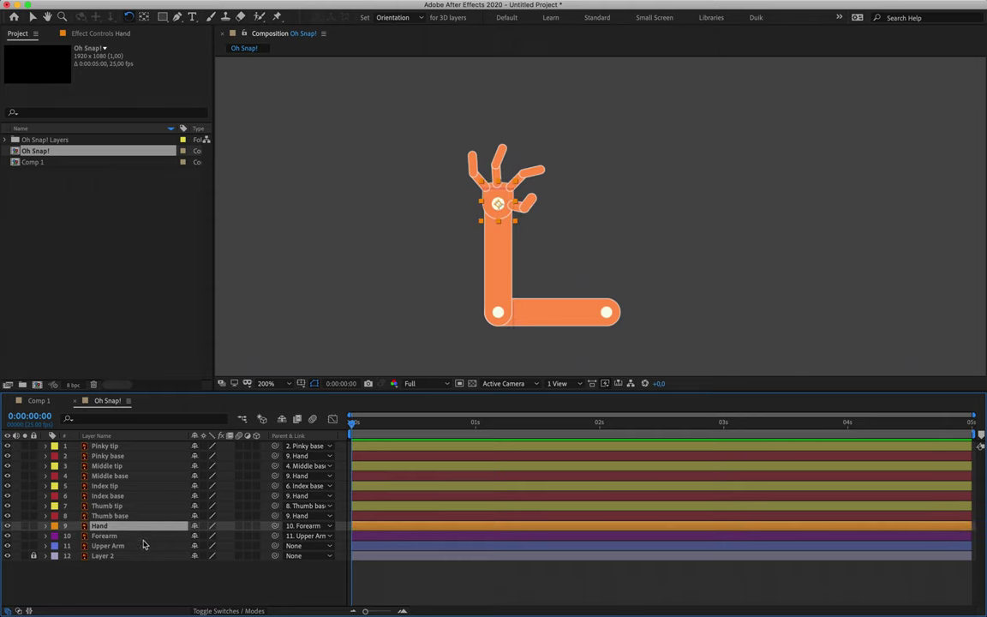
left_click(144, 537)
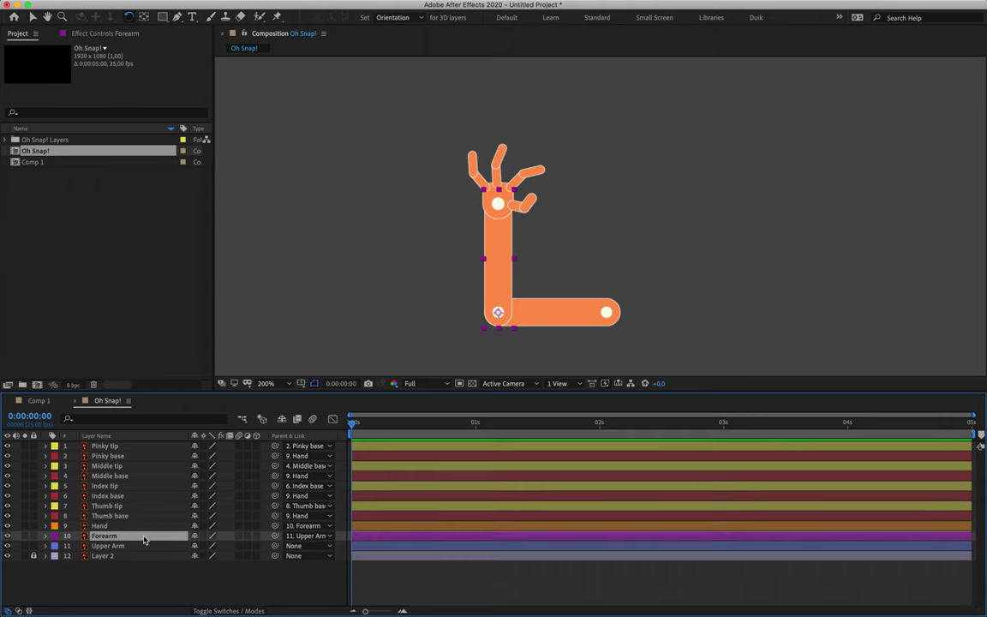
left_click(144, 547)
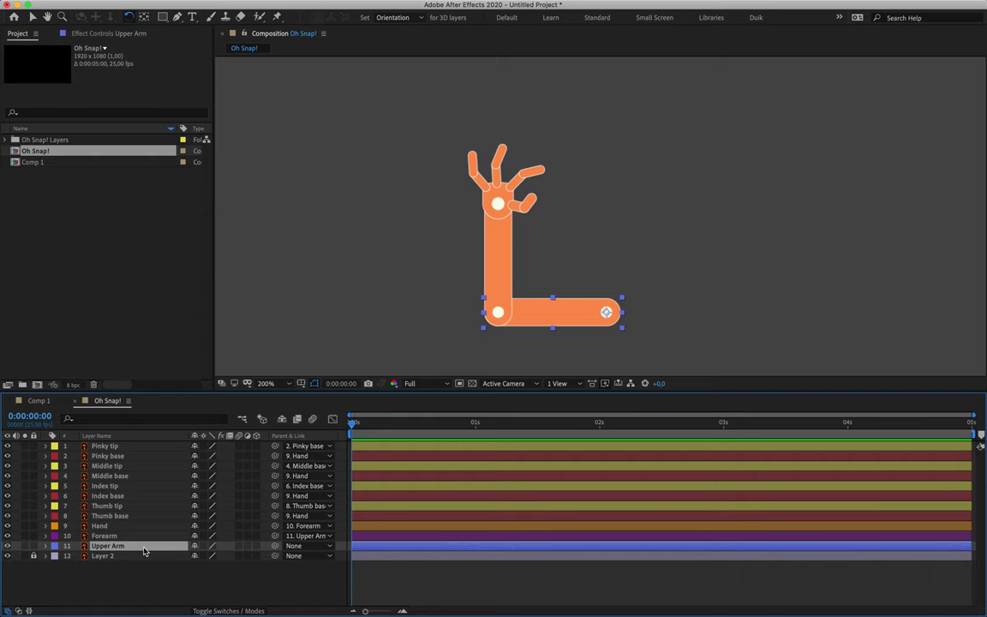
Reset the rotation of all unlocked arm and finger layers to 0° and check the values across every layer.
key("super+a")
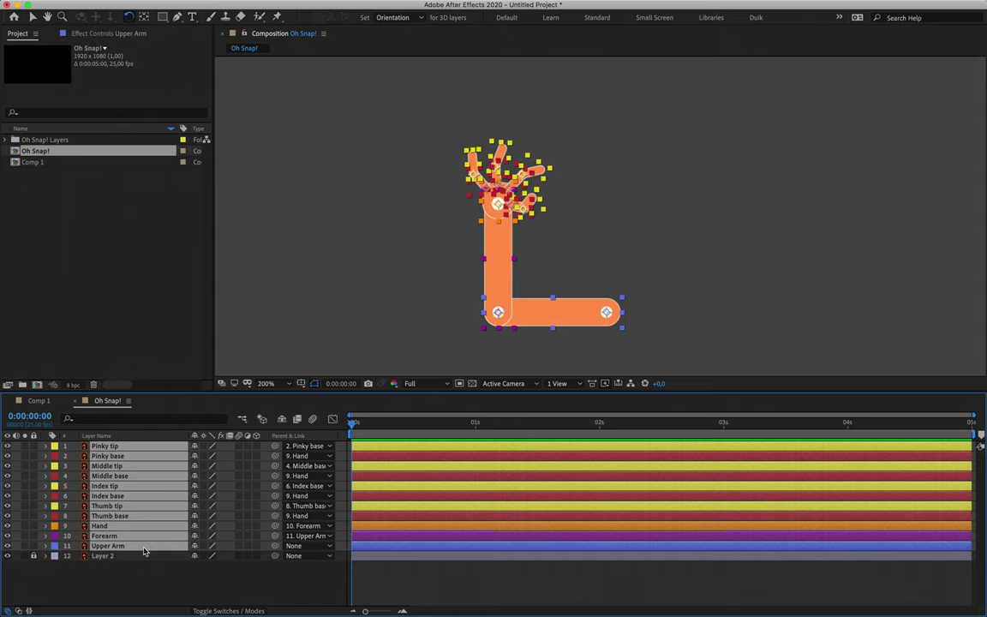
key("r")
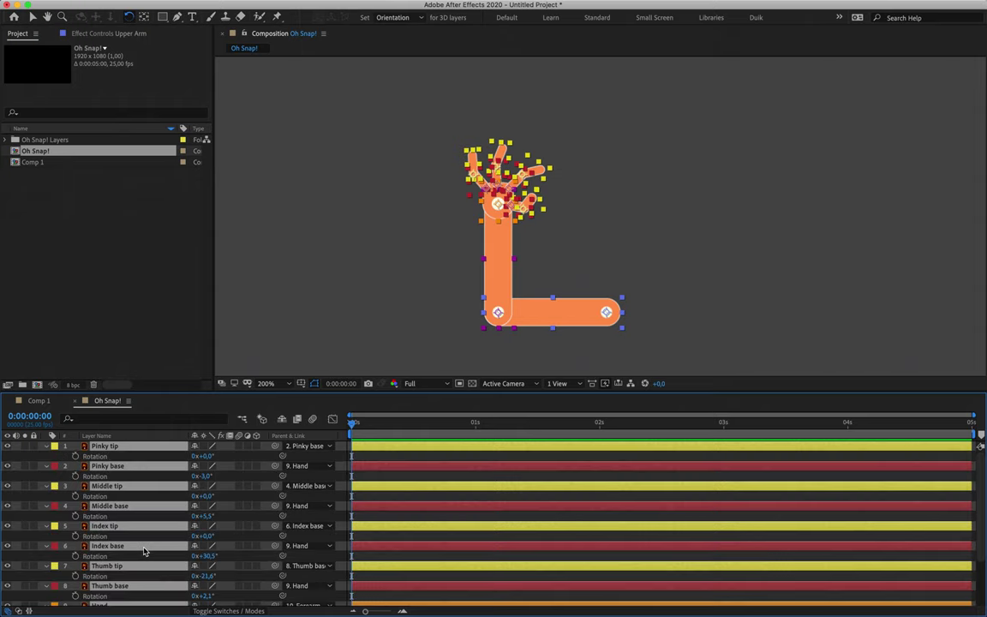
left_click(208, 456)
key("Return")
left_click(208, 474)
type("0")
key("Return")
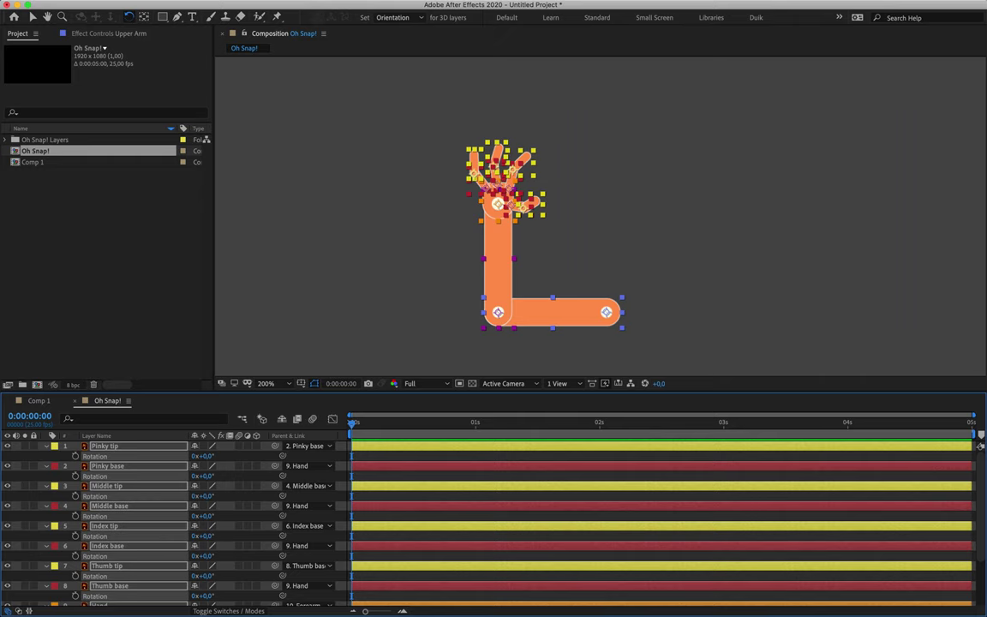
scroll(201, 505, "down", 3)
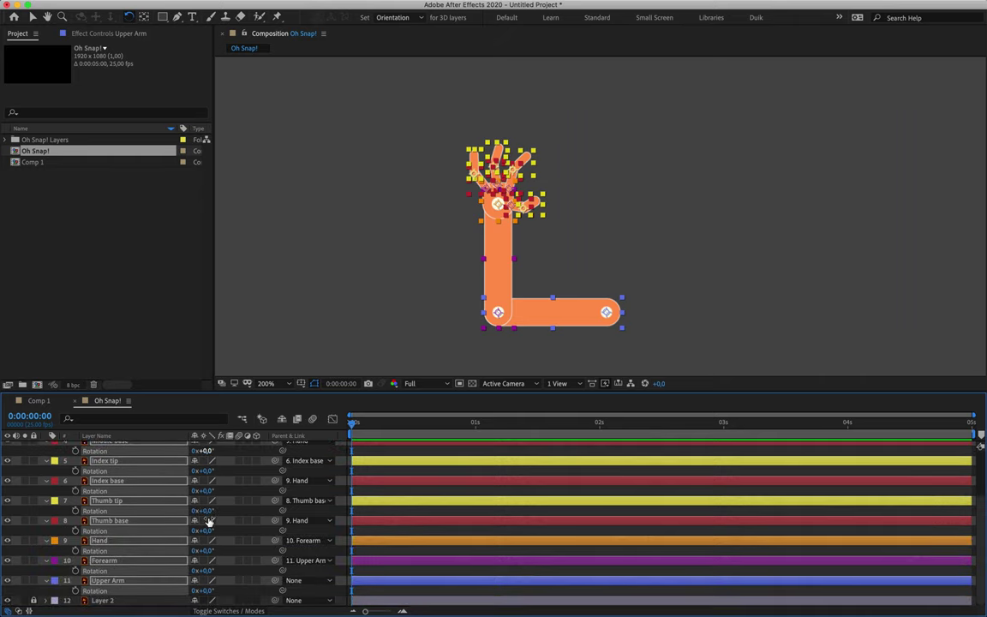
scroll(208, 520, "up", 3)
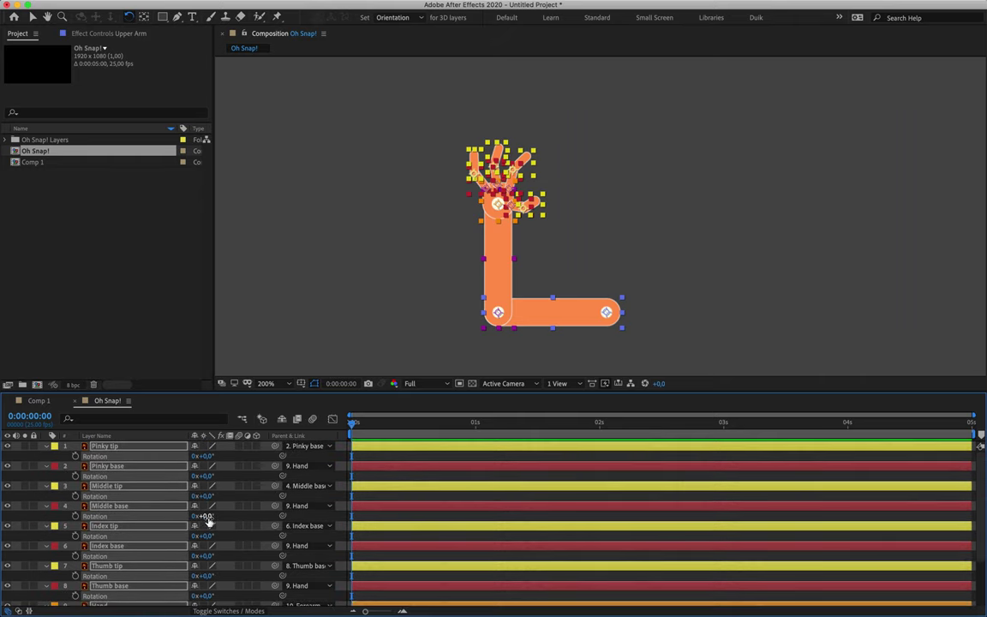
scroll(208, 521, "down", 3)
scroll(209, 521, "up", 3)
scroll(209, 521, "down", 3)
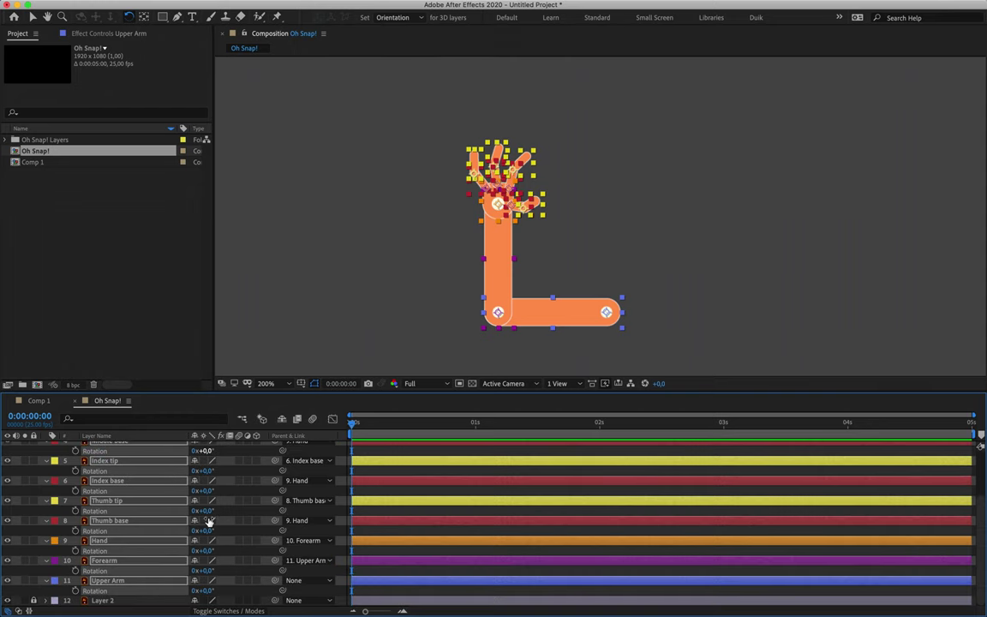
left_click(48, 502)
Enable keyframing for the Upper Arm layer's rotation at the first frame, with the whole composition frame in view.
left_click(128, 546)
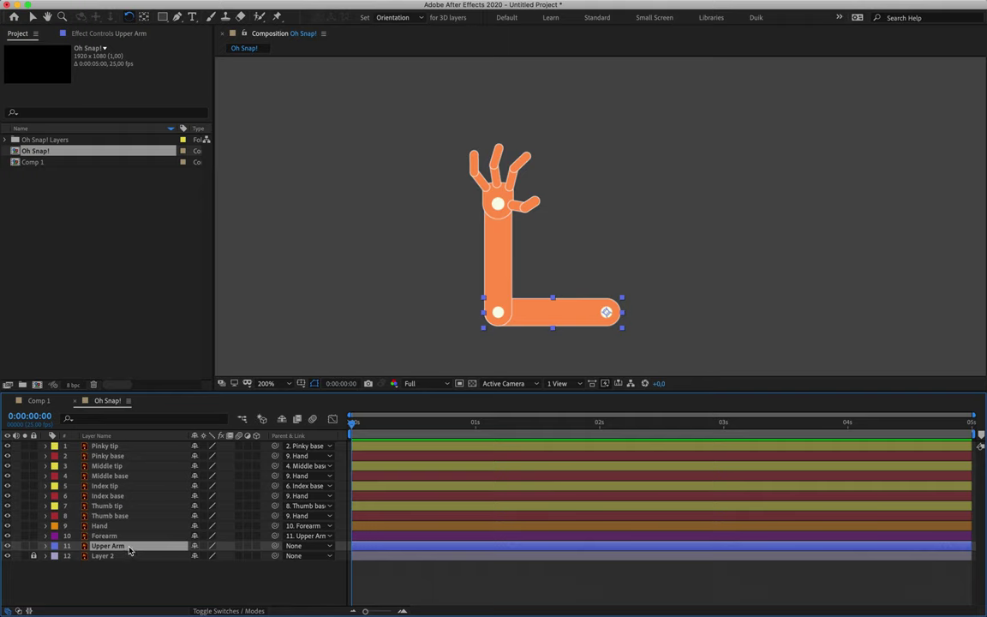
key("comma")
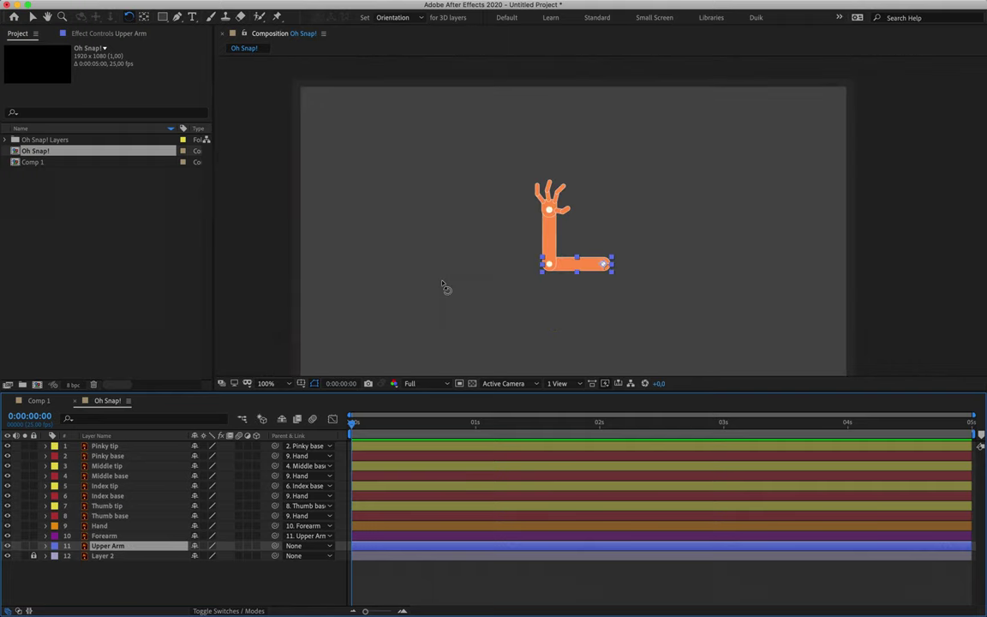
key("v")
left_click(455, 288)
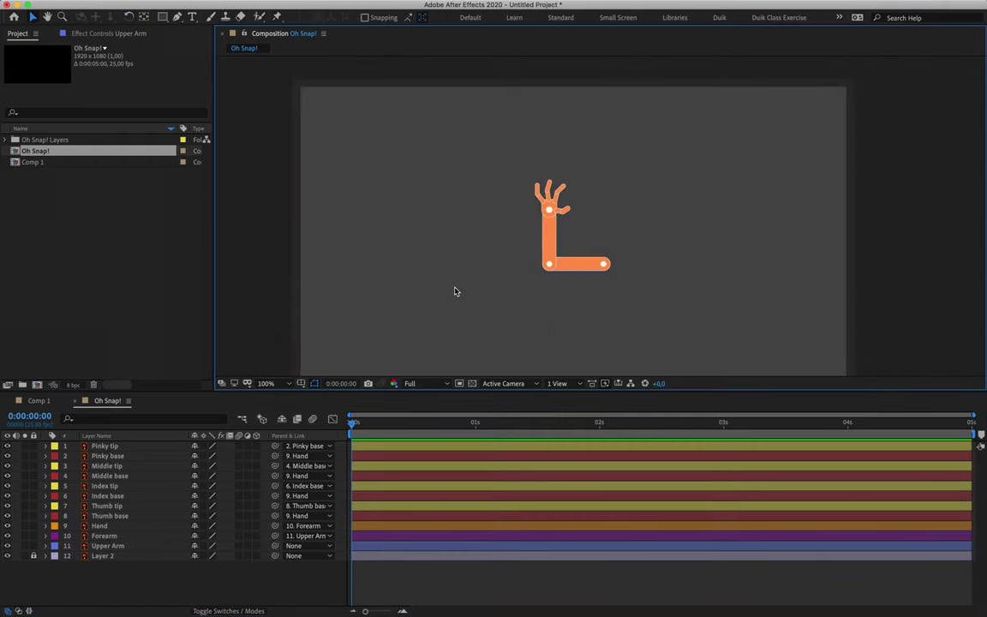
left_click(110, 546)
key("h")
left_click_drag(566, 213, 496, 182)
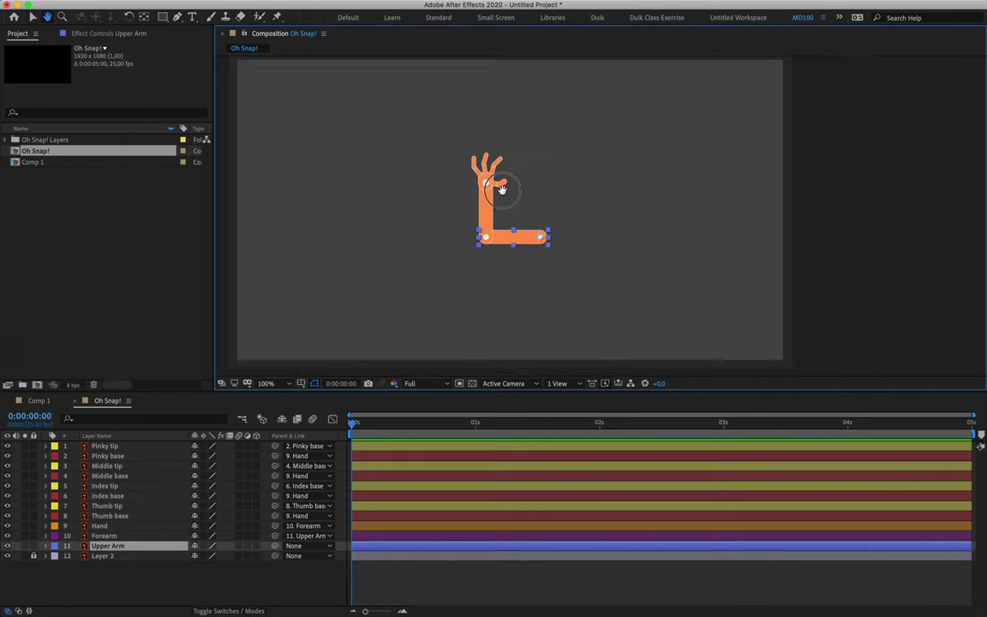
scroll(504, 191, "up", 1)
scroll(475, 239, "down", 1)
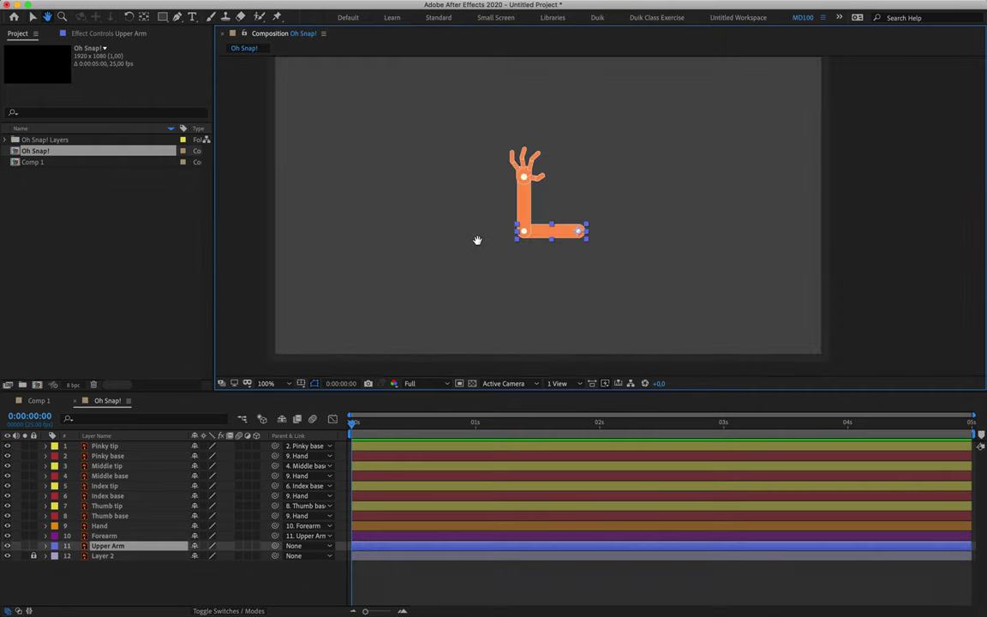
left_click_drag(480, 269, 504, 262)
key("v")
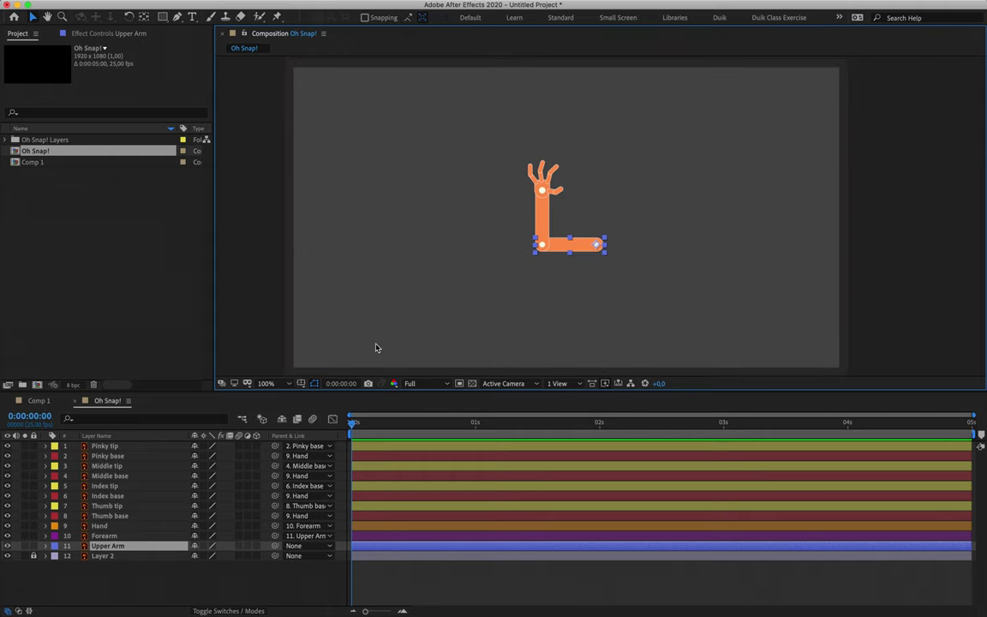
key("r")
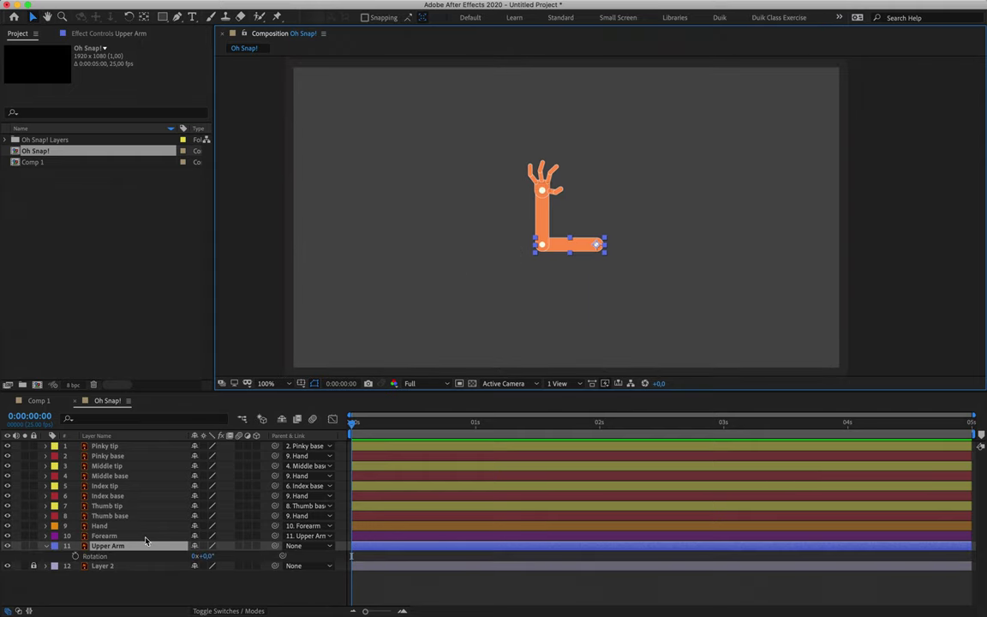
left_click(77, 557)
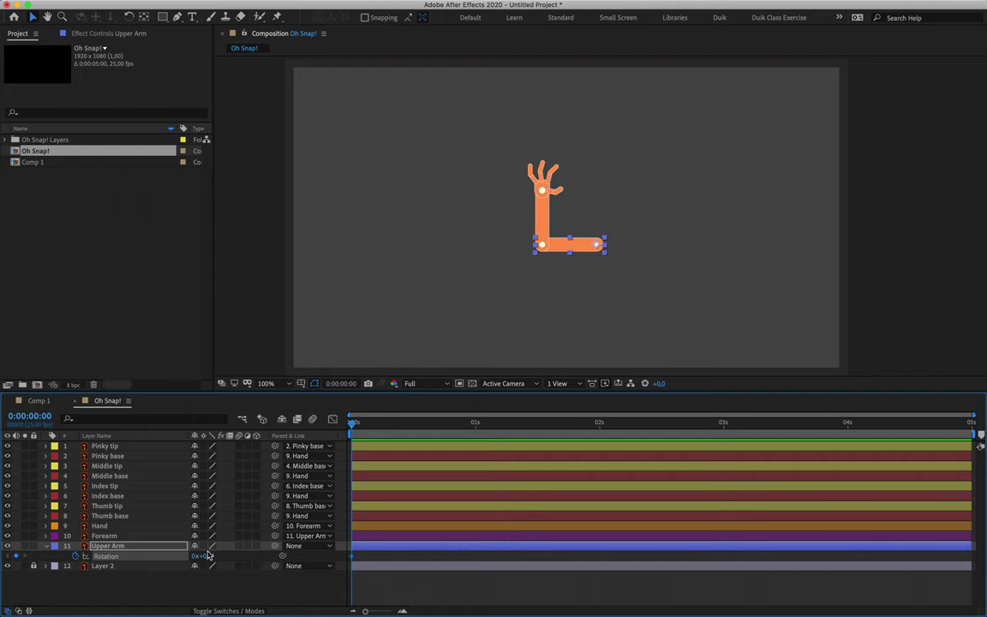
Try out the swing of the upper arm around the shoulder and set its starting rotation keyframe to -80°.
left_click_drag(198, 556, 163, 555)
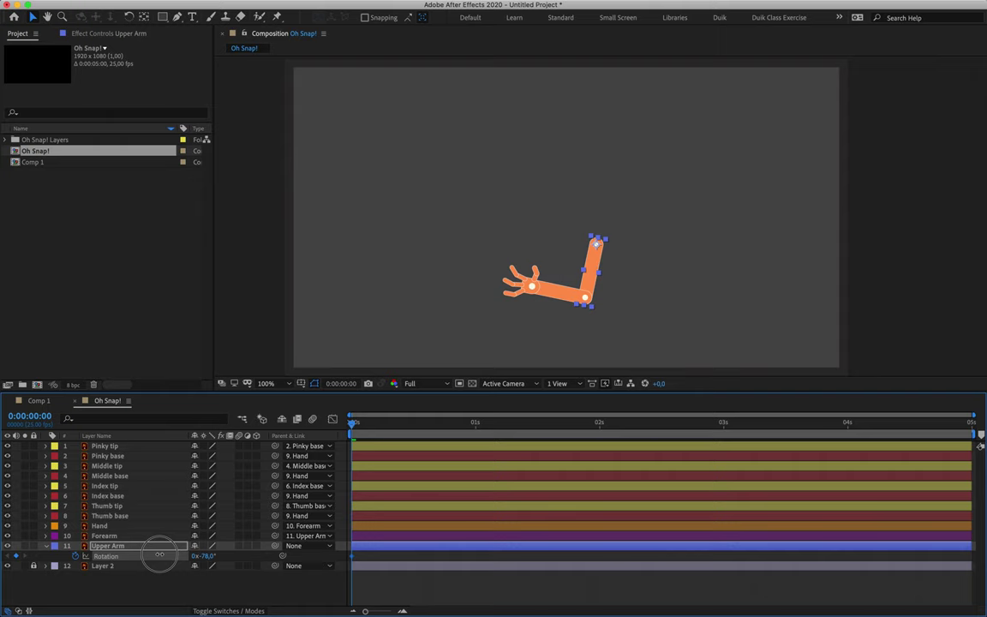
left_click_drag(160, 555, 198, 557)
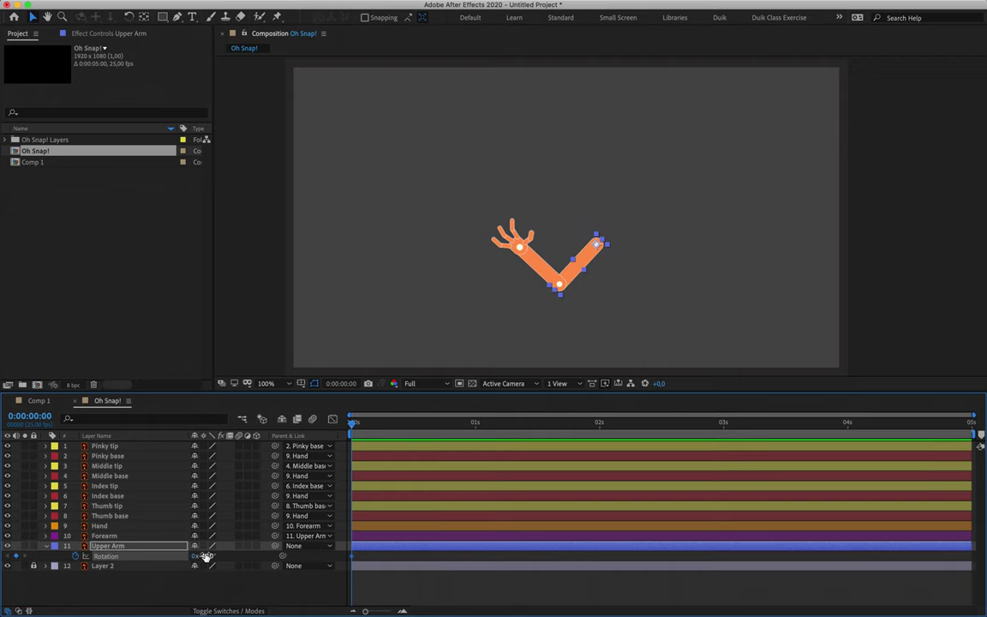
key("ctrl+z")
left_click(206, 557)
left_click_drag(206, 557, 131, 557)
left_click(208, 556)
type("-8")
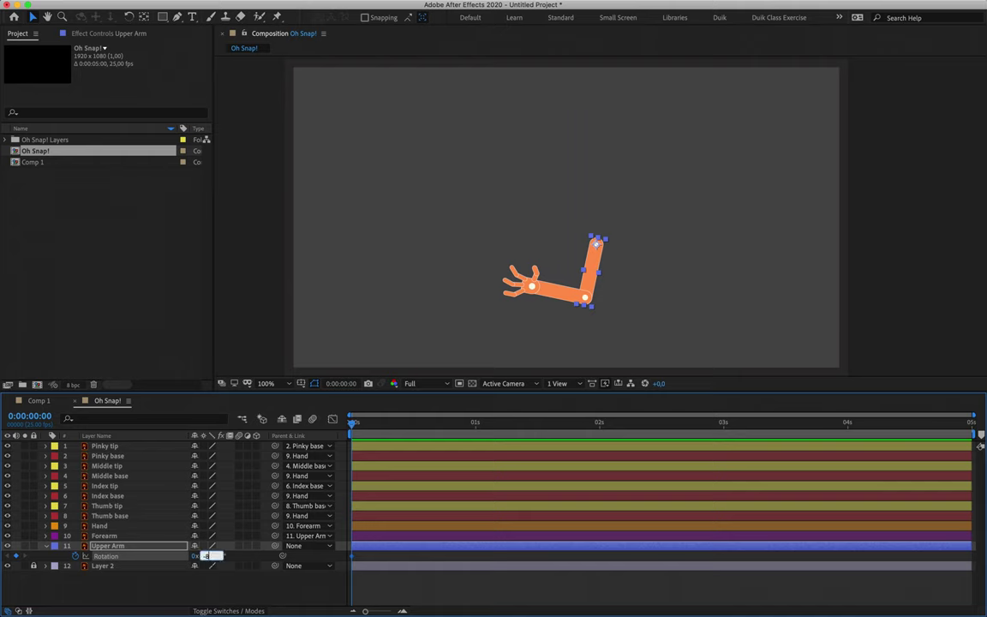
type("0")
key("Return")
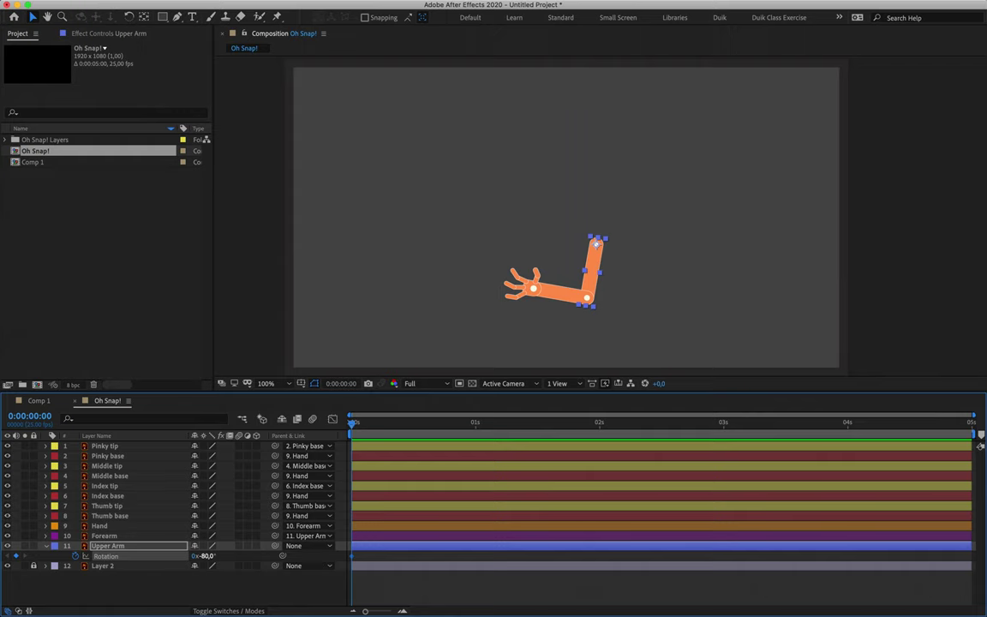
key("Delete")
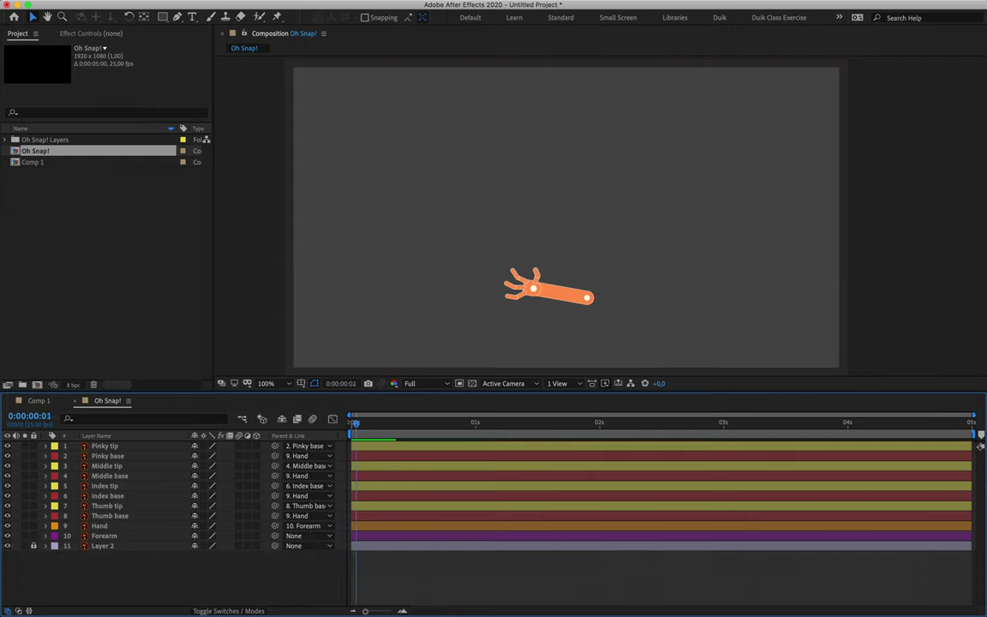
key("Page_Down")
key("Page_Down")
key("Page_Down")
key("Page_Down")
key("Page_Down")
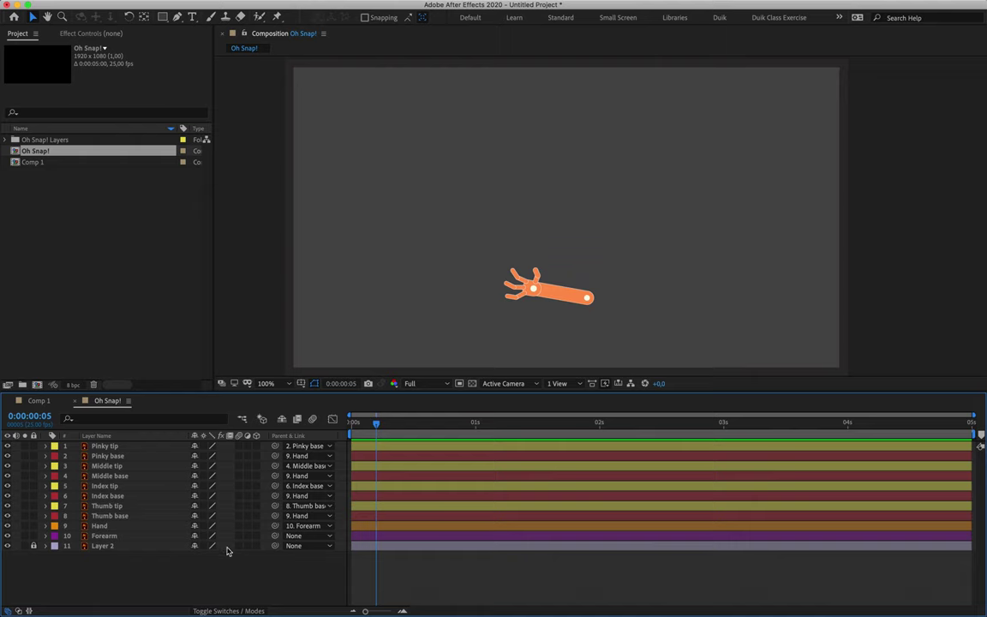
key("ctrl+z")
key("Home")
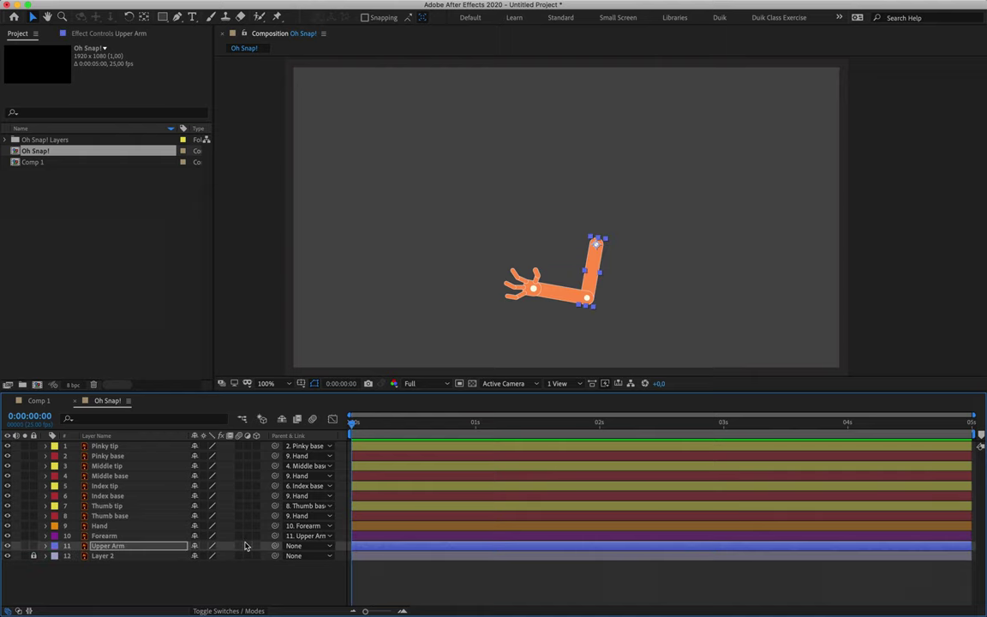
Reveal the Upper Arm layer's rotation and keyframe it at -90° on frame 0:00:00:05.
key("r")
left_click(75, 556)
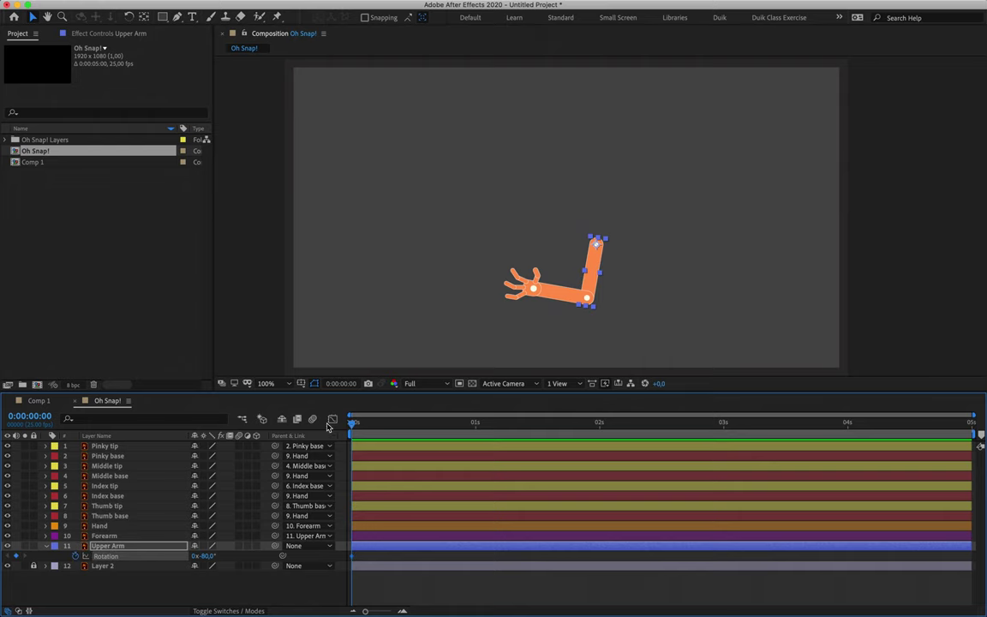
key("Page_Down")
key("Page_Down")
key("Page_Down")
key("Page_Down")
key("Page_Down")
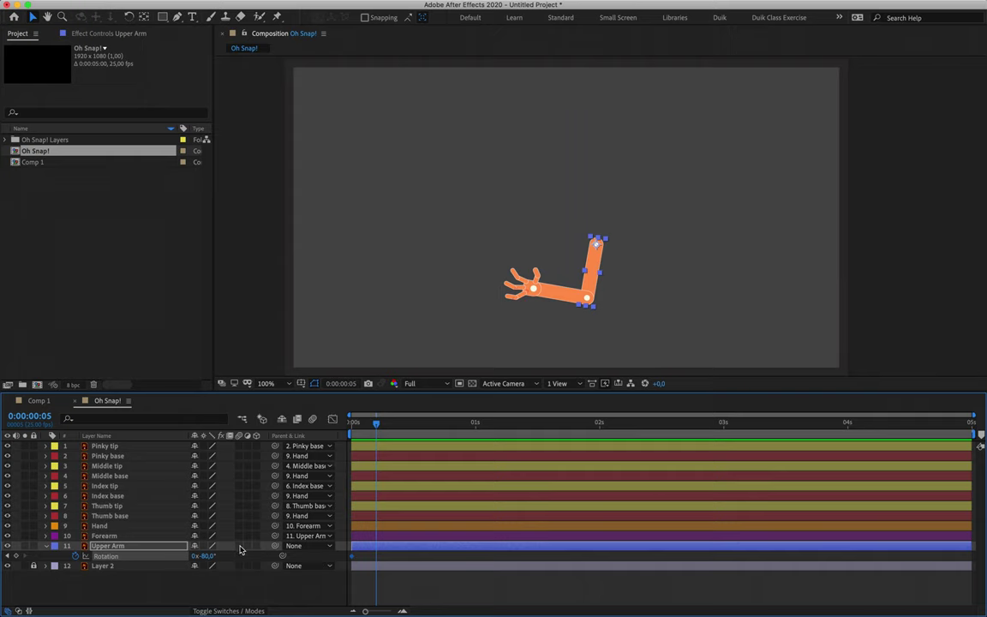
mouse_move(209, 556)
left_mouse_down()
mouse_move(264, 555)
mouse_move(222, 554)
left_mouse_up()
left_click_drag(212, 559, 209, 558)
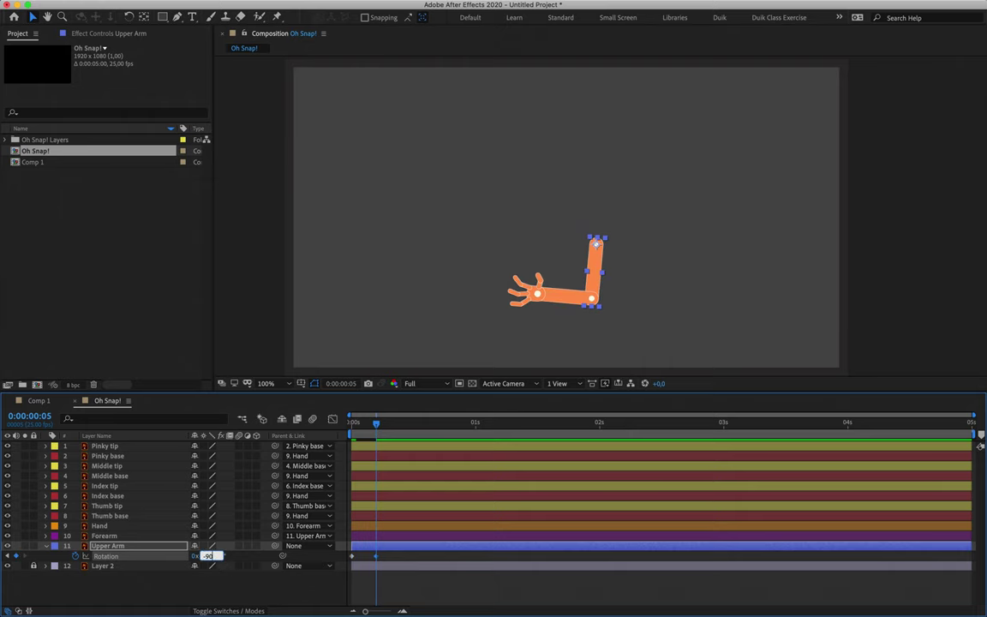
key("Return")
Keyframe the Upper Arm's rotation at -20° at 0:00:01:00 to raise the arm.
left_click_drag(375, 424, 476, 446)
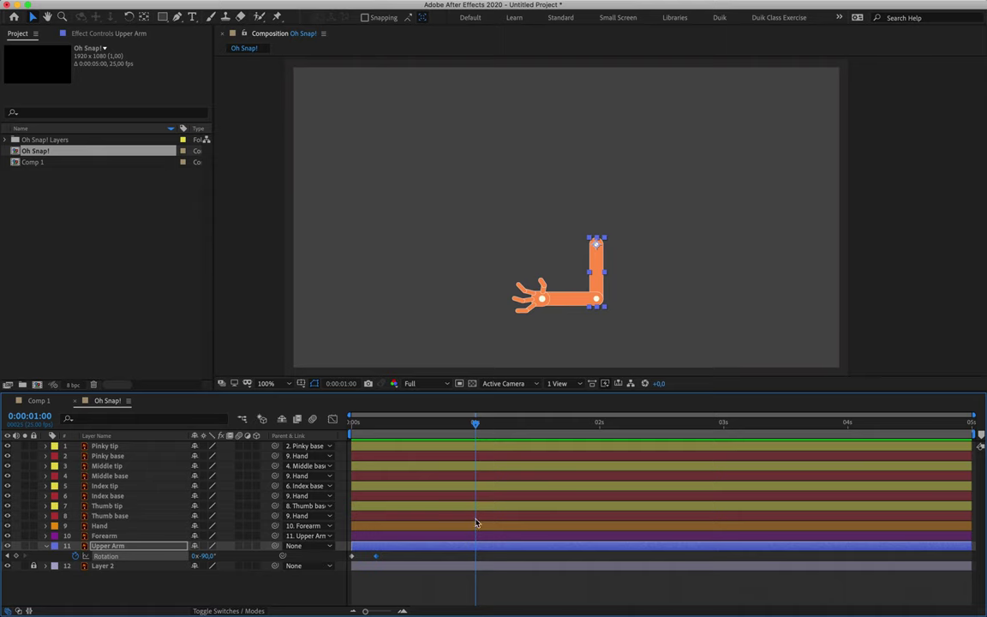
left_click_drag(202, 556, 242, 557)
left_click(207, 557)
key("BackSpace")
key("Return")
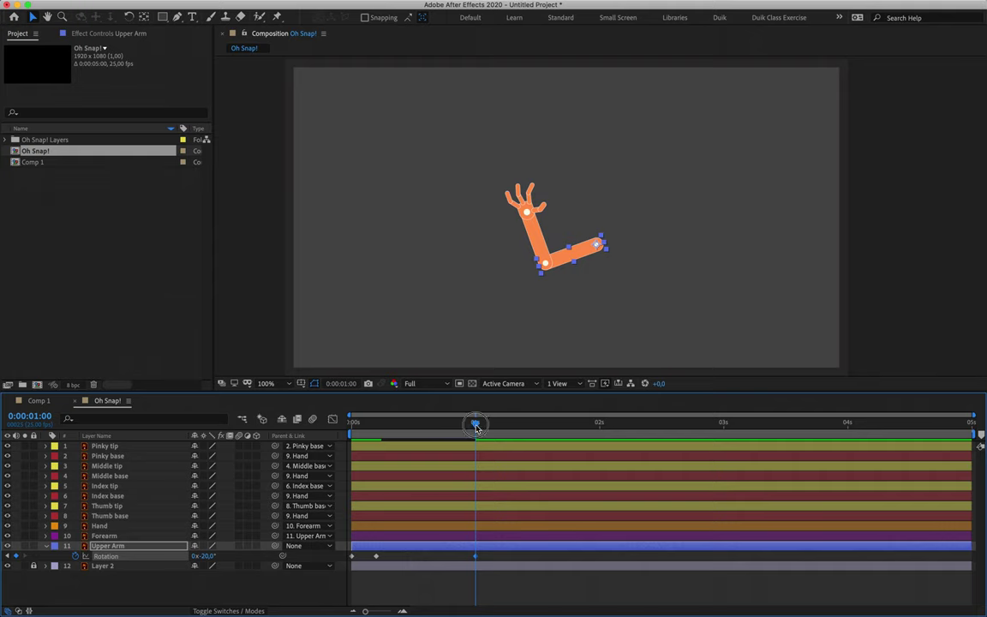
Check the Upper Arm's swing between keyframes and copy its -90° rotation keyframe to 0:00:01:20.
left_click_drag(475, 427, 377, 443)
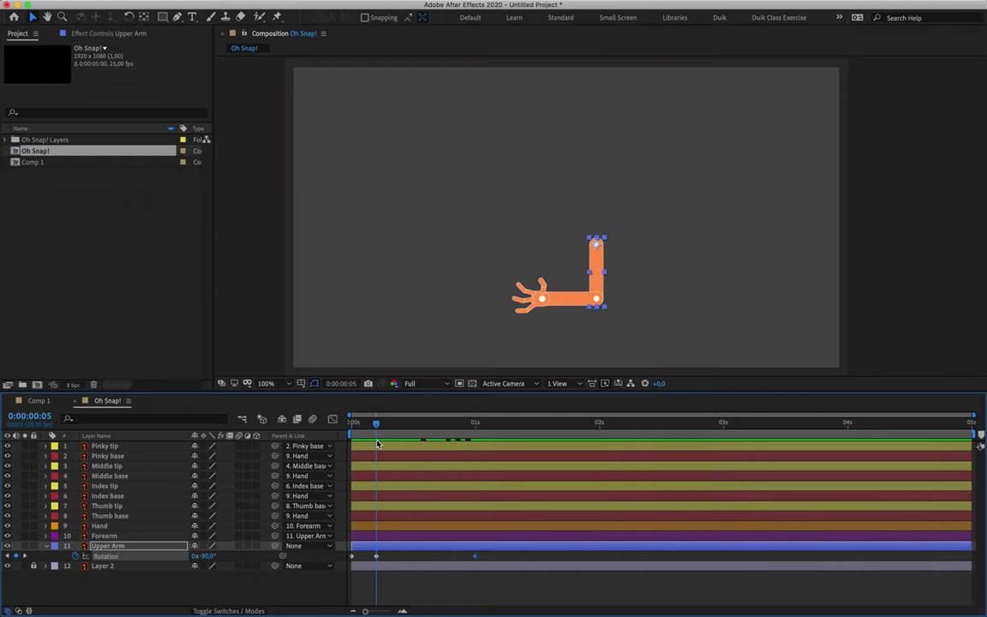
key("k")
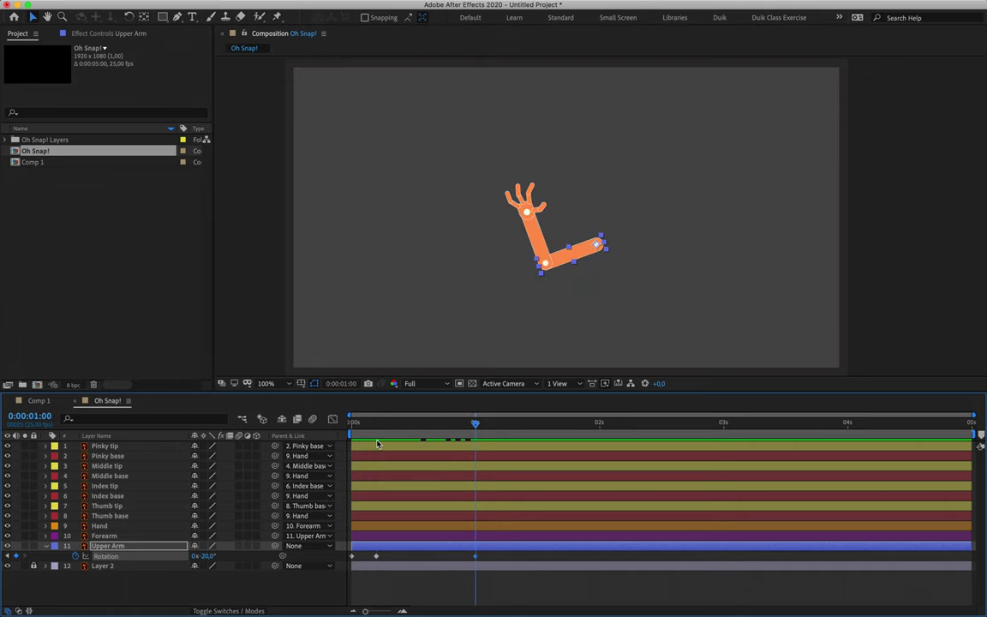
key("space")
left_click(376, 556)
key("ctrl+c")
key("ctrl+v")
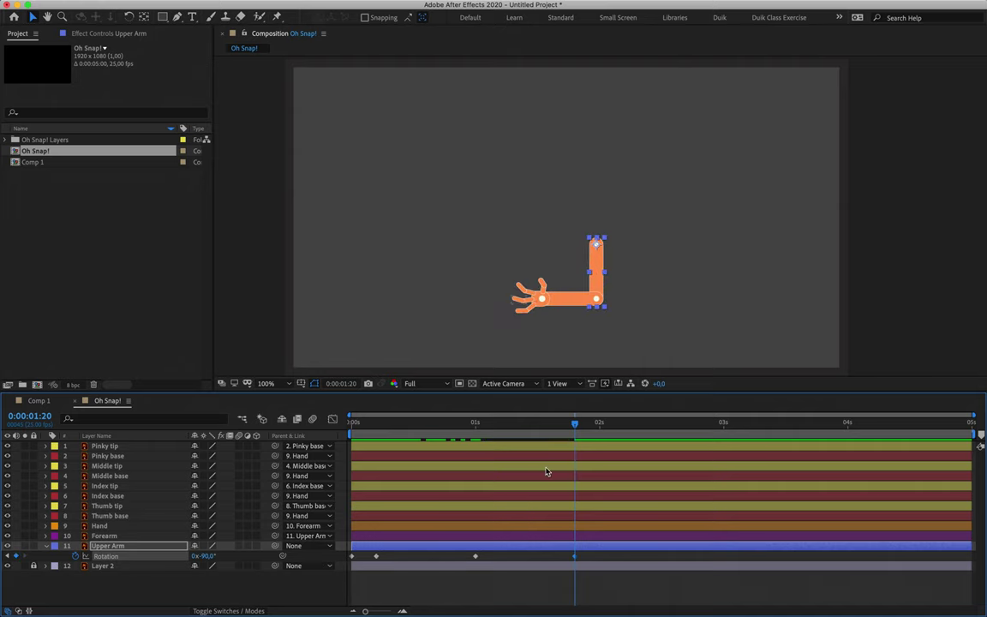
Copy the Upper Arm's first rotation keyframe to 0:00:02:00 so the movement ends in its starting pose.
left_click(599, 423)
left_click(353, 556)
key("ctrl+c")
key("ctrl+v")
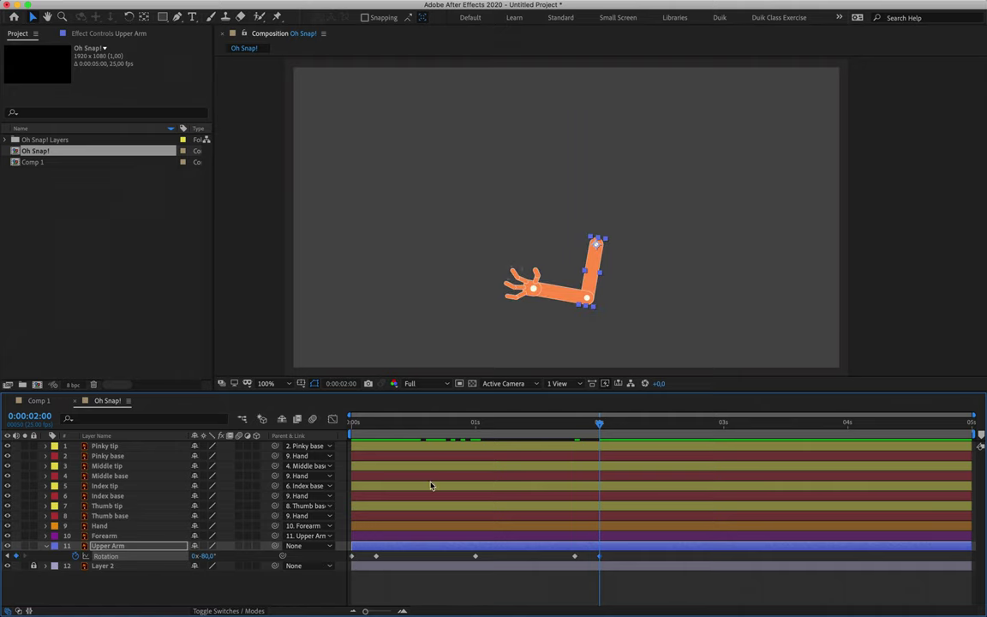
Preview the Upper Arm animation from the first frame and examine its swing across the keyframes.
key("Home")
key("space")
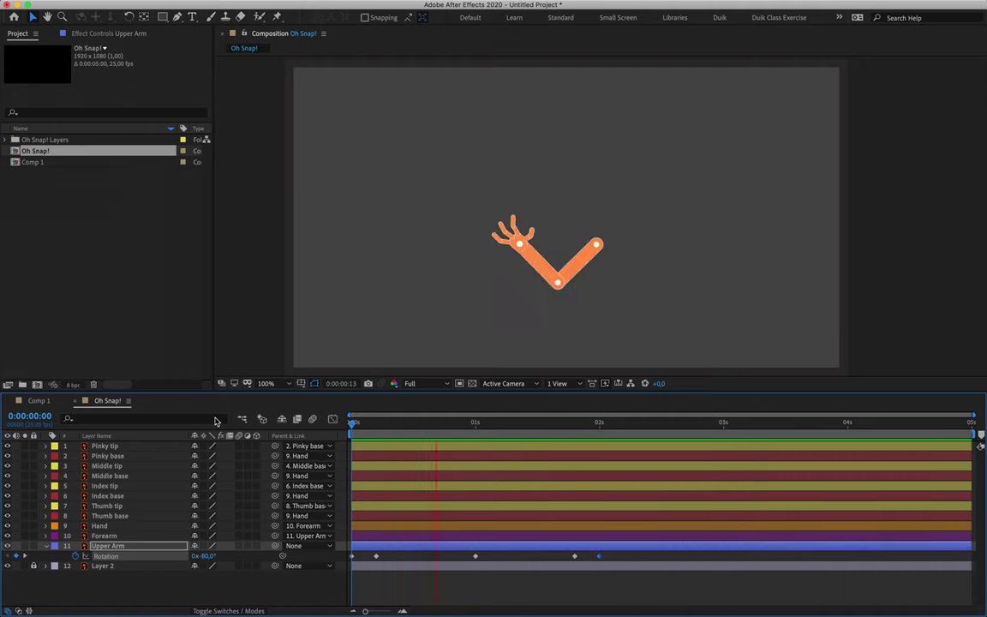
left_click_drag(351, 422, 579, 437)
key("space")
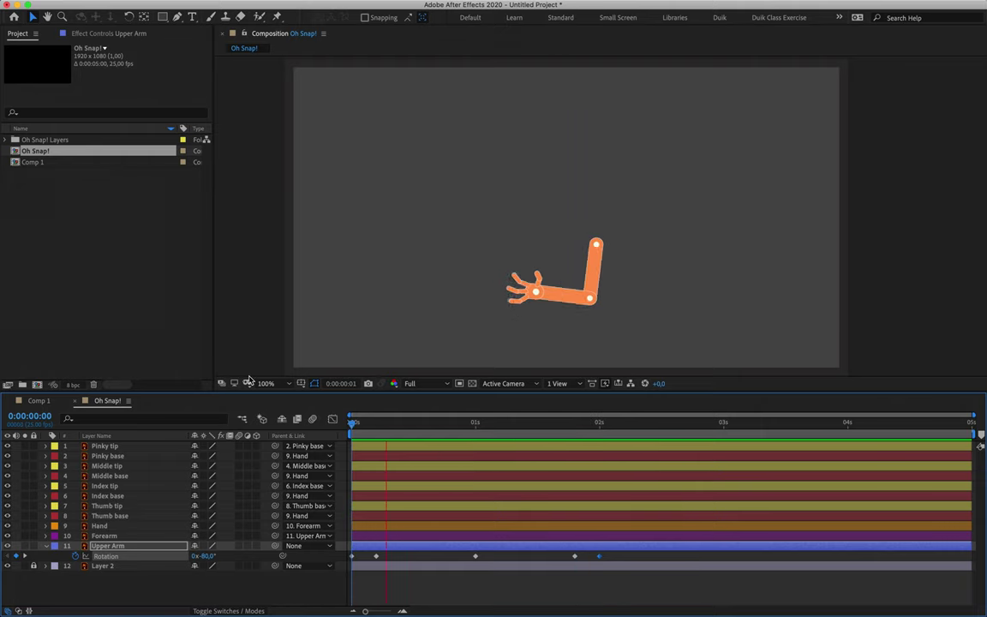
key("space")
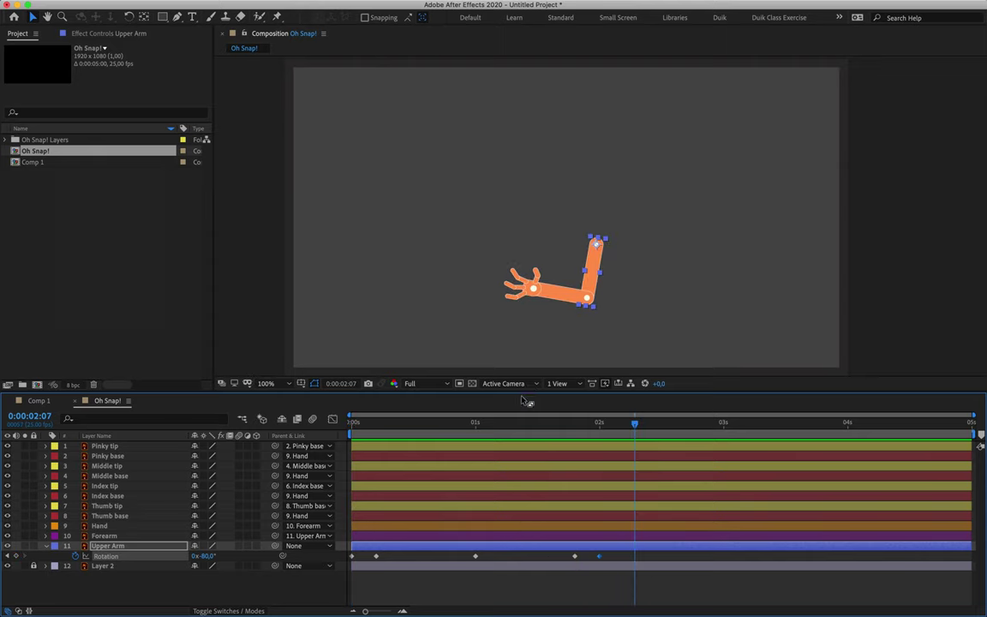
Enable keyframing for the Forearm layer's rotation at the first frame and set it to -55°.
key("Home")
left_click(108, 537)
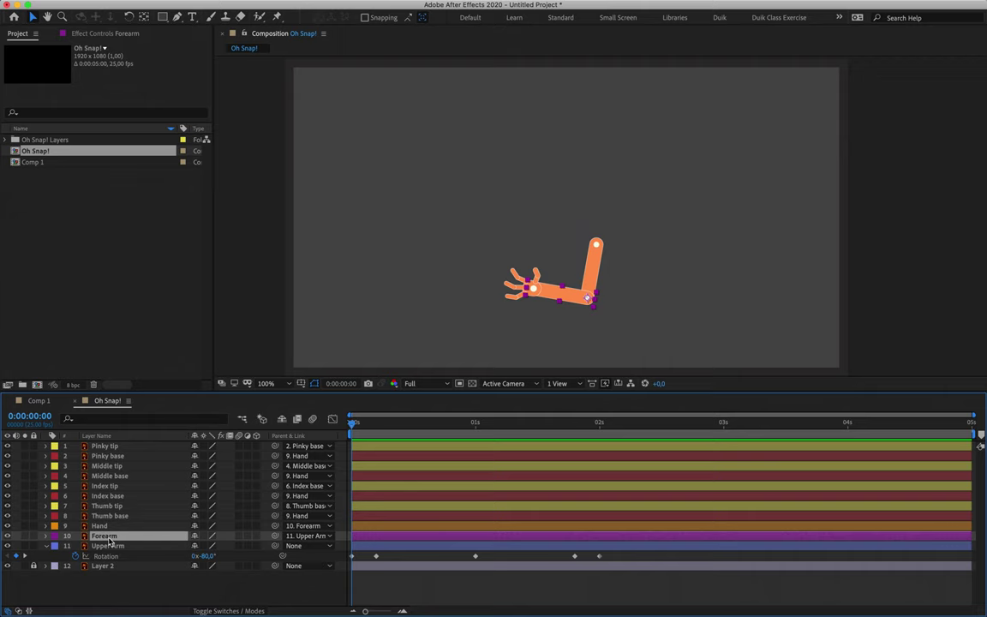
key("r")
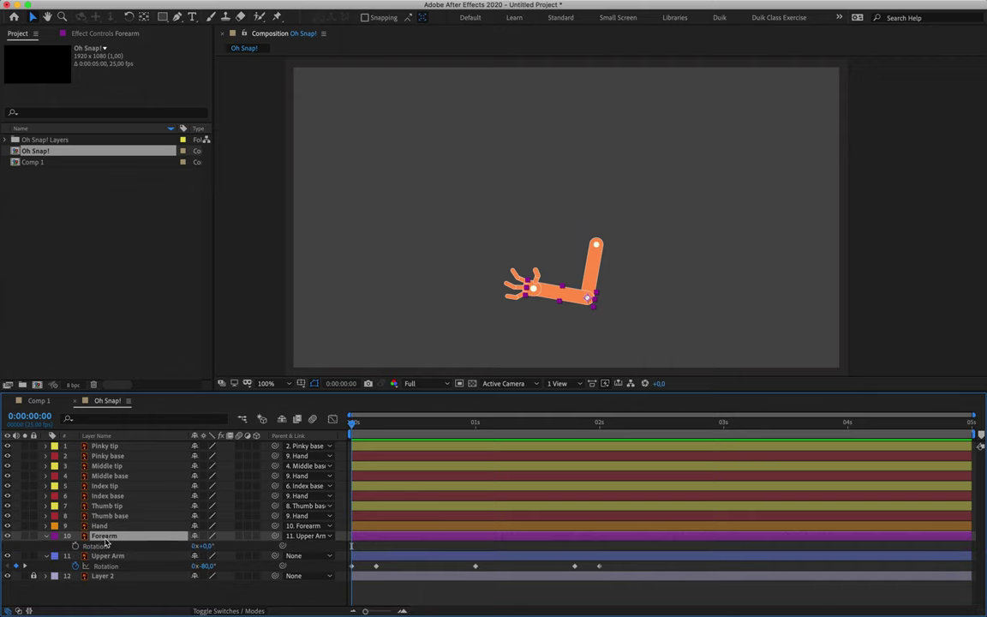
left_click(75, 546)
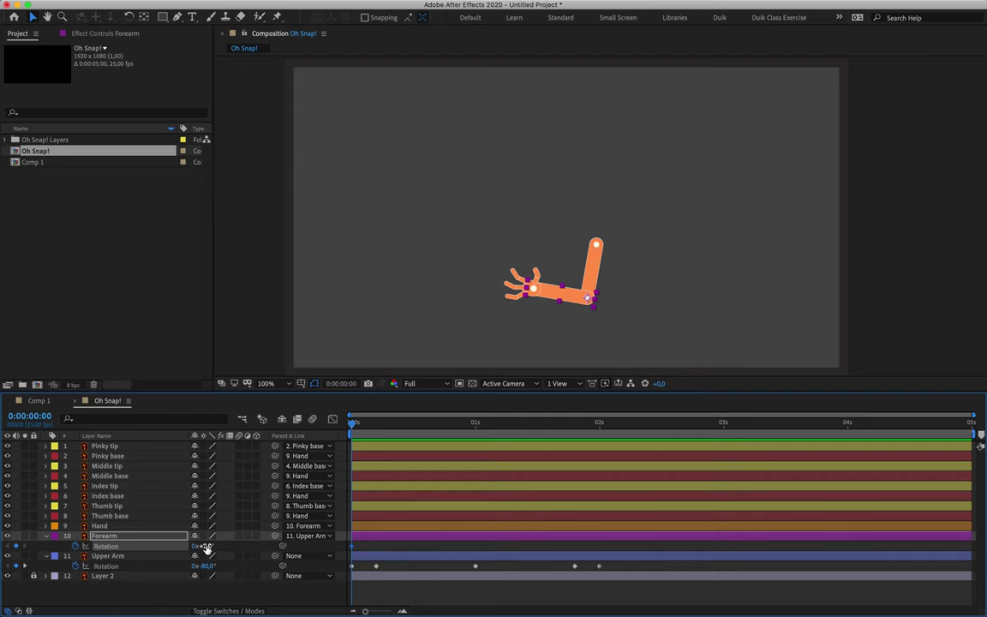
left_click_drag(205, 548, 176, 549)
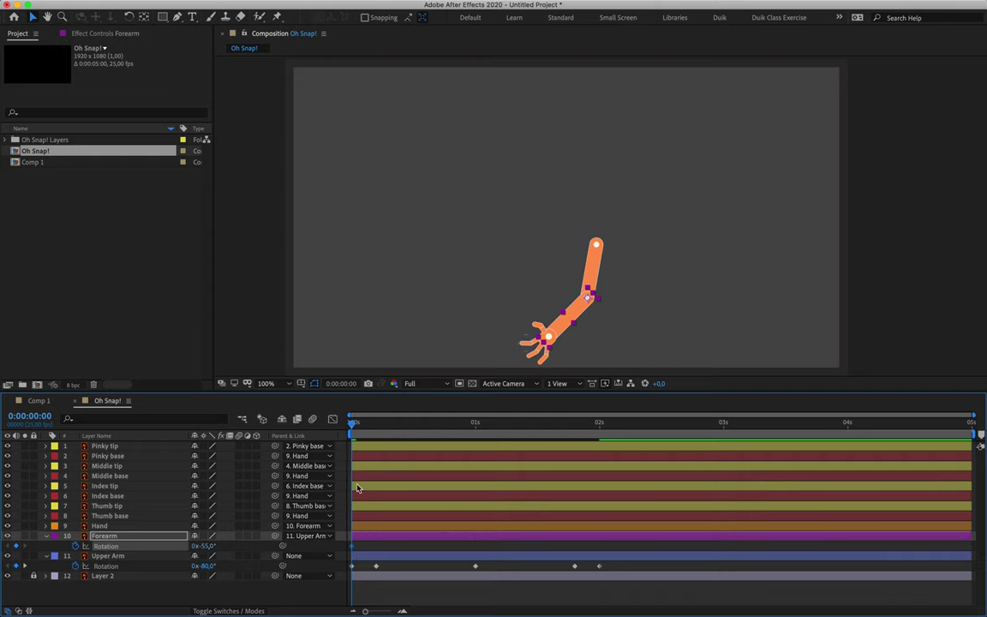
Keyframe the Forearm's rotation at -65° on frame 0:00:00:05 and at 40° at 0:00:01:00.
left_click_drag(353, 423, 377, 431)
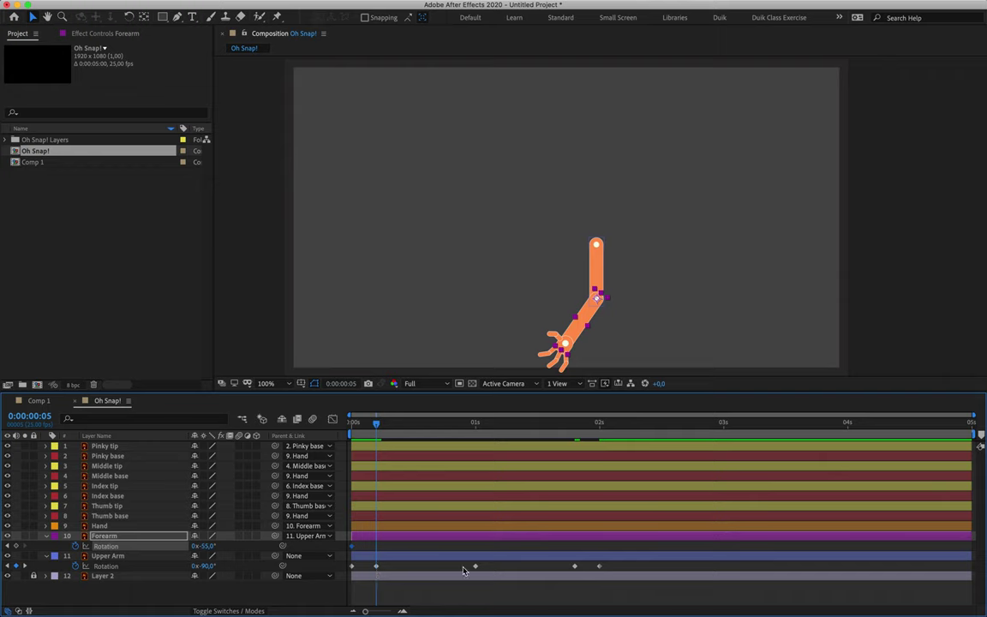
left_click_drag(208, 550, 204, 548)
left_click(205, 547)
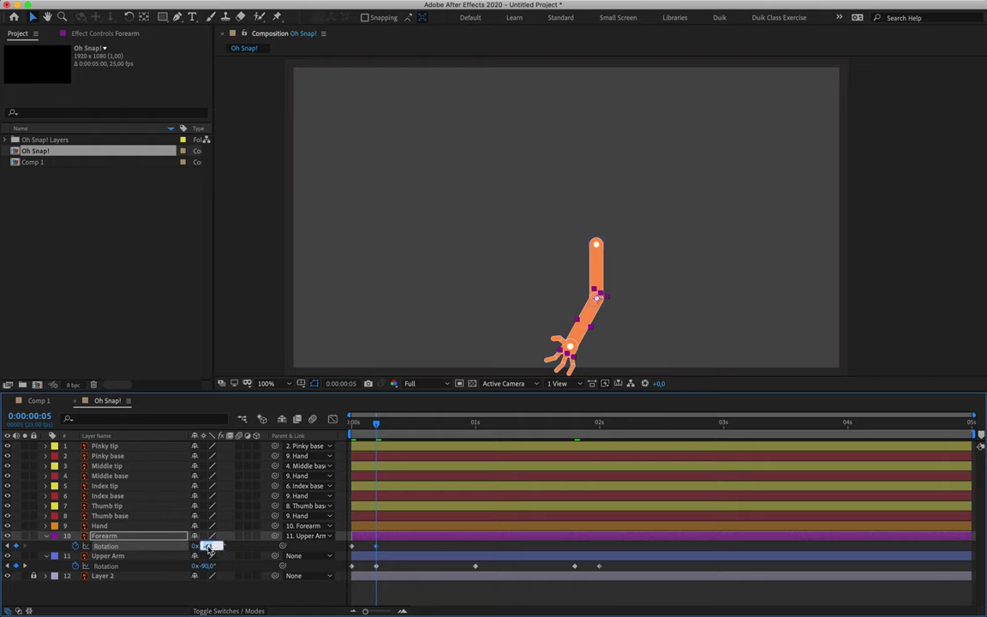
key("BackSpace")
type("-65")
key("Return")
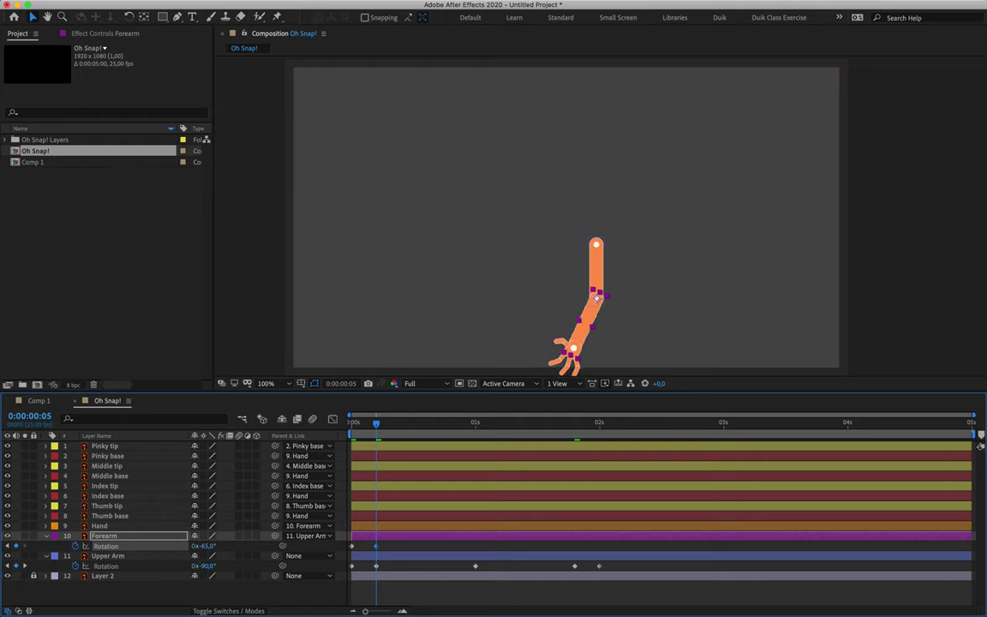
left_click_drag(375, 423, 477, 433)
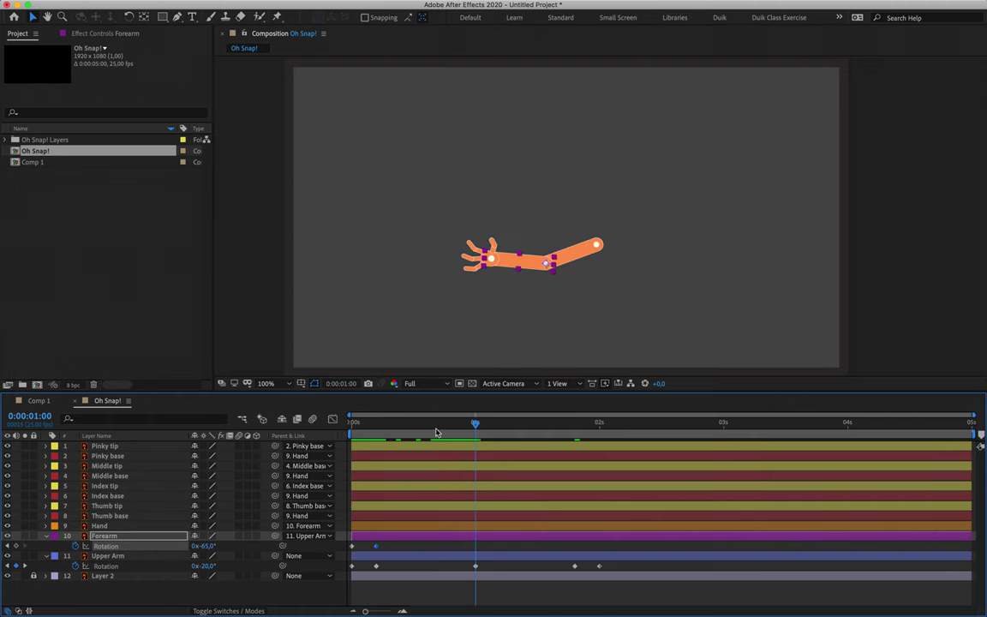
left_click_drag(203, 546, 257, 541)
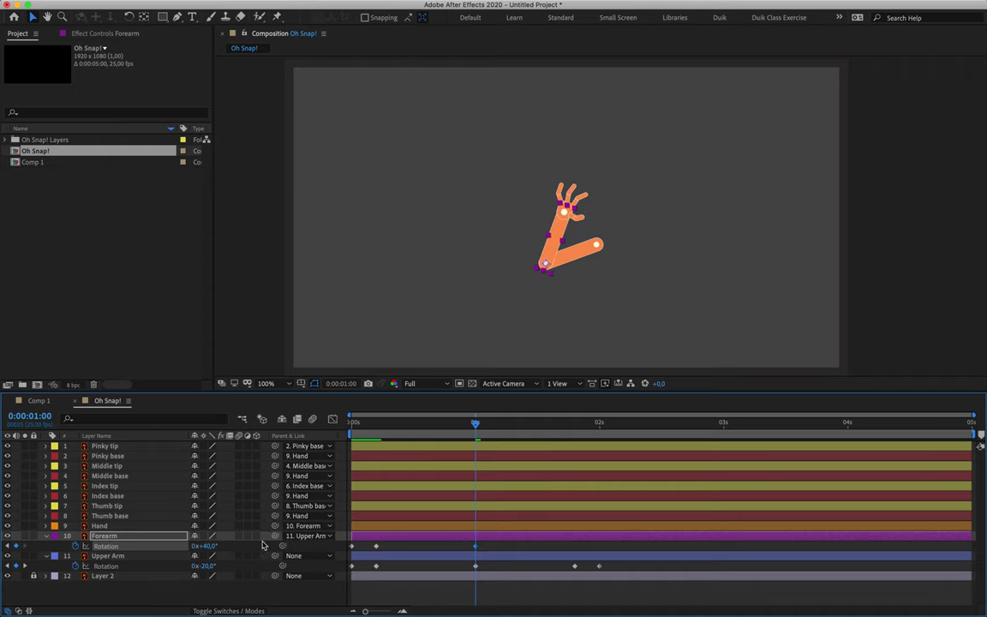
Copy the Forearm's -65° rotation keyframe to 0:00:01:20 and its first keyframe to 0:00:02:00.
left_click_drag(476, 437, 576, 442)
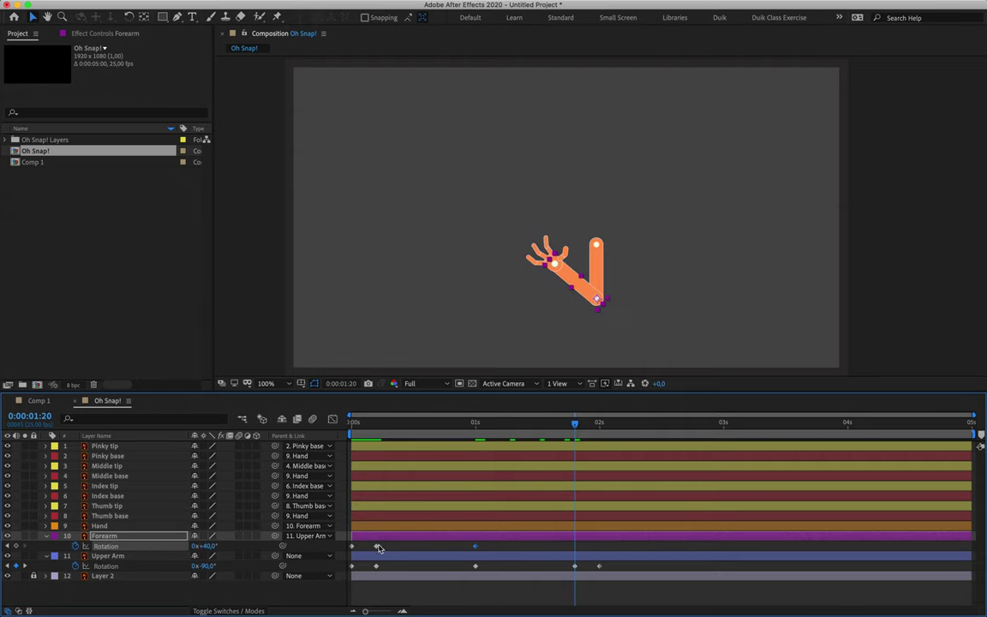
key("ctrl+v")
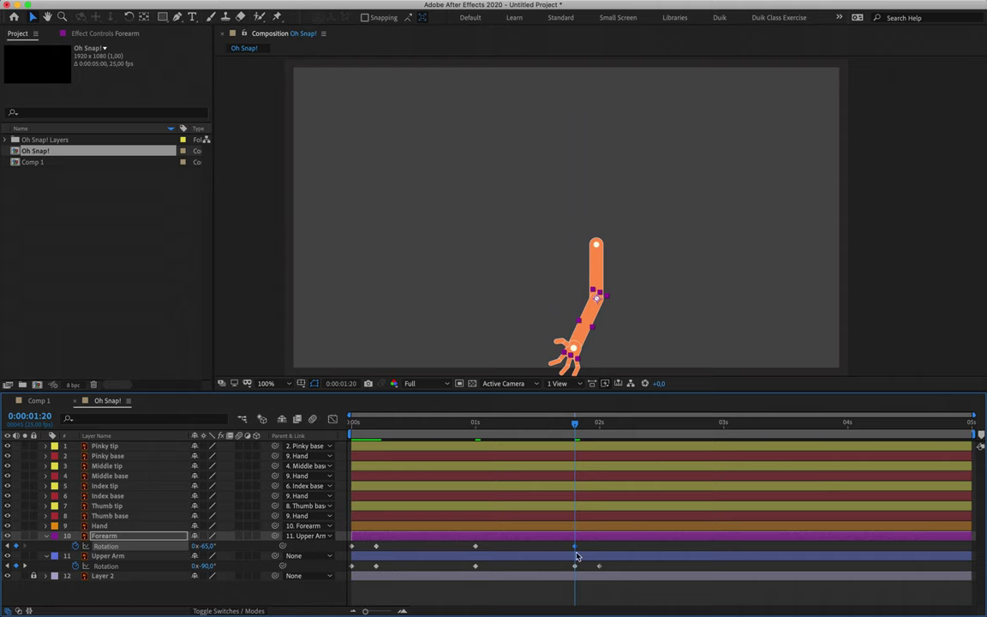
left_click_drag(575, 415, 599, 415)
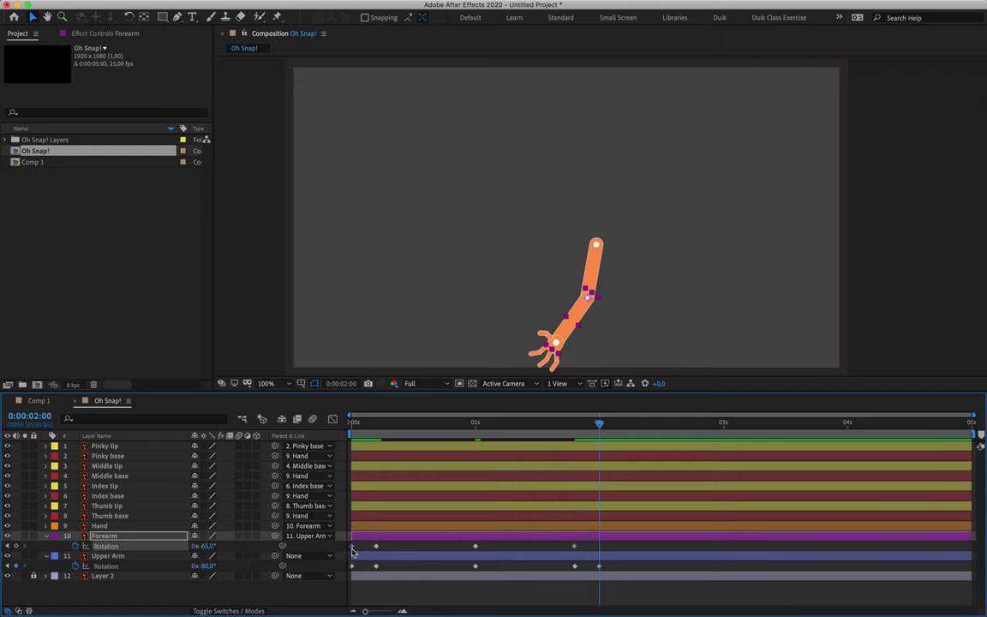
key("shift+KP_Add")
Preview the combined Upper Arm and Forearm animation twice from the first frame.
key("Home")
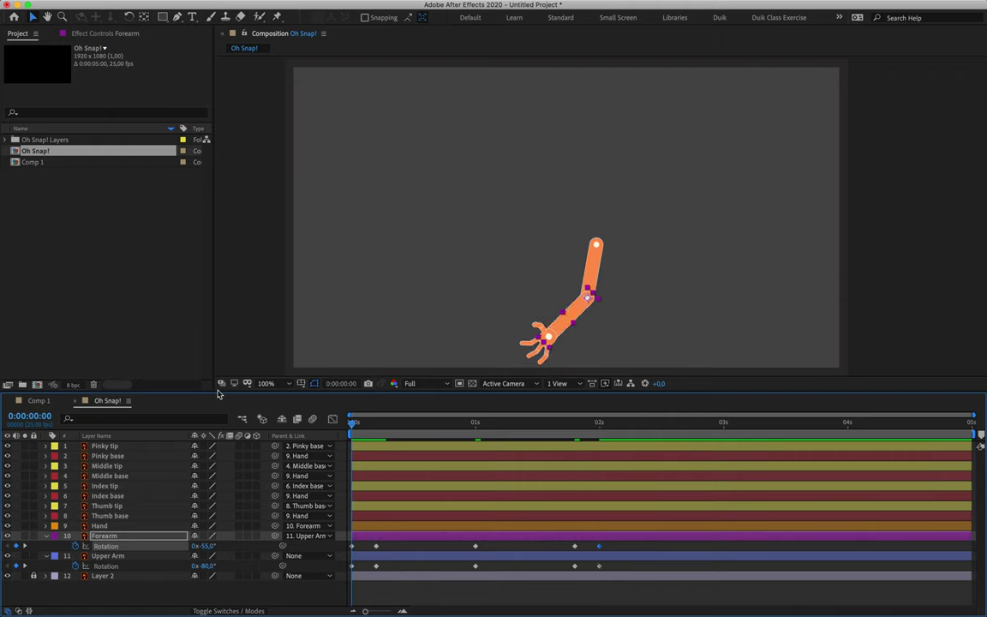
key("space")
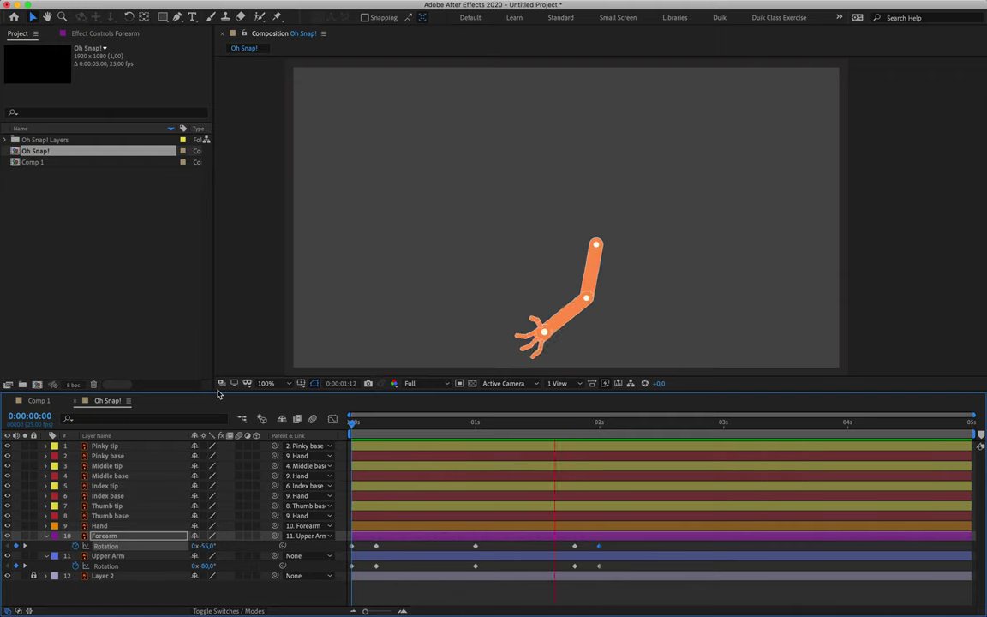
key("space")
key("Home")
key("space")
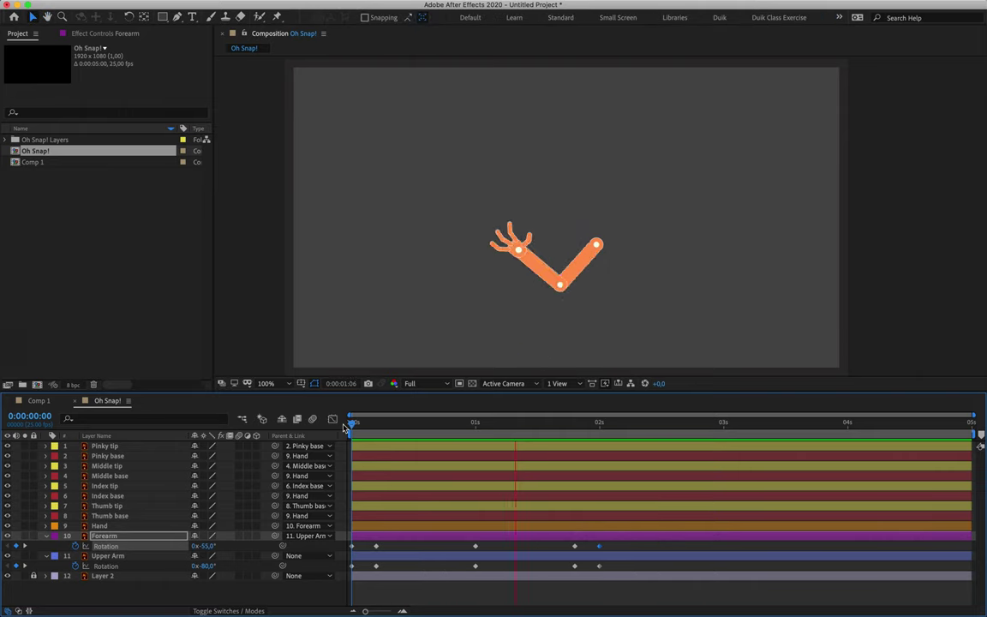
key("space")
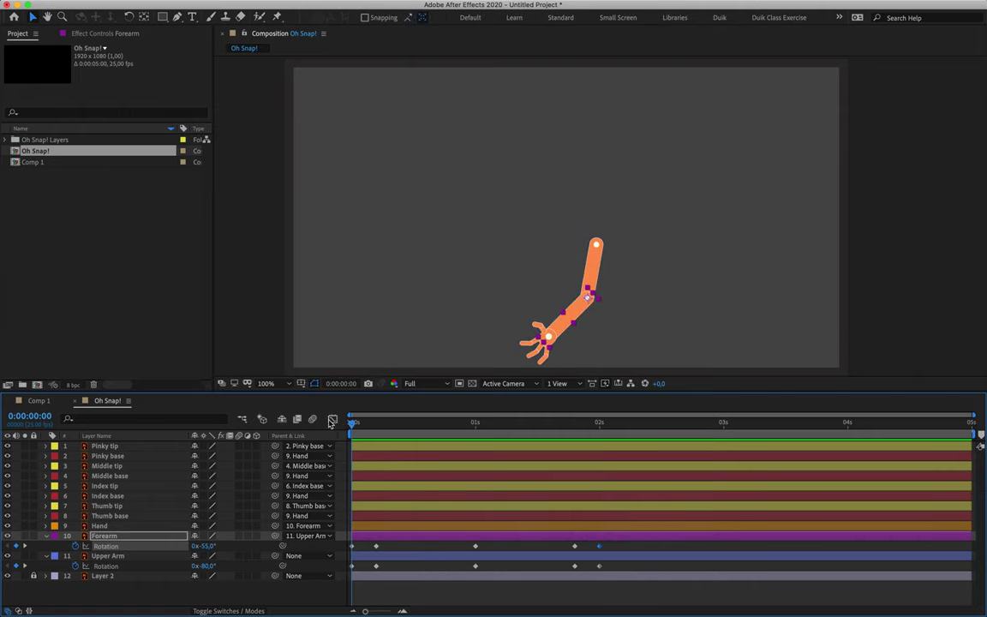
Enable keyframing for the Hand layer's rotation at the first frame and set it to -15° on frame 0:00:00:05.
left_click(107, 526)
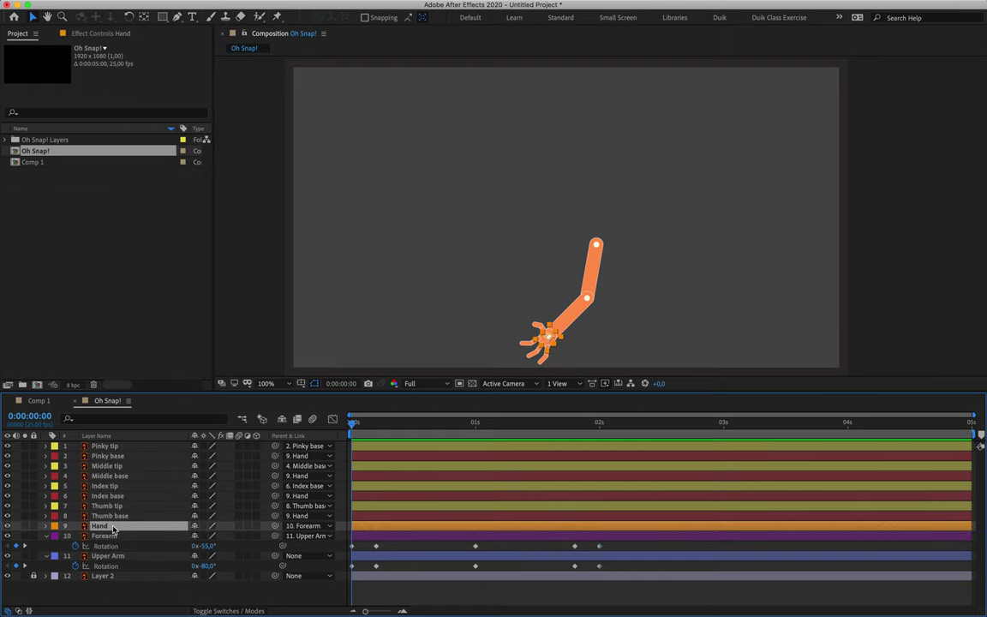
key("r")
left_click(76, 536)
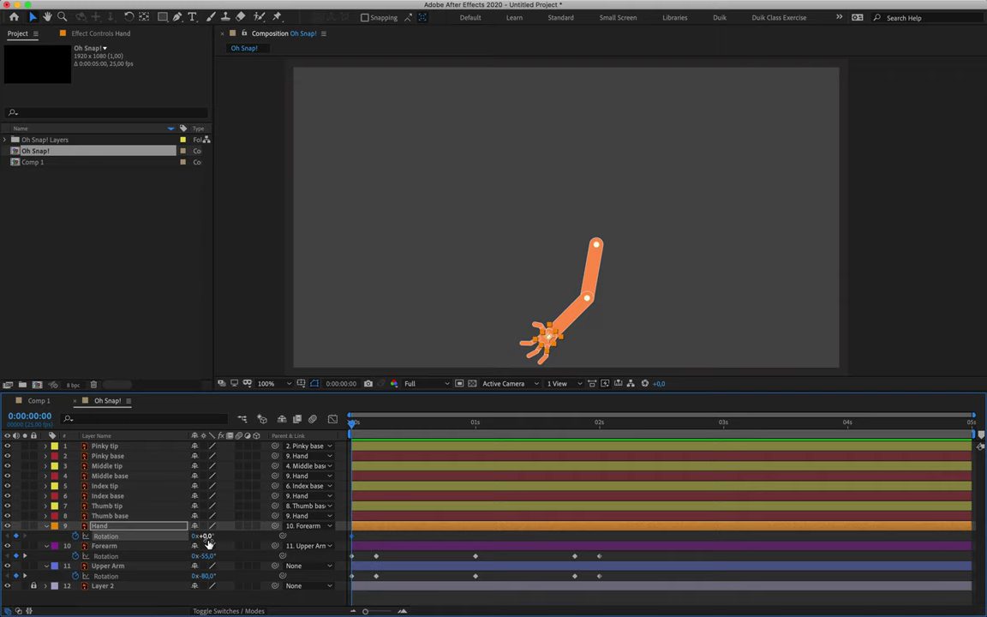
left_click_drag(355, 425, 377, 426)
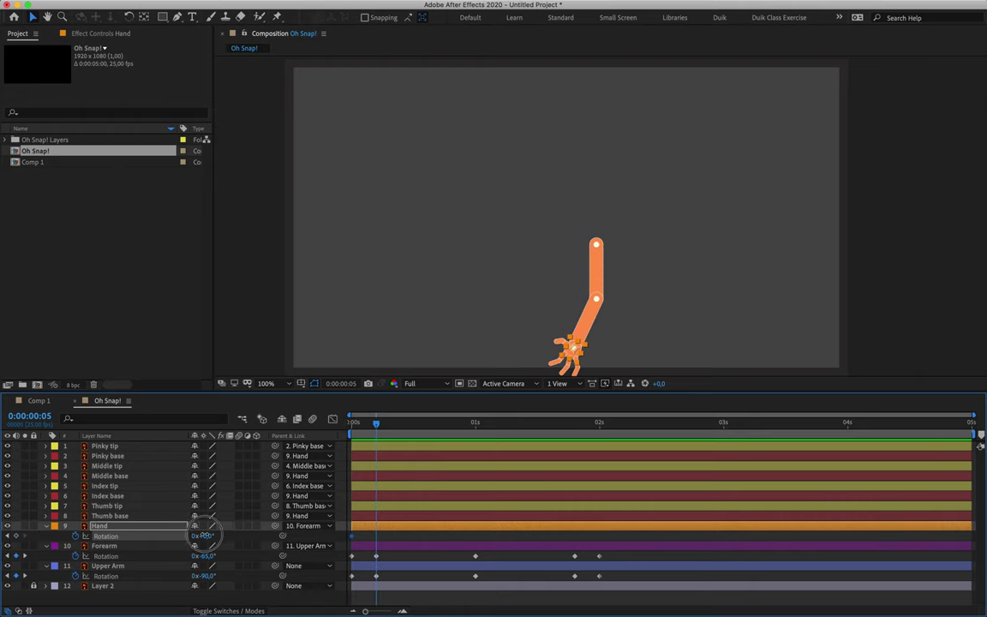
left_click(204, 537)
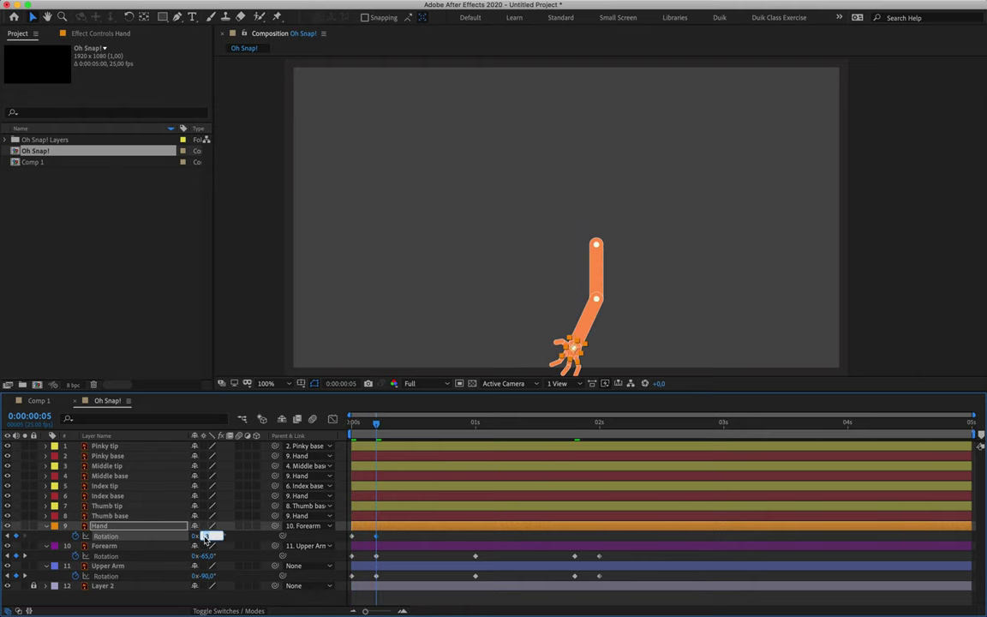
key("Return")
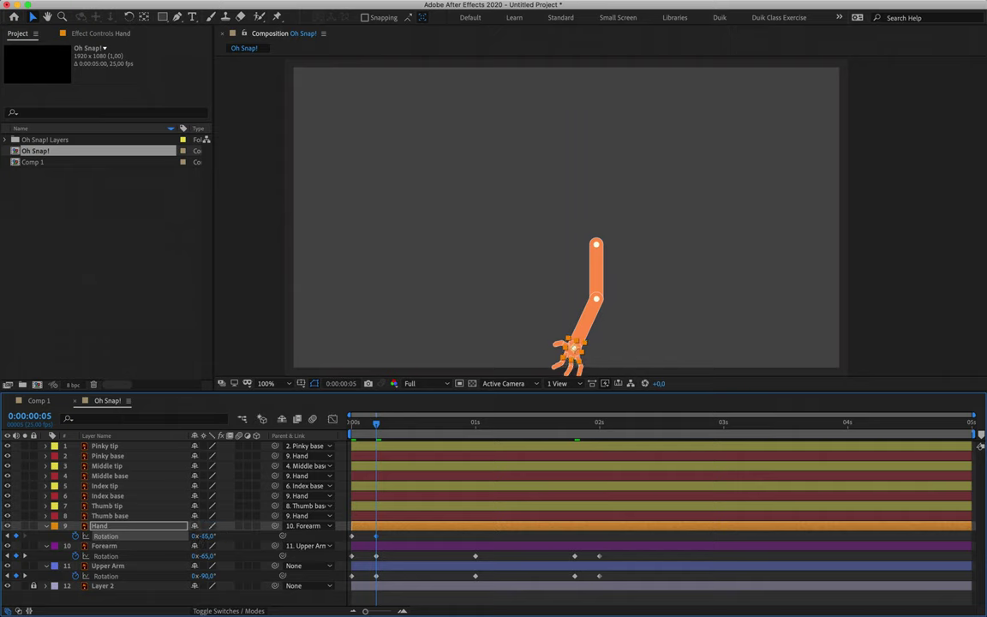
Keyframe the Hand's rotation at 30° at 0:00:01:00.
left_click_drag(374, 425, 474, 442)
mouse_move(203, 535)
left_mouse_down()
mouse_move(244, 532)
mouse_move(208, 534)
mouse_move(219, 536)
left_mouse_up()
left_click(207, 537)
type("30")
key("Return")
Copy the Hand's rotation keyframe at 0:00:00:05 to 0:00:01:20 and its first keyframe to 0:00:02:00.
left_click_drag(495, 423, 569, 423)
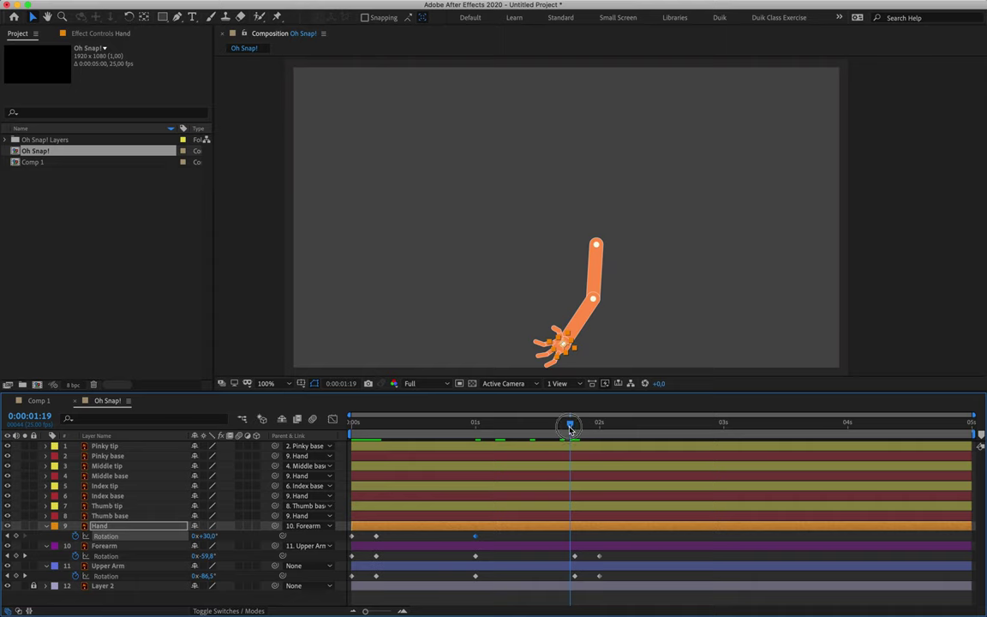
left_click(579, 424)
left_click(574, 425)
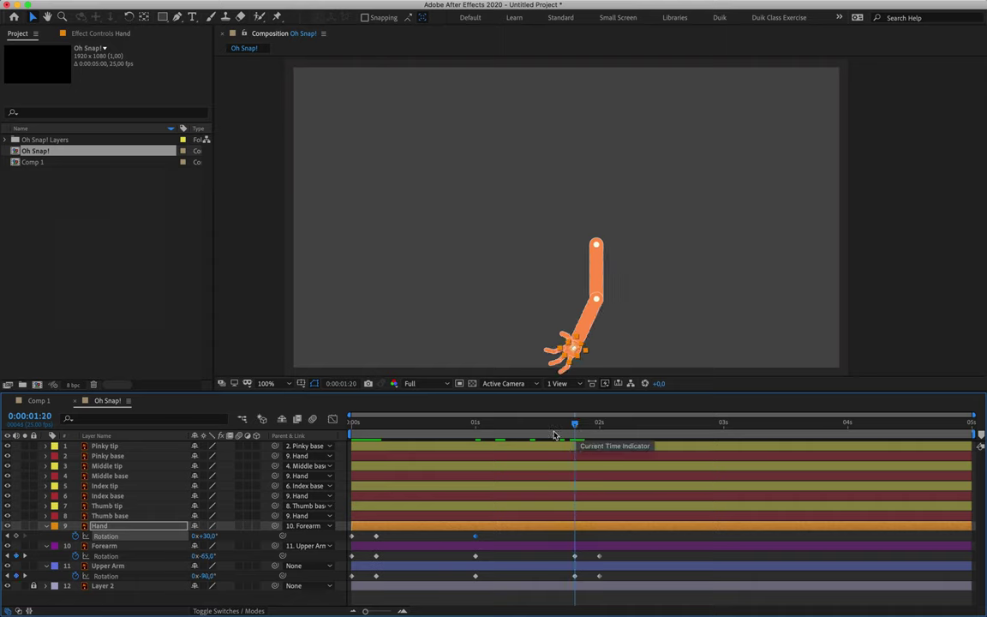
key("ctrl+c")
key("ctrl+v")
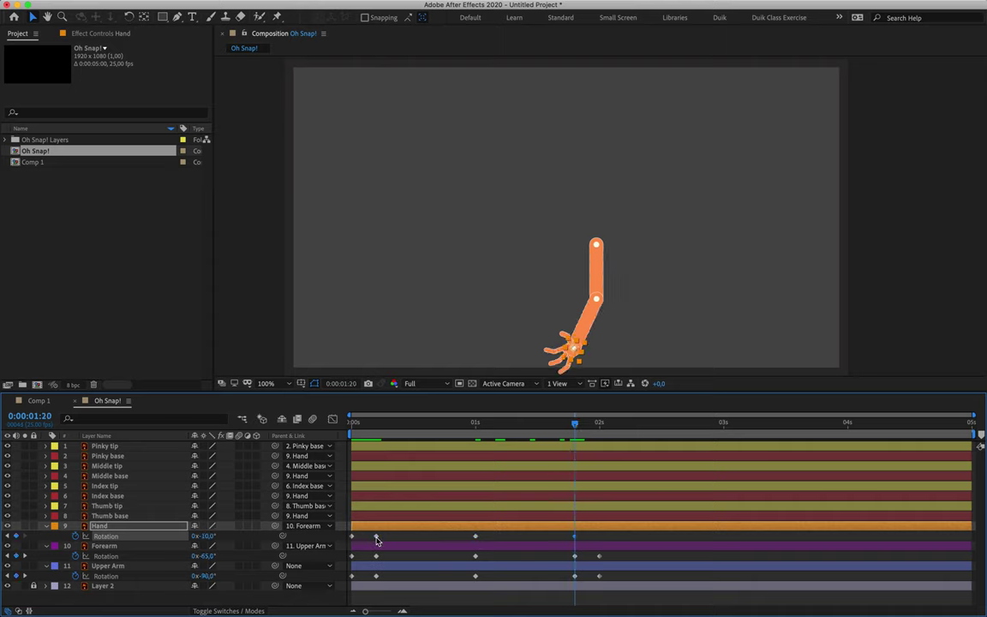
key("k")
left_click(353, 537)
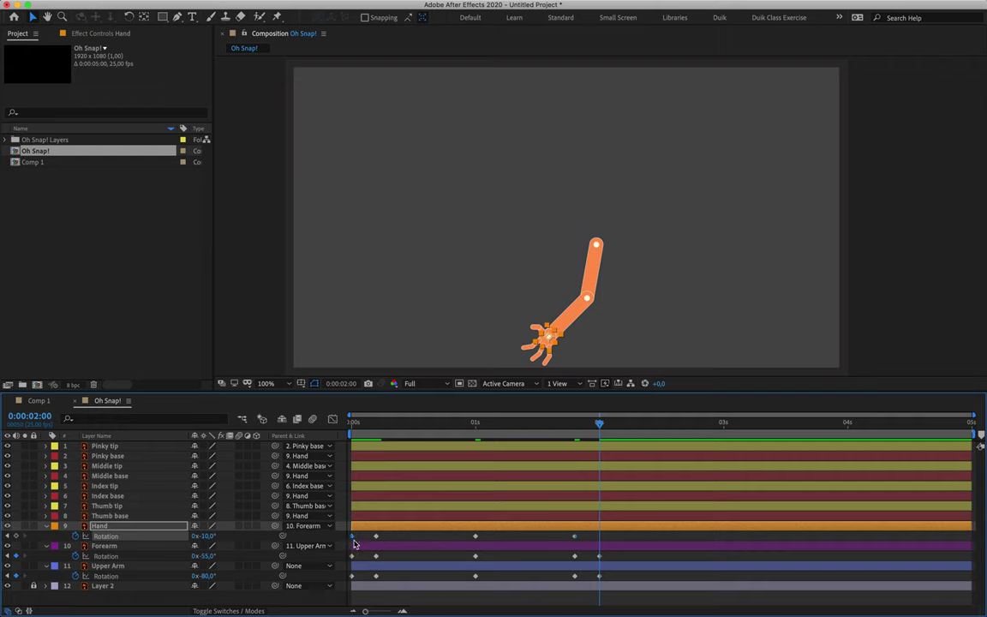
key("ctrl+c")
key("ctrl+v")
Preview the arm animation with the Hand's motion from the first frame and inspect the pose at 0:00:01:00.
key("space")
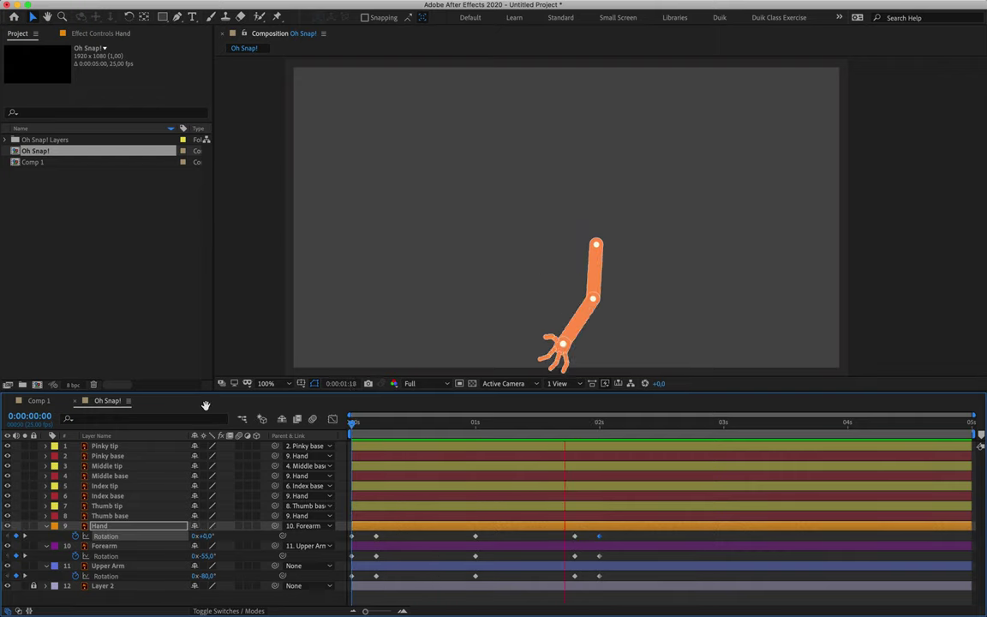
key("space")
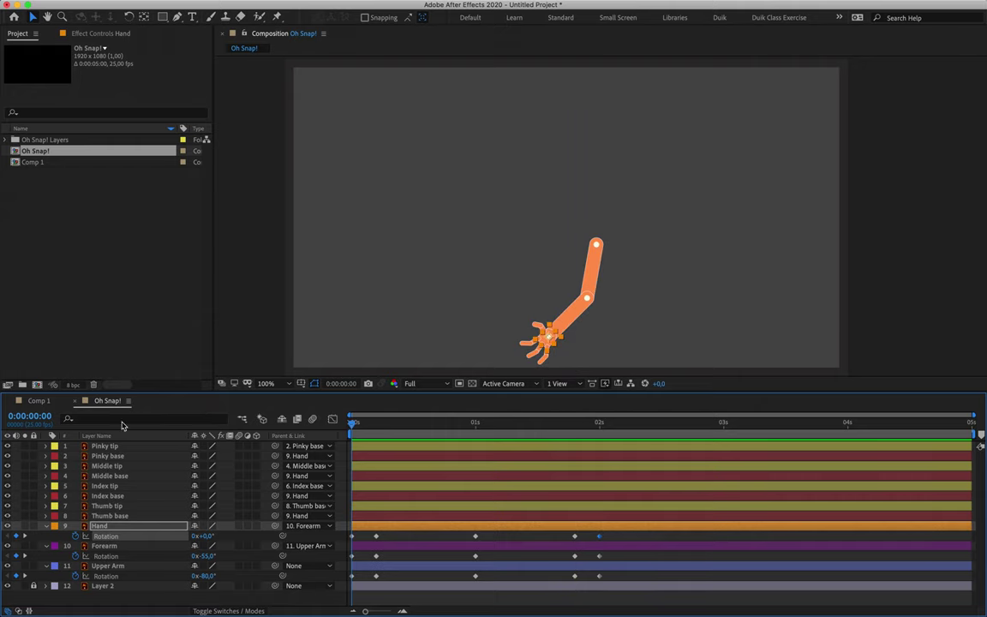
left_click(116, 517)
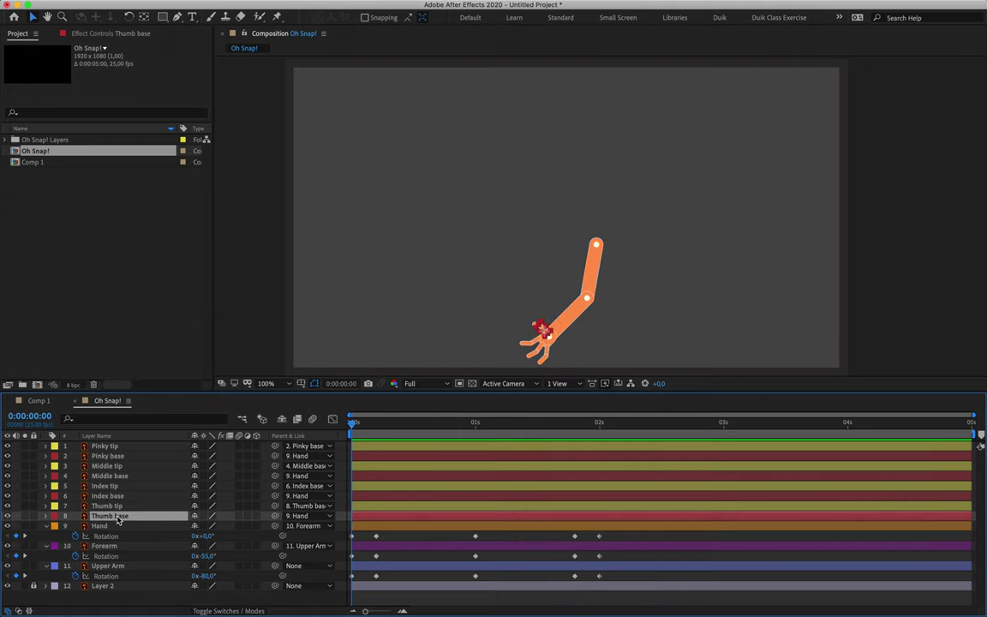
key("space")
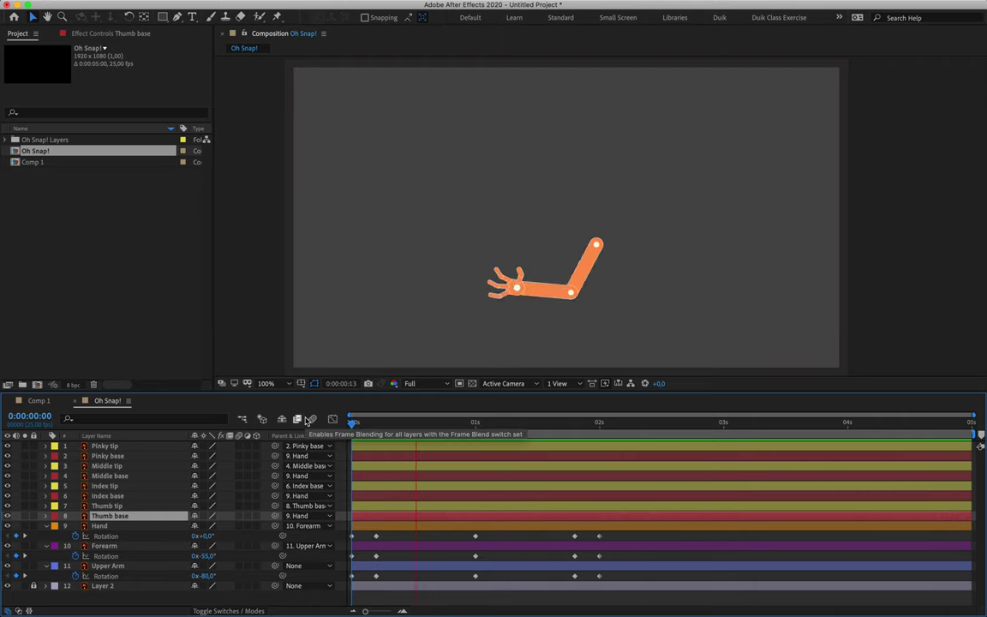
key("space")
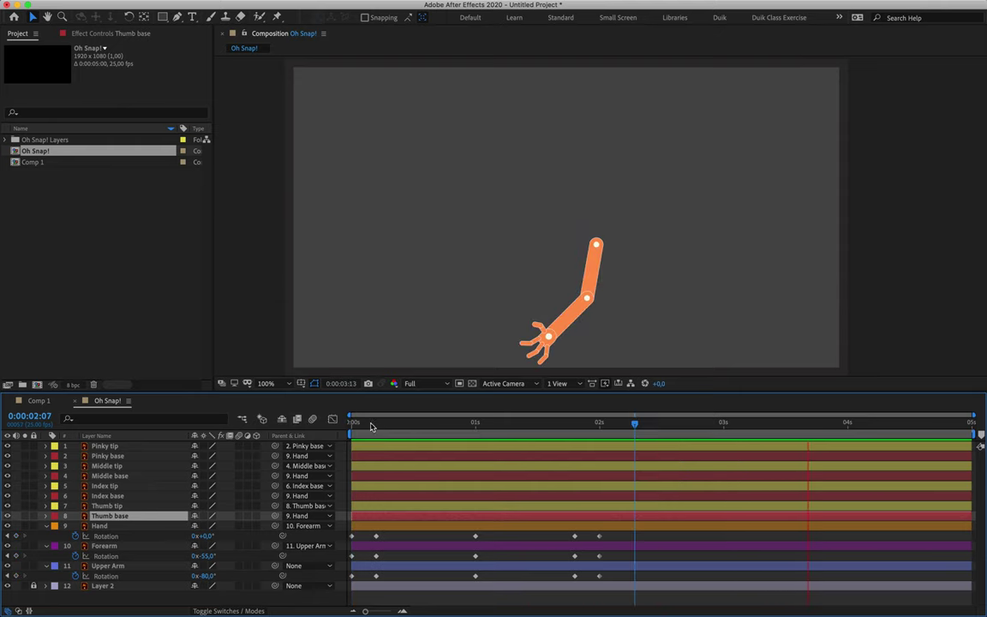
left_click_drag(370, 423, 478, 433)
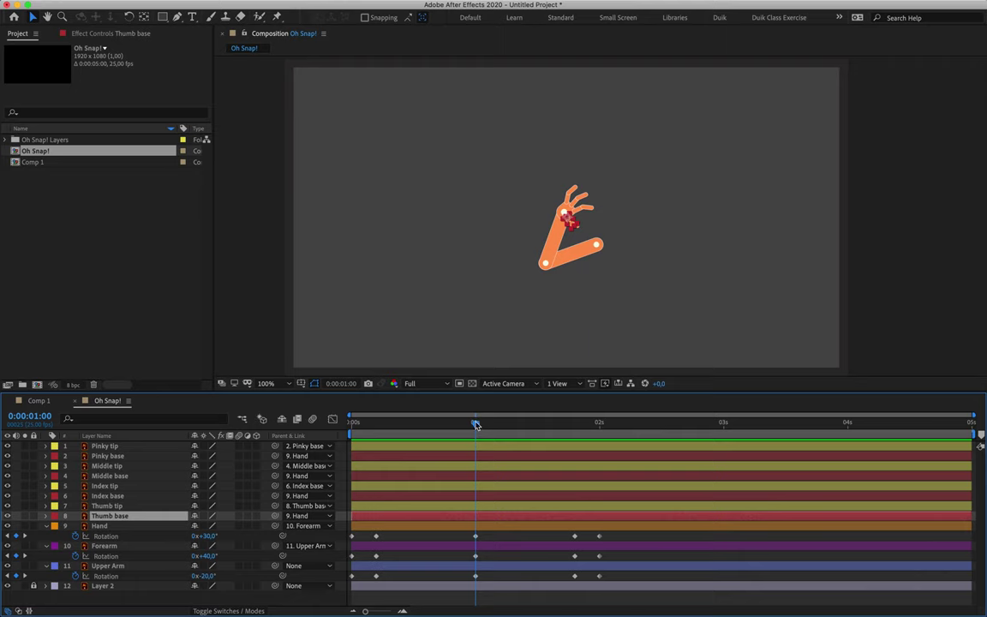
key("Home")
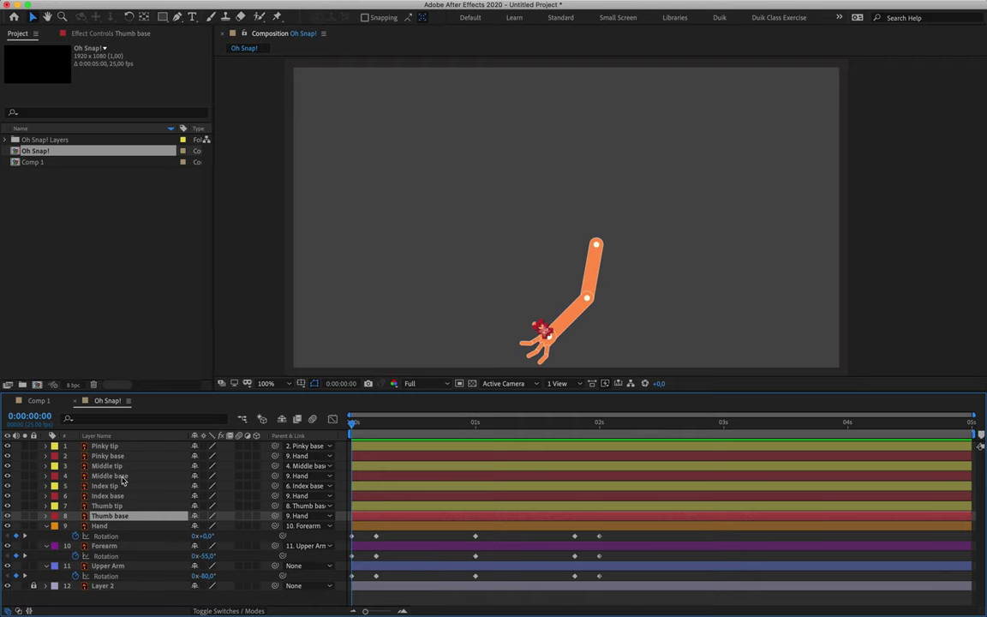
left_click(123, 446)
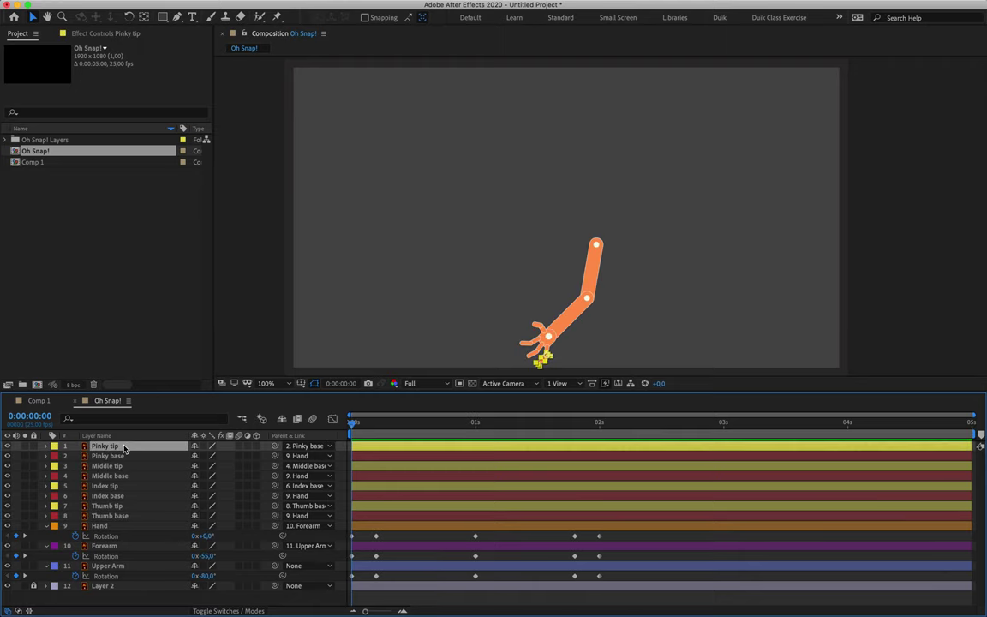
left_click(137, 518, "shift")
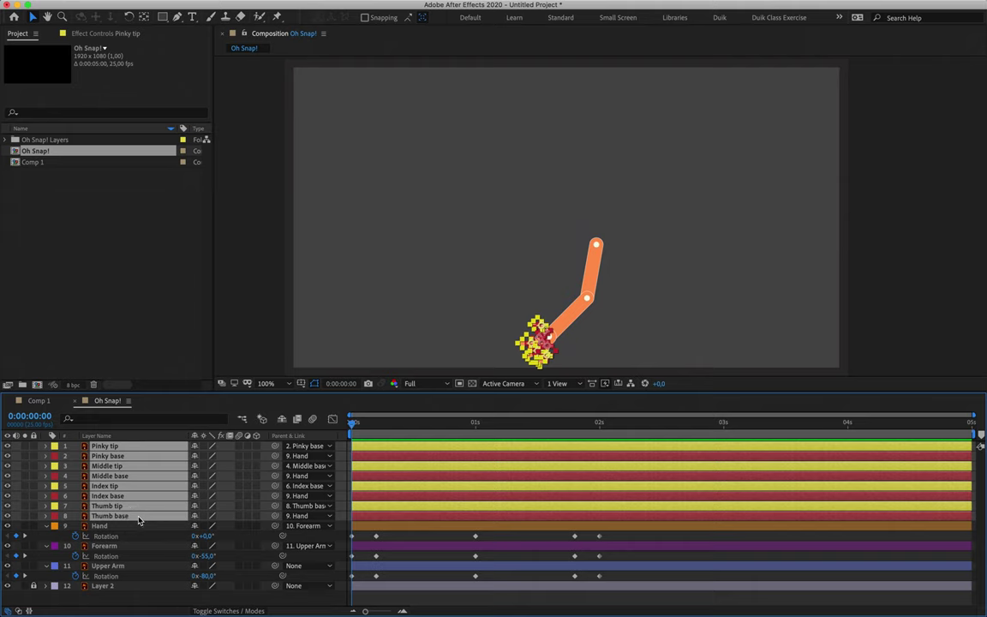
left_click(140, 537)
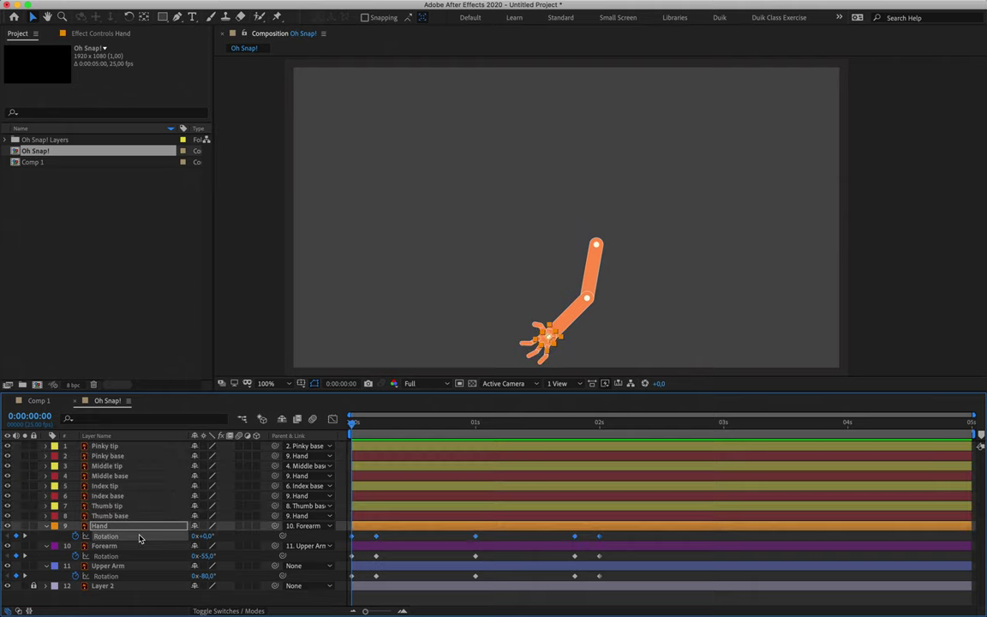
key("super+Up")
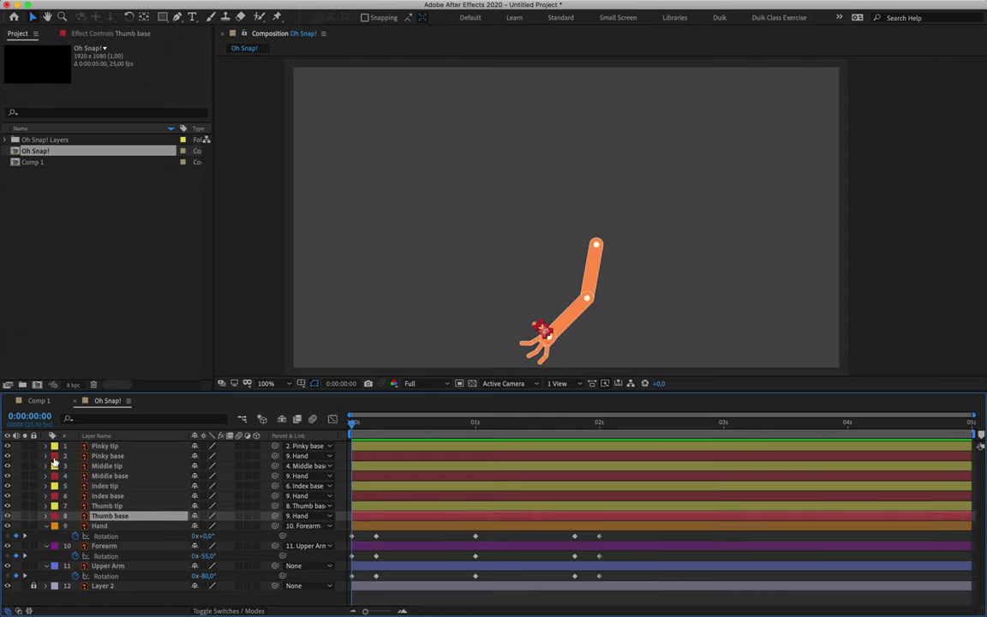
Select all red-labelled finger base layers as a label group and enable rotation keyframing for them at the first frame.
left_click(53, 459)
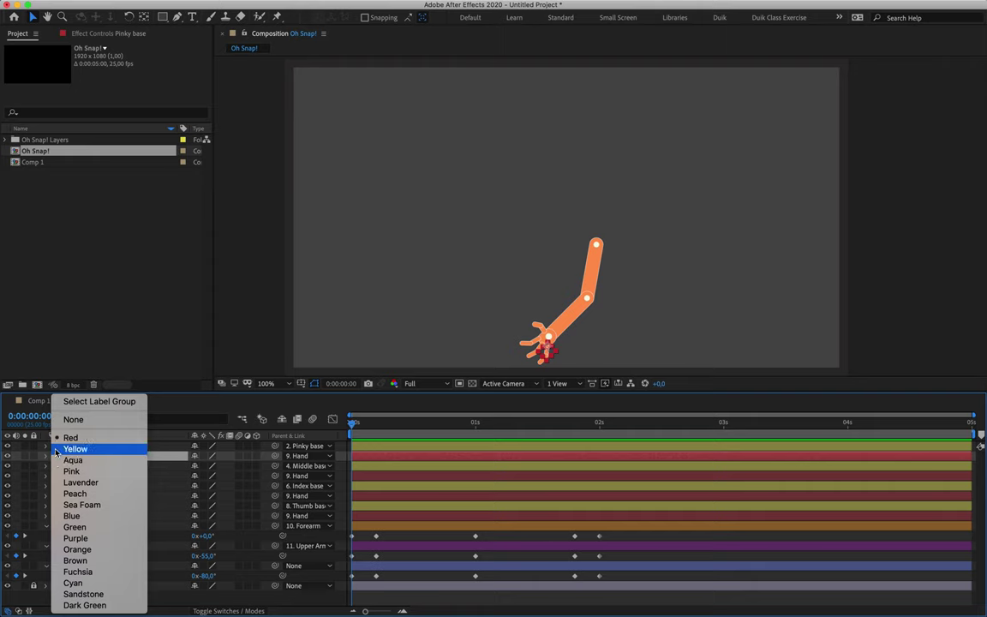
left_click(89, 402)
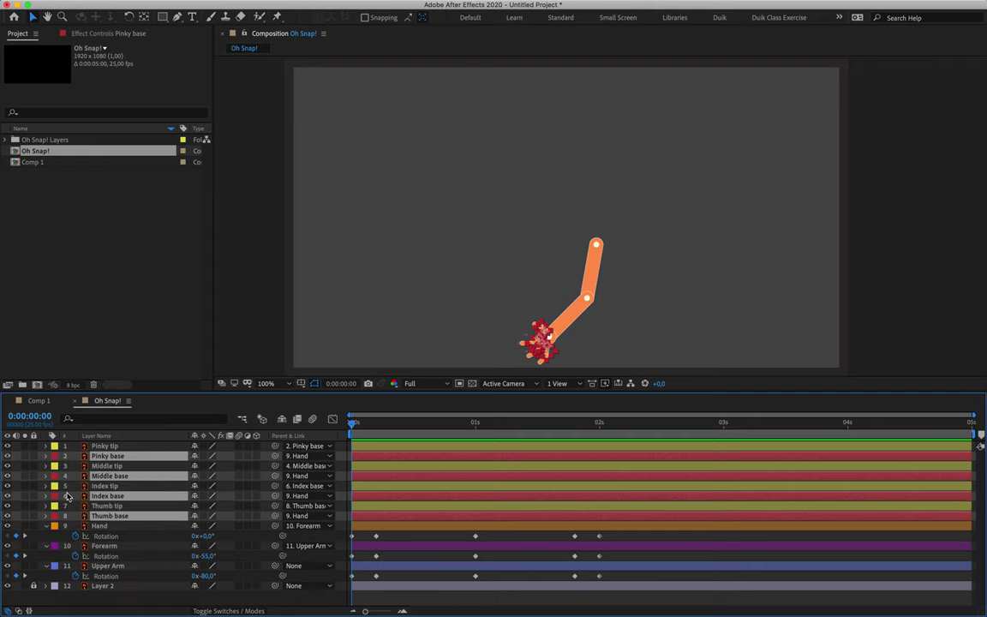
key("r")
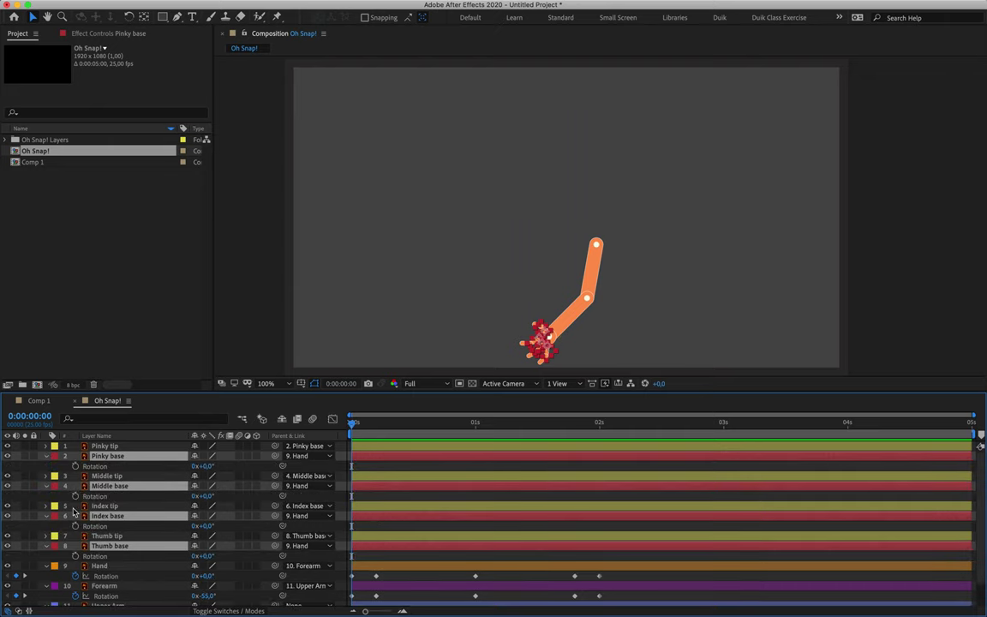
left_click(75, 466)
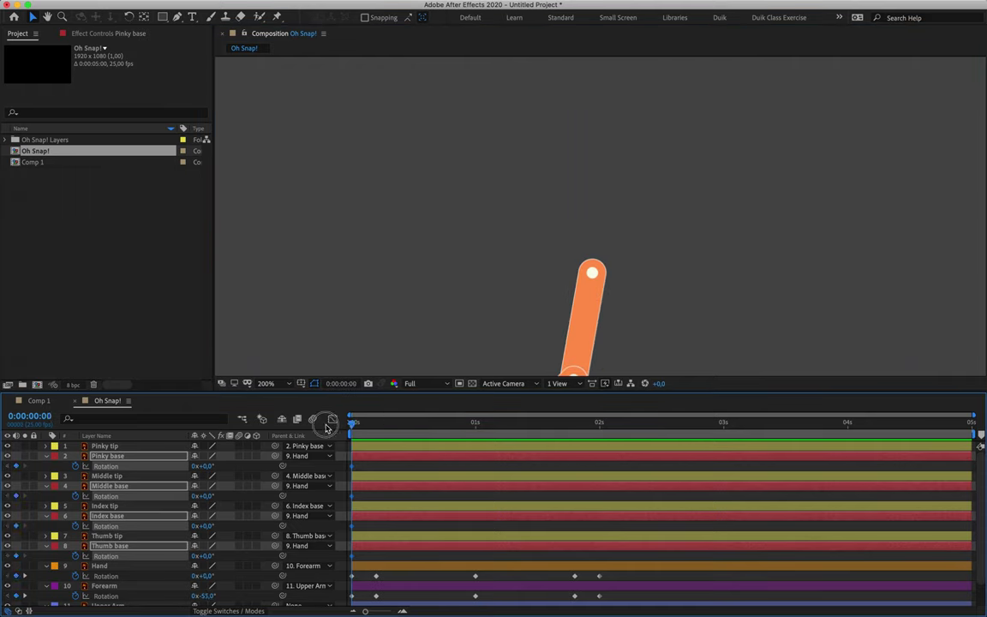
At 0:00:00:05, set the Pinky base layer's rotation to -10°.
left_click_drag(353, 423, 376, 433)
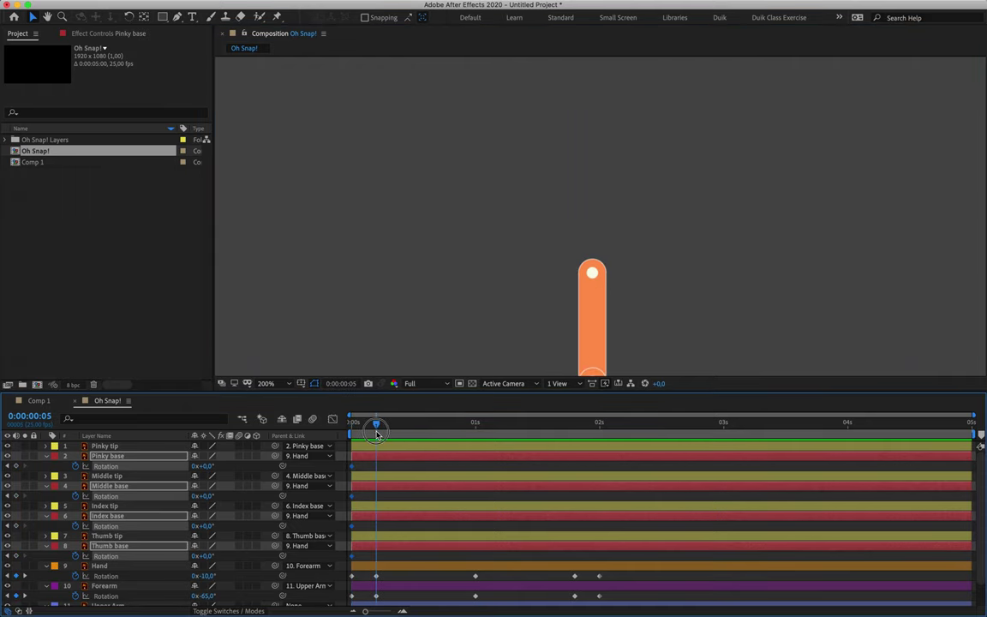
left_click(529, 224)
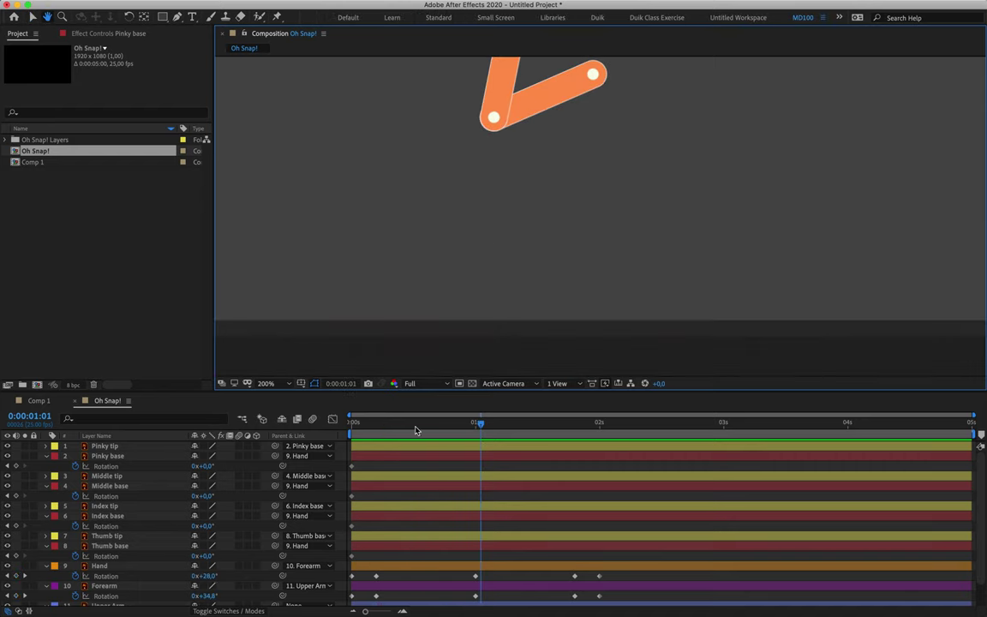
mouse_move(368, 422)
left_mouse_down()
mouse_move(341, 419)
mouse_move(374, 411)
mouse_move(378, 421)
left_mouse_up()
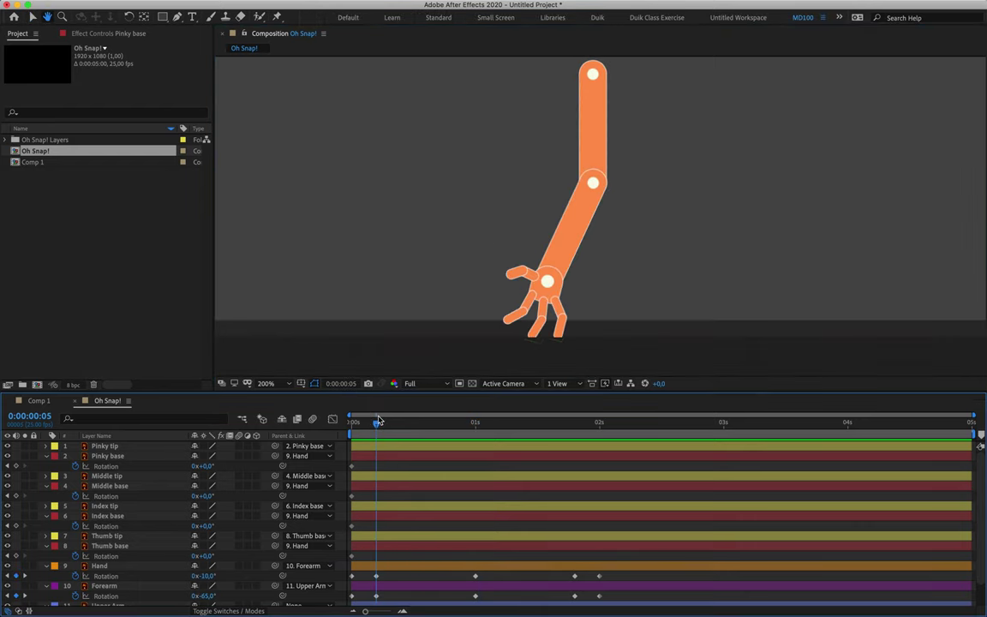
key("v")
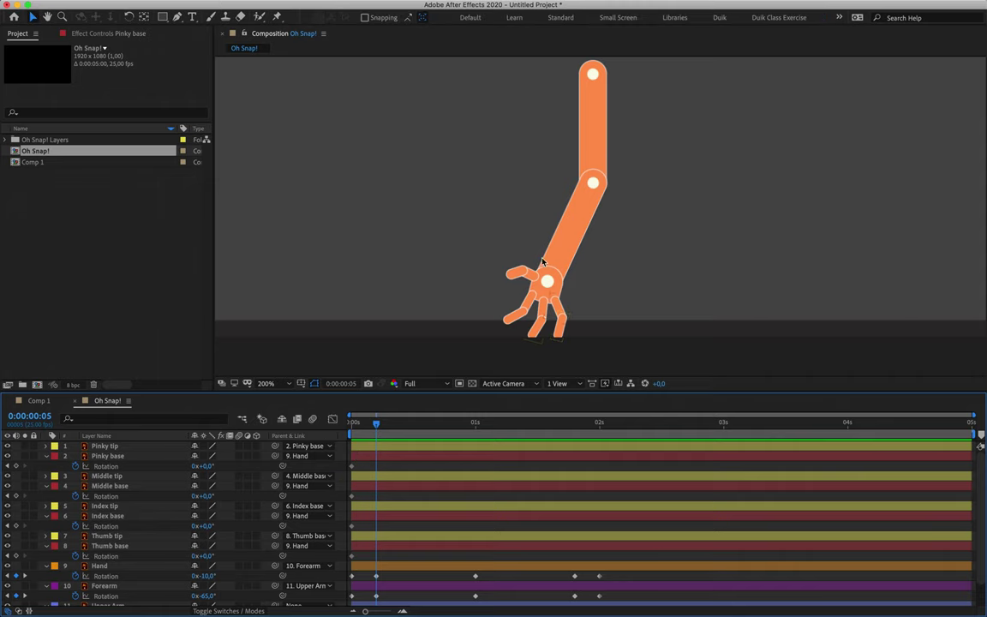
mouse_move(377, 424)
left_mouse_down()
mouse_move(353, 422)
mouse_move(377, 429)
left_mouse_up()
left_click(143, 456)
mouse_move(203, 466)
left_mouse_down()
mouse_move(190, 466)
mouse_move(207, 473)
left_mouse_up()
left_click(207, 467)
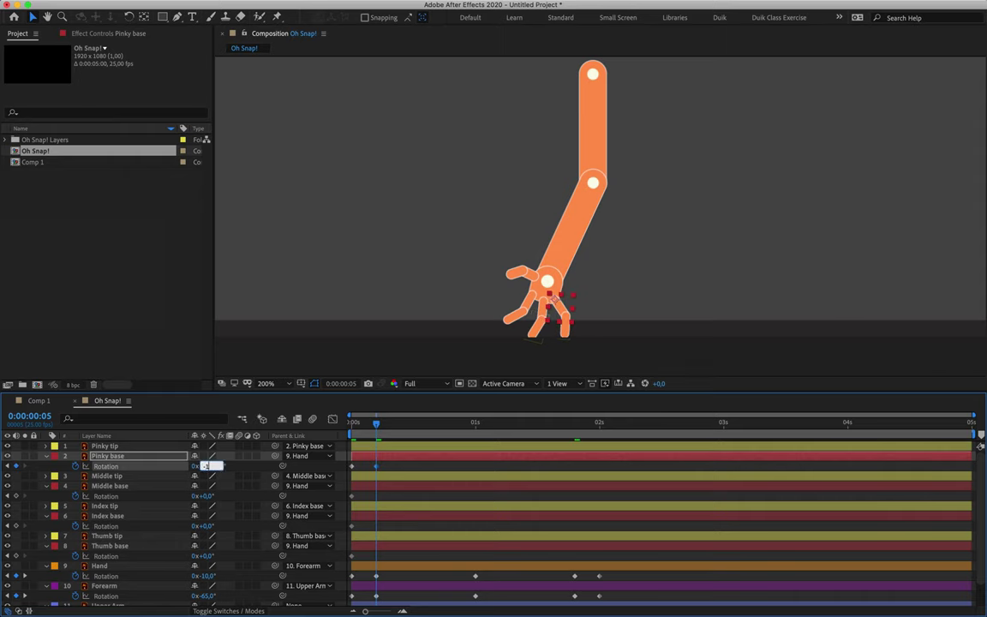
Set the rotation of the Middle base and Index base layers to -10° at 0:00:00:05.
left_click(206, 497)
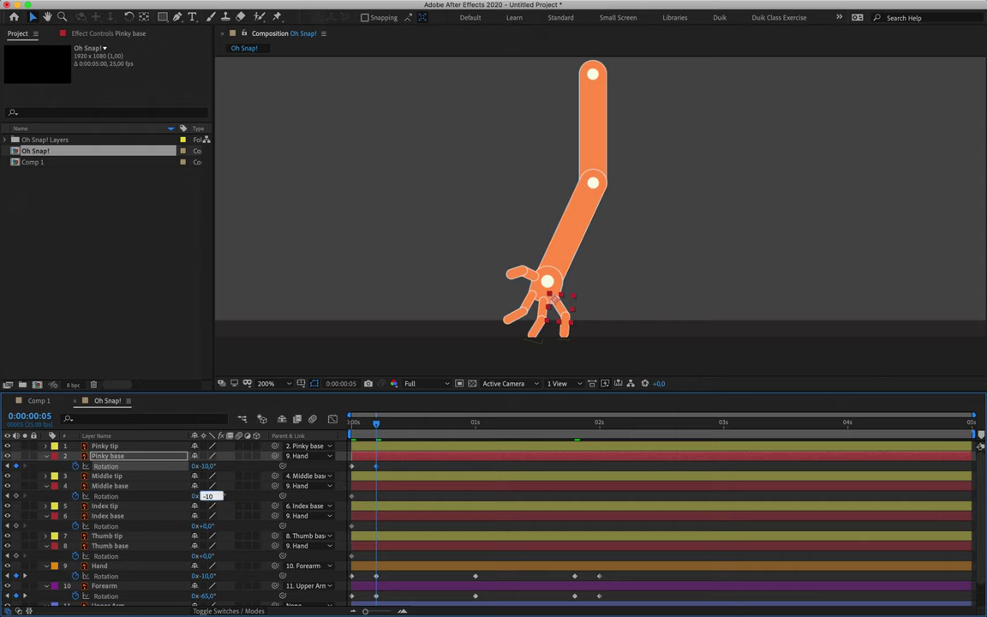
type("-10")
key("Return")
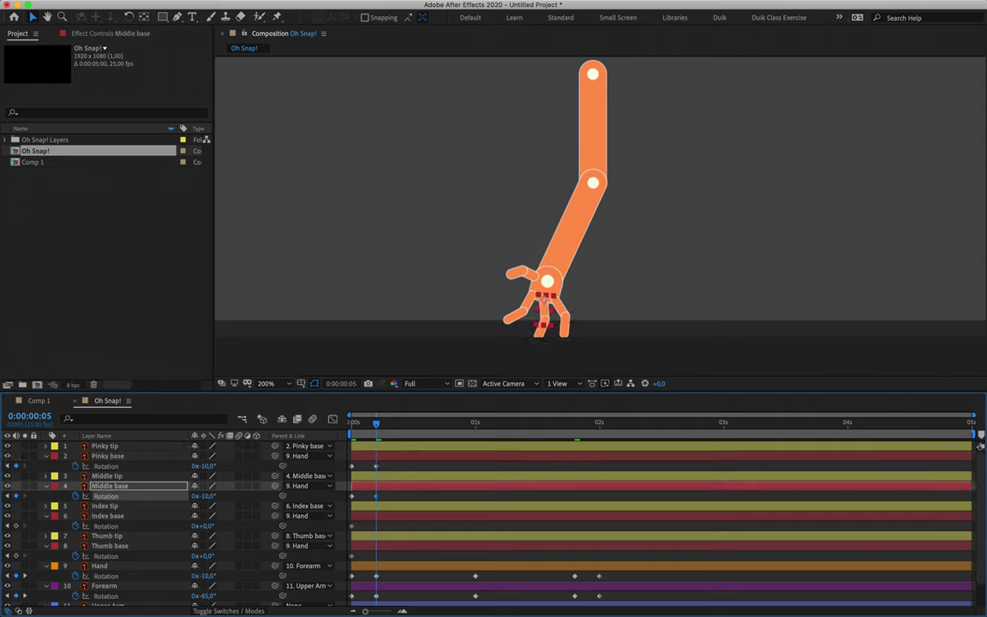
left_click(207, 526)
type("-10")
key("Return")
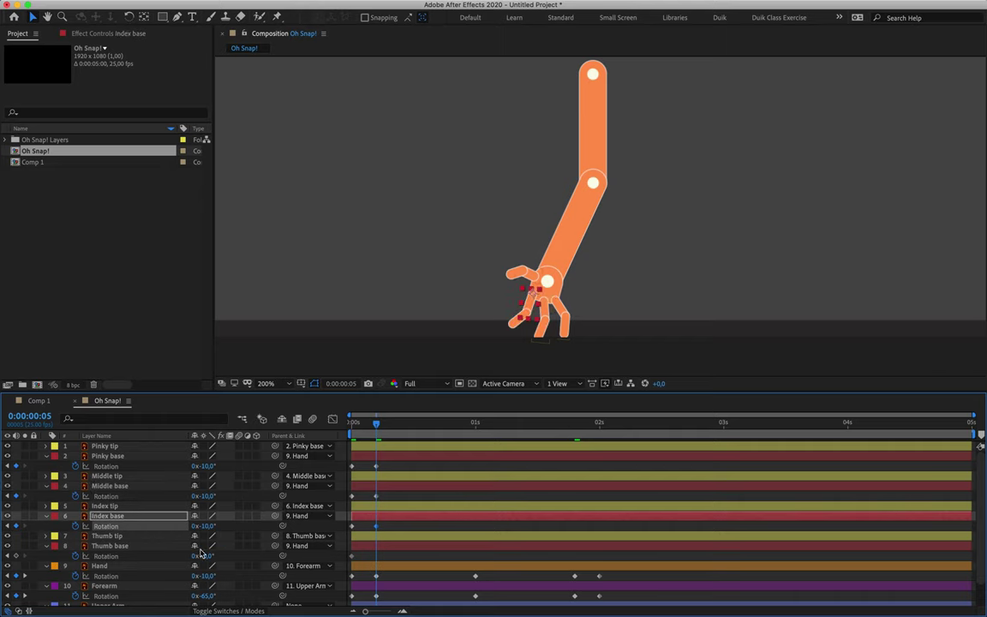
Set the Thumb base layer's rotation to 10° at 0:00:00:05.
left_click(147, 548)
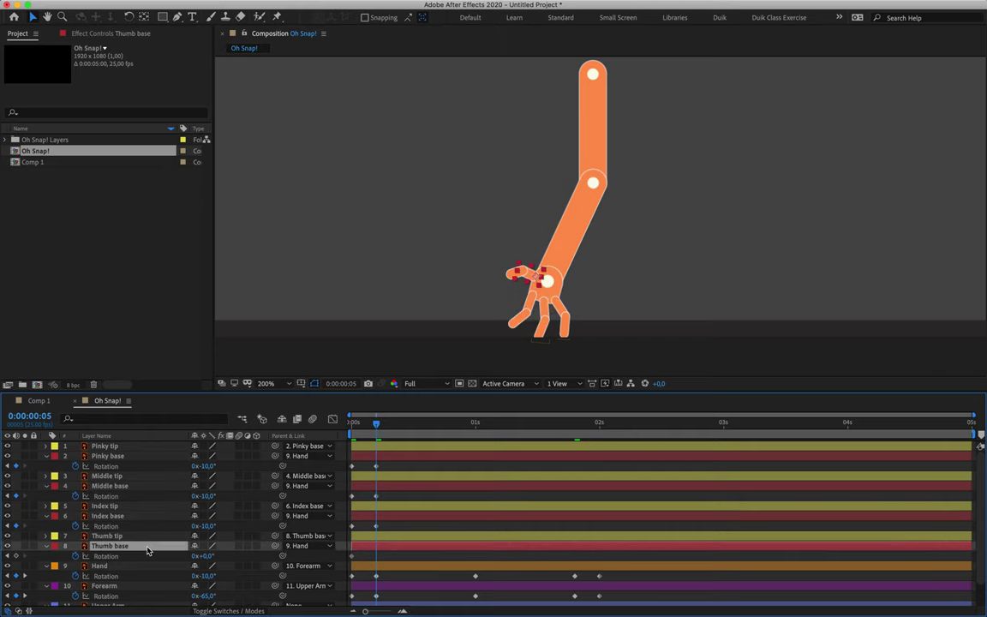
mouse_move(208, 557)
left_mouse_down()
mouse_move(233, 552)
mouse_move(190, 552)
mouse_move(224, 555)
mouse_move(205, 556)
left_mouse_up()
left_click(210, 557)
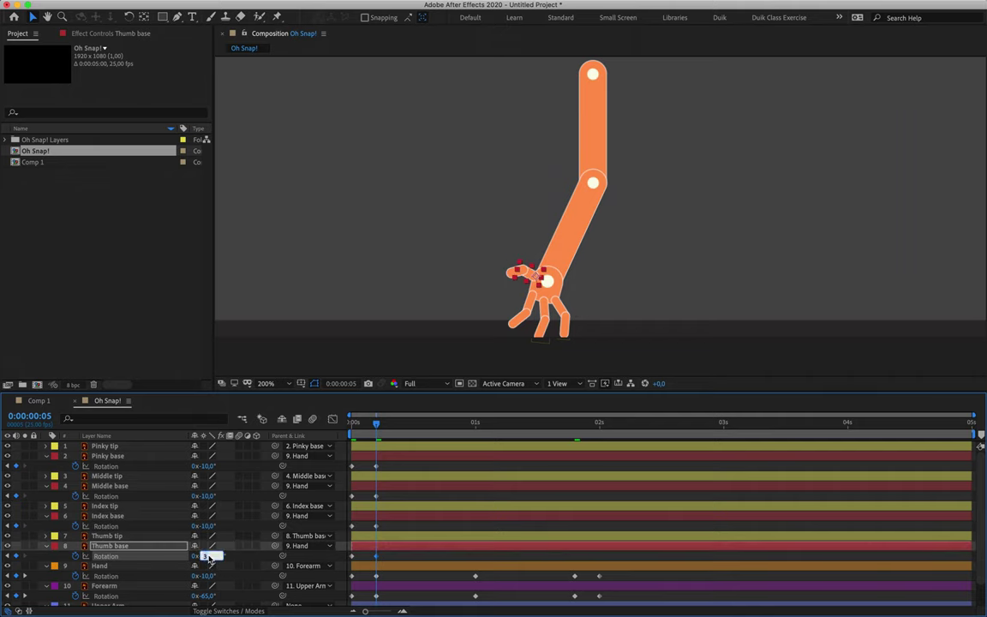
key("Return")
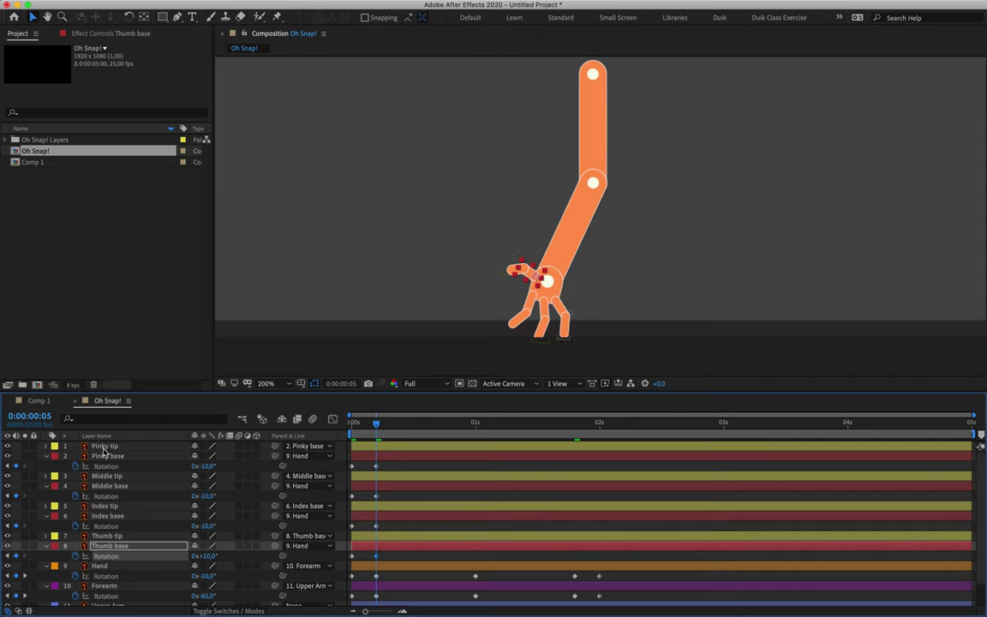
At 0:00:01:00, curl the finger bases by setting rotation to -29° for Thumb, 34° for Index, 19° for Middle and 24° for Pinky.
left_click_drag(381, 423, 475, 428)
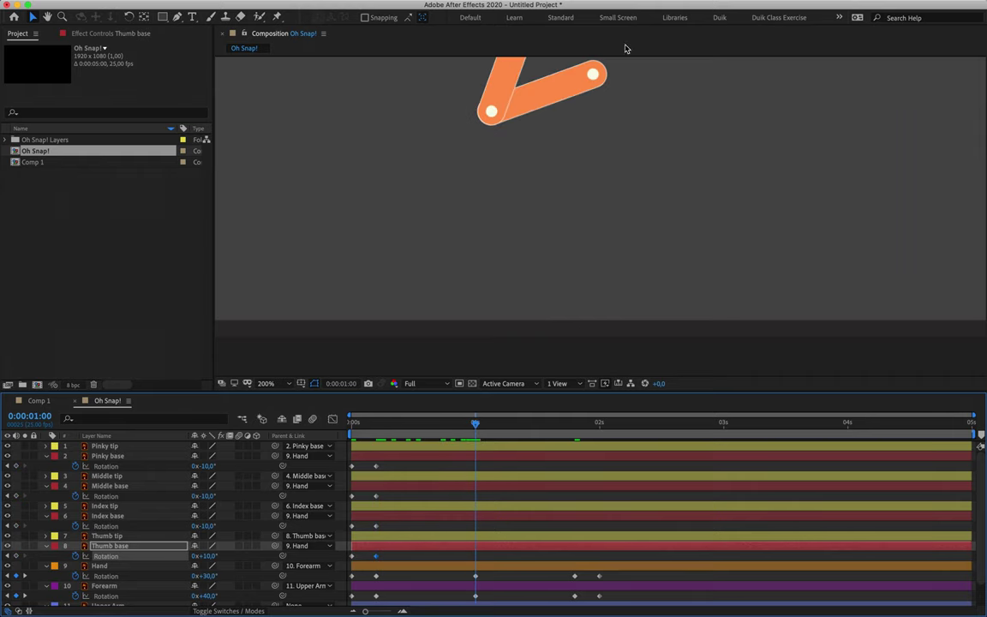
left_click_drag(578, 88, 551, 303)
left_click_drag(564, 240, 553, 216)
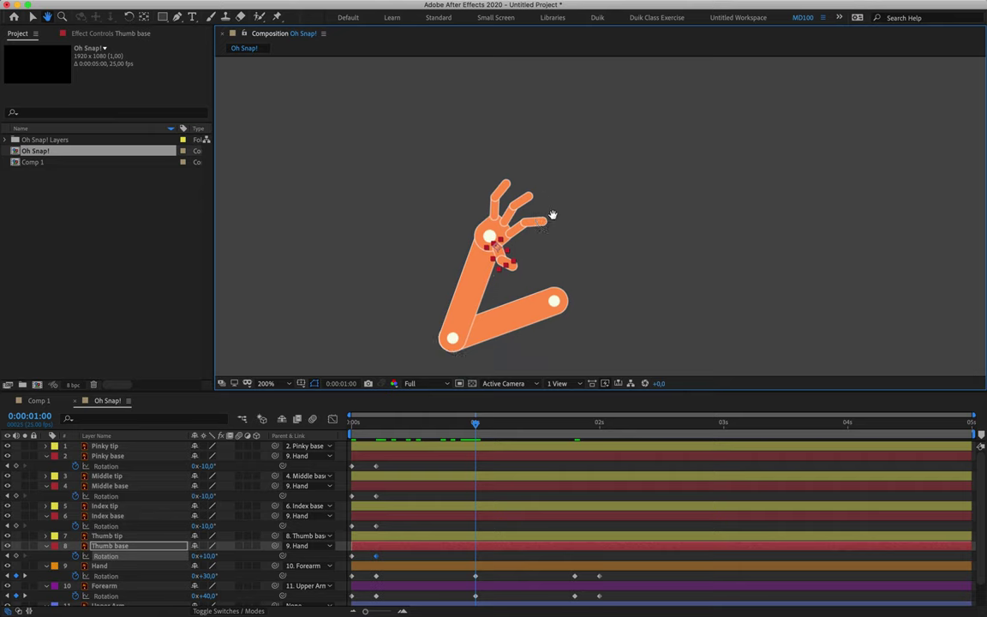
key("period")
left_click_drag(465, 328, 486, 310)
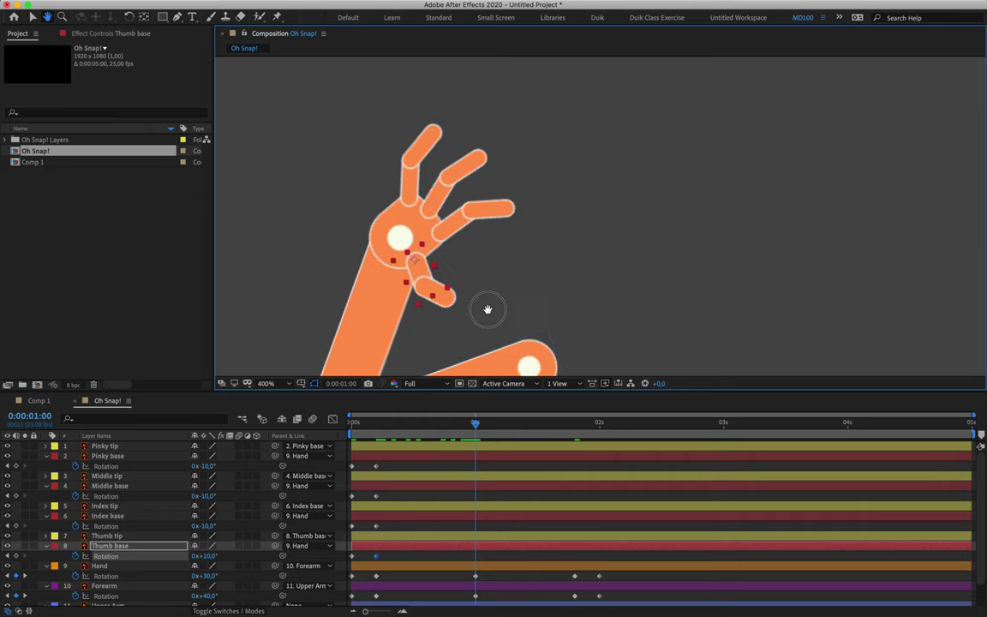
key("v")
left_click_drag(206, 555, 228, 470)
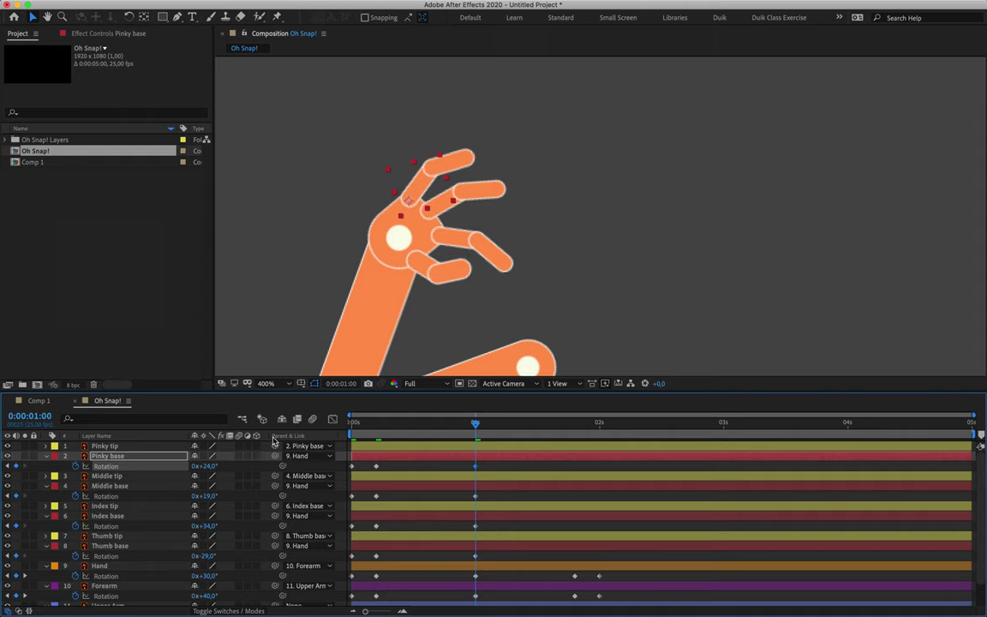
Select all yellow-labelled fingertip layers and add rotation keyframes to them at 0:00:00:00.
left_click(353, 422)
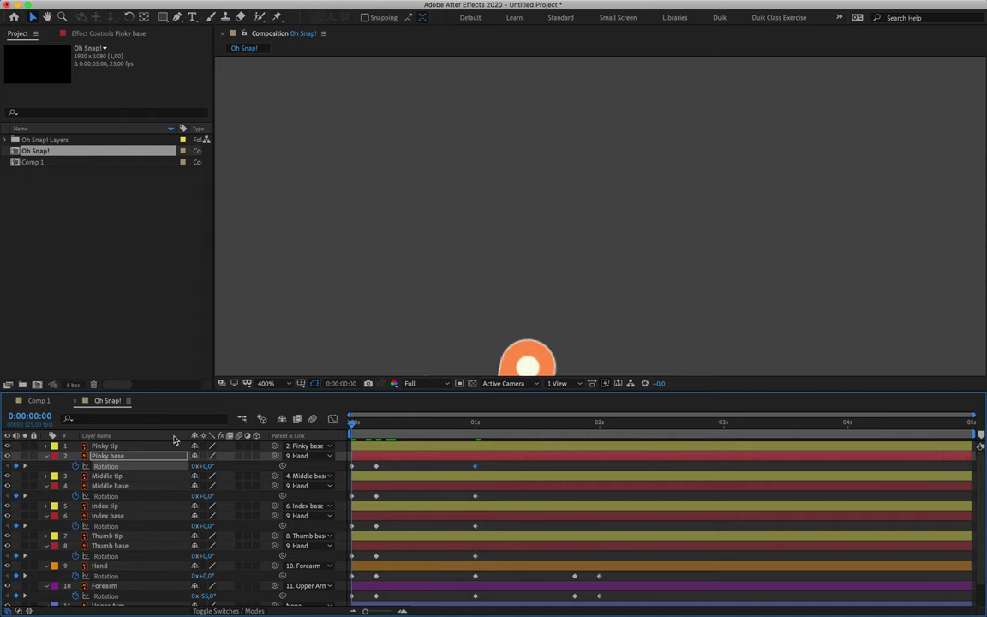
left_click(55, 446)
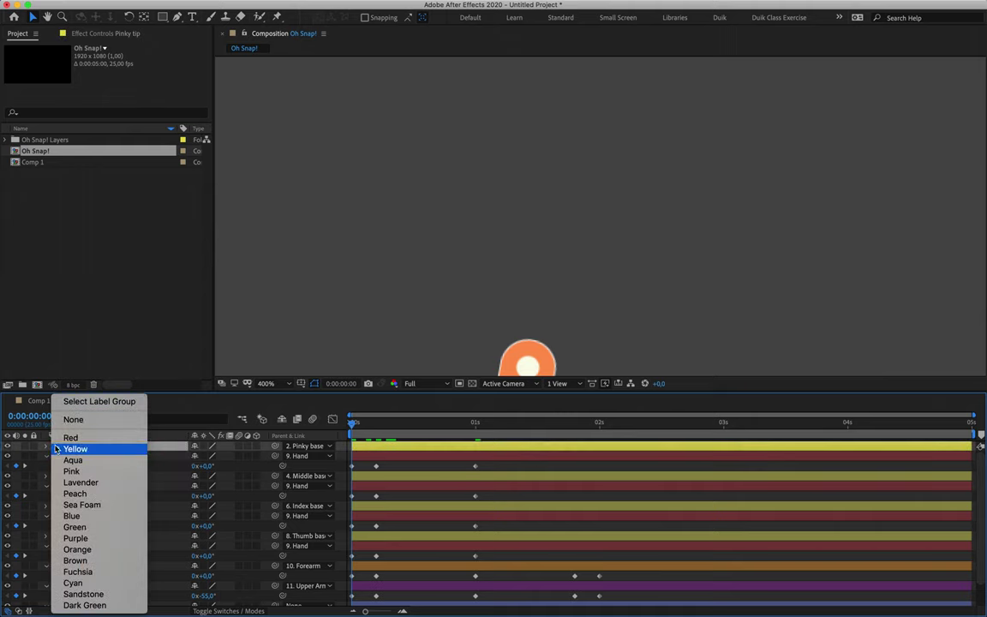
left_click(145, 454)
left_click(55, 446)
left_click(79, 401)
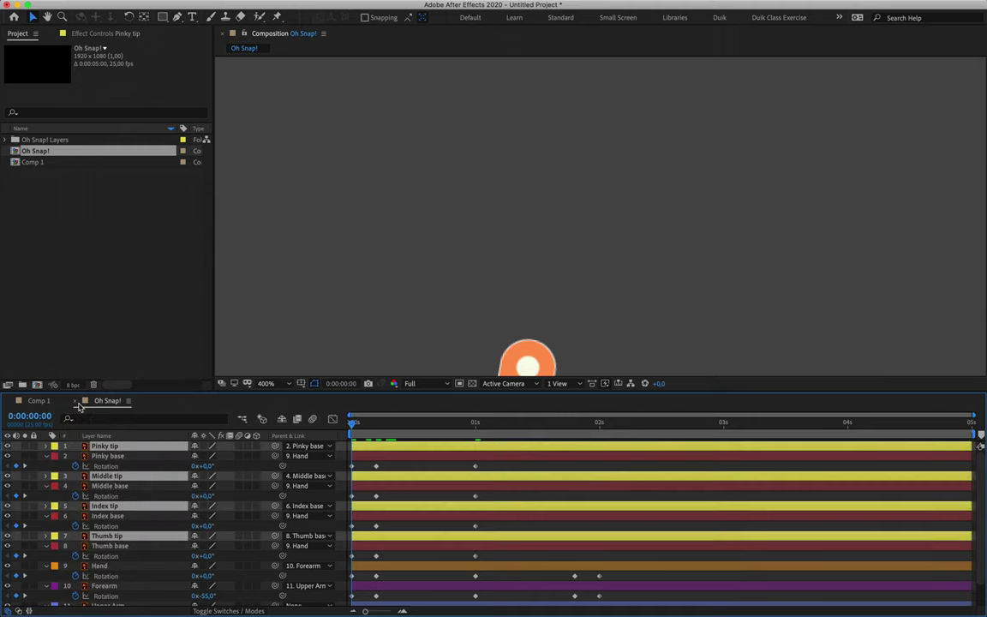
key("r")
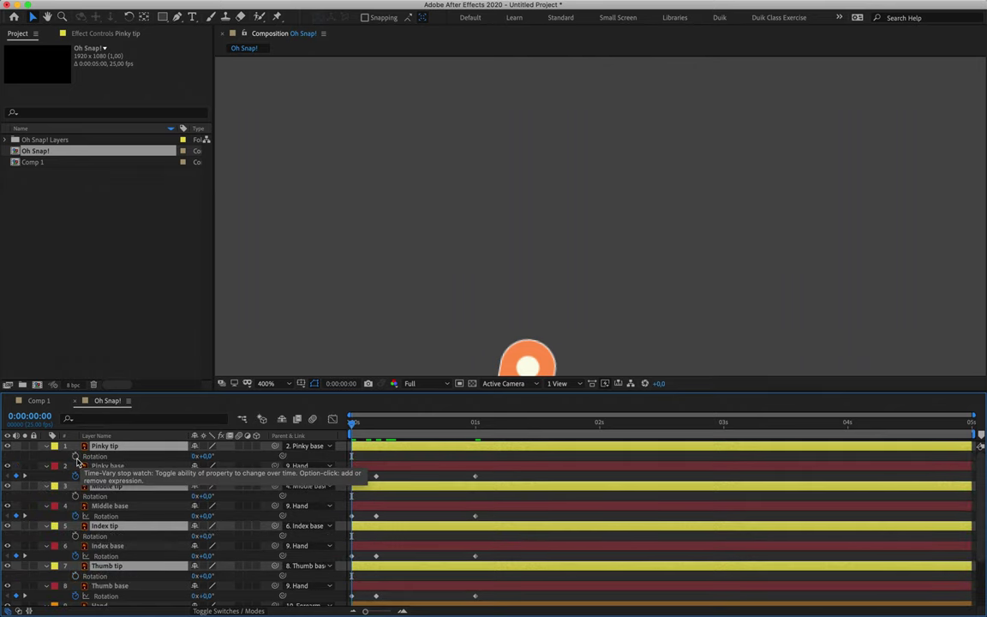
scroll(77, 463, "down", 2)
scroll(77, 462, "up", 2)
left_click(76, 457)
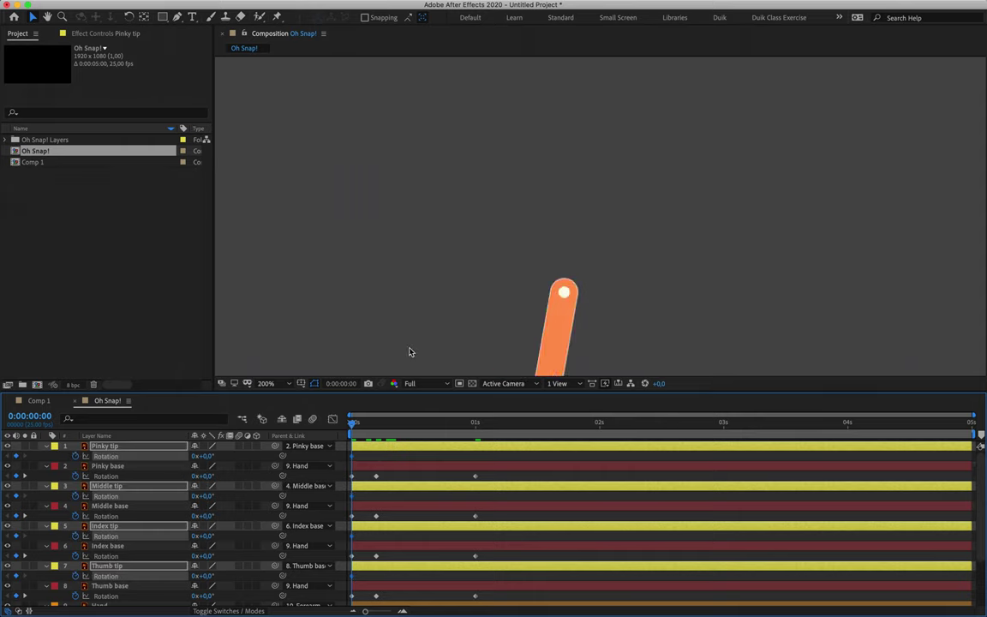
At 0:00:00:05, set the rotation of the Pinky tip and Middle tip layers to -10°.
key("h")
left_click_drag(410, 348, 419, 176)
key("v")
left_click_drag(352, 423, 376, 425)
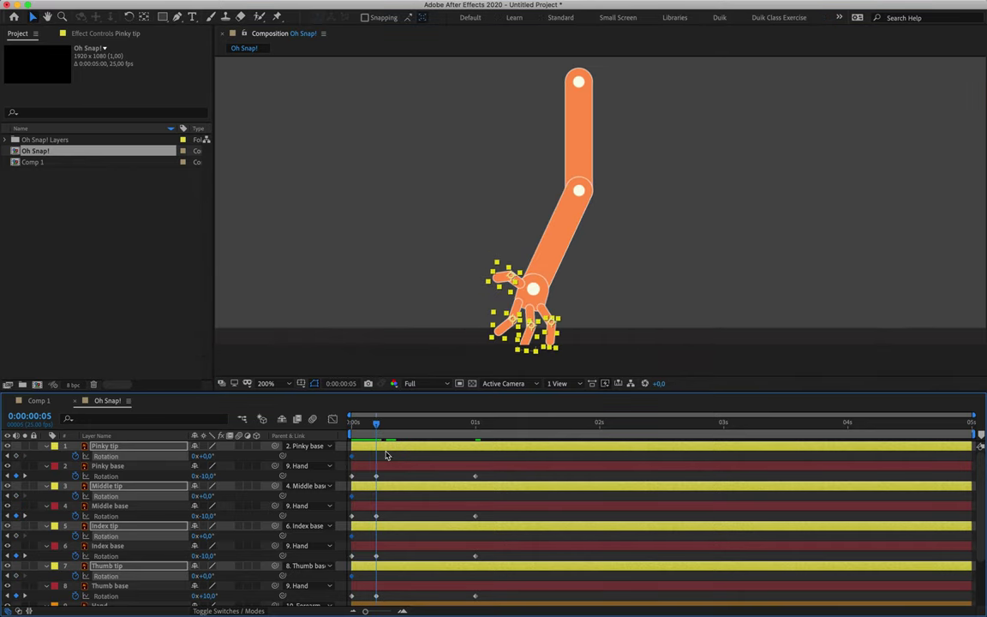
key("F2")
left_click(209, 457)
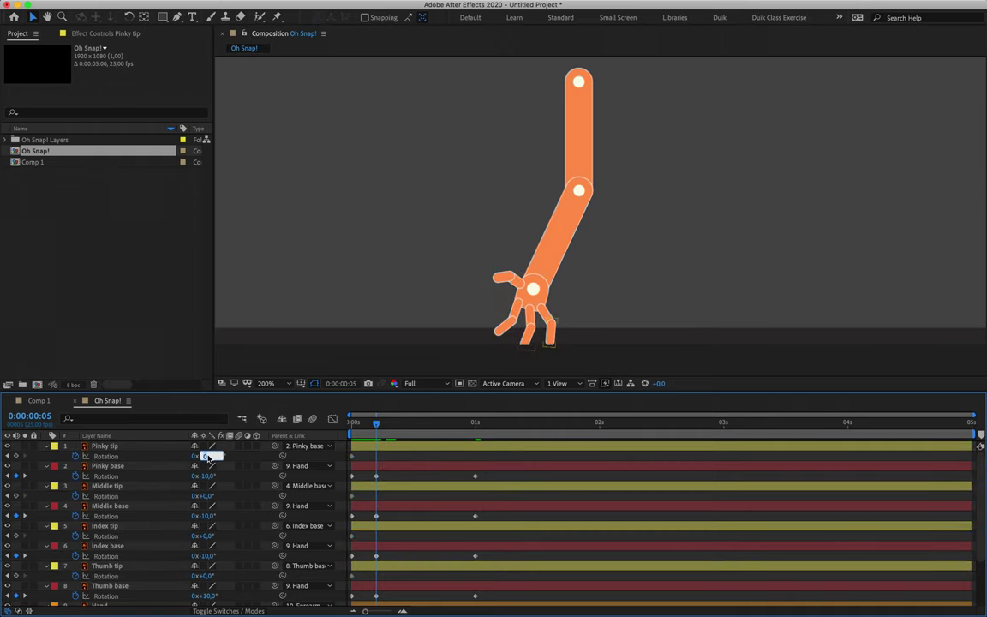
type("-10")
key("Return")
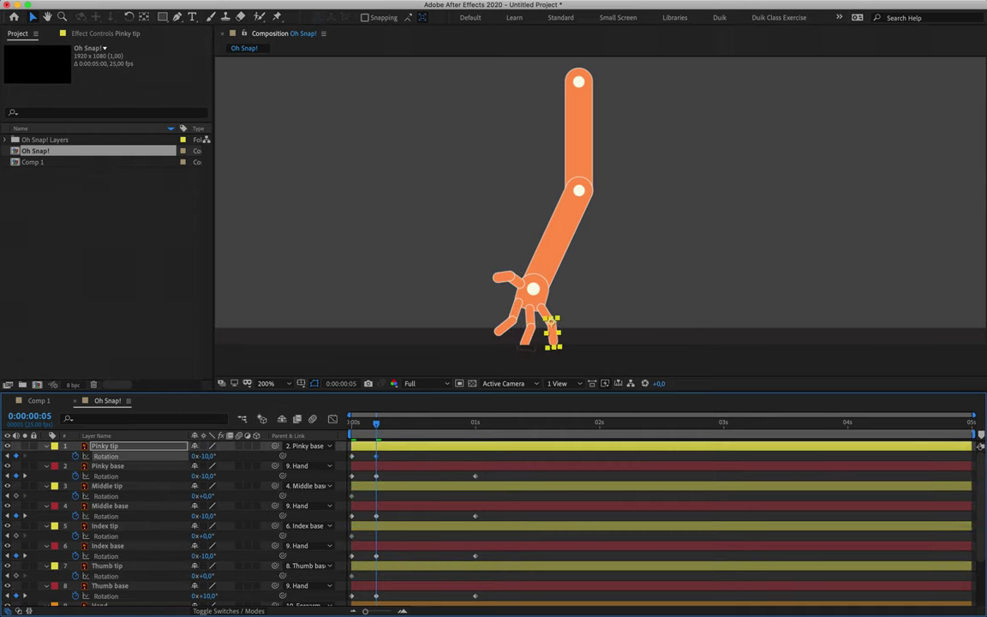
left_click(207, 496)
type("-10")
key("Return")
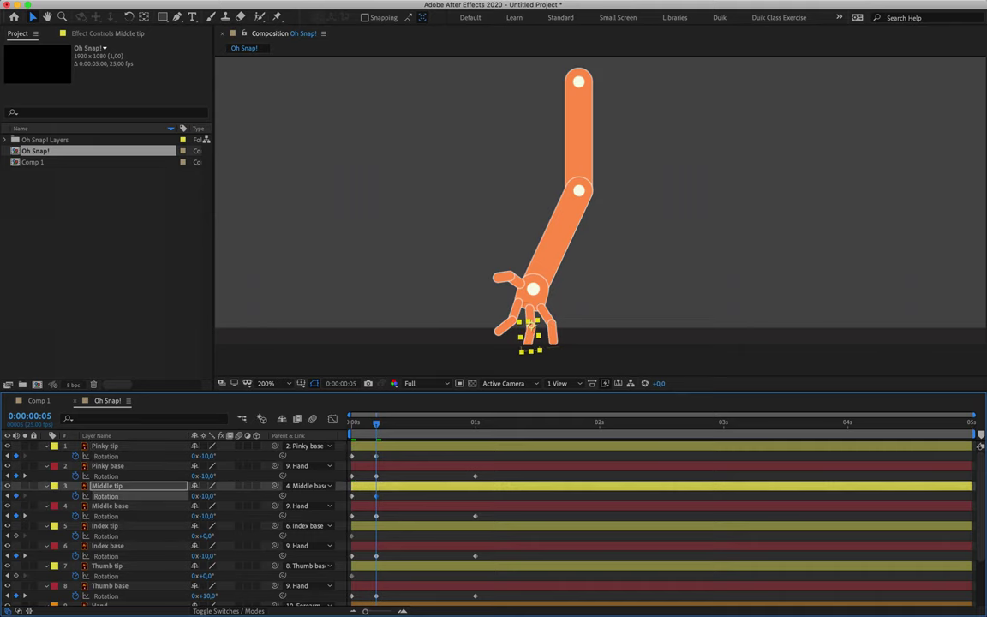
Set the Index tip's rotation to -10° and the Thumb tip's rotation to 10° at 0:00:00:05.
left_click(207, 536)
type("-10")
key("Return")
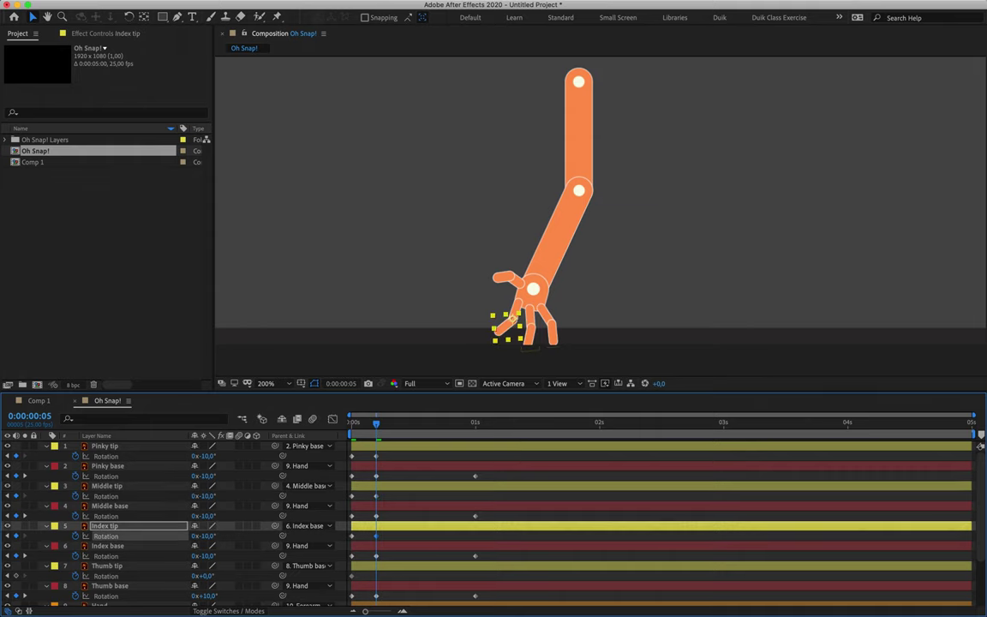
left_click(209, 576)
type("10")
key("Return")
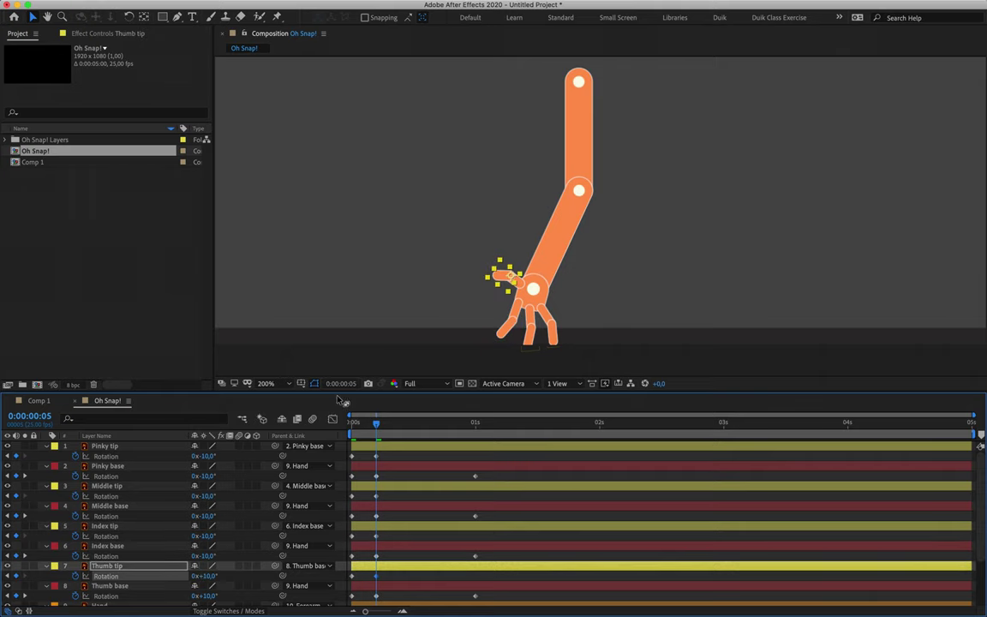
Enlarge the timeline area and select the Thumb tip and Thumb base rotation keyframes at 0:00:00:05.
left_click_drag(336, 392, 329, 258)
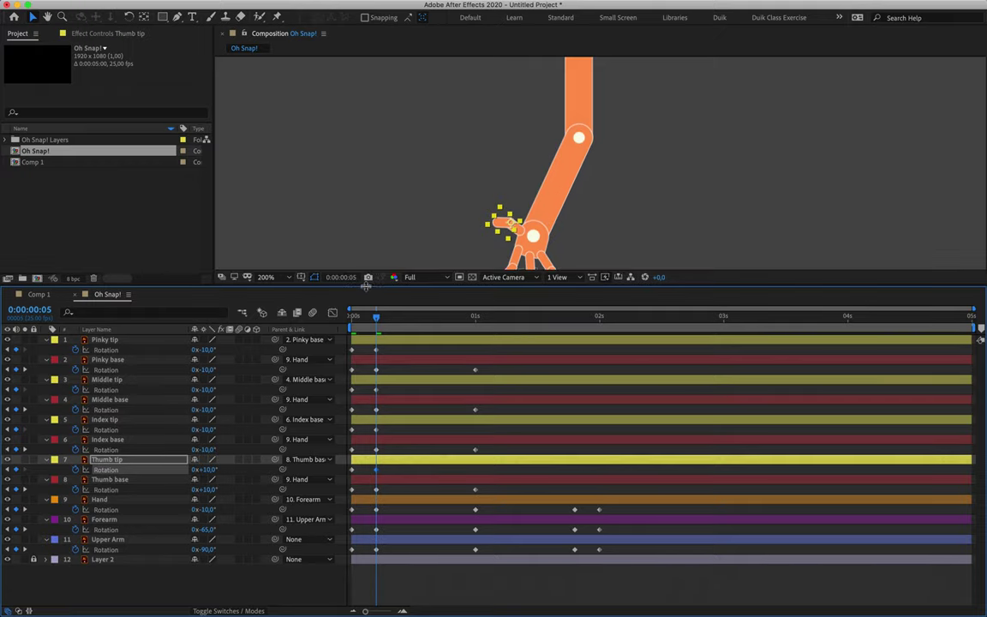
left_click_drag(397, 350, 368, 496)
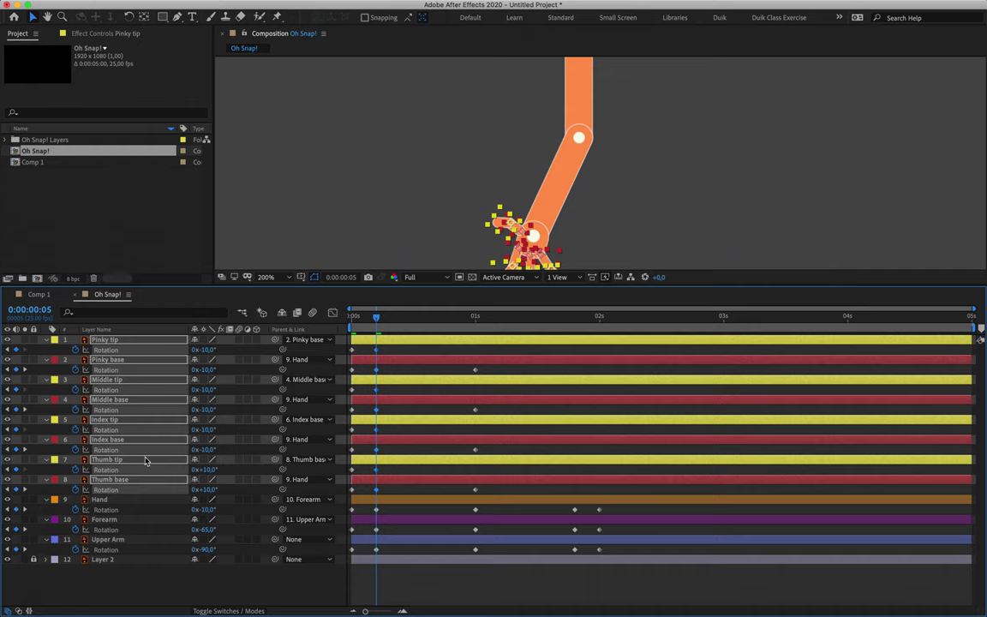
left_click_drag(401, 467, 362, 496)
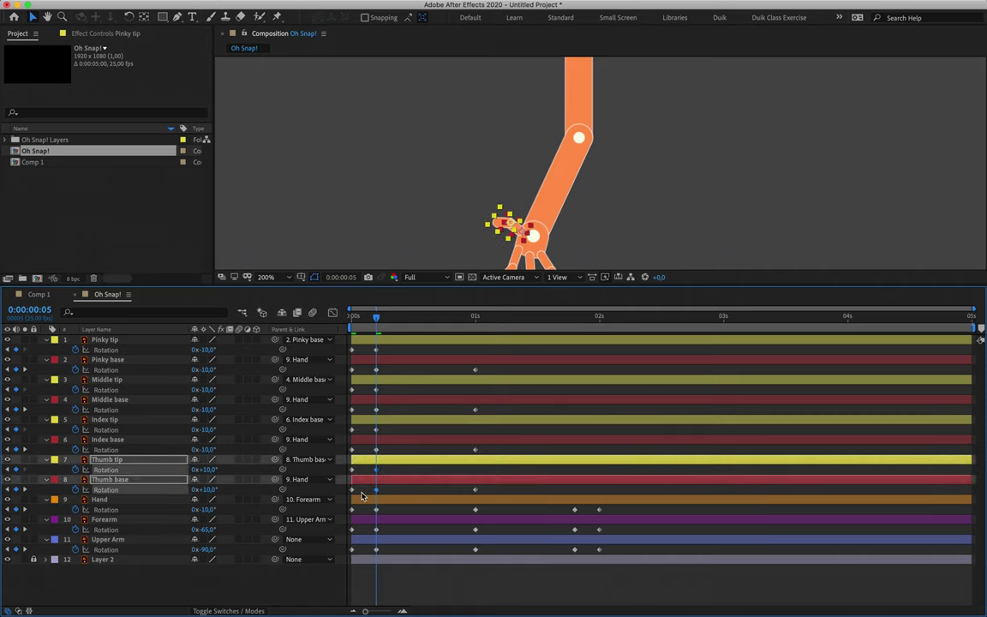
At 0:00:01:00, set the Thumb base's rotation to -45° and the Thumb tip's rotation to -31°.
left_click_drag(381, 324, 481, 323)
key("h")
left_click_drag(485, 161, 608, 126)
key("period")
key("v")
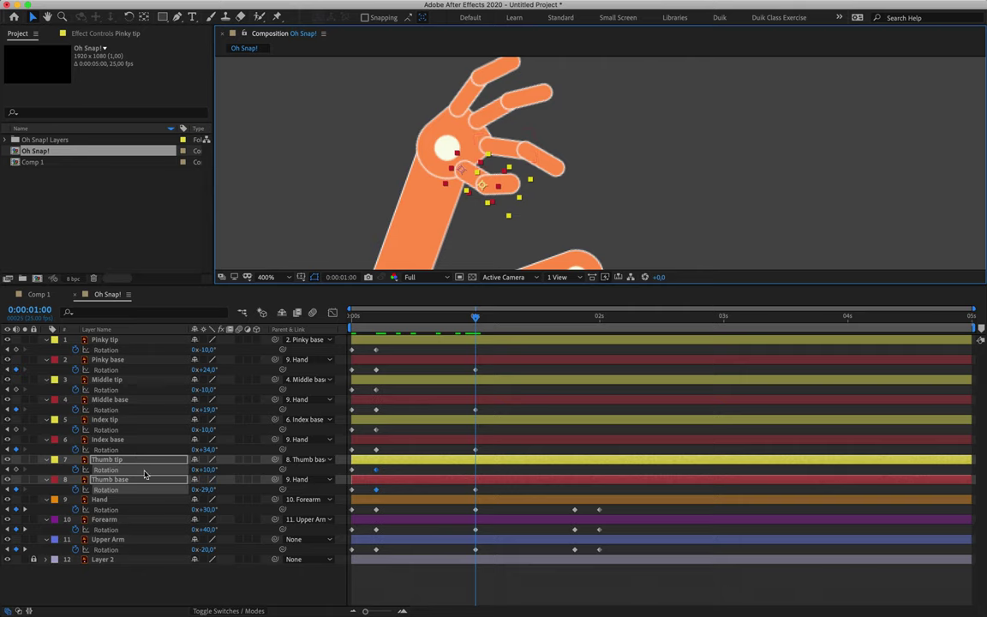
left_click(143, 438)
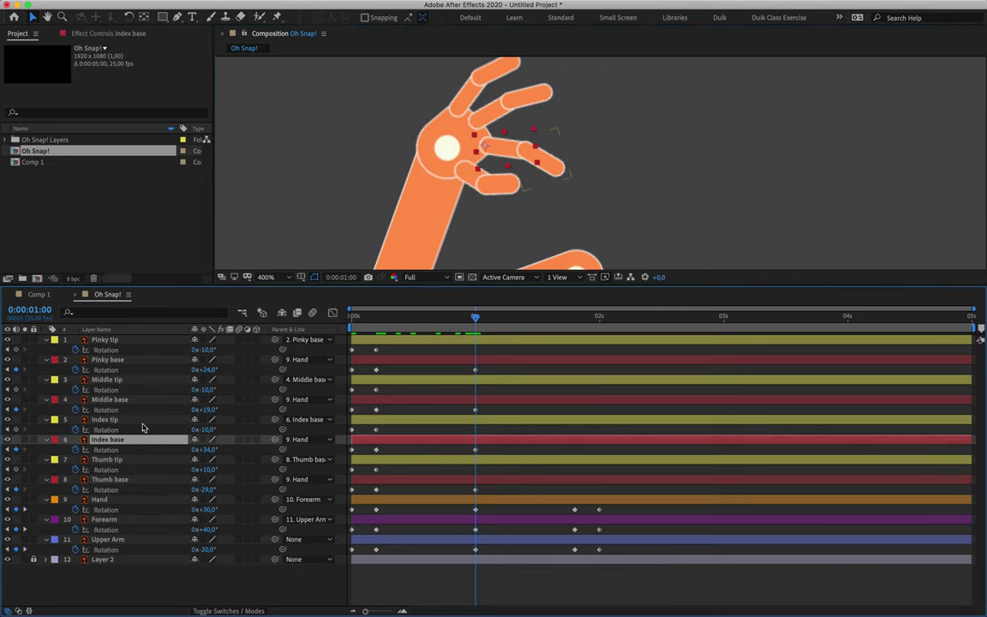
left_click(152, 480)
left_click_drag(199, 491, 188, 471)
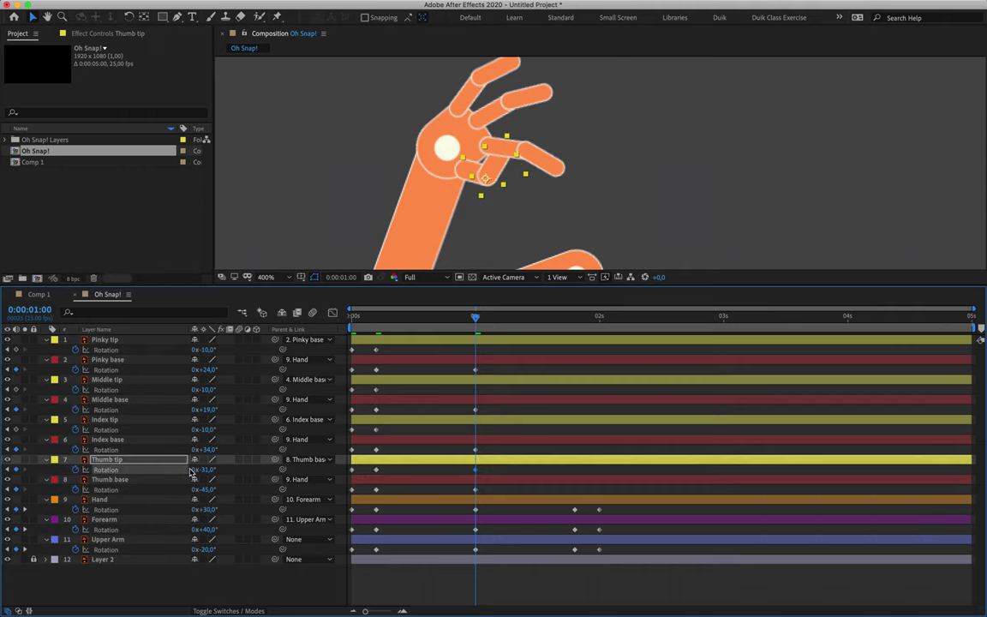
Adjust the pinch pose at 0:00:01:00 by setting the Index base's rotation to 40° and the Thumb tip's to -4°.
left_click(135, 464)
left_click(134, 440)
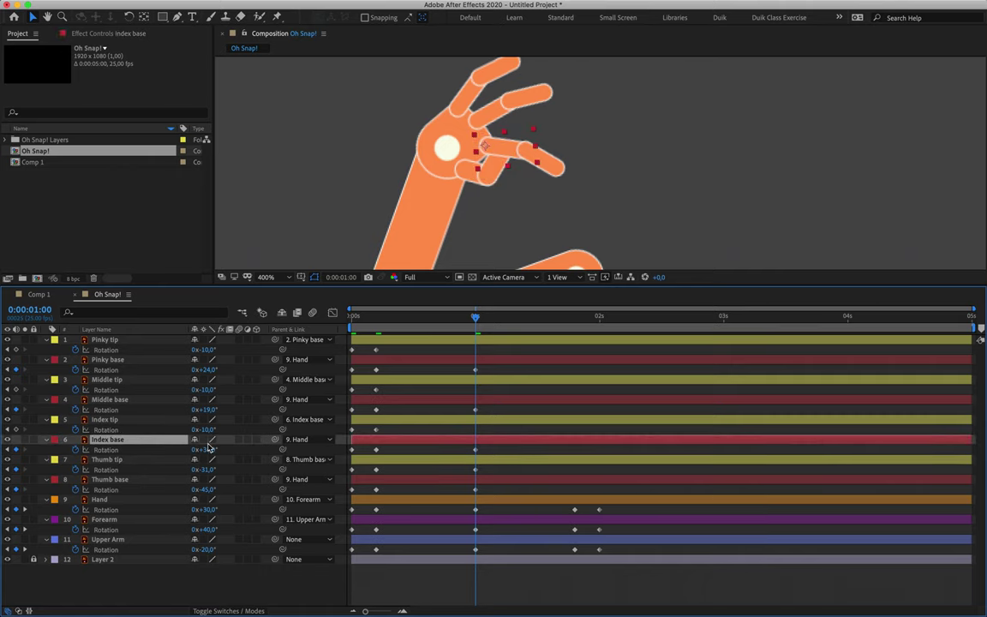
left_click_drag(199, 448, 221, 471)
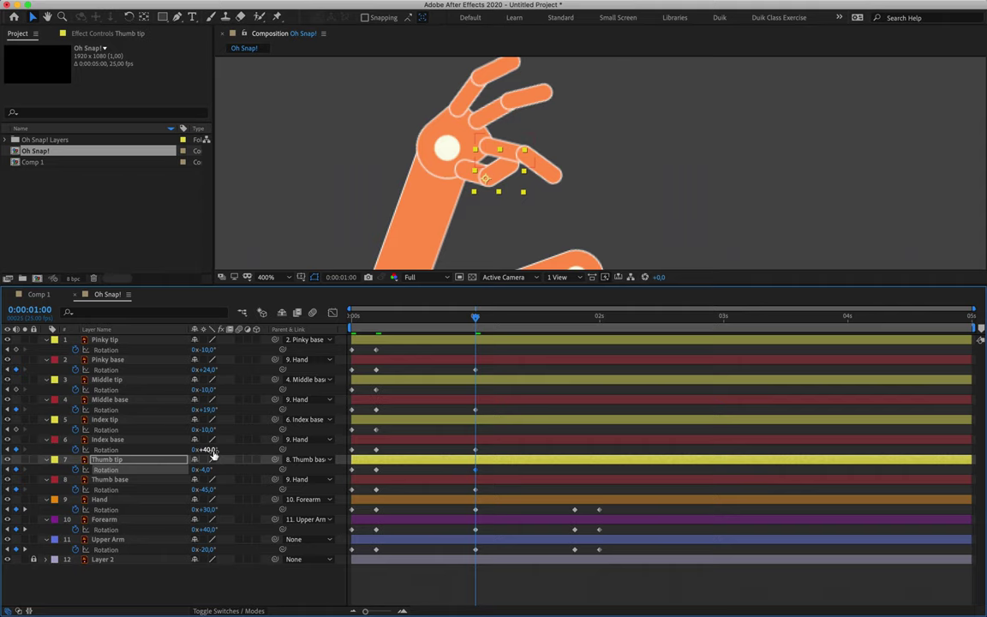
left_click(135, 441)
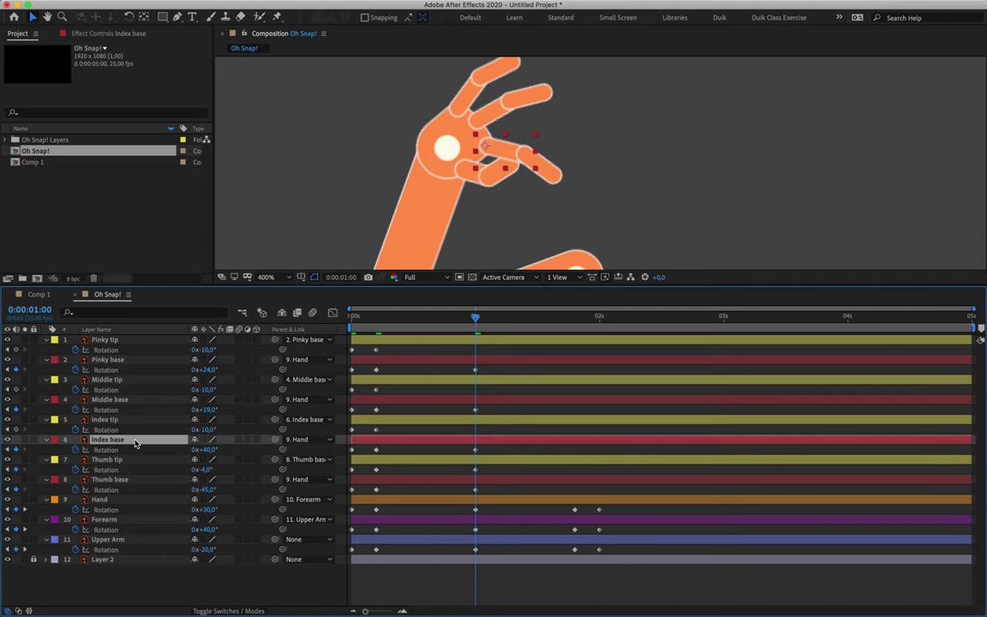
Set the Index base's rotation to 50° and the Index tip's rotation to 65° at 0:00:01:00.
left_click_drag(214, 449, 212, 453)
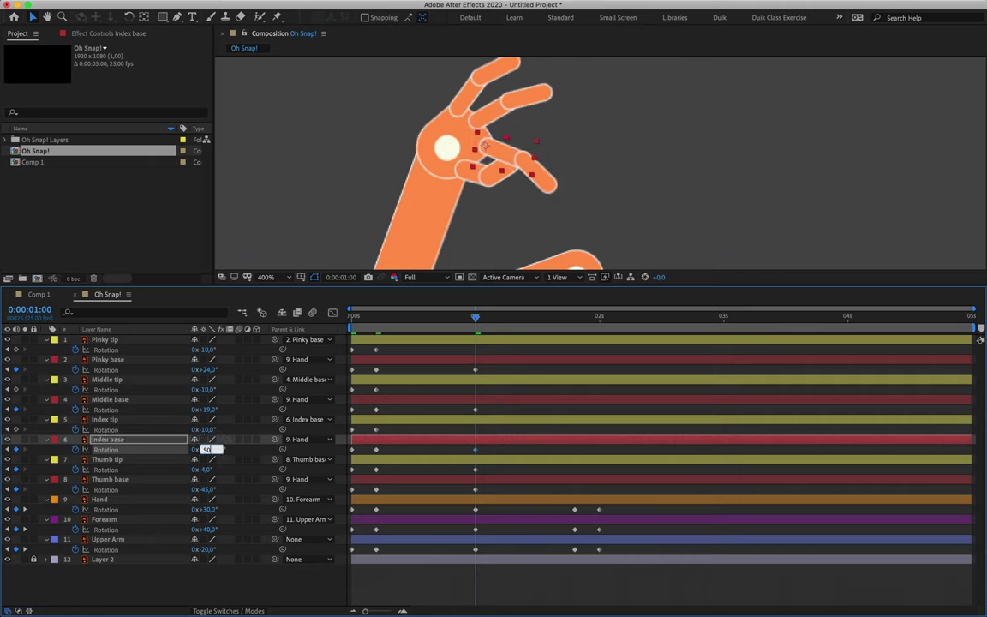
key("Return")
left_click_drag(206, 430, 250, 433)
left_click(208, 430)
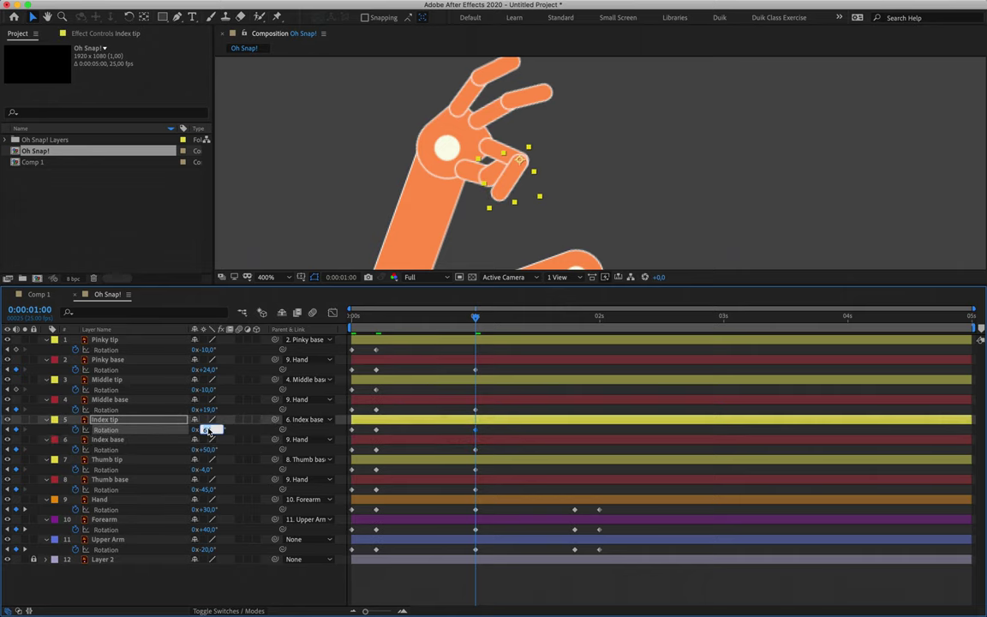
type("65")
key("Return")
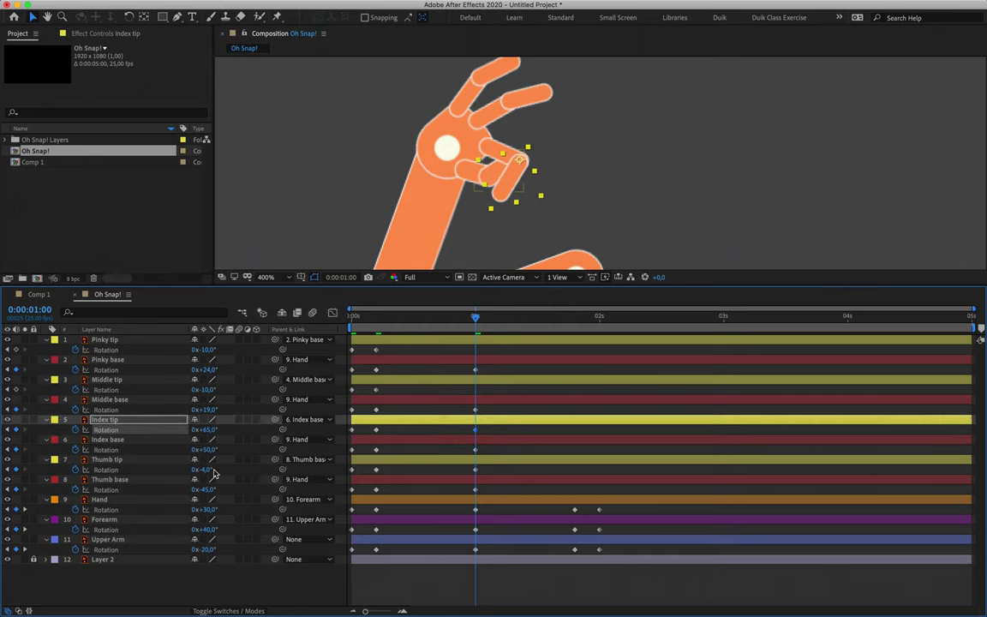
Refine the pinch at 0:00:01:00 with rotations of -7° for Thumb base, -27° for Thumb tip, 34° for Index base and 78° for Index tip.
left_click_drag(199, 470, 219, 434)
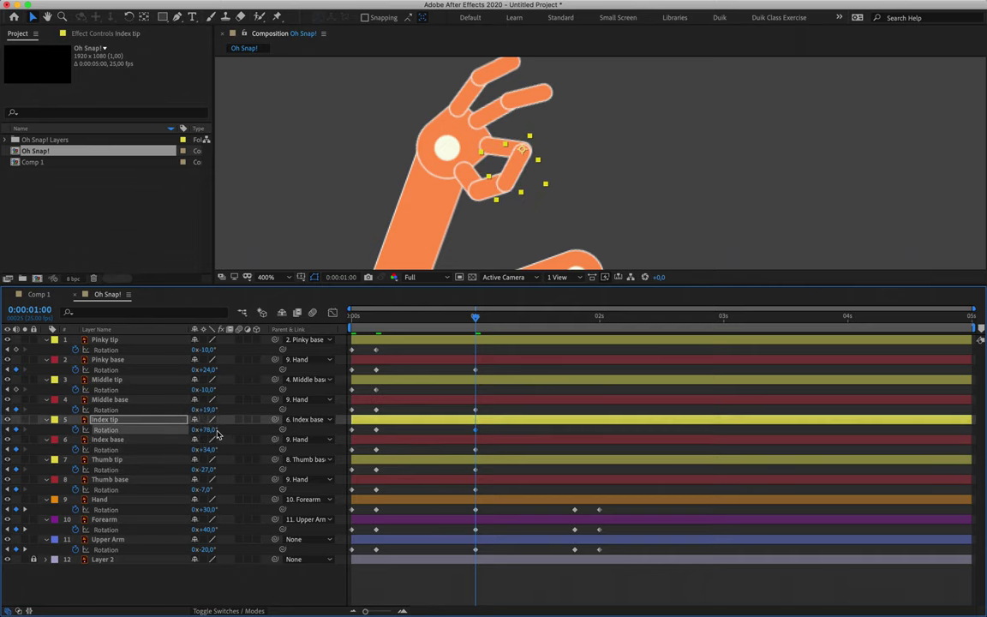
left_click_drag(207, 345, 207, 345)
left_click(135, 480)
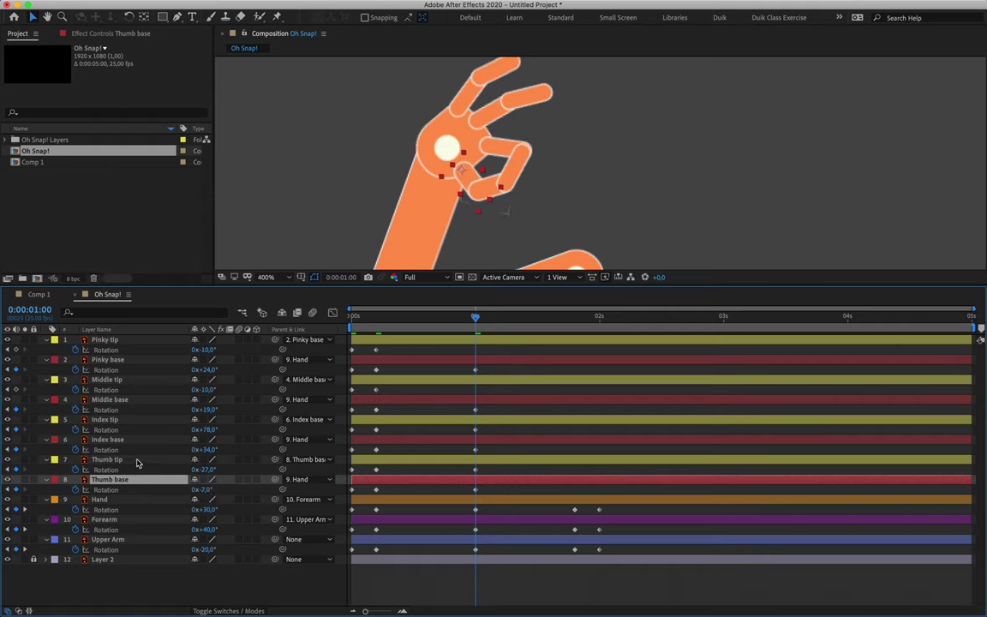
left_click(107, 459)
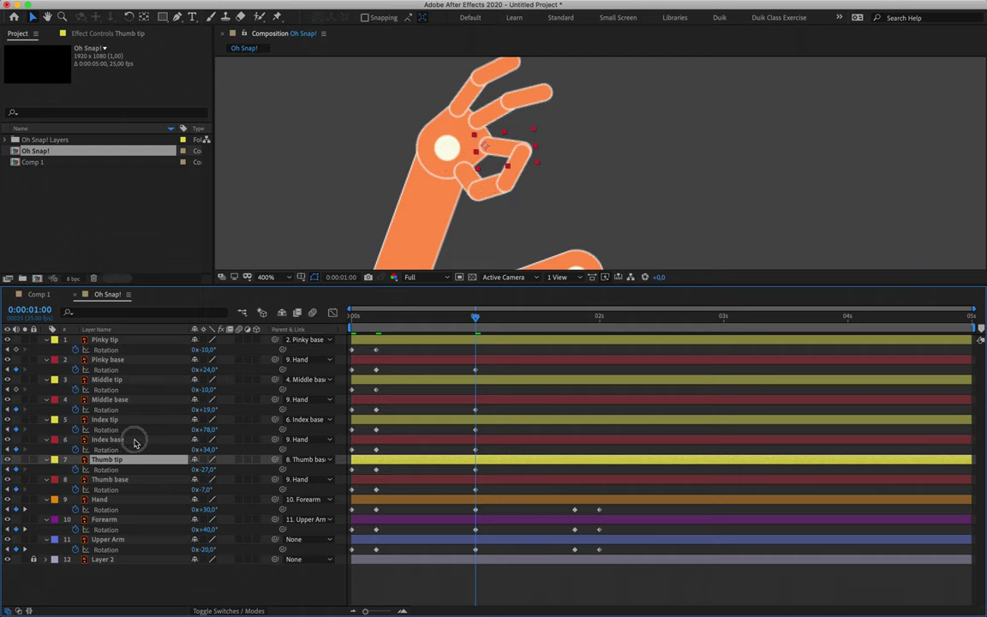
left_click(133, 441)
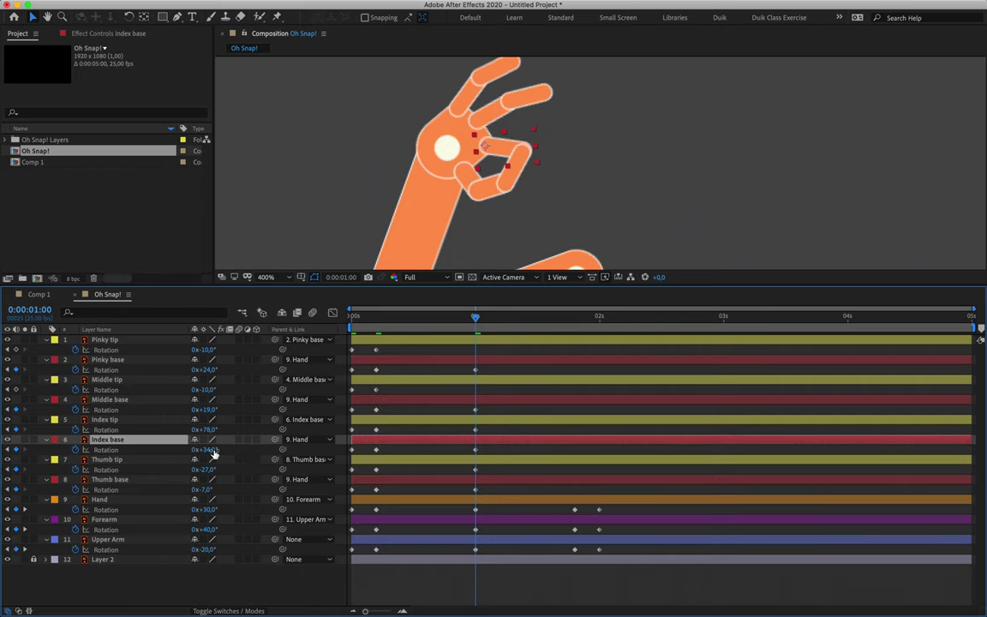
left_click(132, 420)
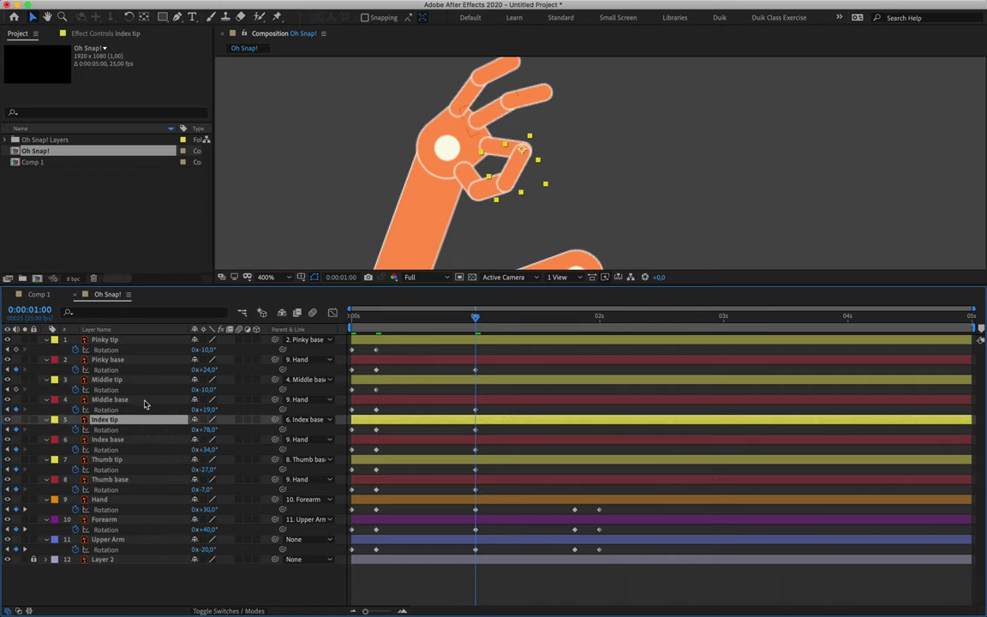
Curl the remaining fingers at 0:00:01:00 by rotating Middle base 49°, Middle tip 47°, Pinky base 68° and Pinky tip 52°.
left_click(138, 400)
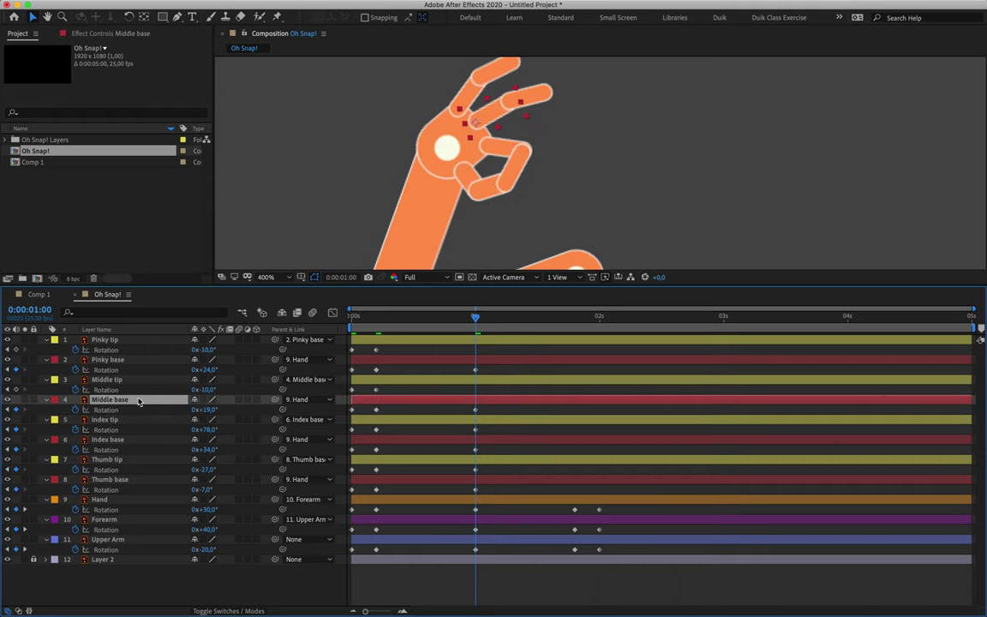
left_click_drag(220, 409, 245, 349)
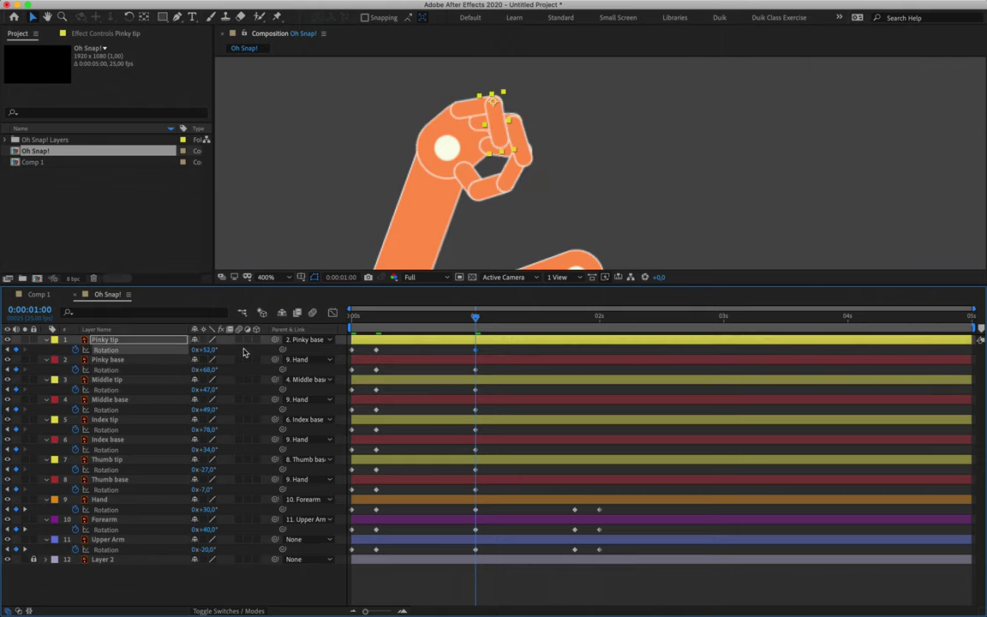
mouse_move(480, 317)
left_mouse_down()
mouse_move(493, 317)
mouse_move(373, 314)
mouse_move(477, 319)
left_mouse_up()
Review the rotation keyframes of the finger and thumb layers at 0:00:01:00.
left_click_drag(460, 348, 505, 484)
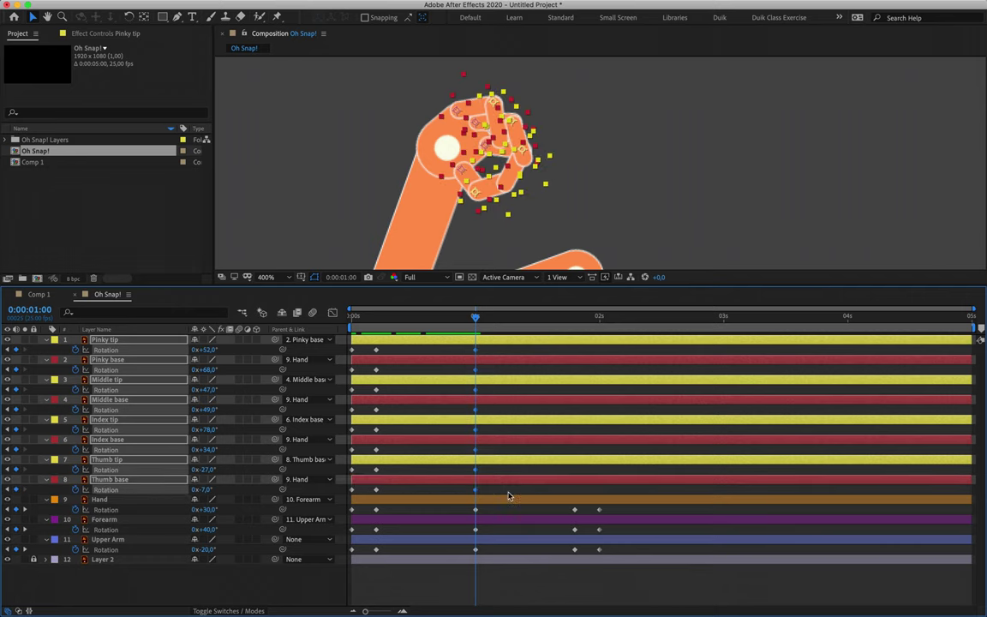
left_click(469, 362)
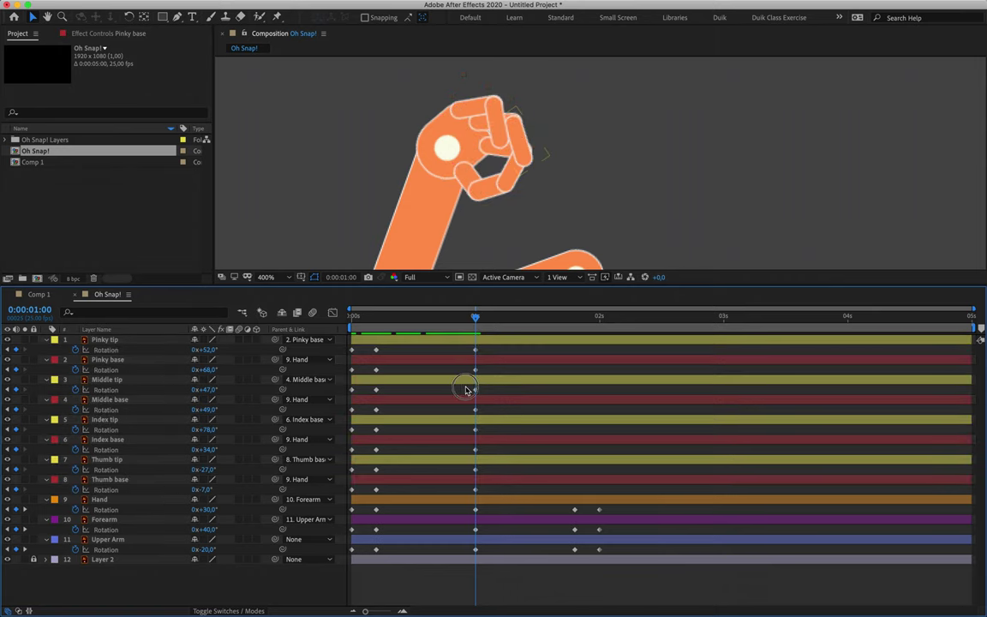
left_click(474, 389)
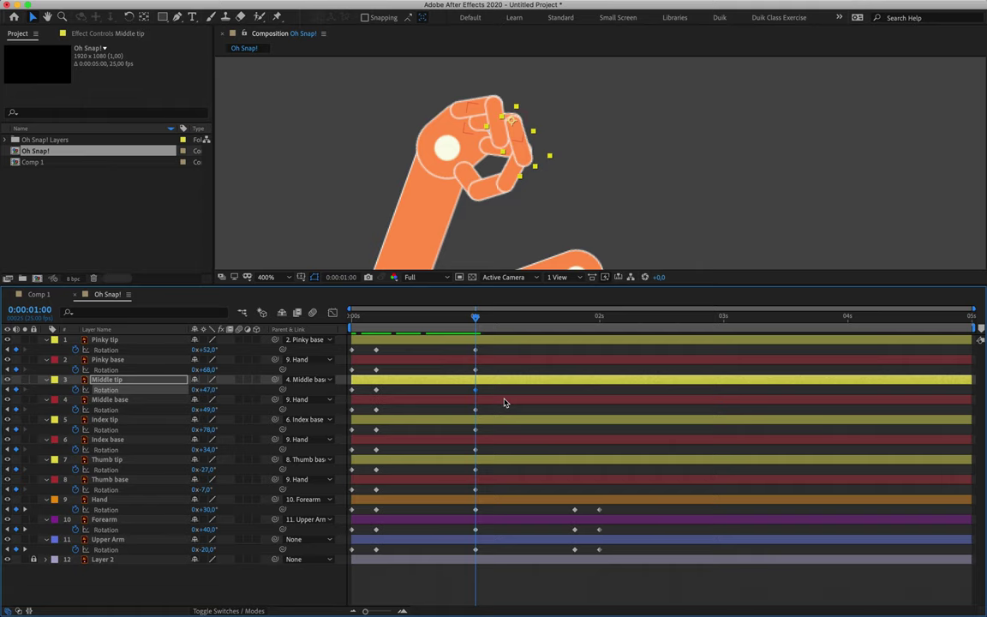
left_click_drag(455, 404, 498, 434)
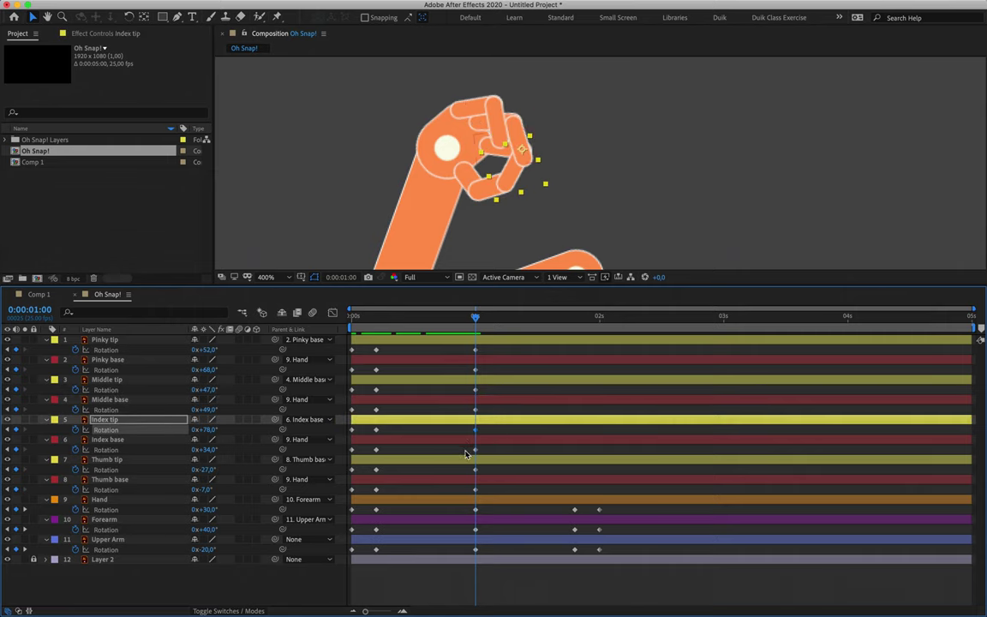
left_click_drag(463, 441, 504, 451)
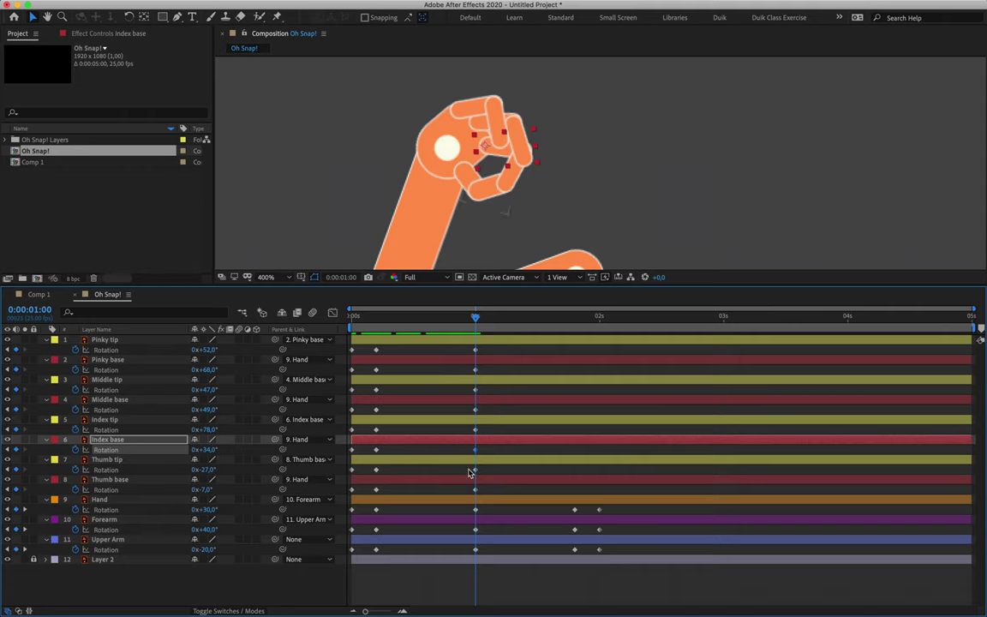
left_click_drag(470, 472, 510, 477)
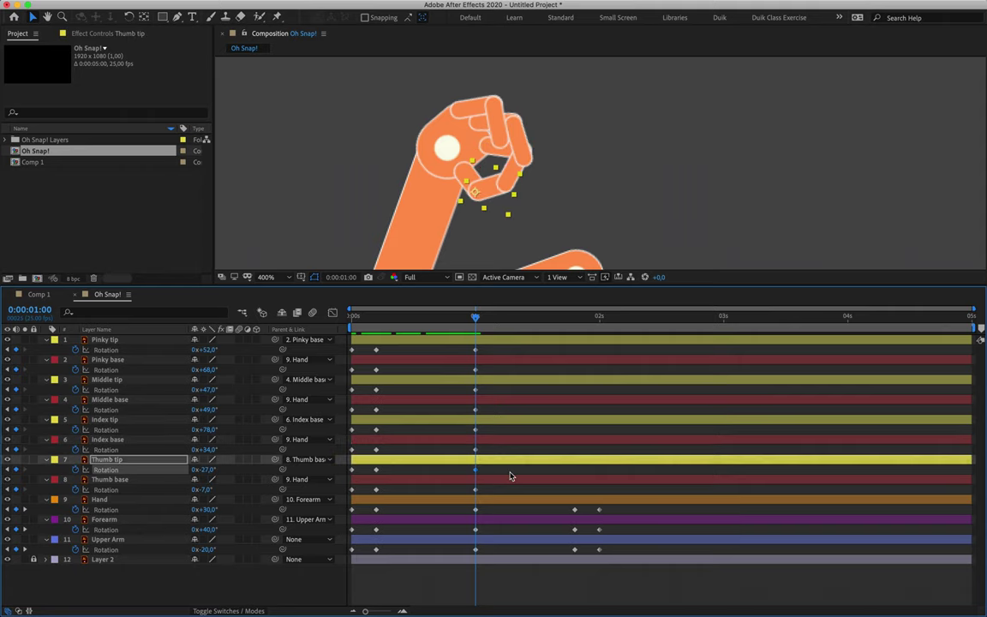
left_click_drag(462, 489, 502, 503)
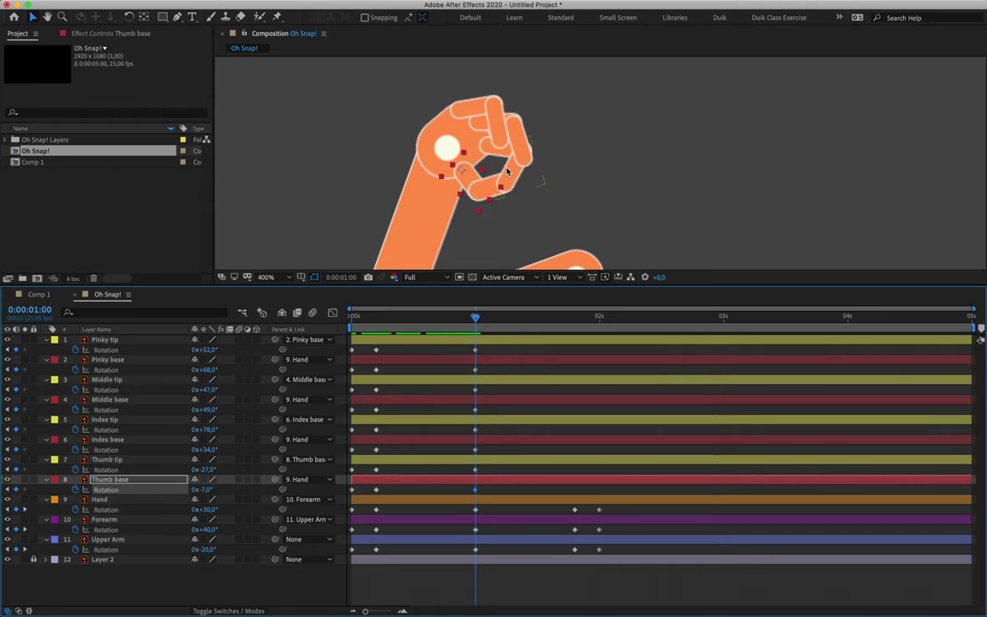
Copy the Pinky tip, Pinky base and Middle tip rotation keyframes from 0:00:00:05 to 0:00:01:20.
key("/")
left_click_drag(424, 315, 573, 326)
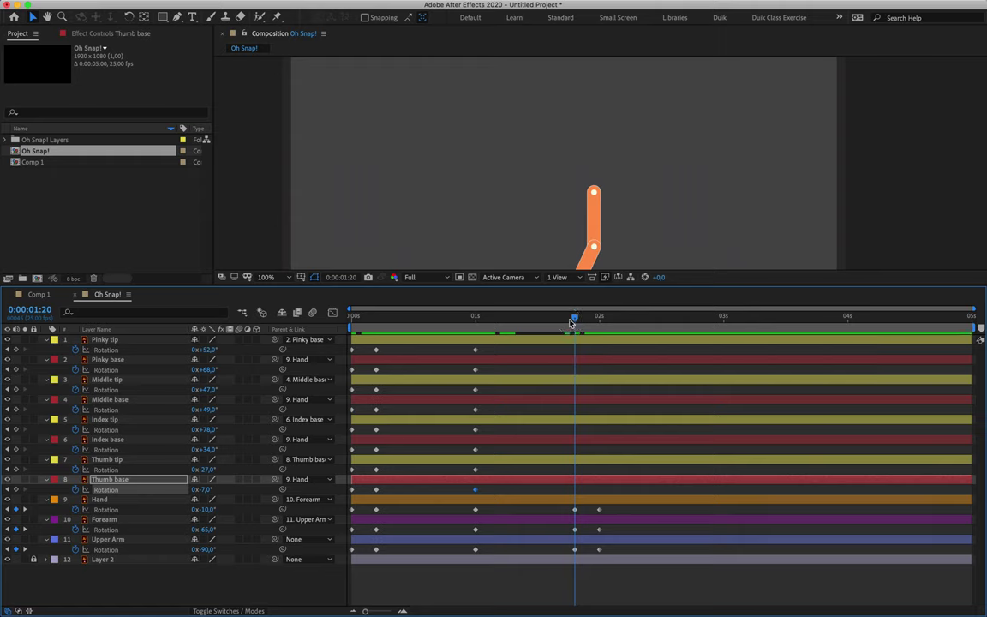
left_click(381, 351)
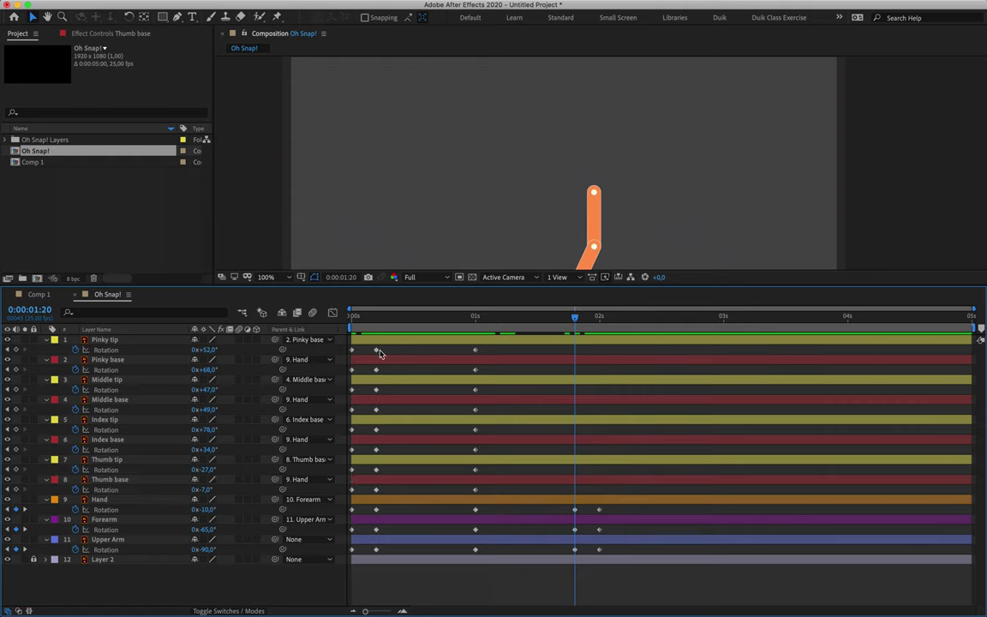
left_click(377, 350)
key("ctrl+c")
key("ctrl+v")
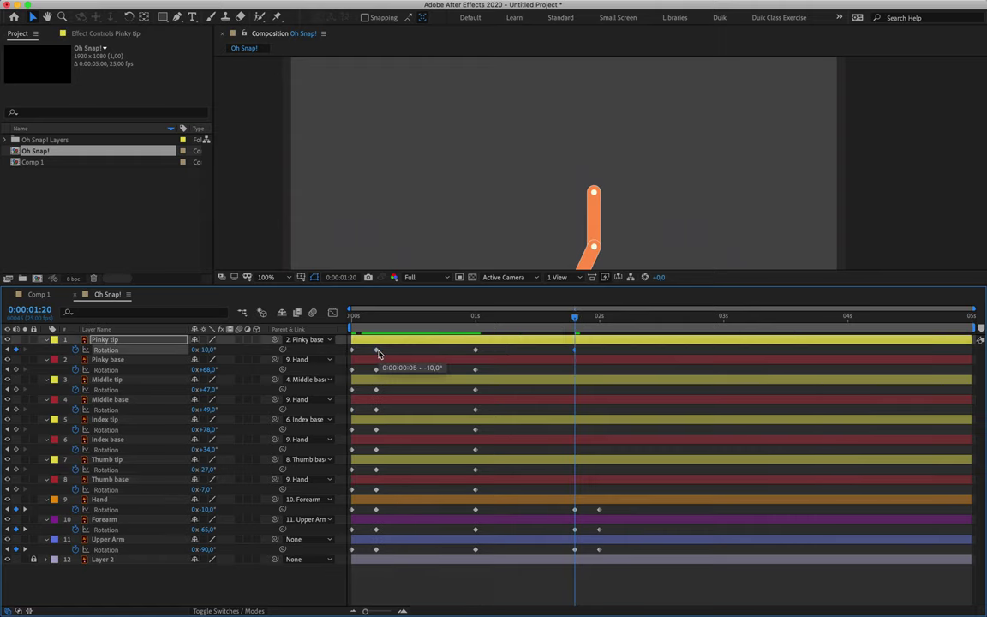
left_click(375, 370)
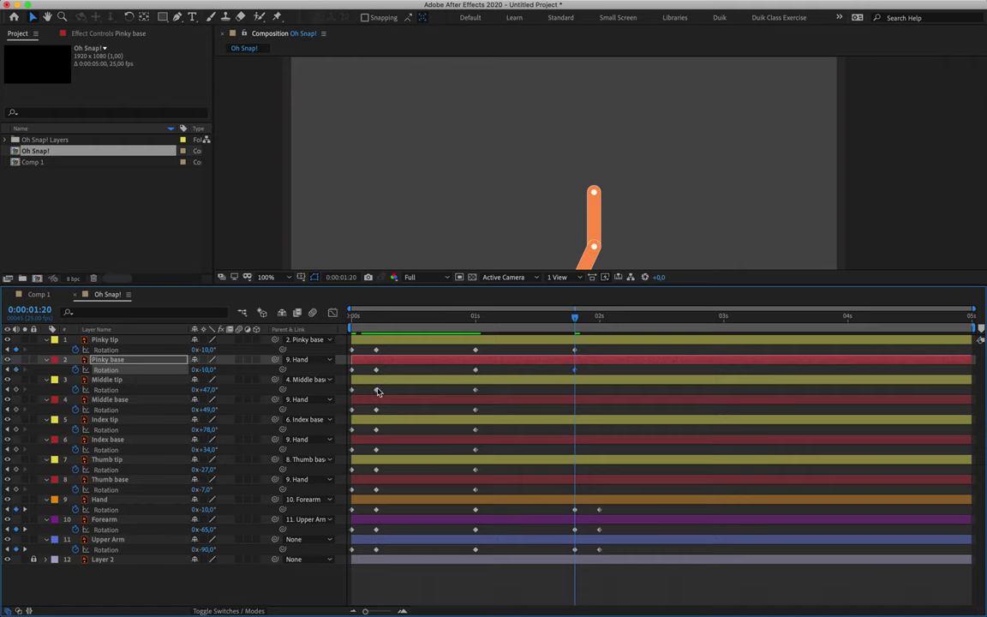
left_click(377, 390)
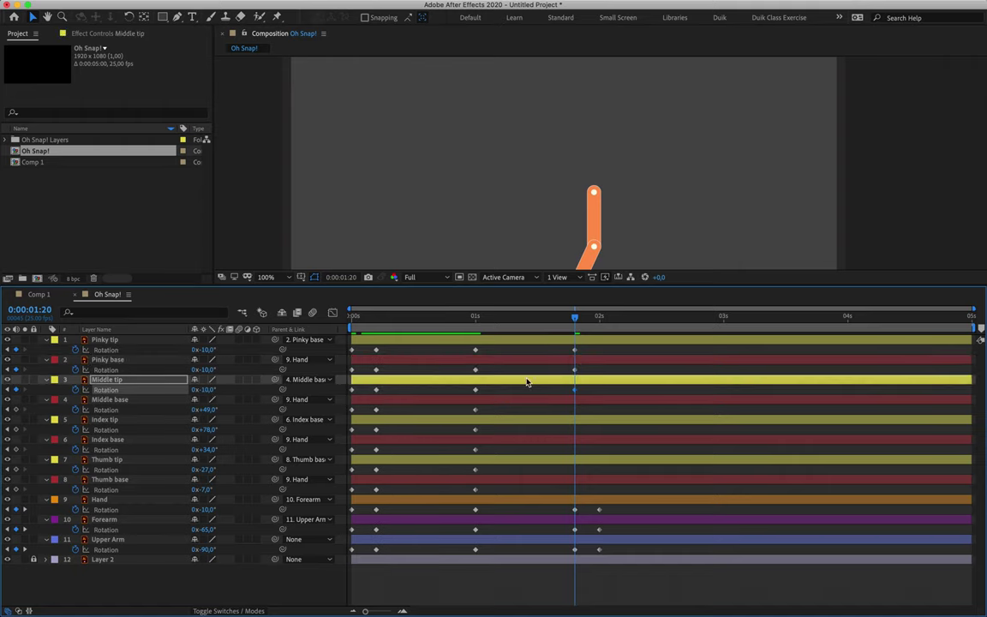
left_click_drag(494, 388, 390, 437)
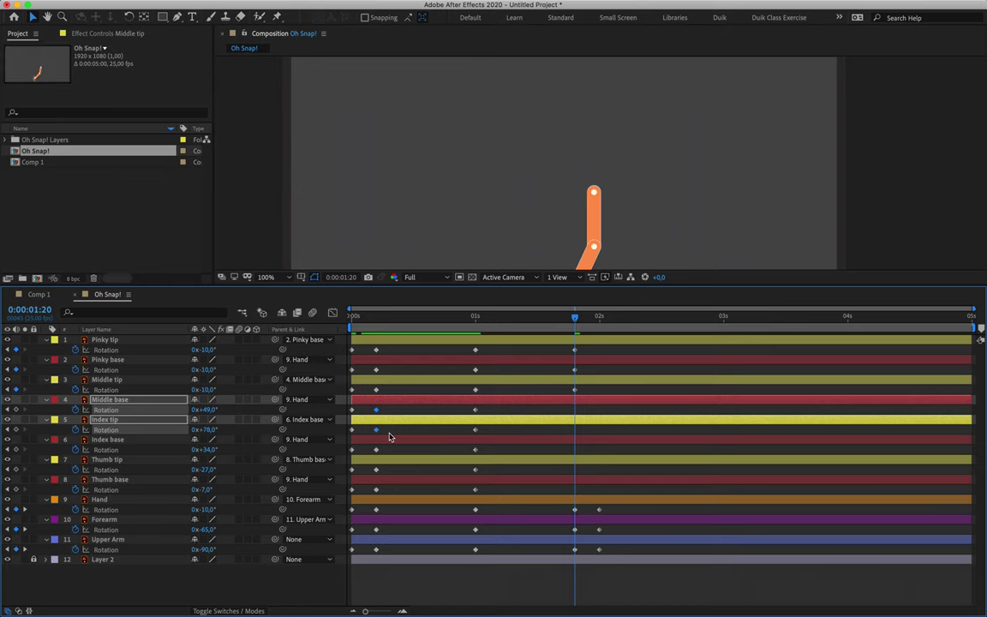
key("super+d")
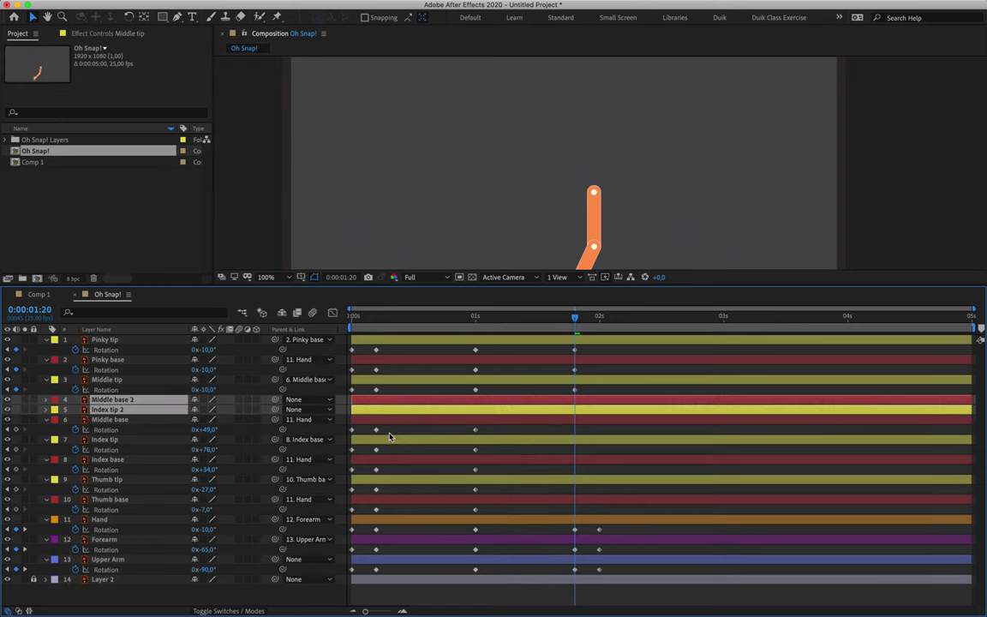
key("super+z")
left_click(377, 410)
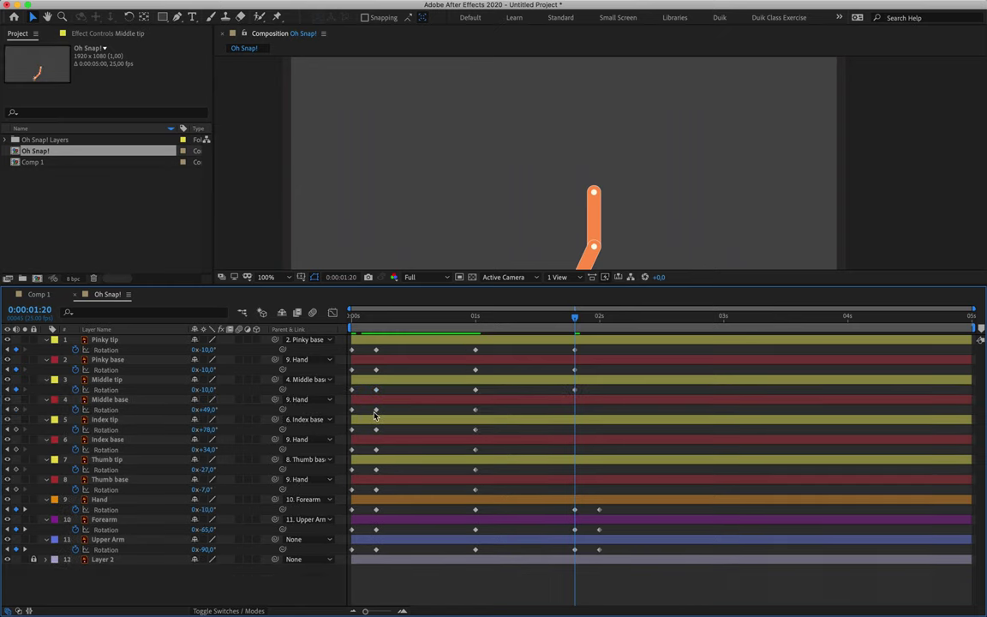
key("super+d")
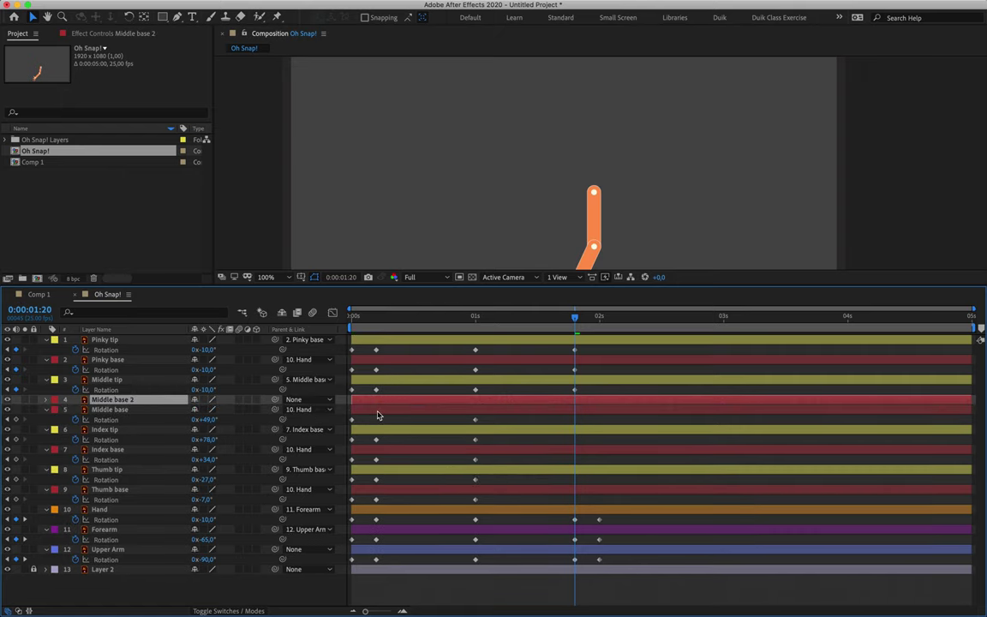
key("super+z")
Copy the Middle base, Index tip, Index base, Thumb tip and Thumb base rotation keyframes from 0:00:00:05 to 0:00:01:20.
left_click(377, 410)
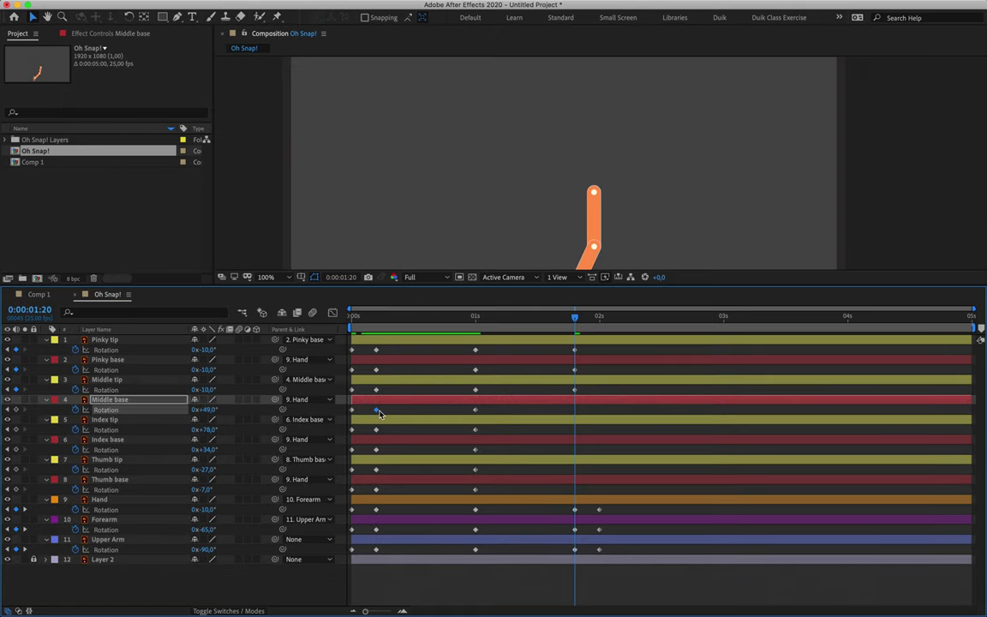
key("super+space")
key("Escape")
left_click(377, 429)
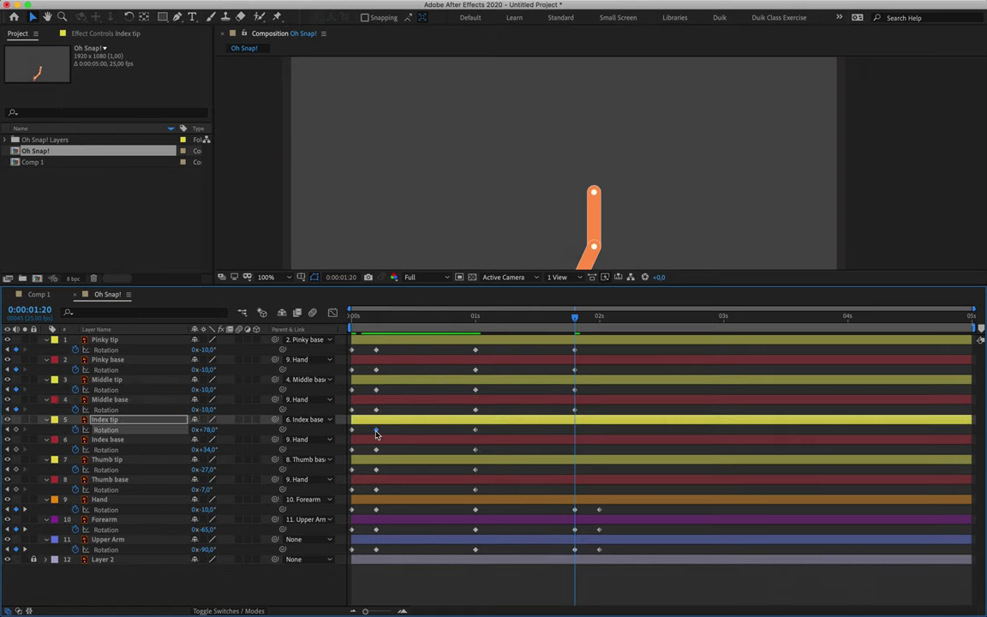
left_click(377, 449)
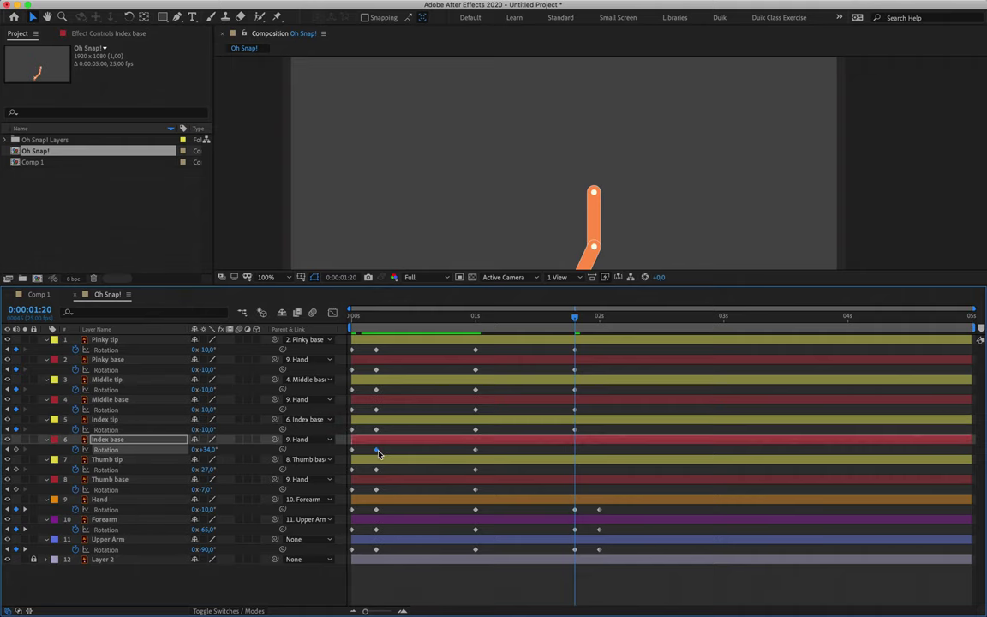
left_click(377, 470)
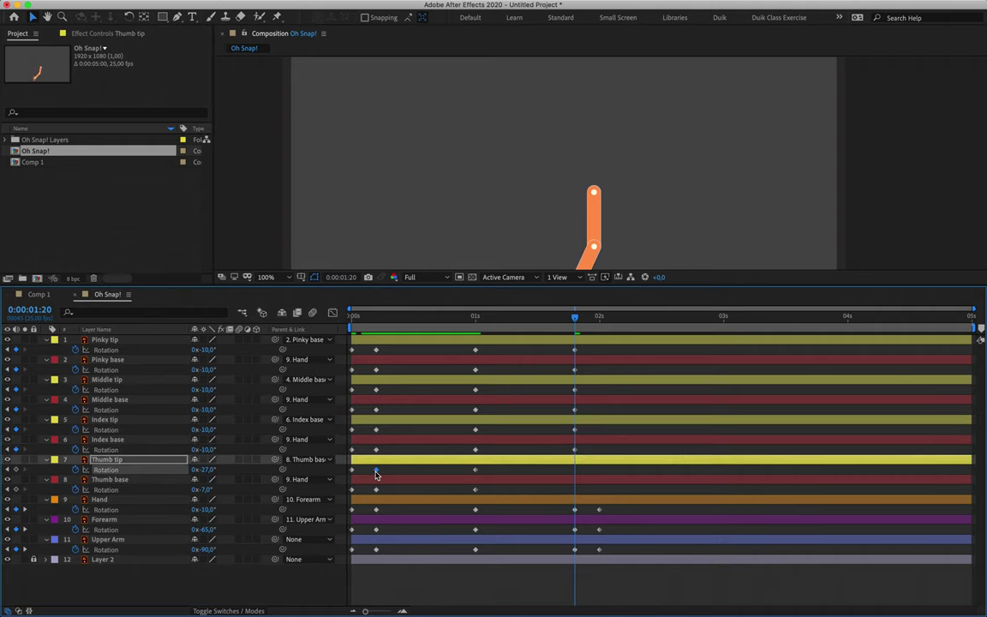
left_click(377, 489)
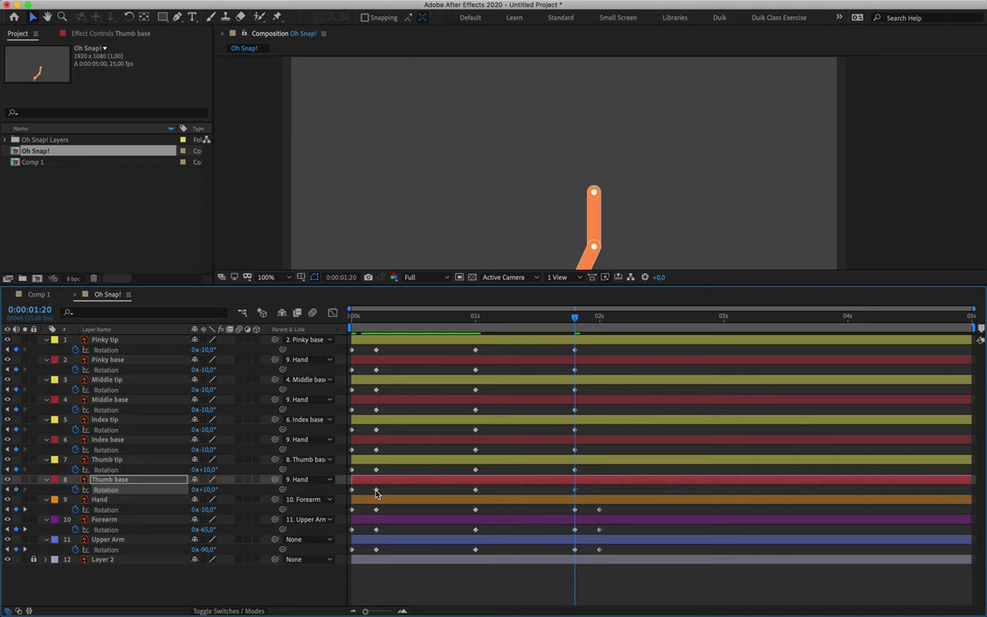
Copy the Pinky tip, Pinky base, Middle tip and Middle base rotation keyframes from 0:00:00:00 to 0:00:02:00.
left_click(599, 316)
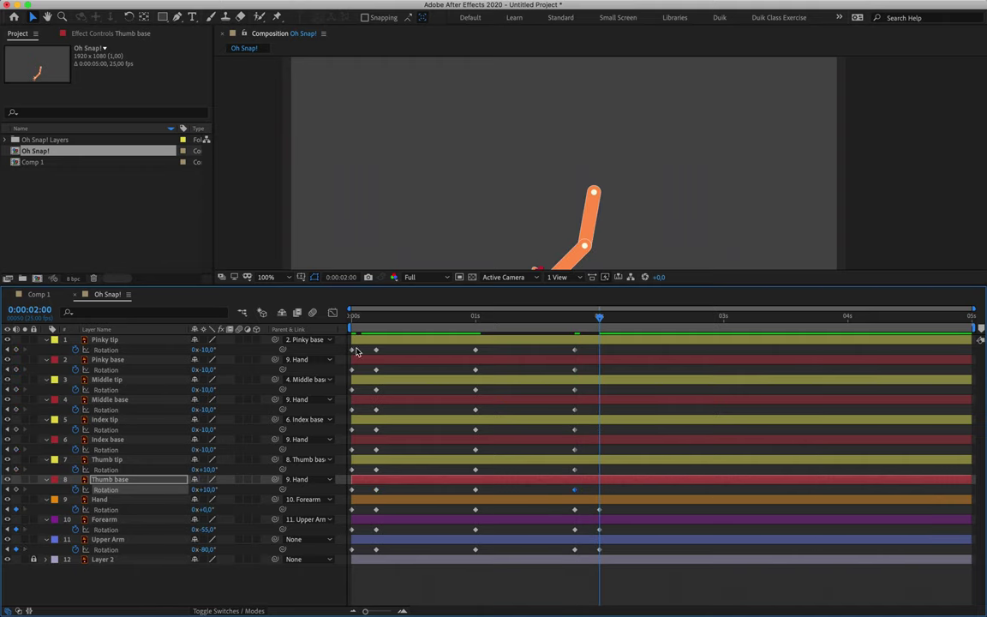
left_click(353, 351)
key("ctrl+c")
key("ctrl+v")
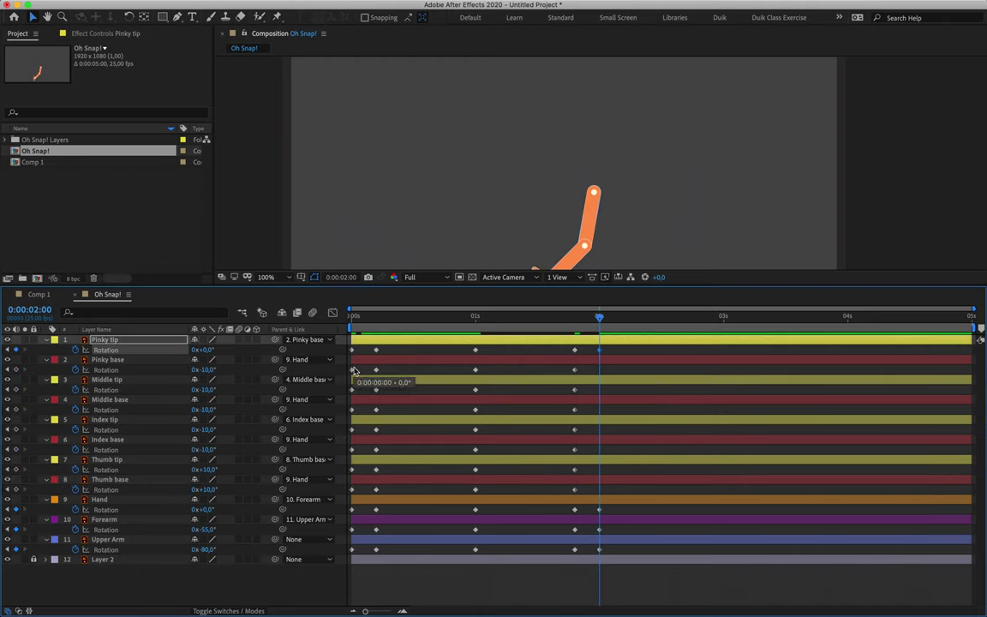
left_click(353, 371)
left_click(352, 390)
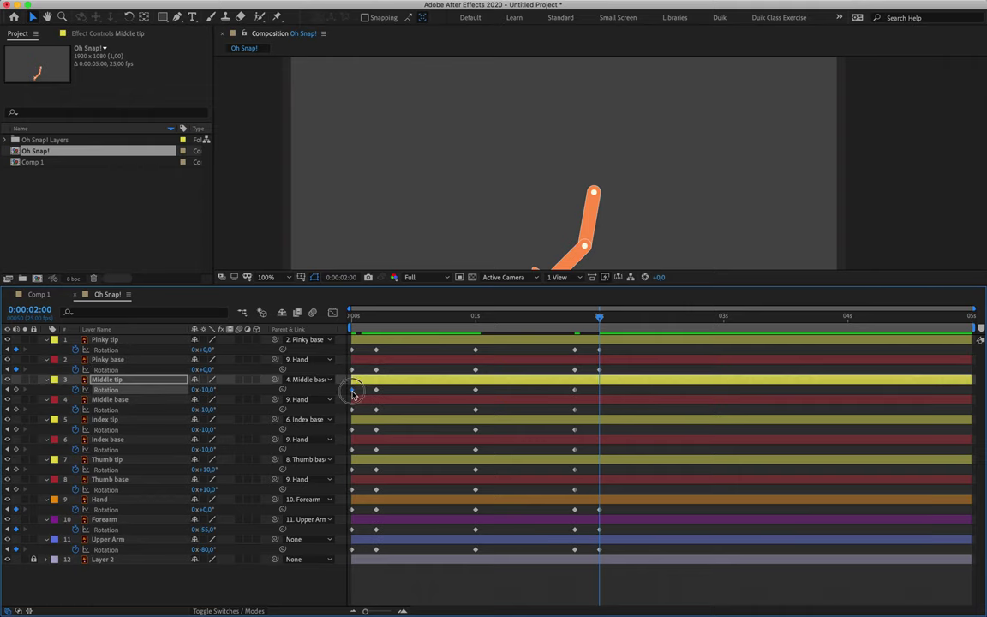
key("ctrl+v")
left_click(353, 411)
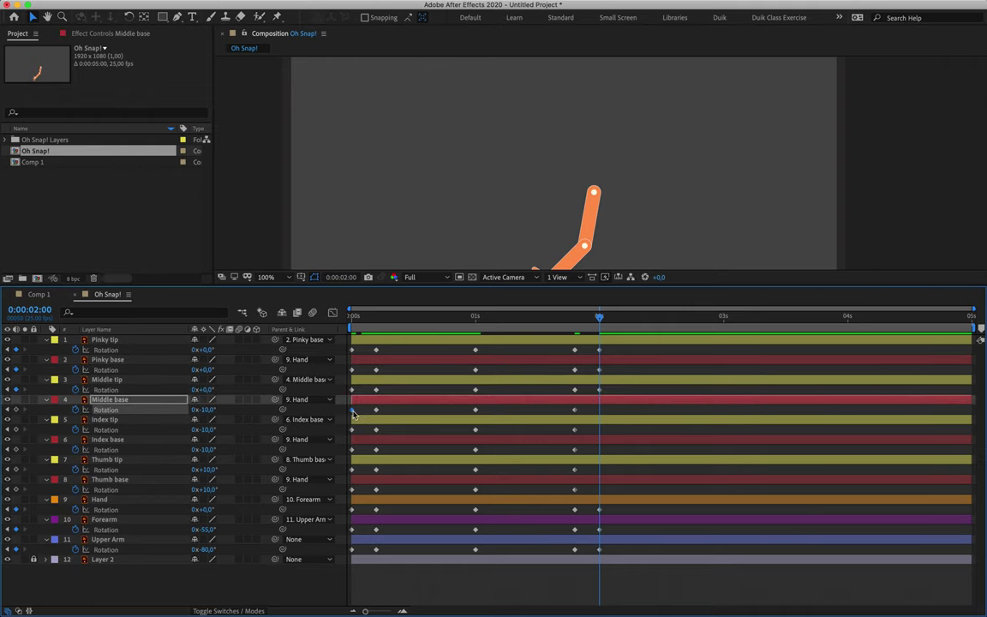
Copy the Index tip, Index base, Thumb tip and Thumb base rotation keyframes from 0:00:00:00 to 0:00:02:00.
left_click(352, 430)
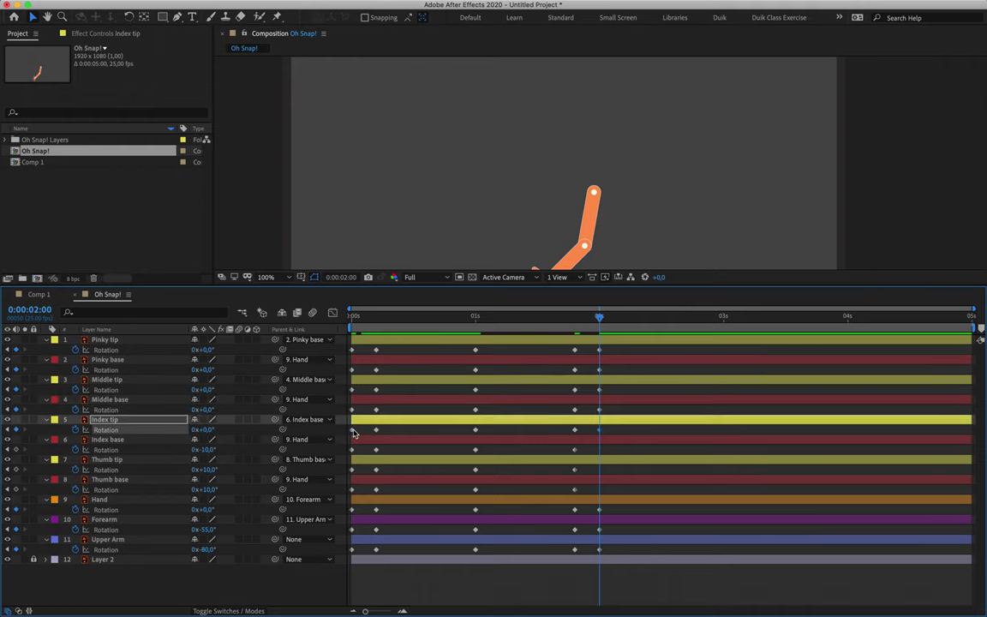
key("ctrl+v")
left_click(352, 450)
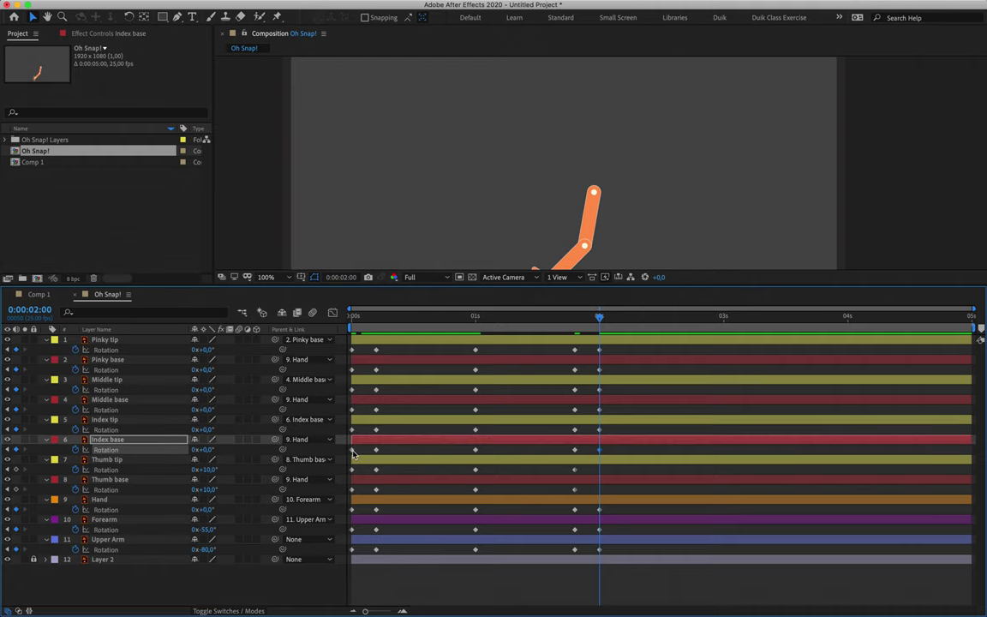
left_click(352, 469)
key("ctrl+v")
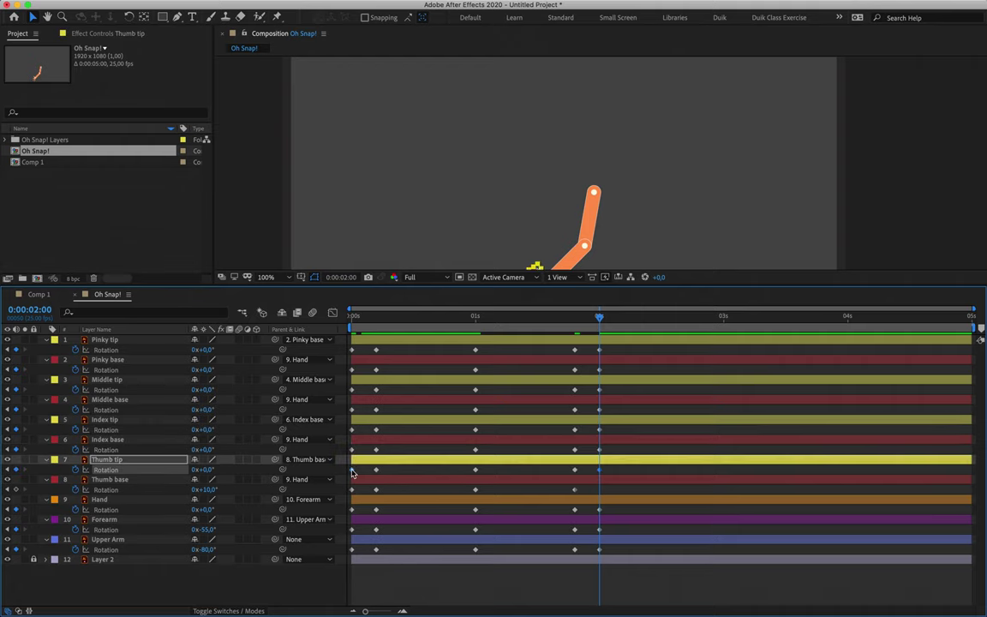
left_click(355, 494)
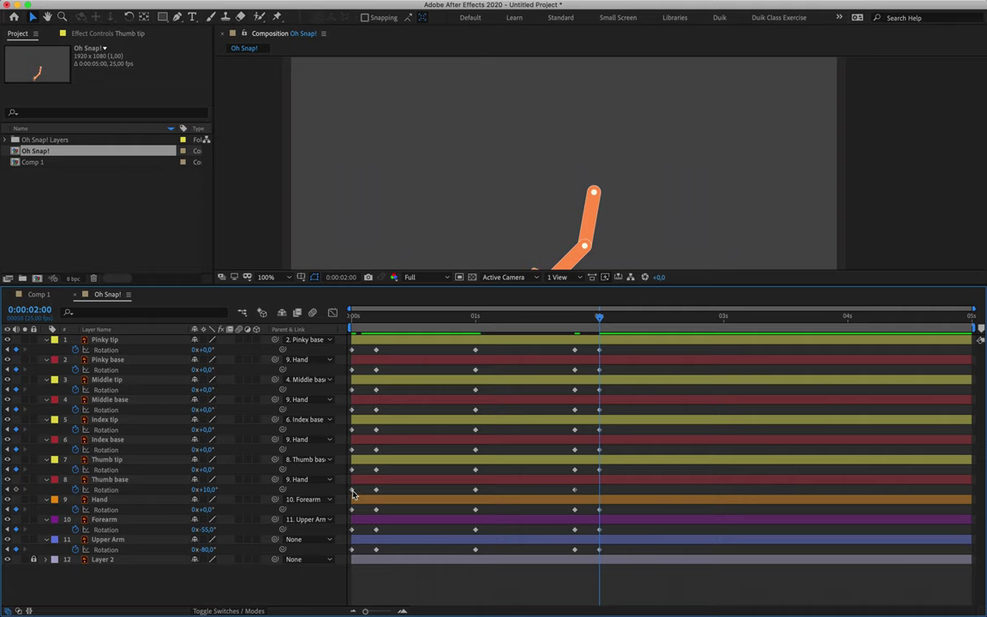
left_click(353, 495)
key("ctrl+v")
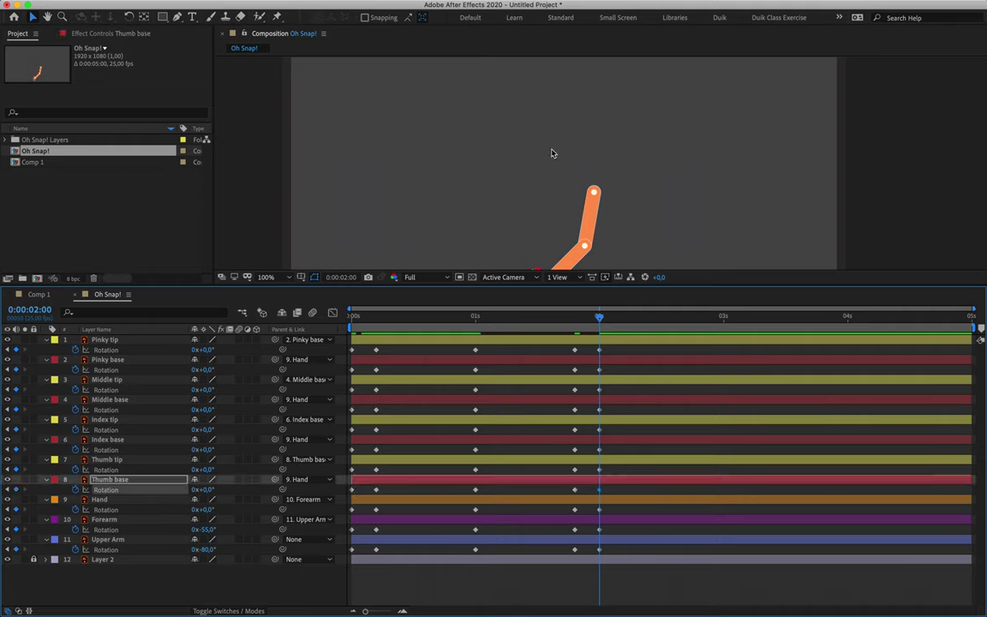
Preview the whole arm and finger animation from the start of the composition.
left_click(506, 112)
key("Home")
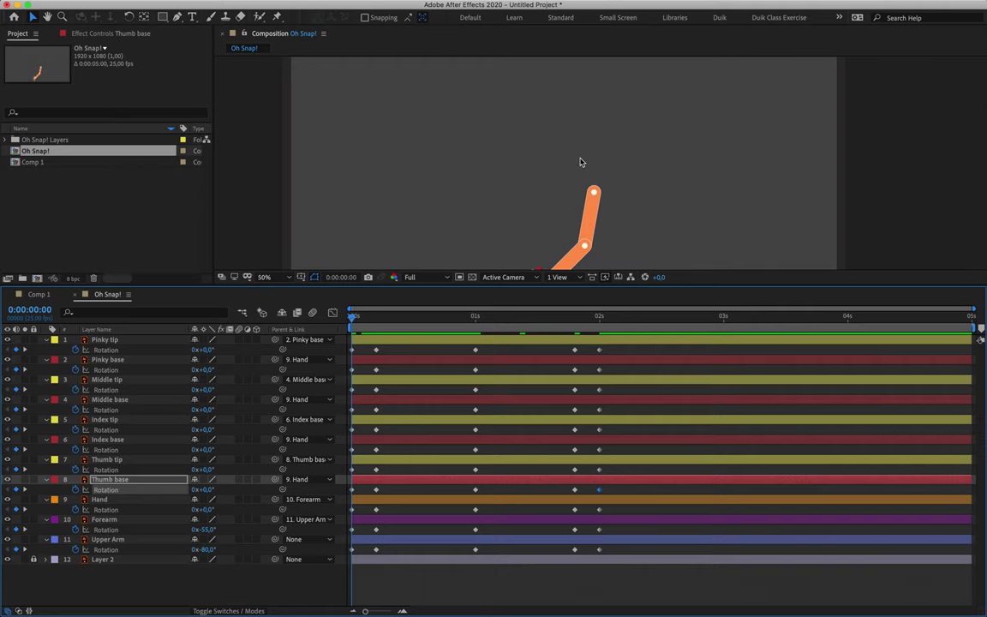
scroll(580, 162, "down", 1)
key("space")
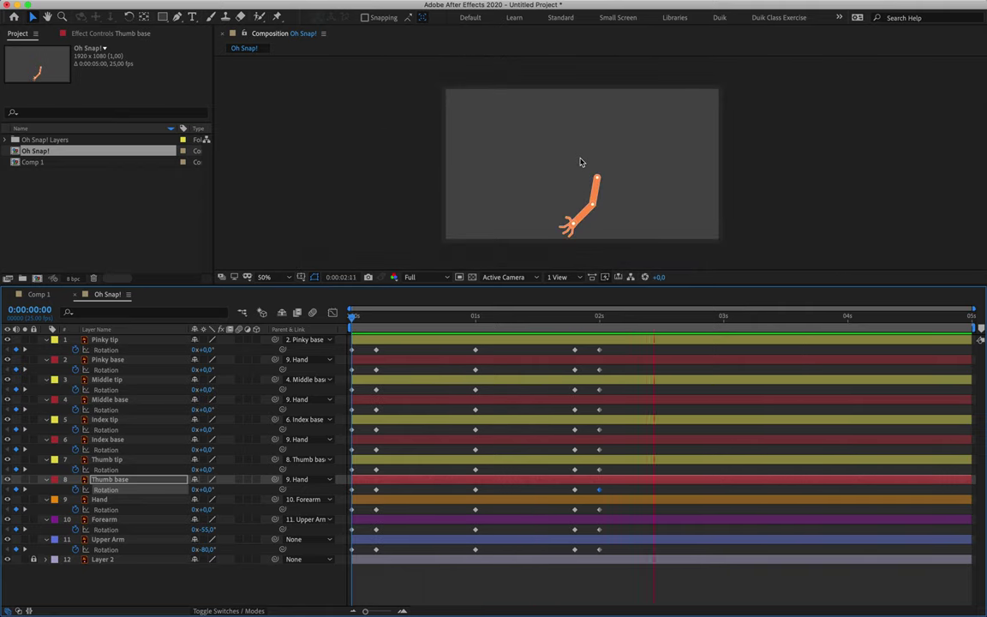
key("space")
key("space")
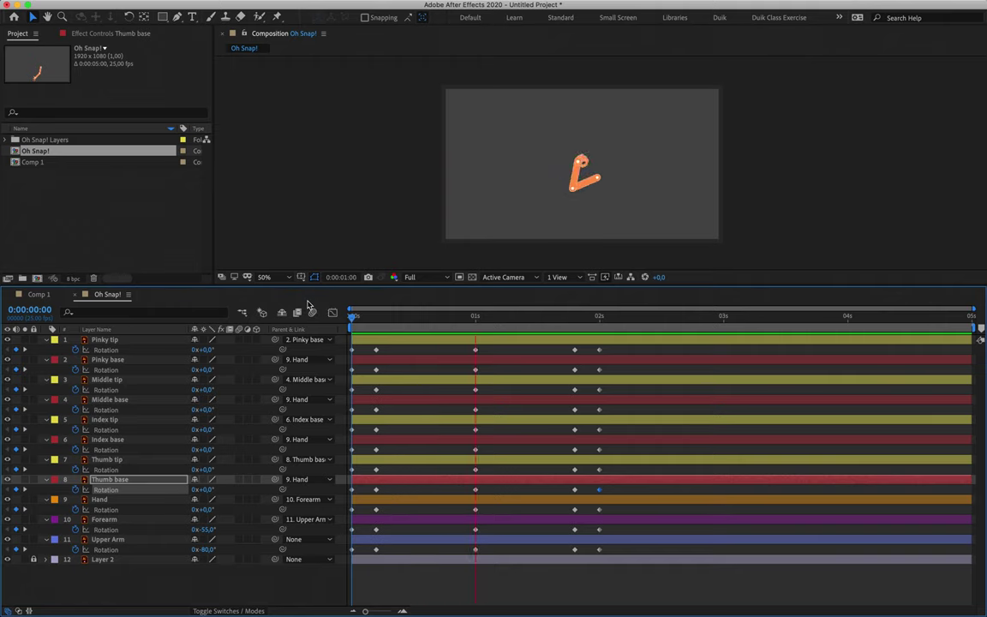
left_click_drag(383, 317, 353, 317)
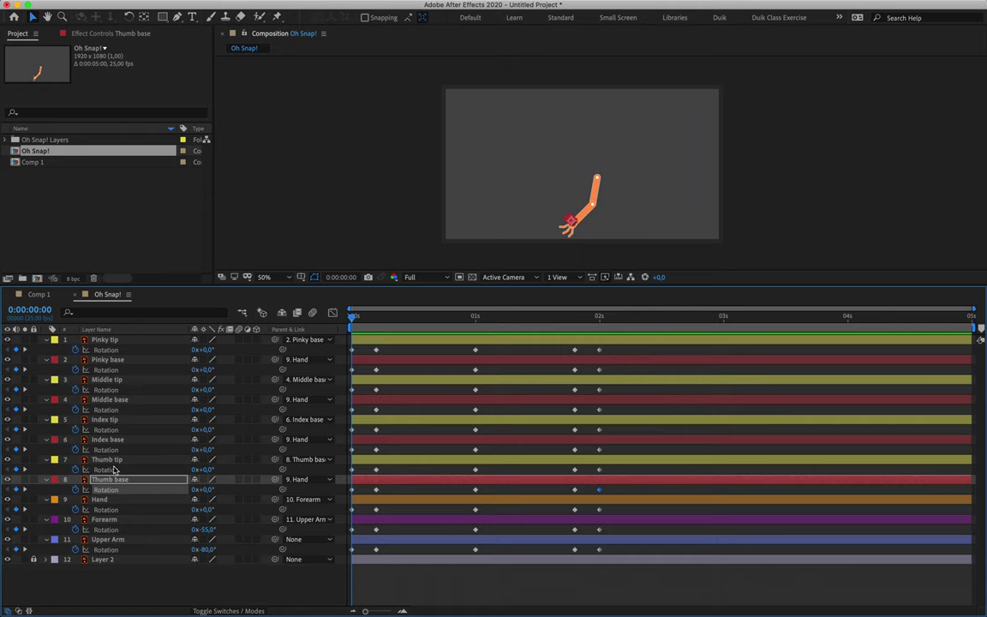
Apply Easy Ease to the rotation keyframes of all arm and finger layers and show their speed curves in the Graph Editor.
key("super+a")
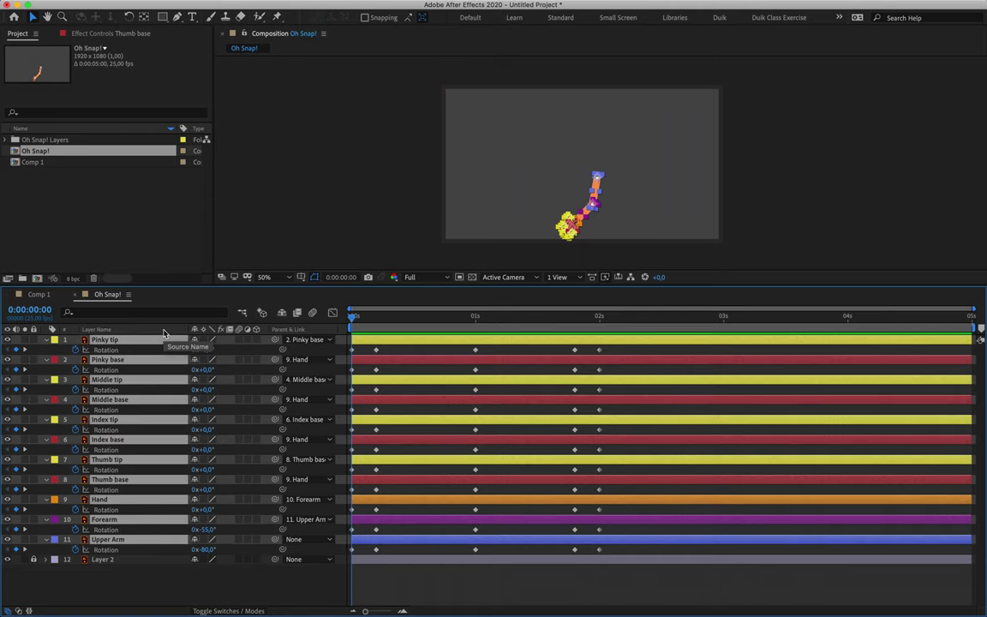
left_click_drag(641, 352, 188, 553)
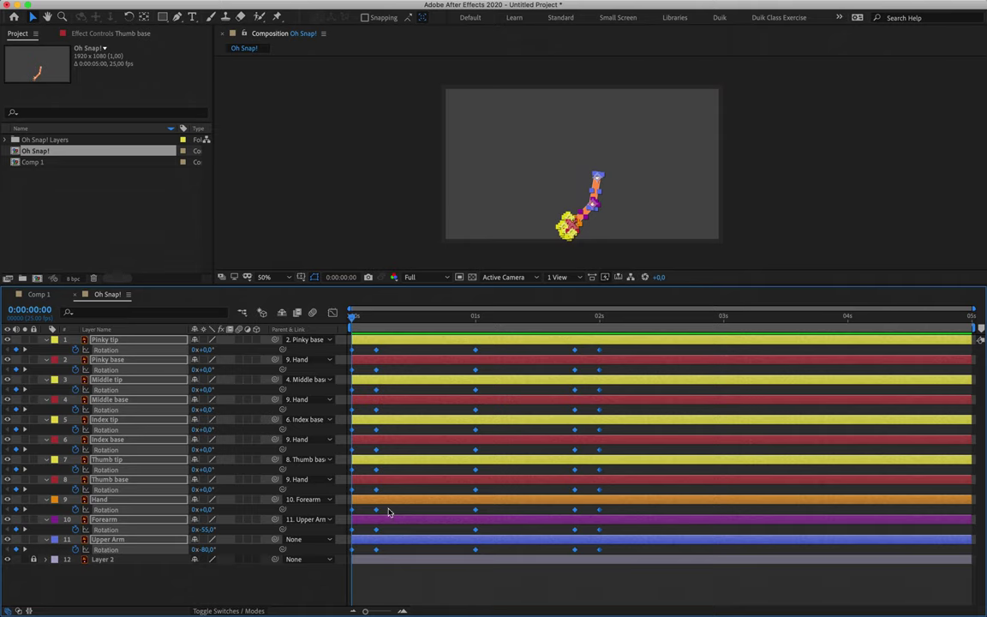
key("F9")
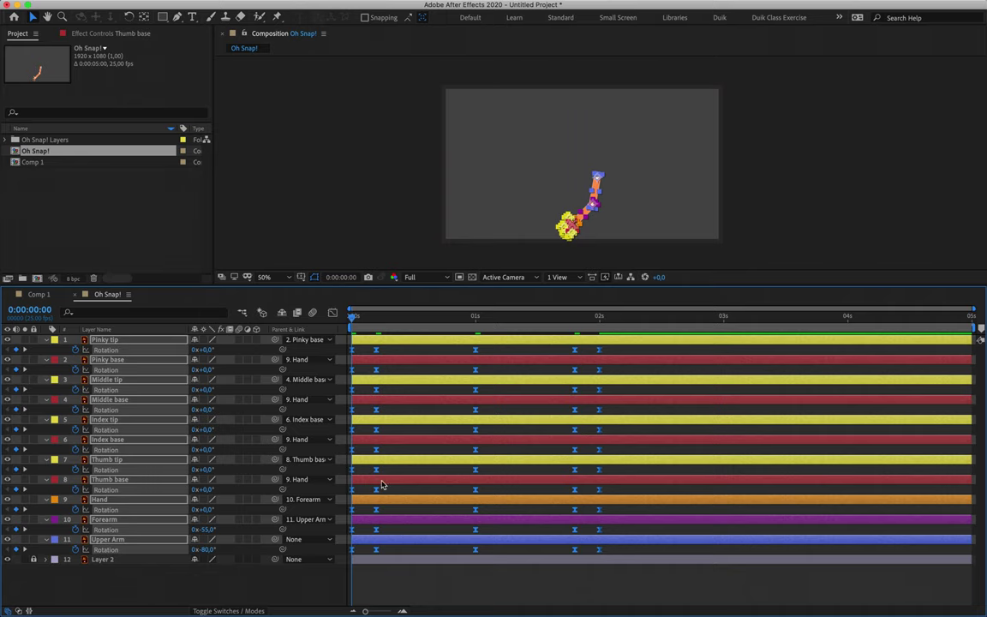
left_click(334, 314)
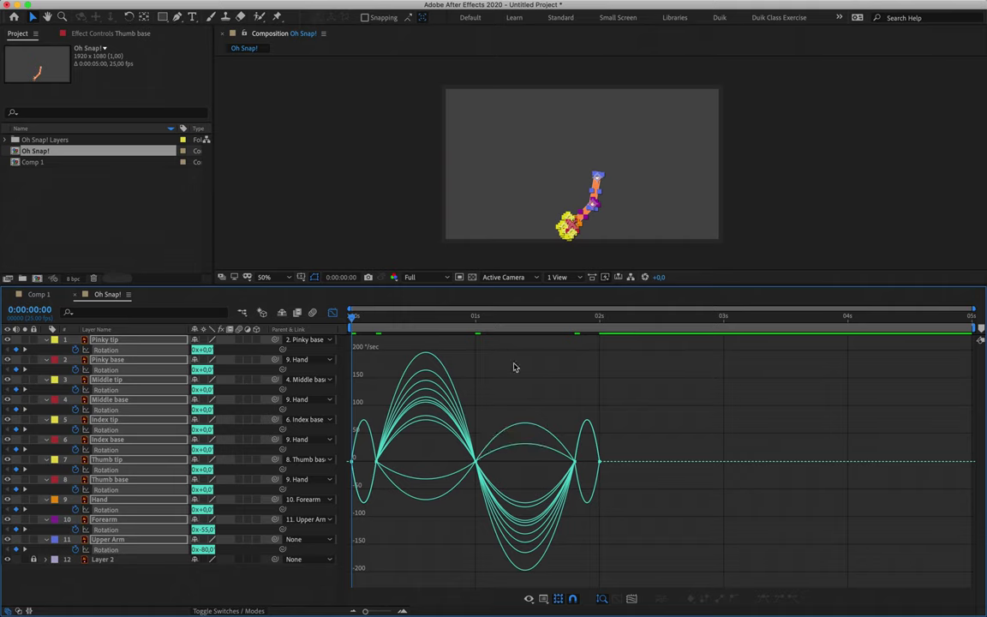
key("space")
Lengthen the facing ease handles between 0:00:00:00 and 0:00:00:05 to about 1.5 frames each and preview the start.
left_click_drag(370, 317, 377, 379)
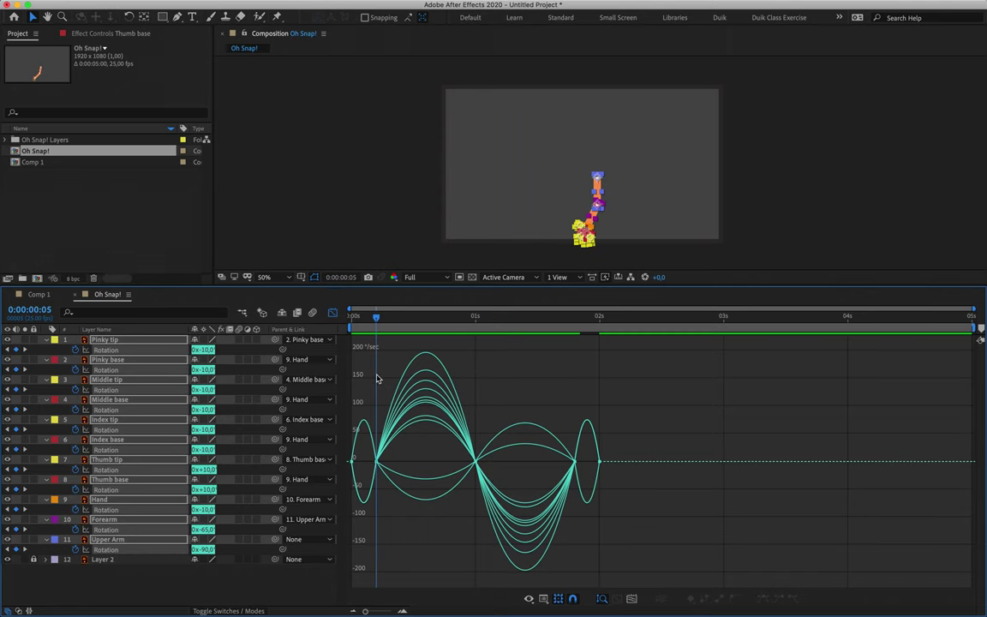
scroll(377, 379, "up", 5)
scroll(446, 478, "left", 2)
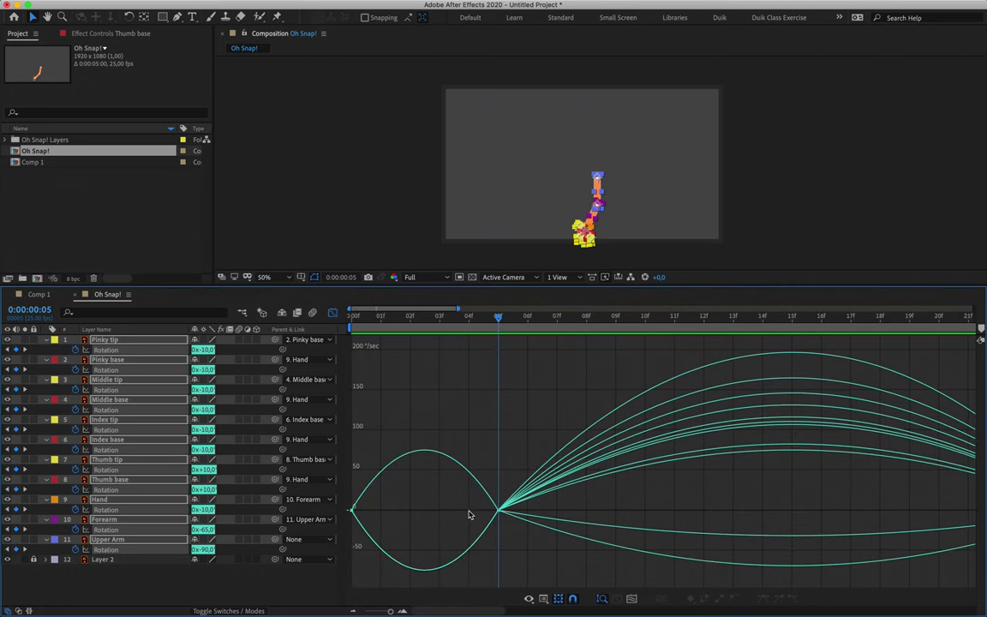
left_click_drag(460, 495, 538, 535)
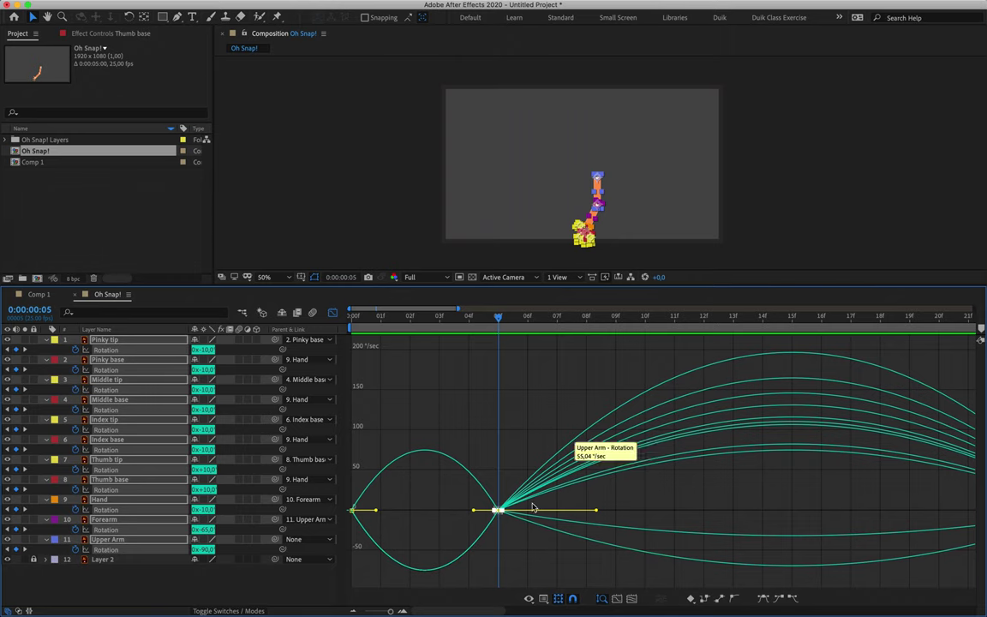
left_click(511, 477)
left_click(499, 509)
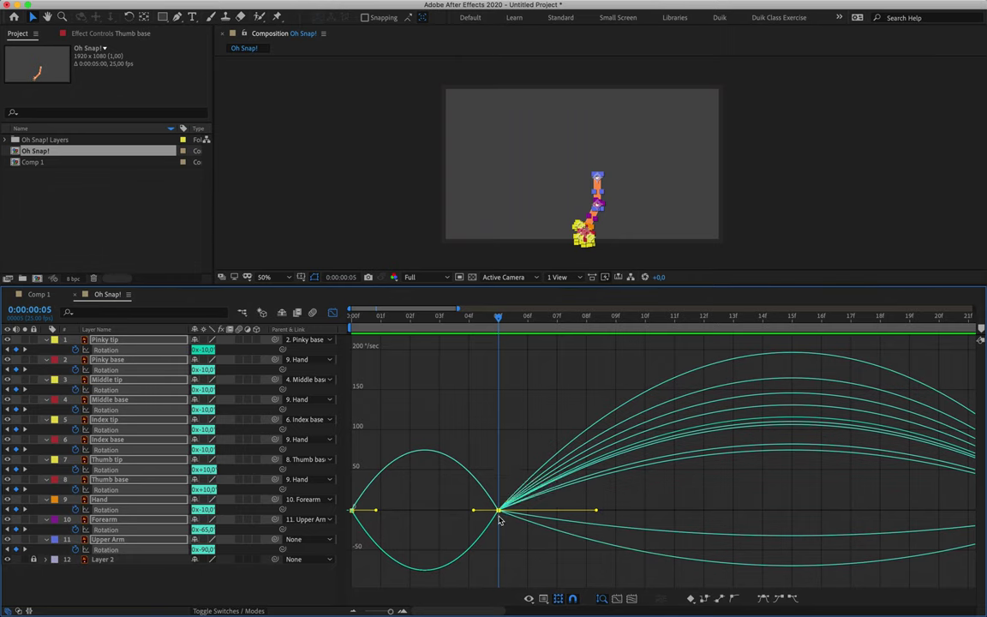
left_click_drag(456, 489, 551, 551)
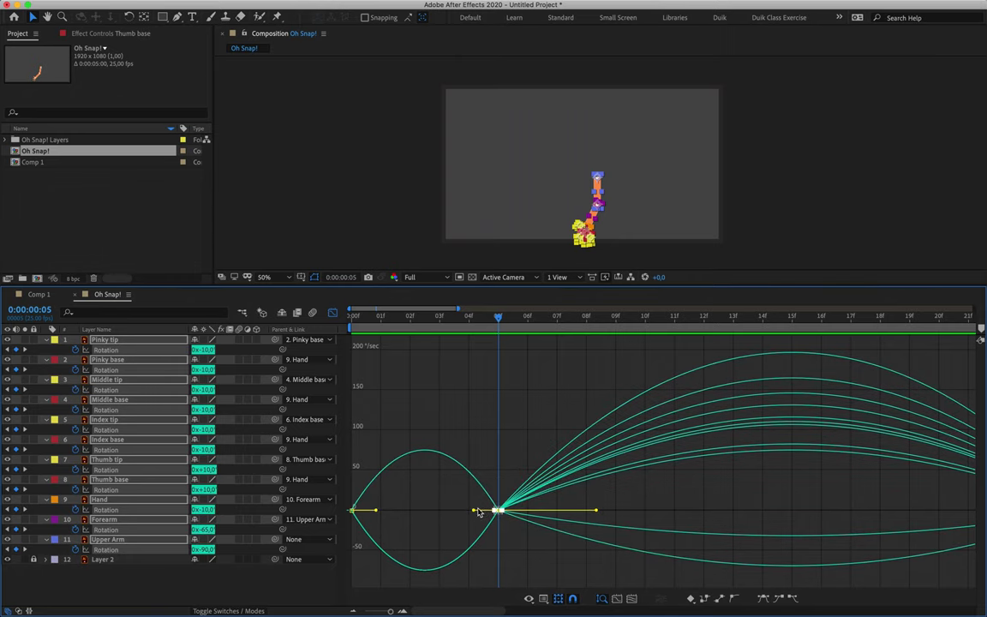
left_click_drag(474, 511, 454, 515)
left_click_drag(420, 461, 347, 510)
left_click_drag(375, 498, 393, 500)
left_click_drag(377, 317, 503, 326)
key("space")
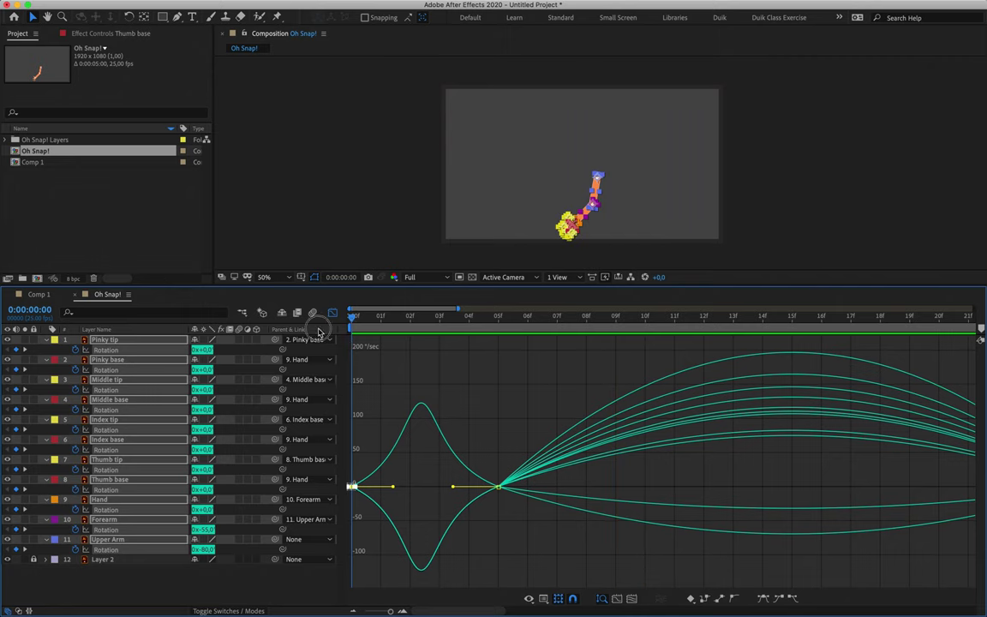
Lengthen the facing ease handles between 0:00:00:05 and 0:00:01:00 to about 6 frames each and preview the motion.
left_click(358, 610)
left_click(358, 610)
left_click_drag(388, 471, 453, 465)
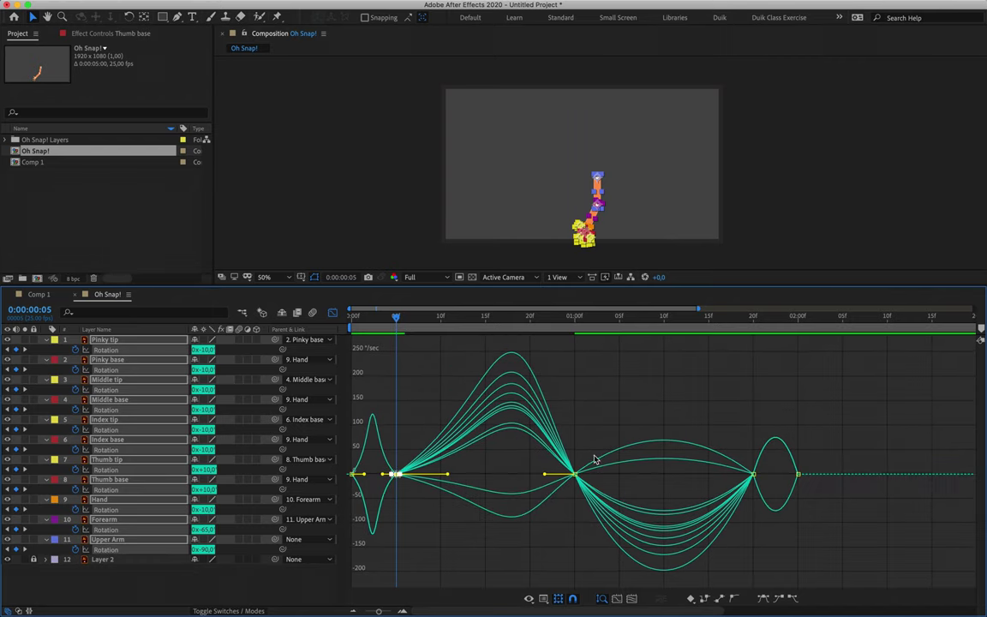
left_click_drag(538, 431, 518, 477)
key("space")
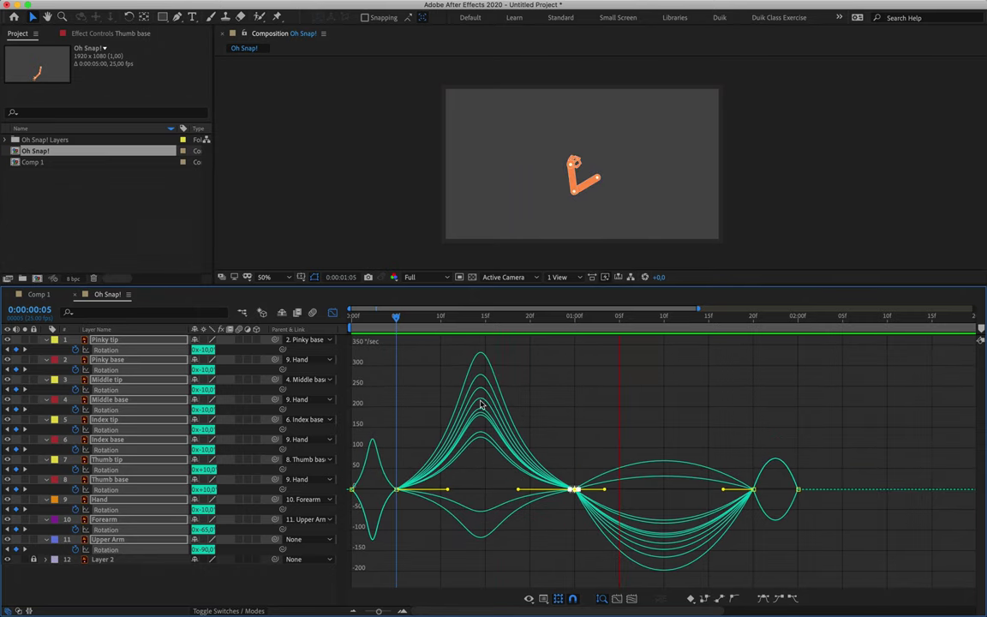
Shorten the outgoing ease handles at 0:00:01:00 to about 1 frame and lengthen the incoming ones at 0:00:01:20 to about 10 frames.
left_click_drag(356, 319, 577, 336)
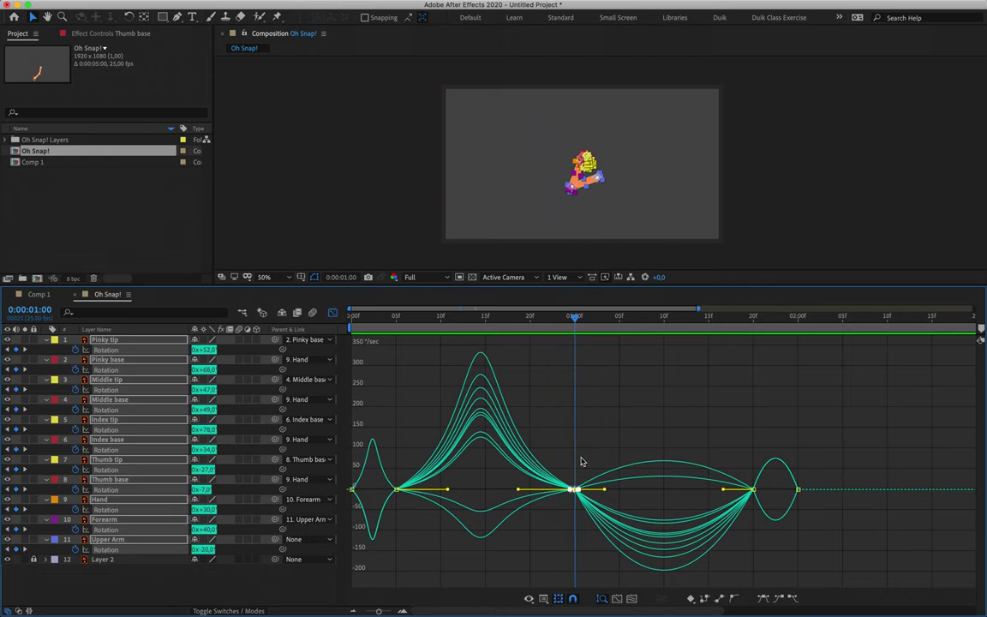
left_click(612, 491)
left_click_drag(611, 490, 634, 485)
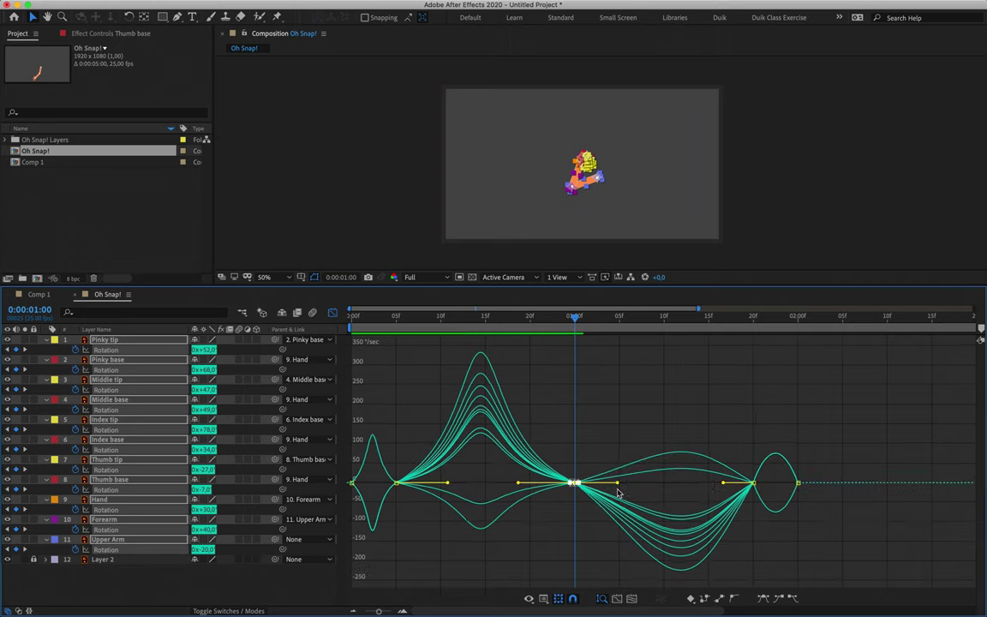
left_click_drag(733, 442, 664, 482)
mouse_move(591, 419)
left_mouse_down()
mouse_move(569, 448)
mouse_move(585, 431)
left_mouse_up()
key("space")
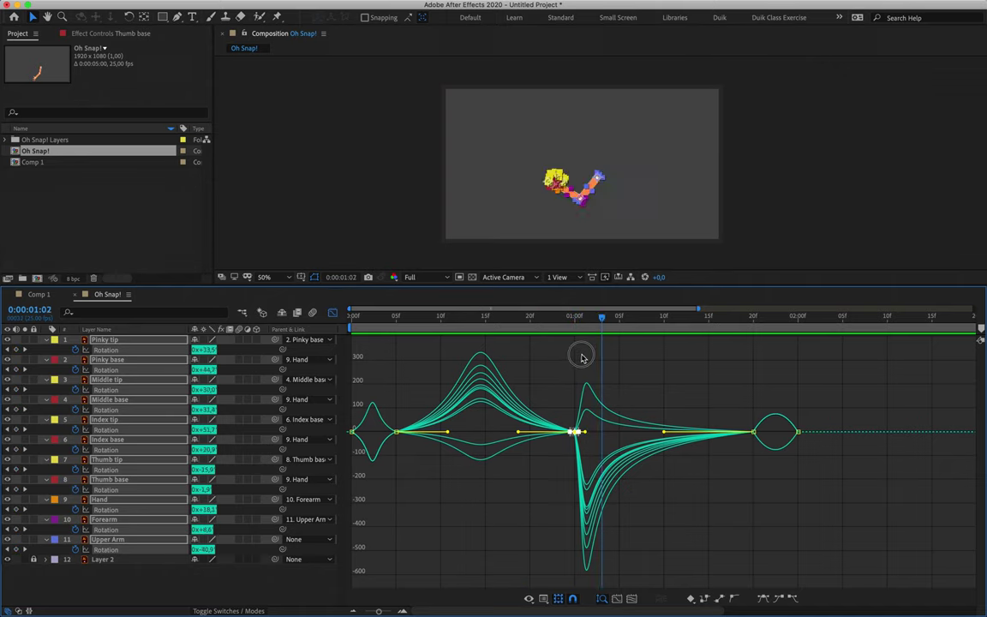
Reduce the outgoing ease influence of the 0:00:01:00 keyframes to 0.01% and preview the snap.
key("space")
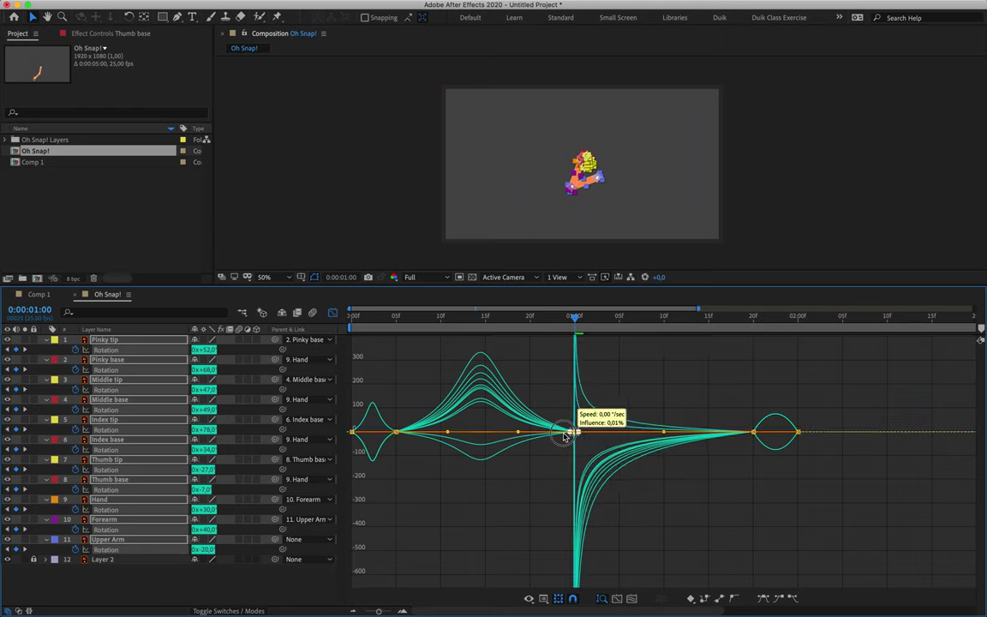
key("space")
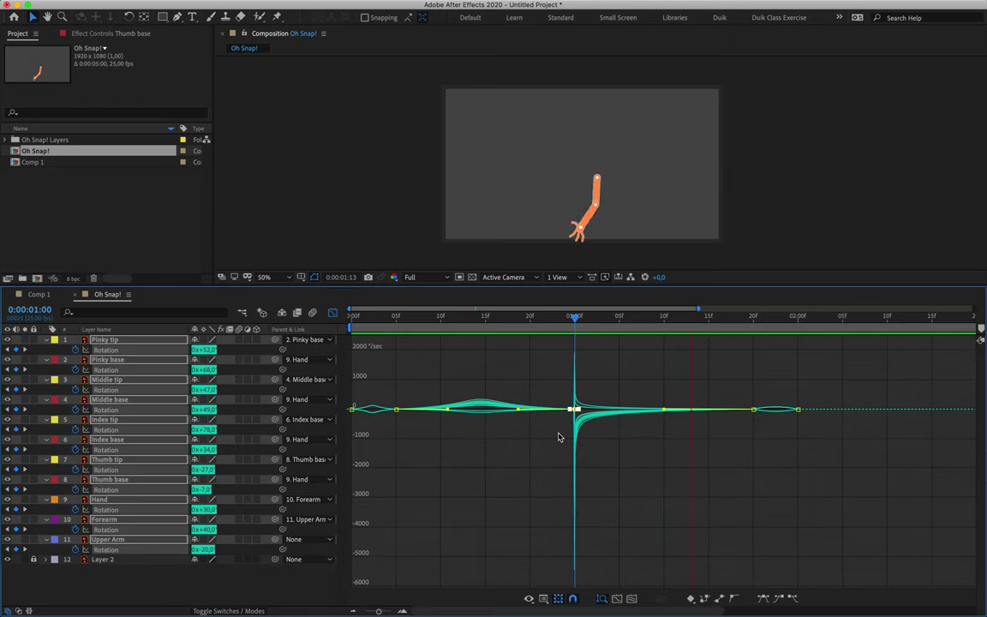
left_click(418, 317)
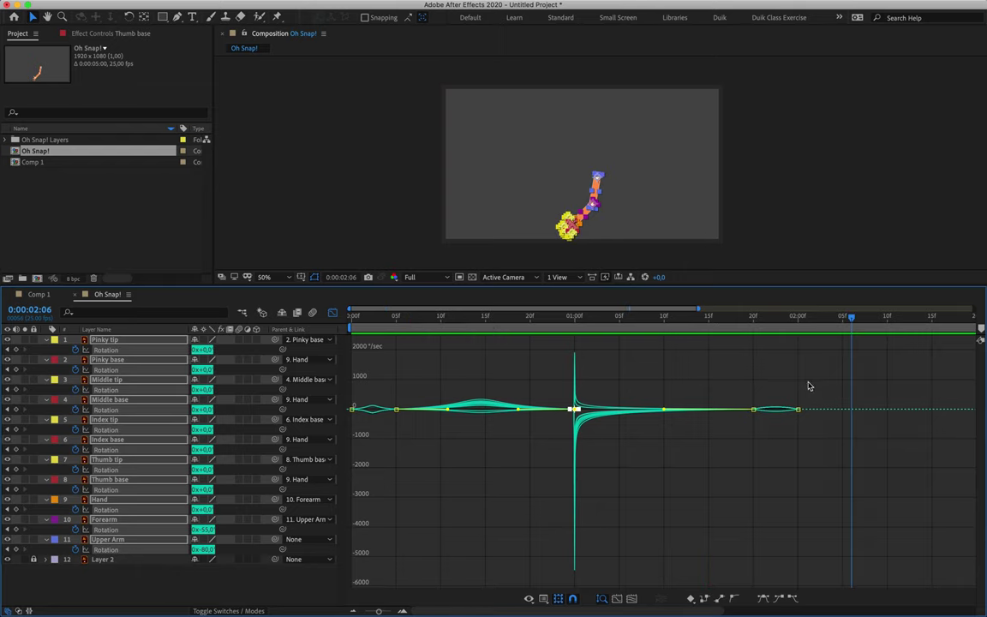
Lengthen the facing ease handles between 0:00:01:20 and 0:00:02:00 to about 1.5 frames each.
left_click(757, 318)
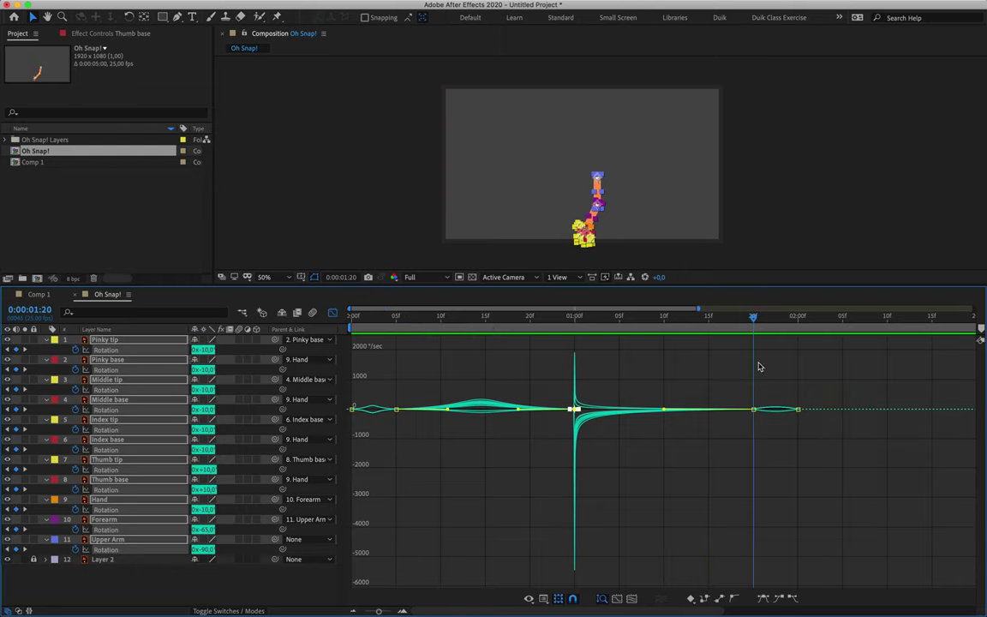
scroll(759, 367, "up", 5)
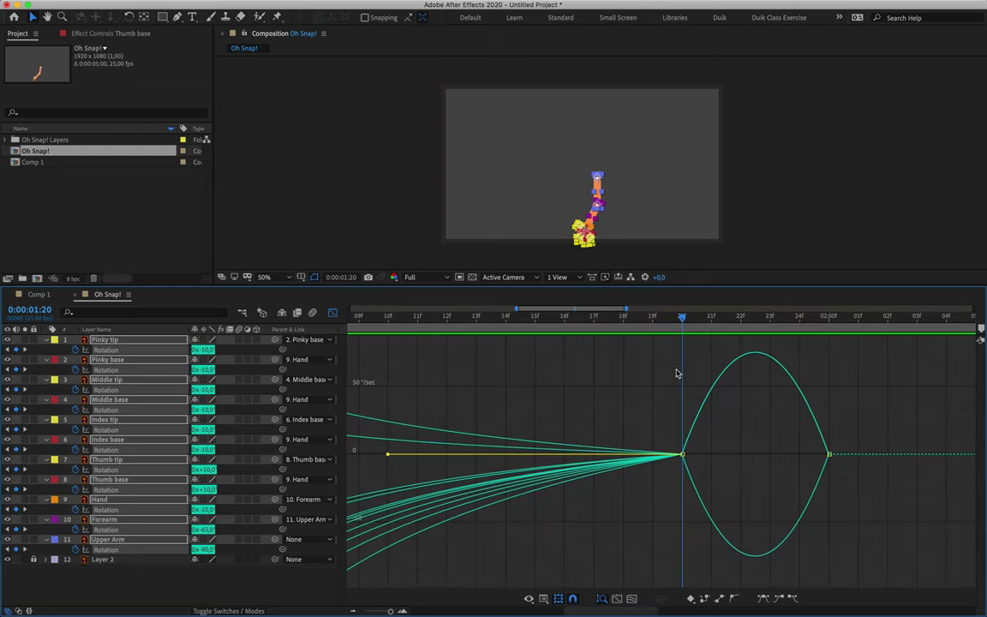
left_click_drag(624, 416, 800, 447)
left_click(802, 487)
left_click_drag(802, 486, 787, 461)
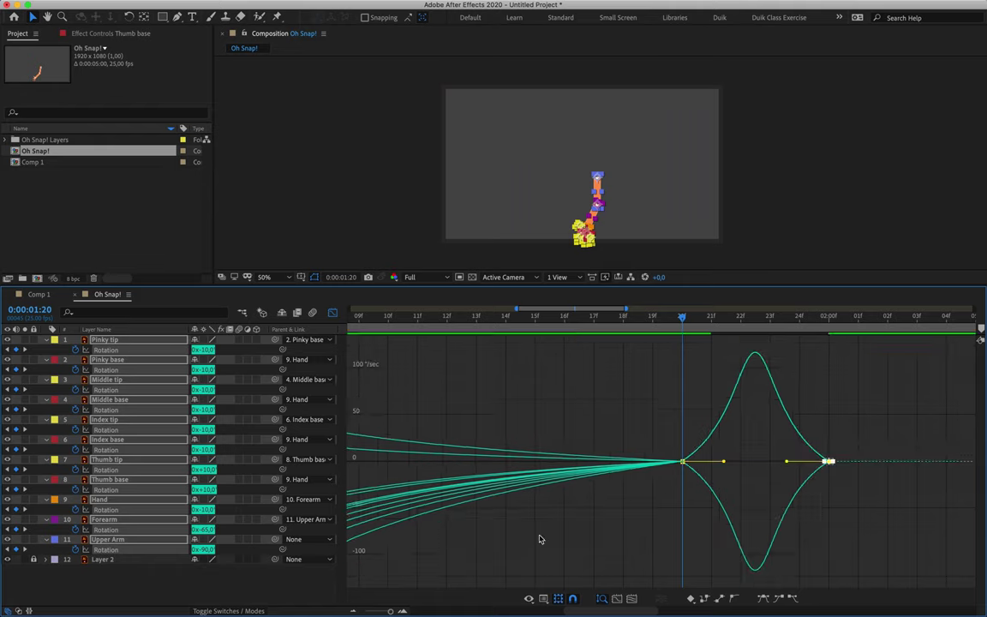
mouse_move(367, 610)
left_mouse_down()
mouse_move(348, 611)
mouse_move(365, 610)
left_mouse_up()
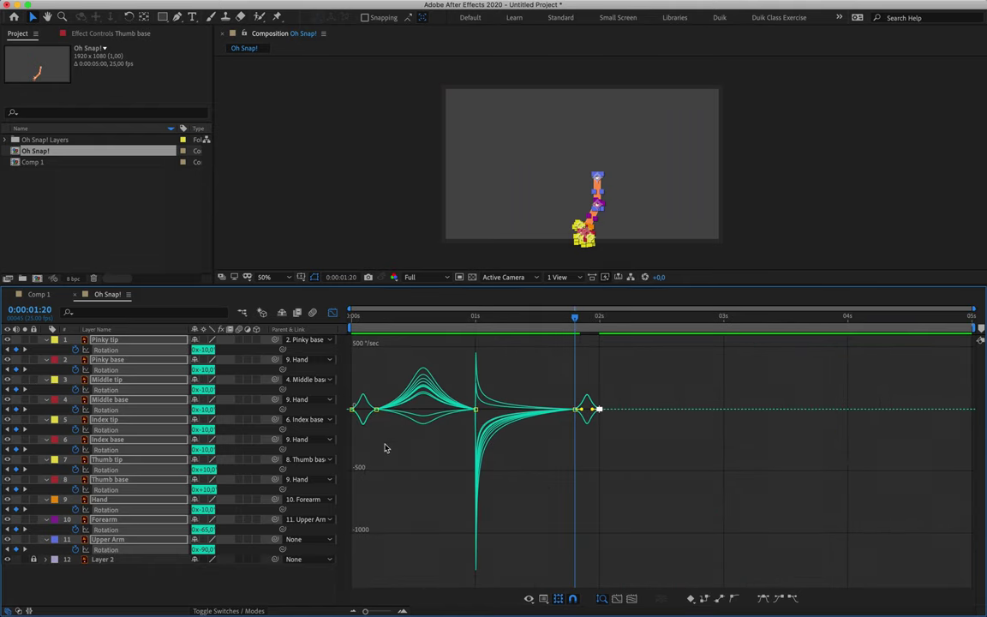
Shorten the outgoing ease handles of the 0:00:01:20 rotation keyframes to about 0.8 frame and preview the motion from 0:00:00:00.
left_click(574, 409)
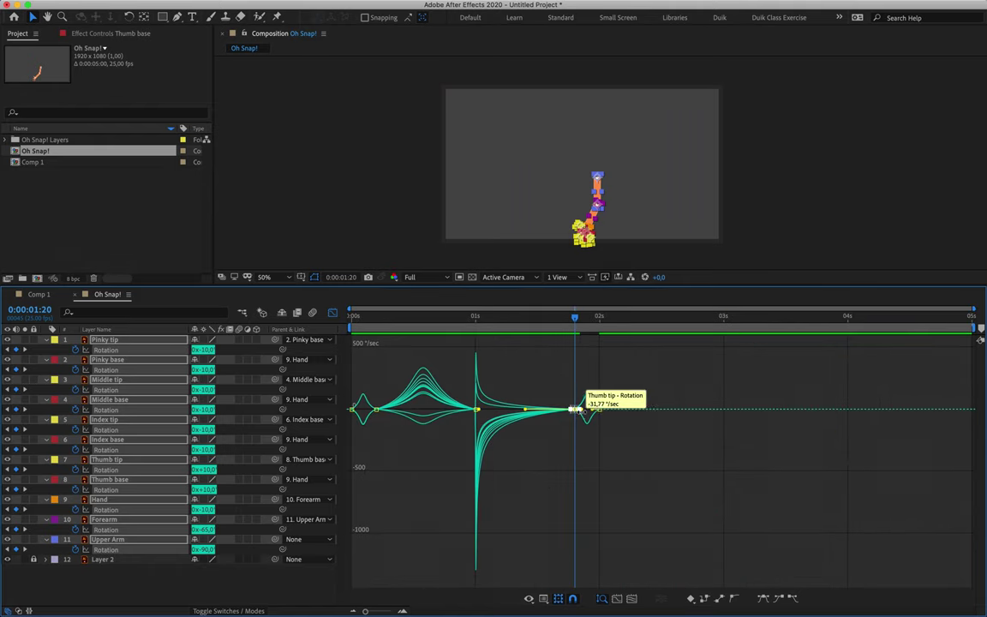
scroll(586, 412, "up", 5)
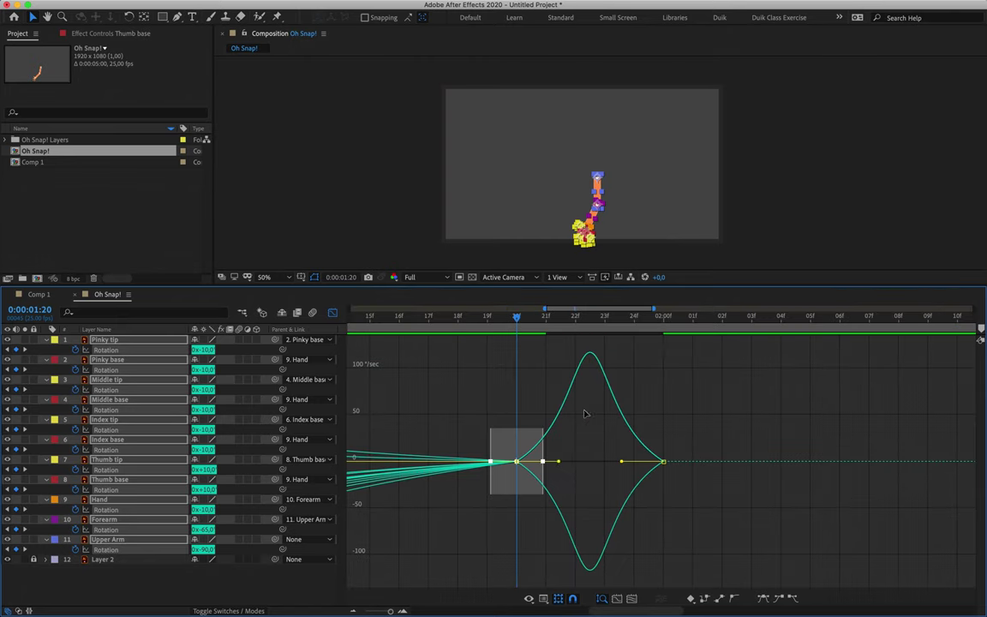
left_click_drag(544, 462, 540, 461)
left_click(355, 611)
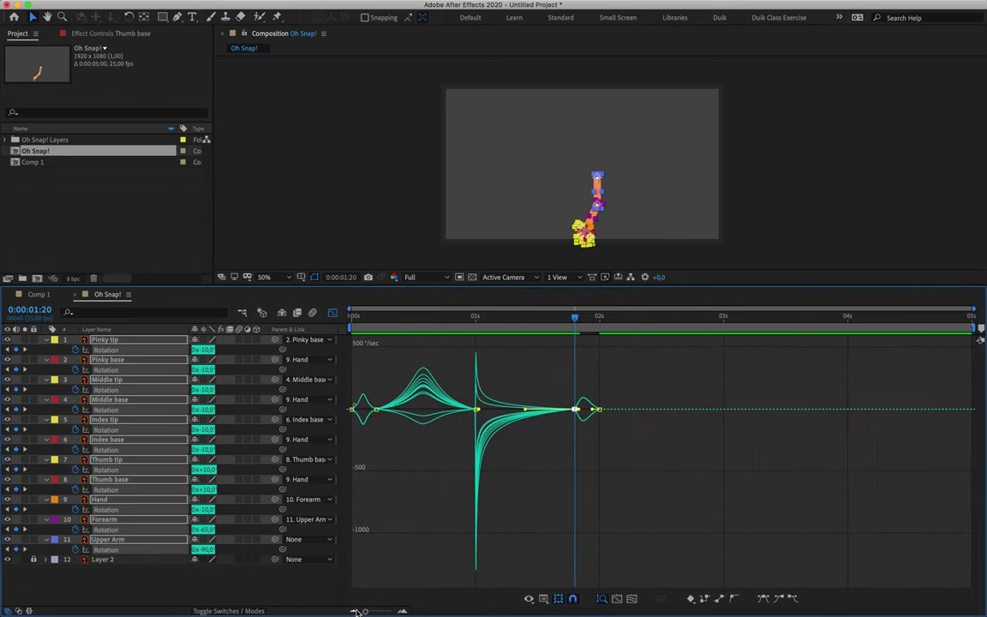
left_click(355, 326)
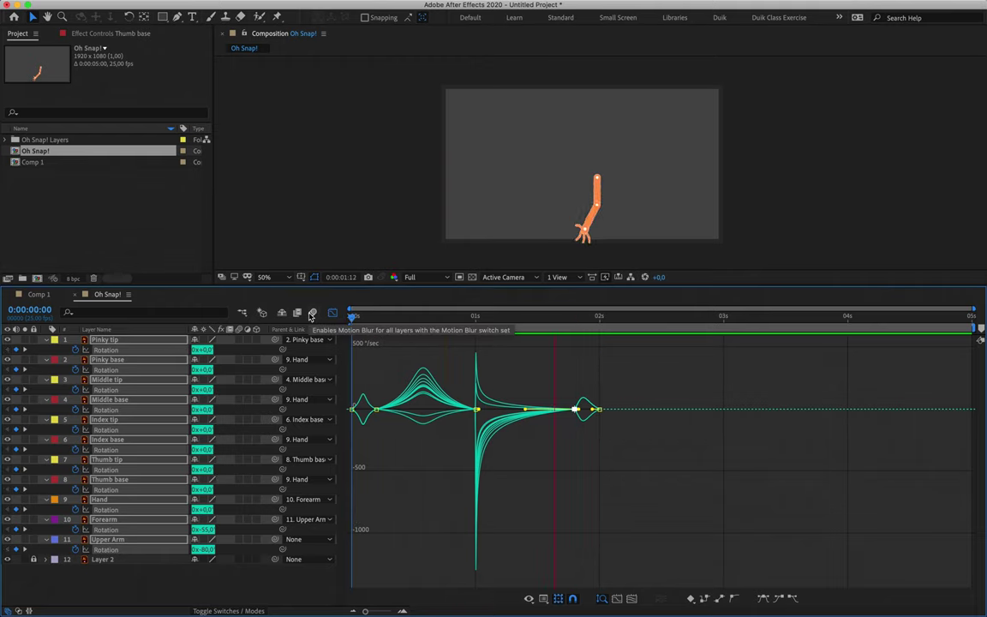
key("space")
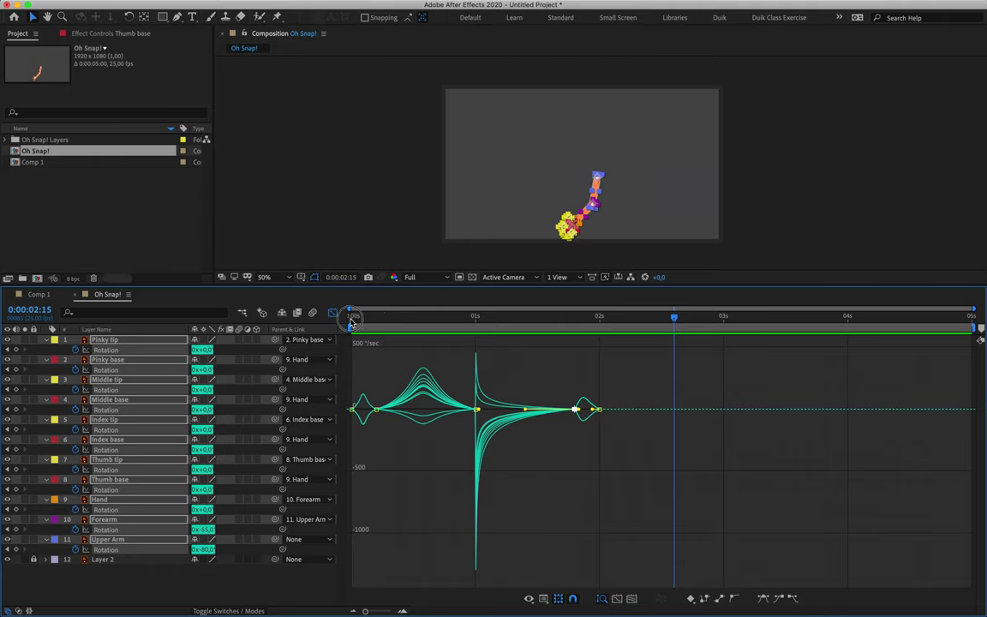
key("space")
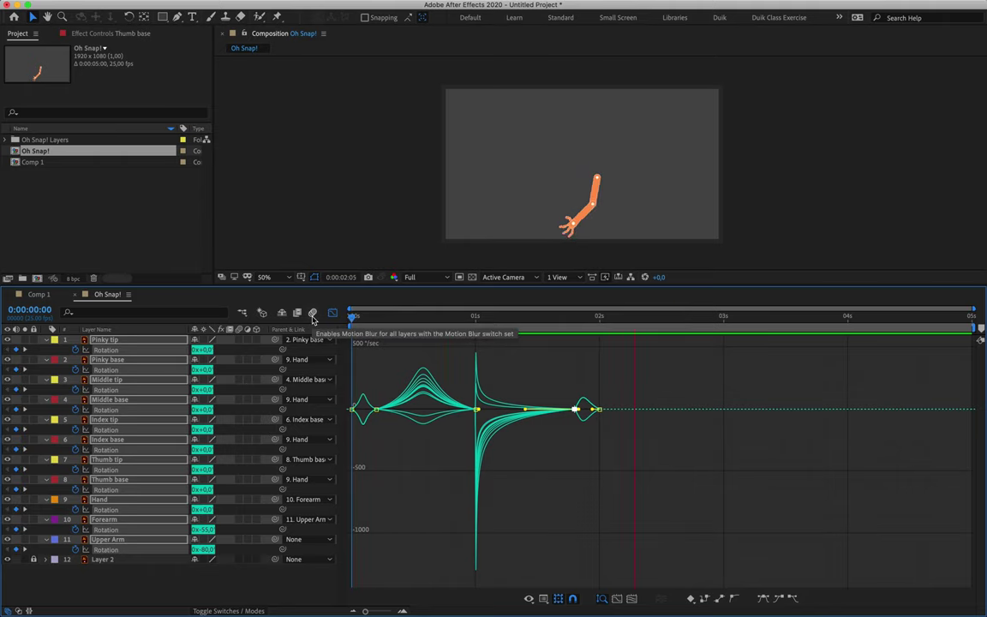
key("space")
key("space")
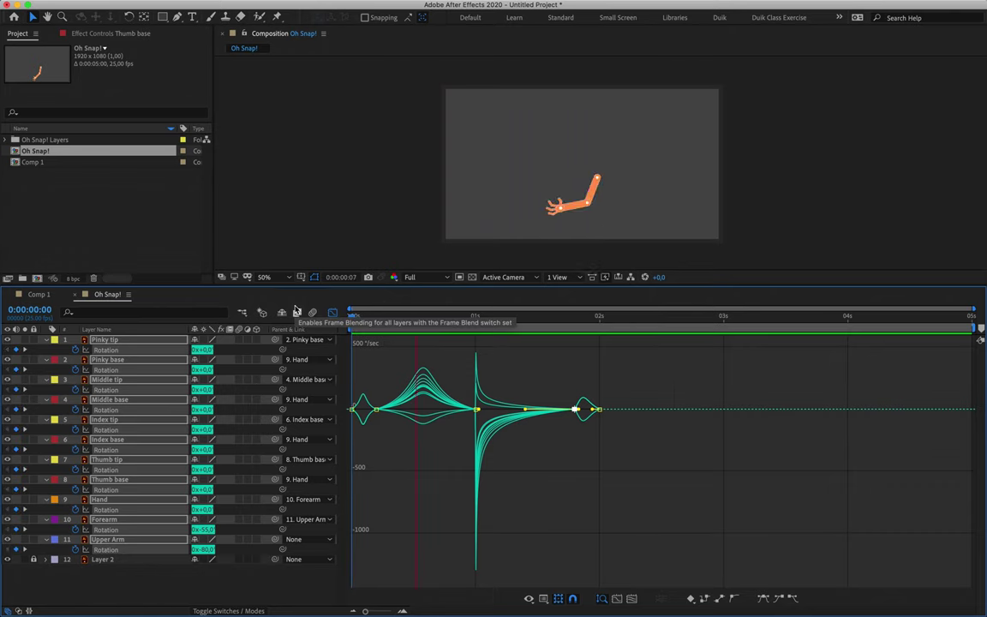
key("space")
Switch from the Graph Editor back to the layer bar view and preview the animation from the start.
key("shift+F3")
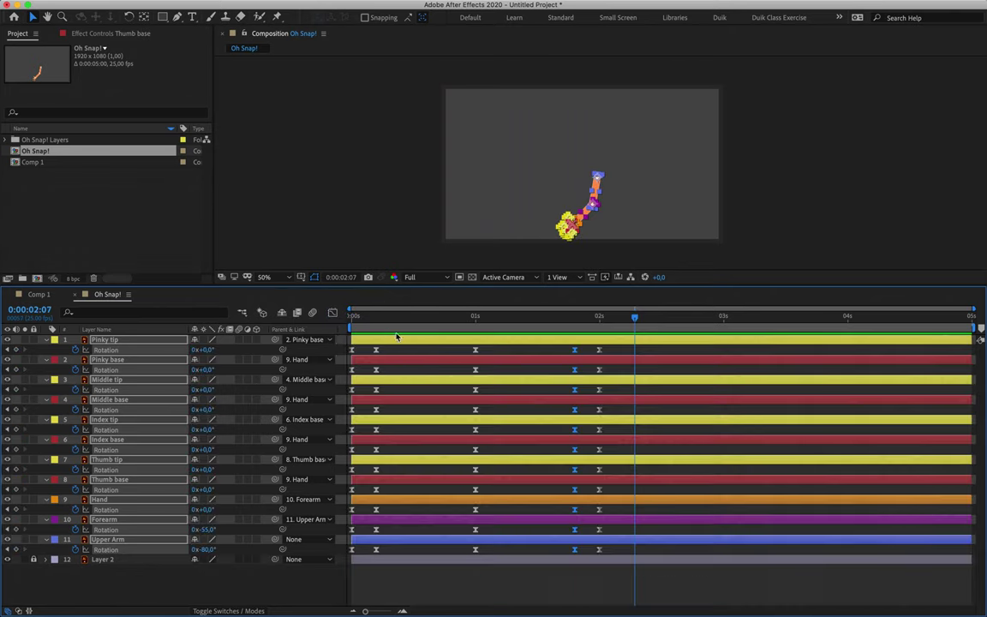
left_click_drag(390, 319, 335, 320)
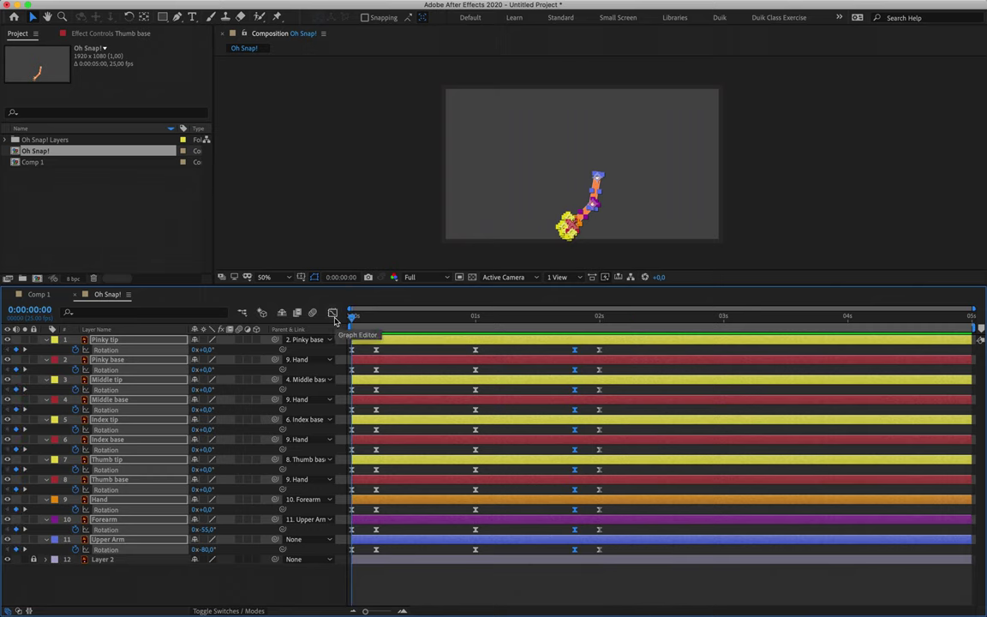
key("space")
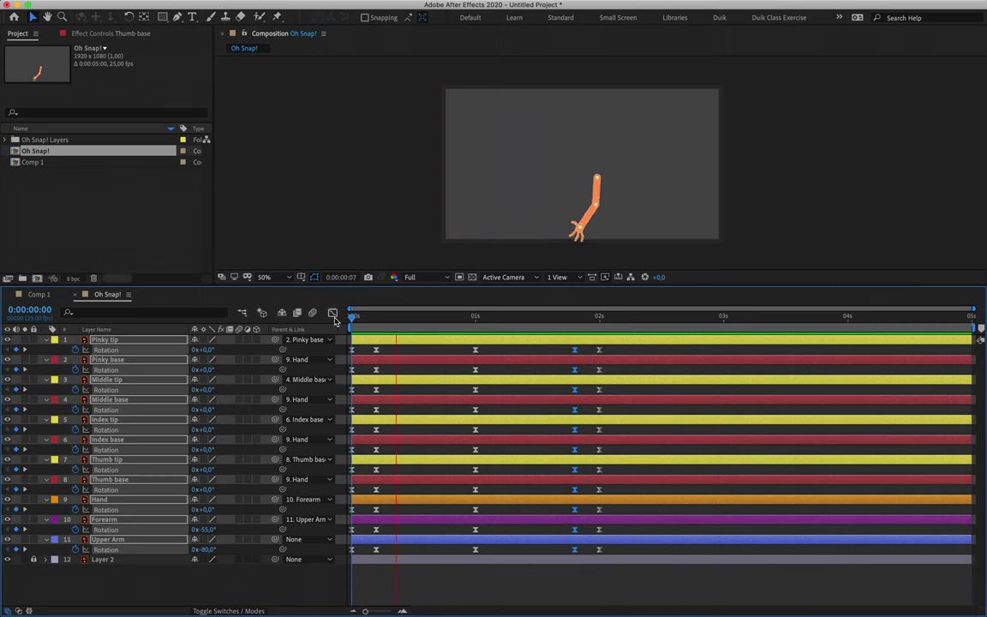
key("space")
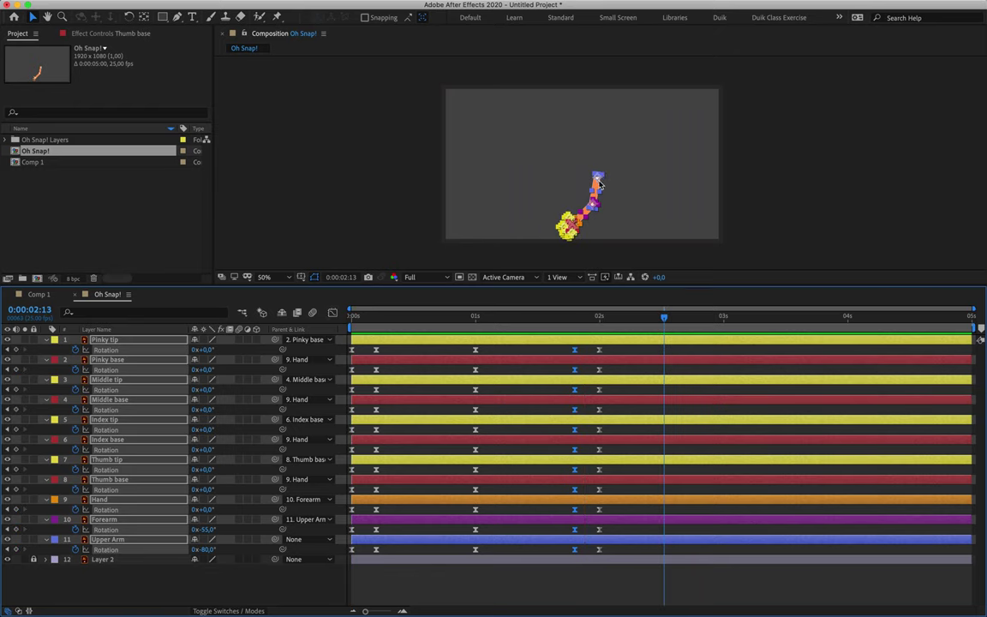
Move the whole arm up in the frame by its Upper Arm layer, bringing the shoulder above mid-height, and preview the snap.
left_click(650, 192)
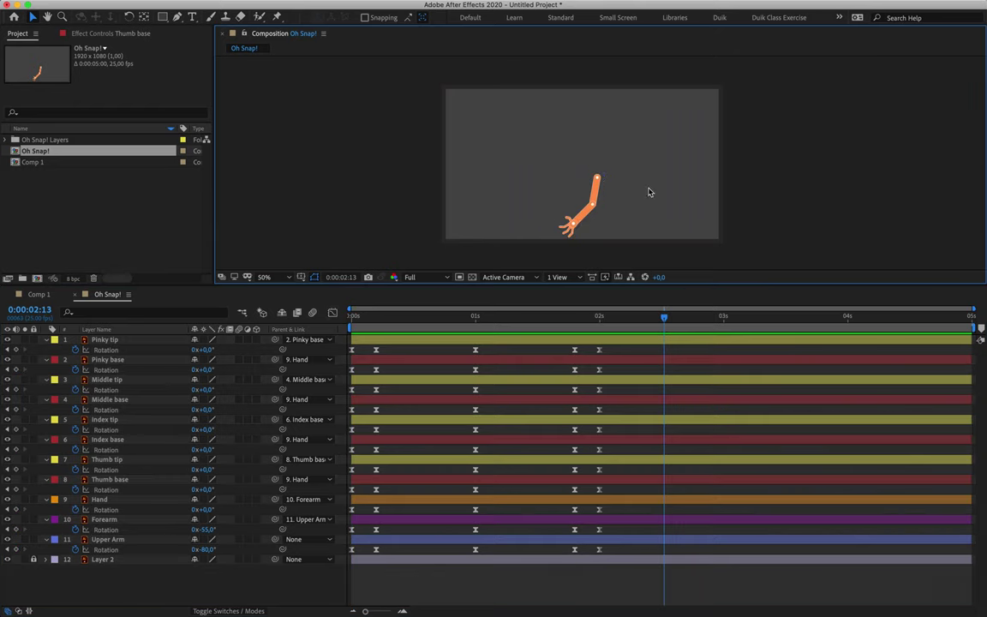
left_click(595, 182)
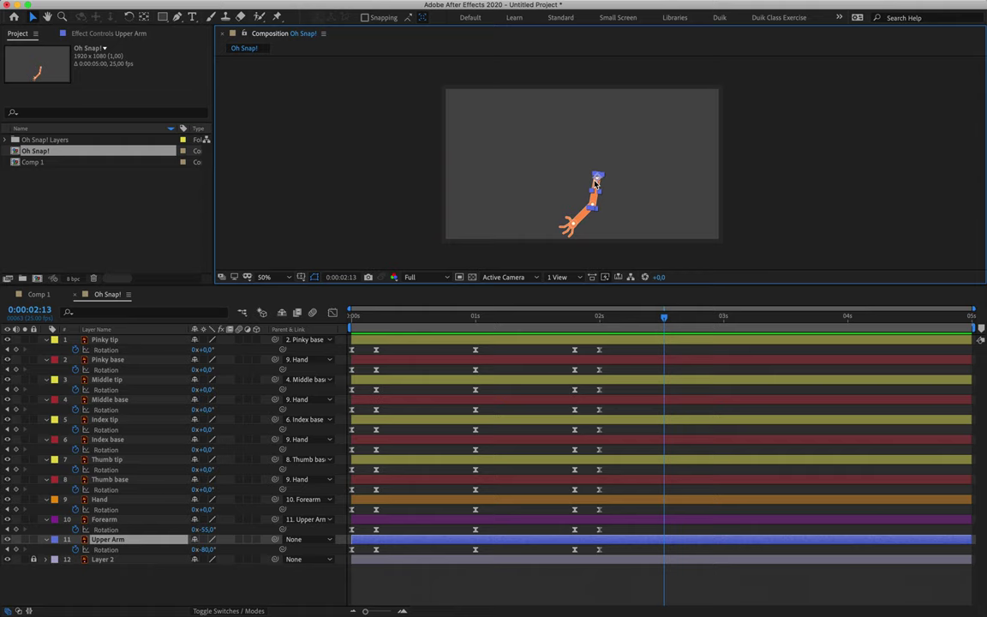
scroll(595, 181, "up", 2)
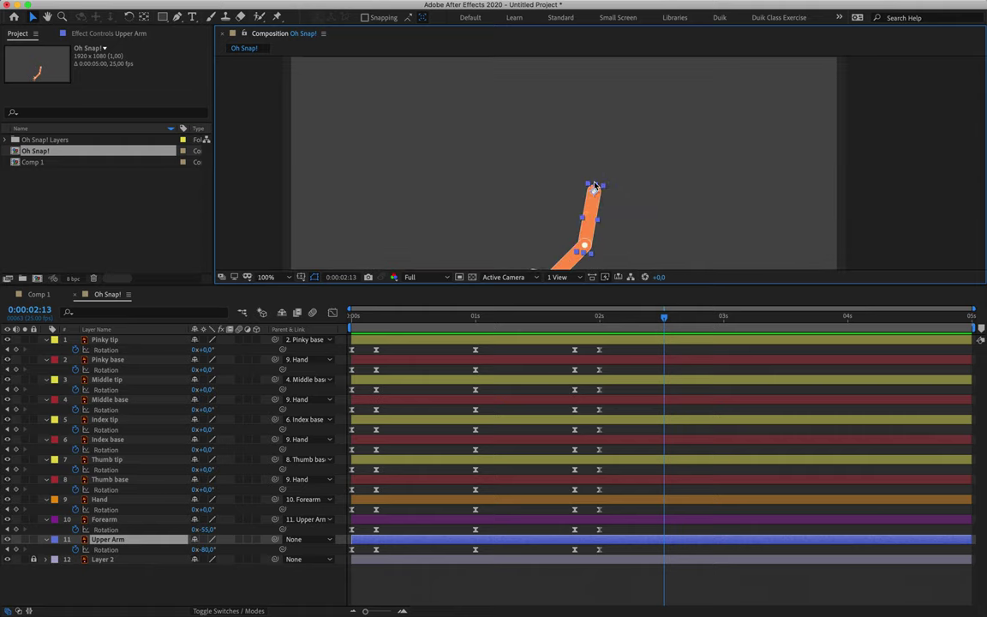
scroll(597, 198, "down", 2)
left_click_drag(597, 180, 595, 148)
left_click_drag(665, 319, 287, 321)
key("space")
key("space")
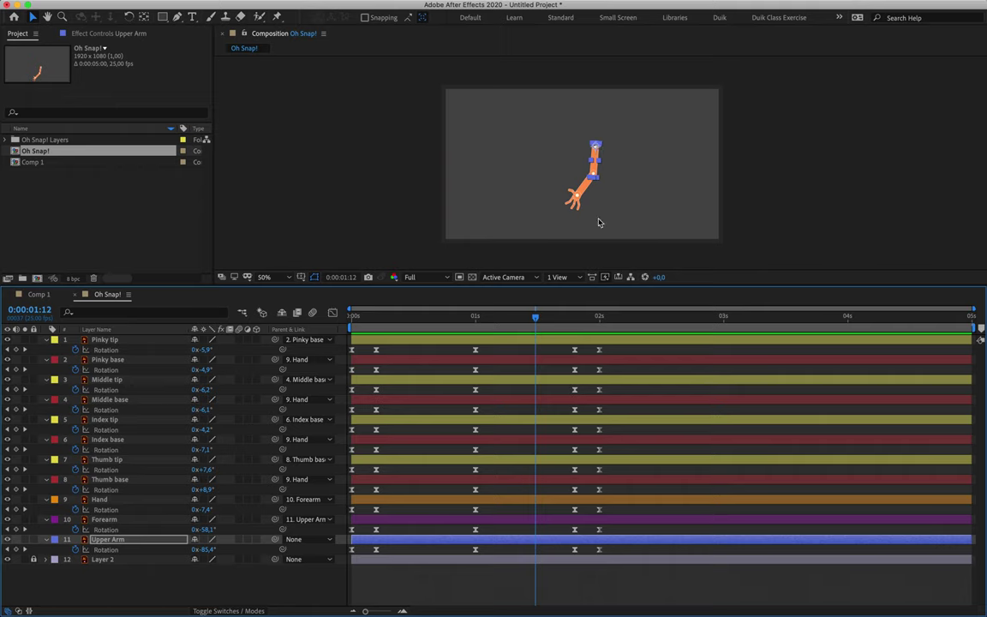
Fine-tune the Upper Arm's position in the frame with a small nudge and replay the animation from the start.
mouse_move(600, 140)
left_mouse_down()
mouse_move(591, 148)
mouse_move(584, 136)
mouse_move(641, 141)
mouse_move(582, 137)
mouse_move(596, 147)
left_mouse_up()
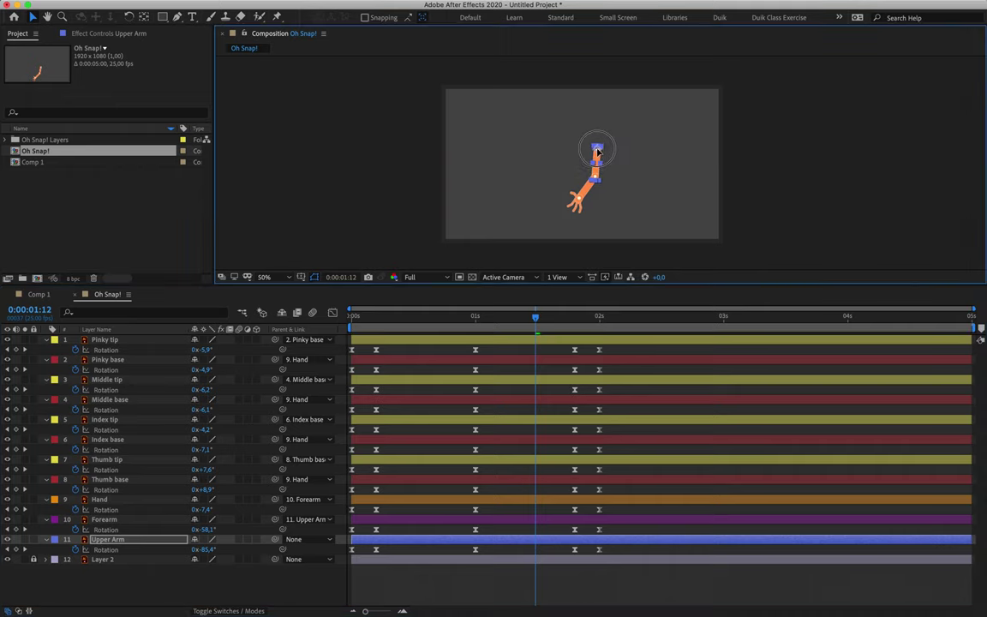
key("space")
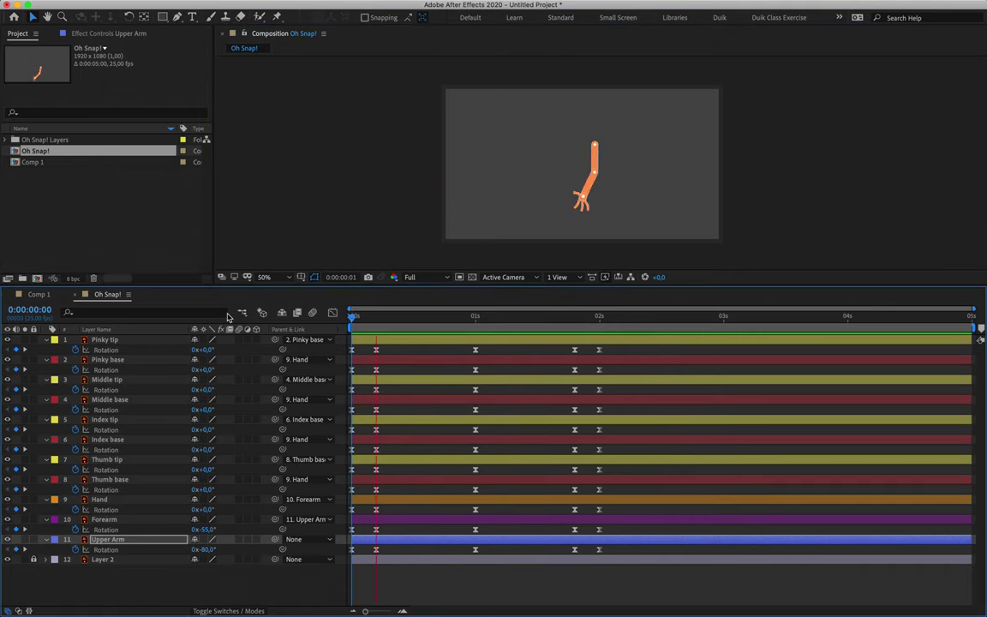
key("space")
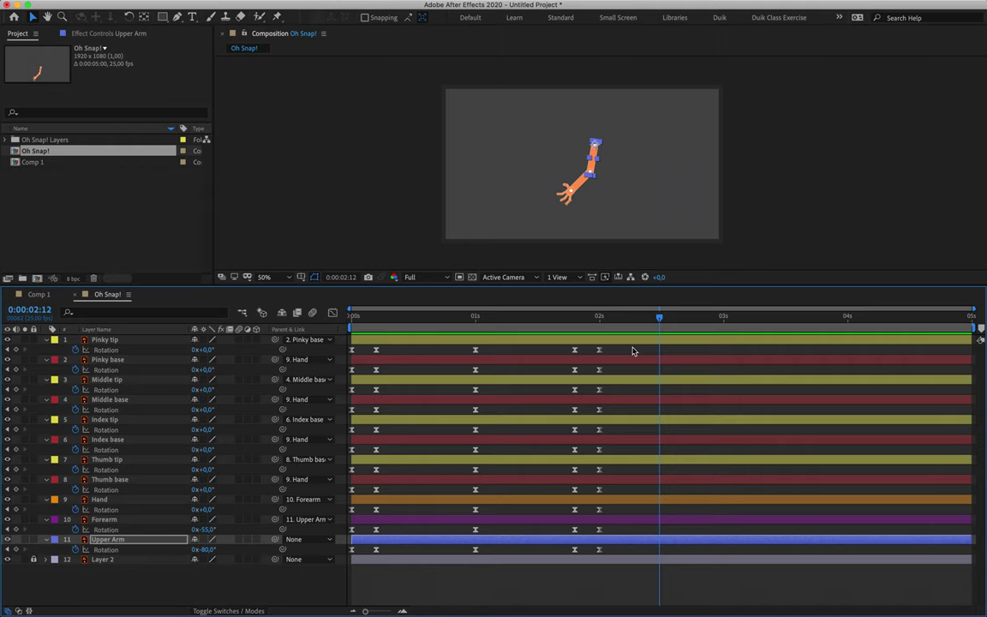
Shift all rotation keyframes of the Forearm, Hand and finger layers one frame later, starting at 0:00:00:01.
left_click_drag(638, 347, 345, 538)
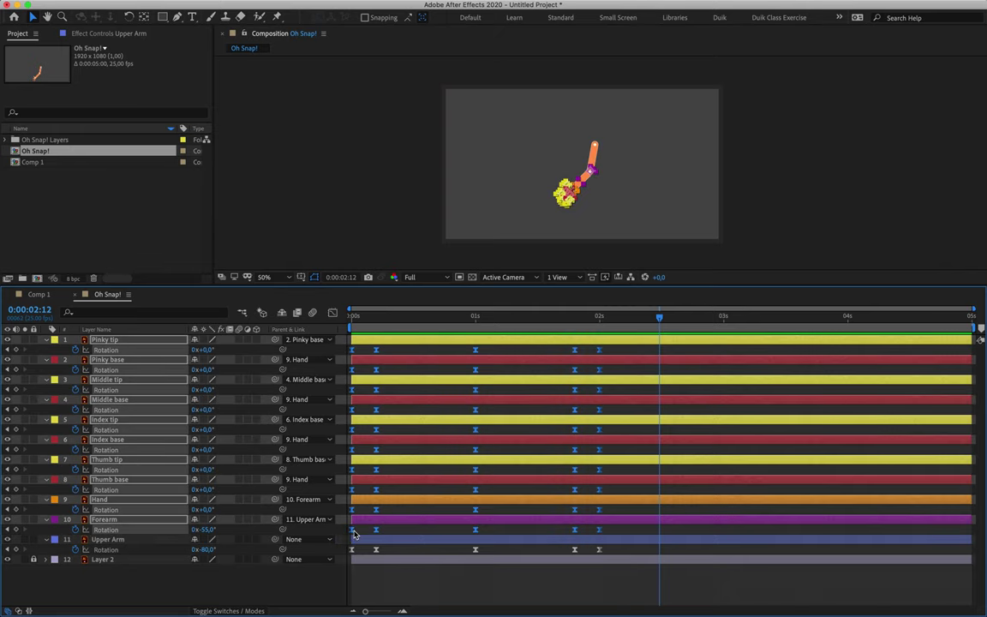
left_click_drag(354, 532, 357, 535)
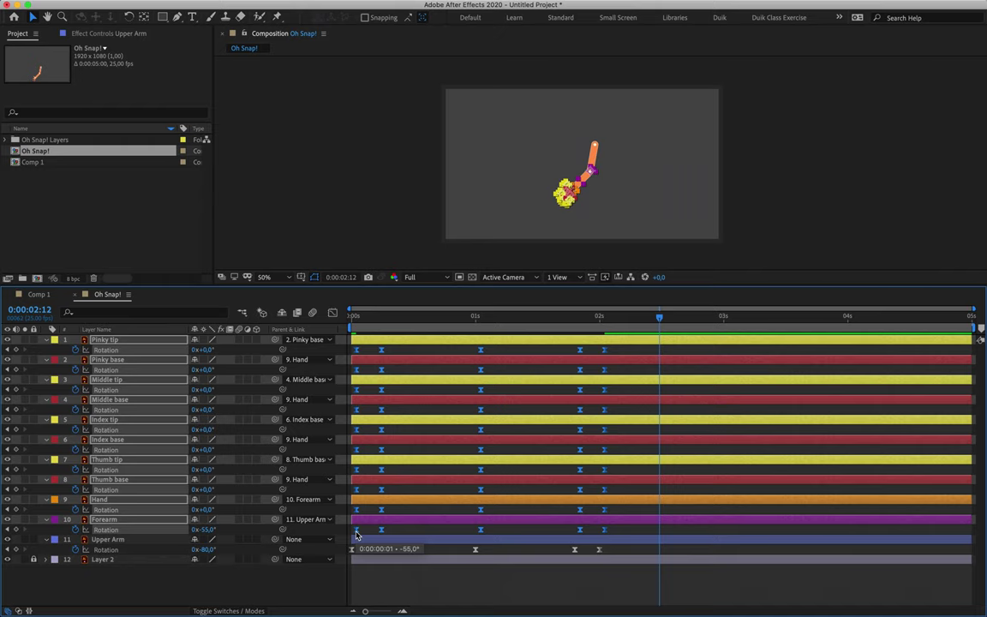
left_click_drag(356, 534, 356, 535)
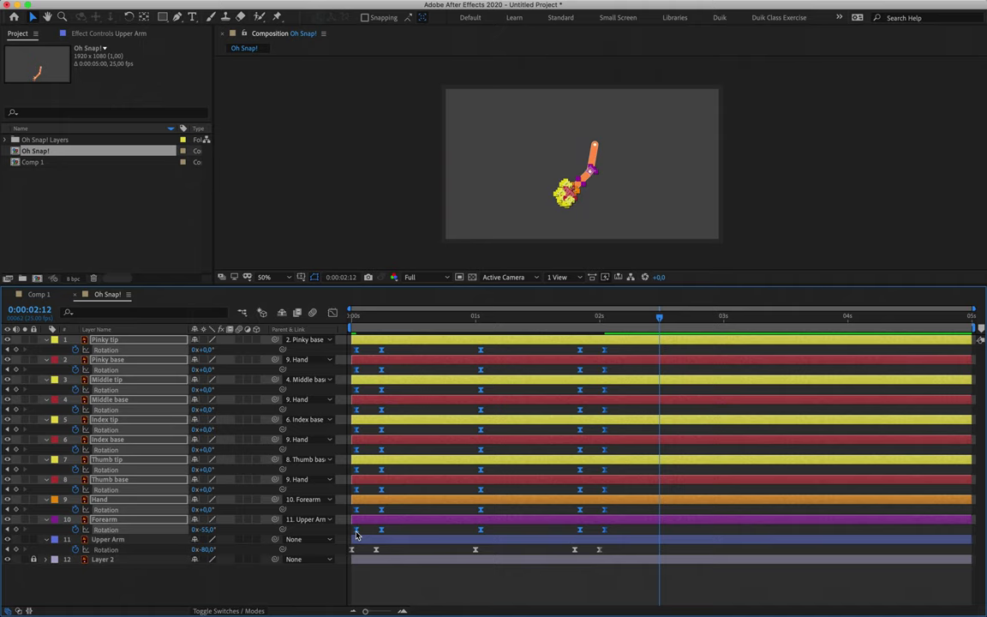
Shift the Hand and finger rotation keyframes one more frame later, and the finger keyframes alone by another frame.
left_click(153, 521, "super")
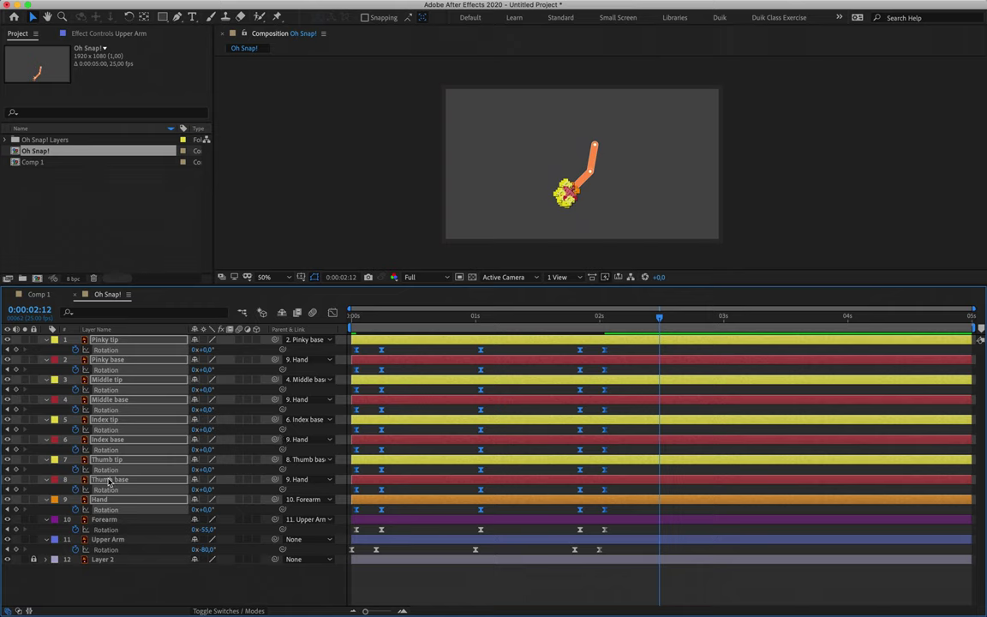
left_click_drag(381, 510, 386, 513)
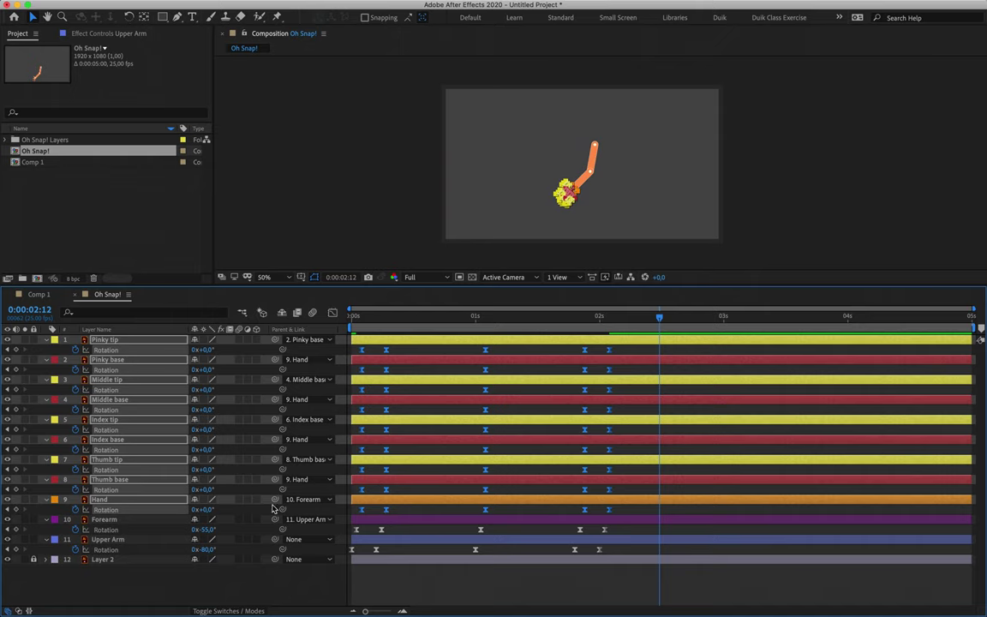
left_click(125, 500, "super")
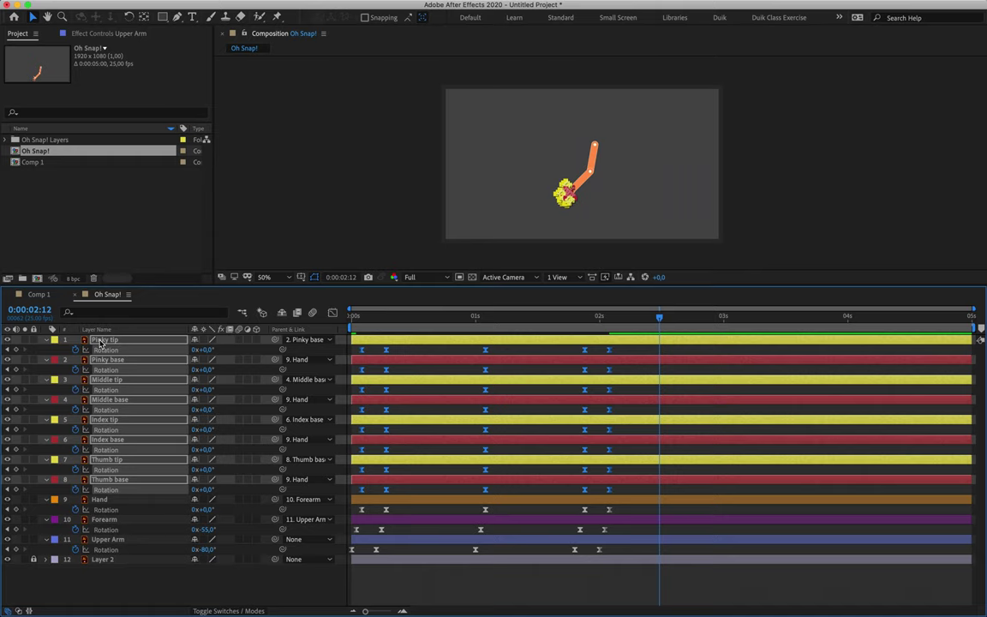
left_click_drag(362, 495, 366, 496)
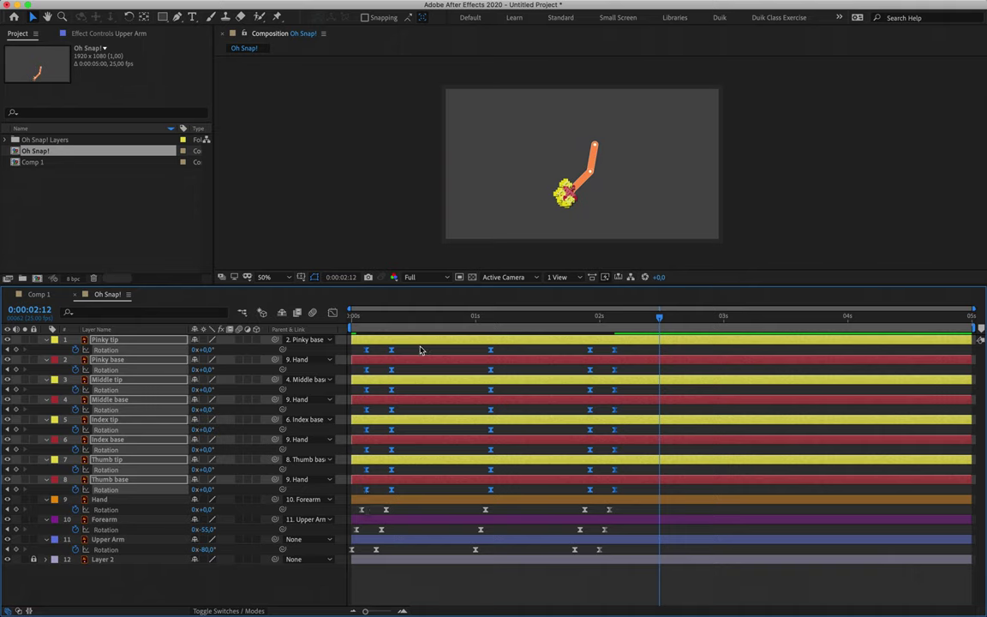
Shift all rotation keyframes of the Pinky, Middle, Index and Thumb tip layers one frame later than their base layers.
key("F2")
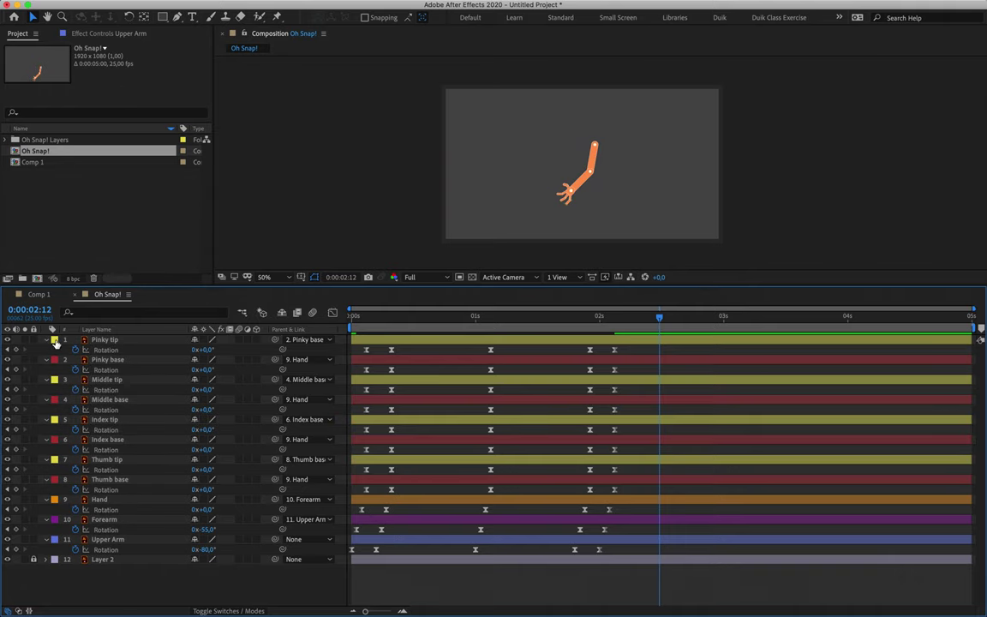
left_click(55, 341)
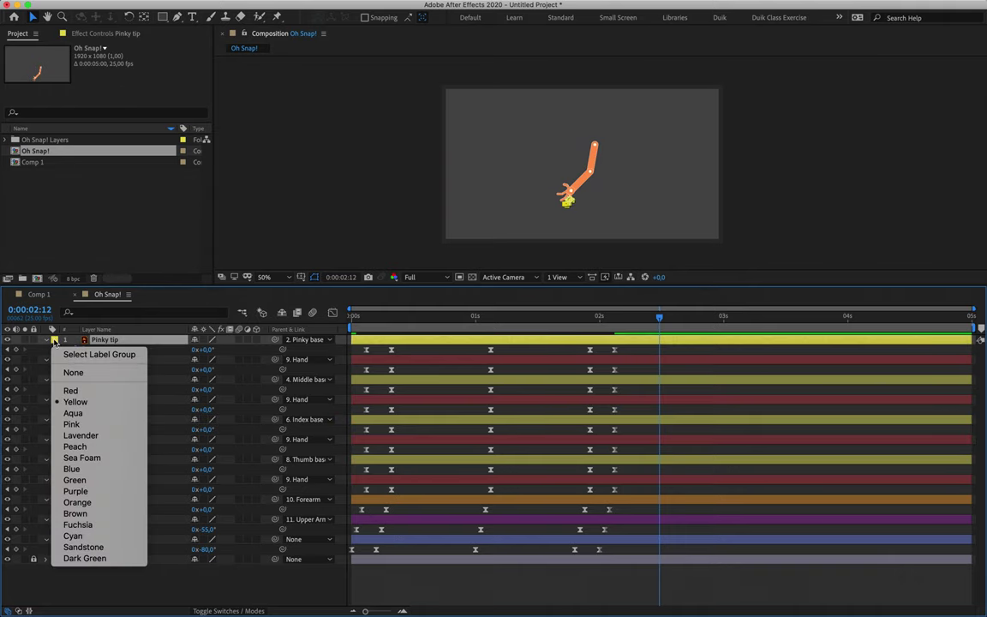
left_click(73, 354)
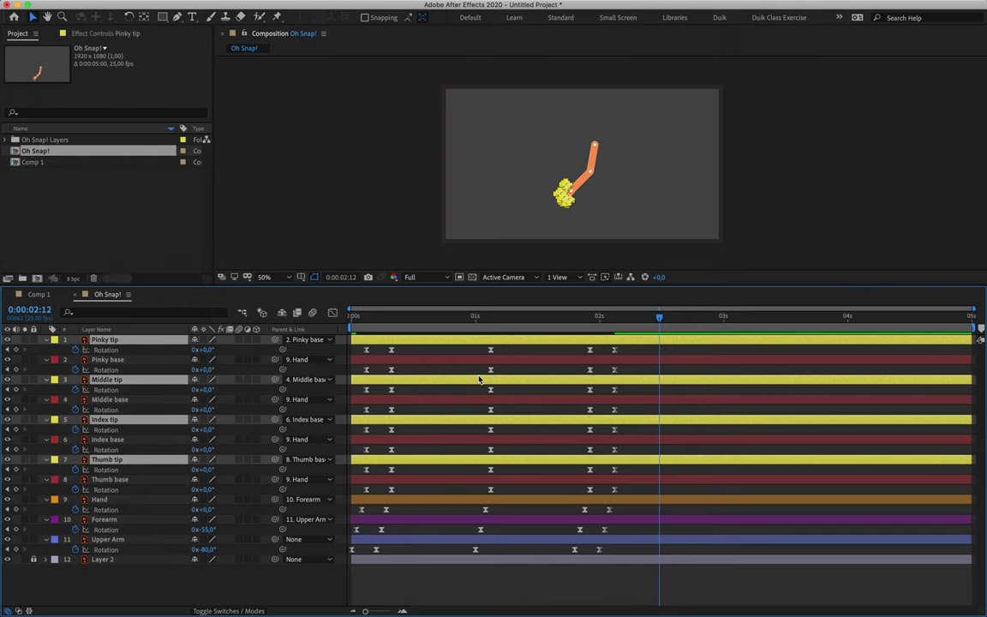
left_click_drag(634, 345, 348, 348)
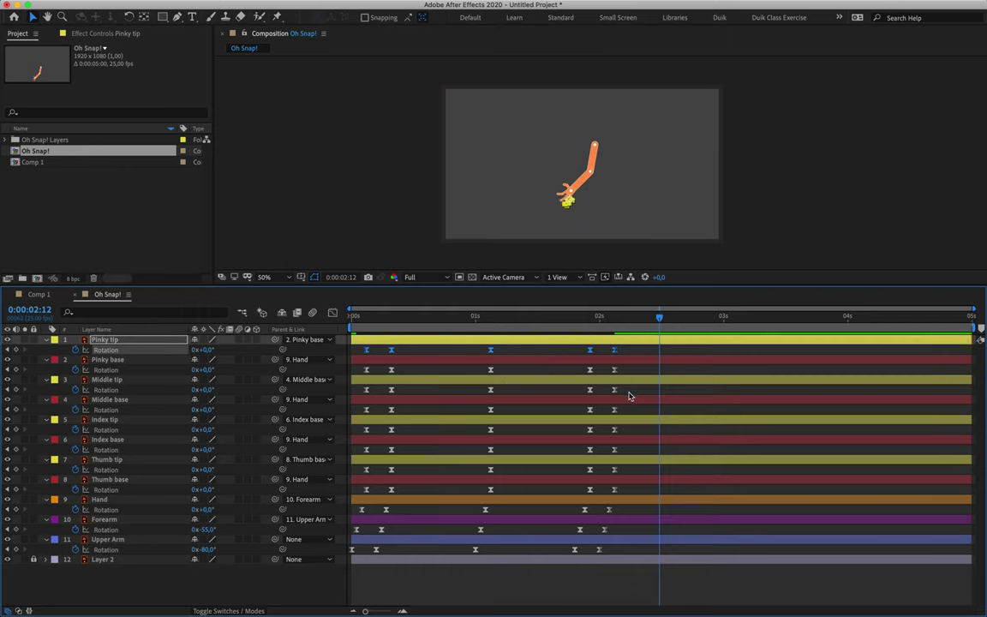
left_click_drag(635, 392, 350, 399)
left_click_drag(634, 433, 350, 433)
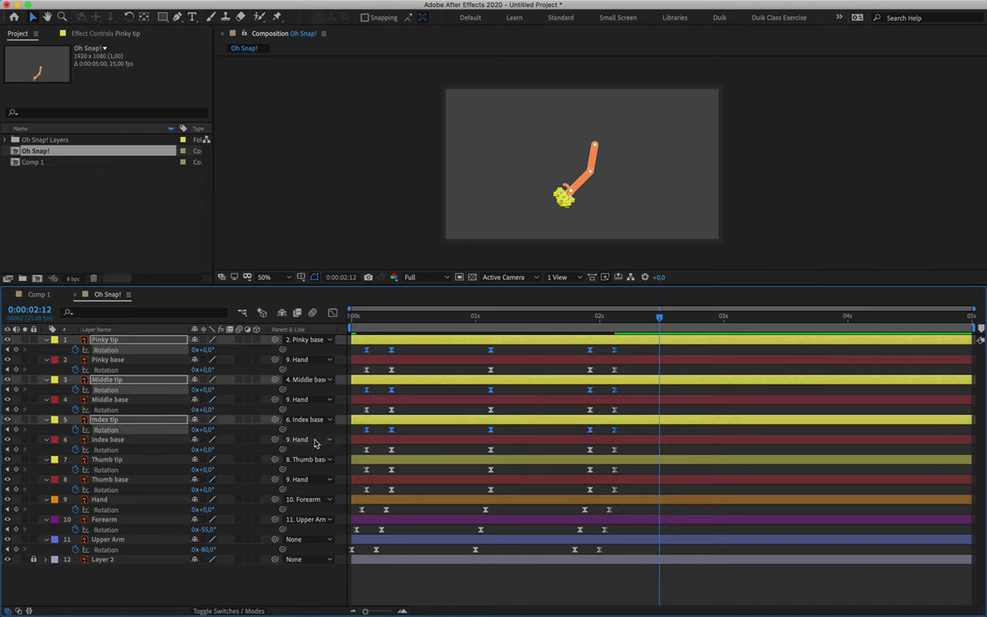
left_click_drag(626, 471, 373, 474)
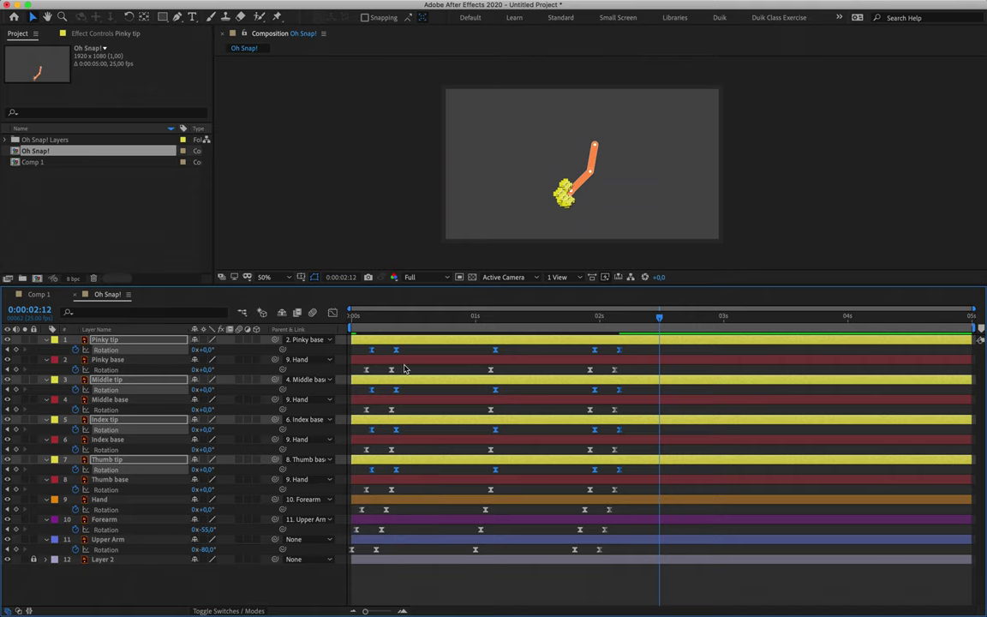
Preview the staggered arm and finger motion repeatedly from 0:00:00:00 to examine the overlapping action.
left_click(356, 315)
key("space")
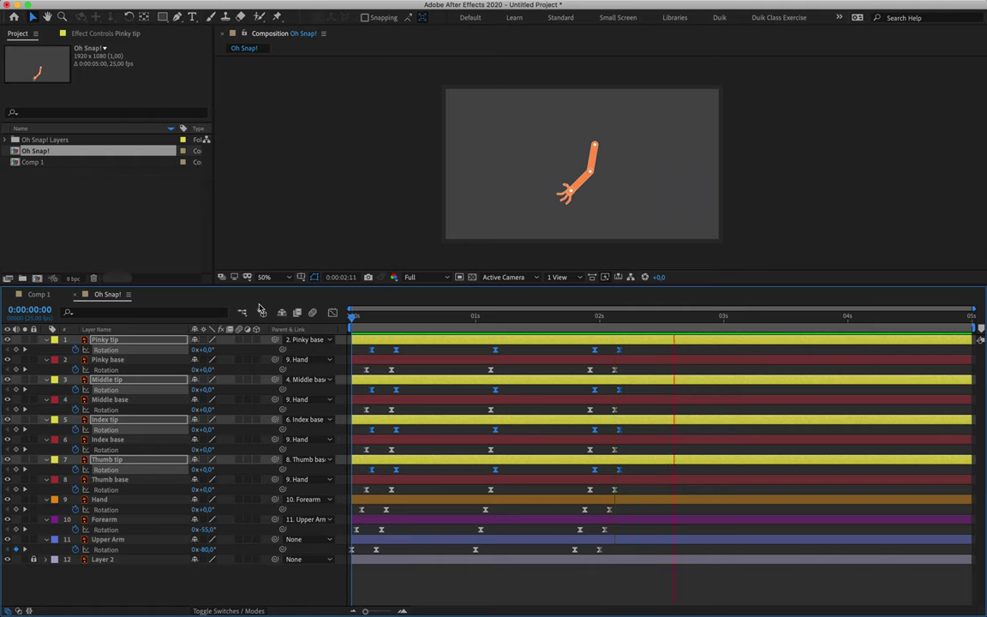
key("space")
key("space")
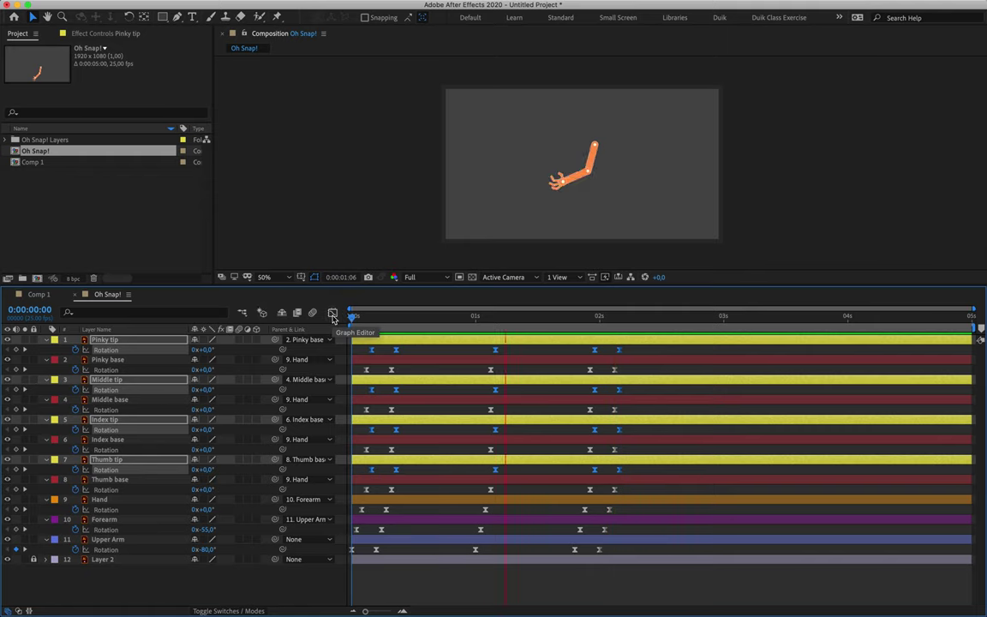
key("space")
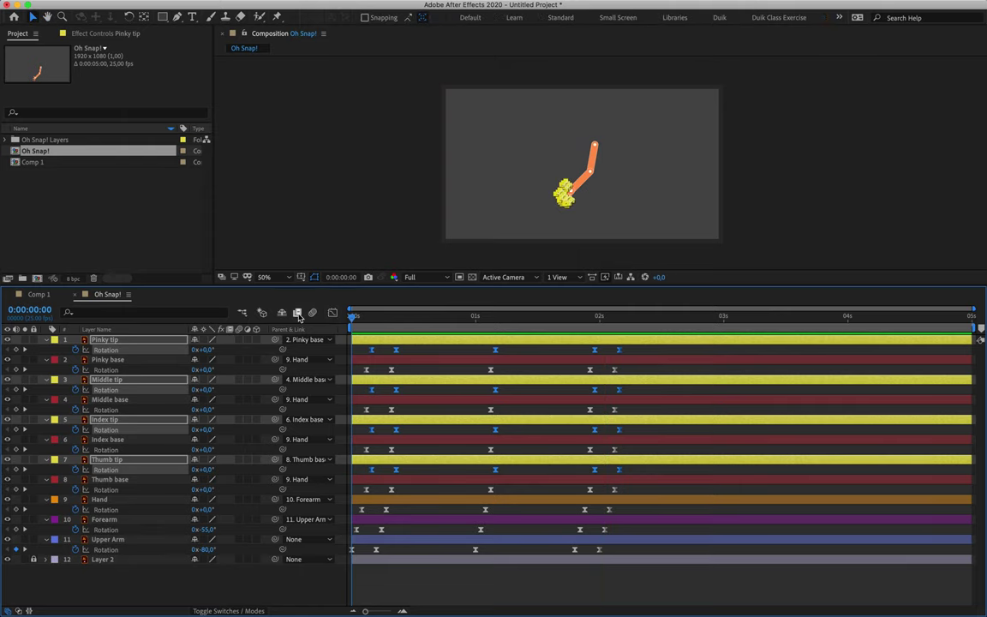
key("space")
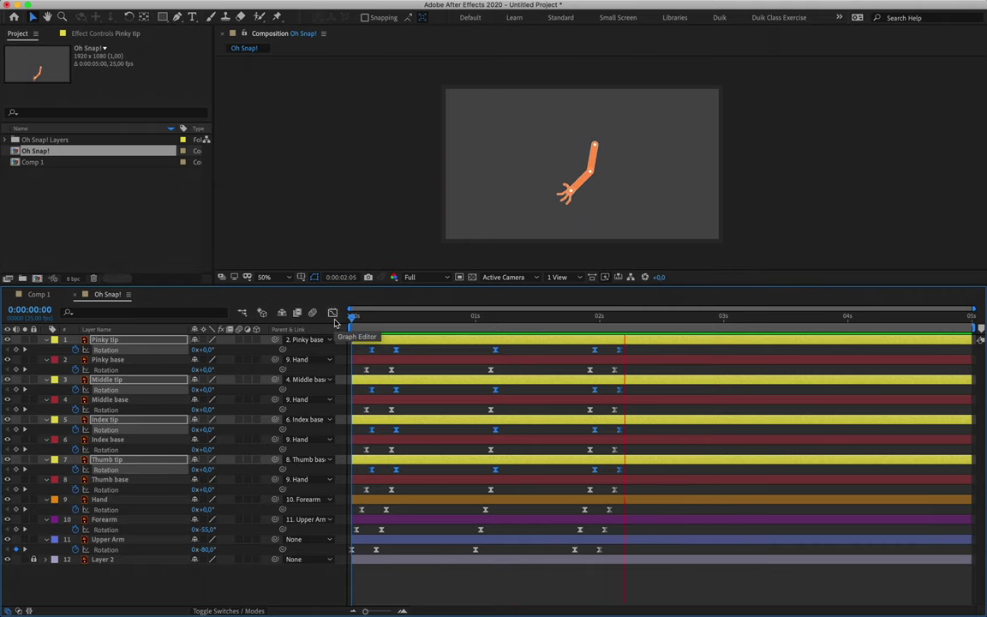
Move the last two rotation keyframes of every arm and finger layer six frames earlier and preview the change.
key("space")
left_click_drag(366, 320, 730, 593)
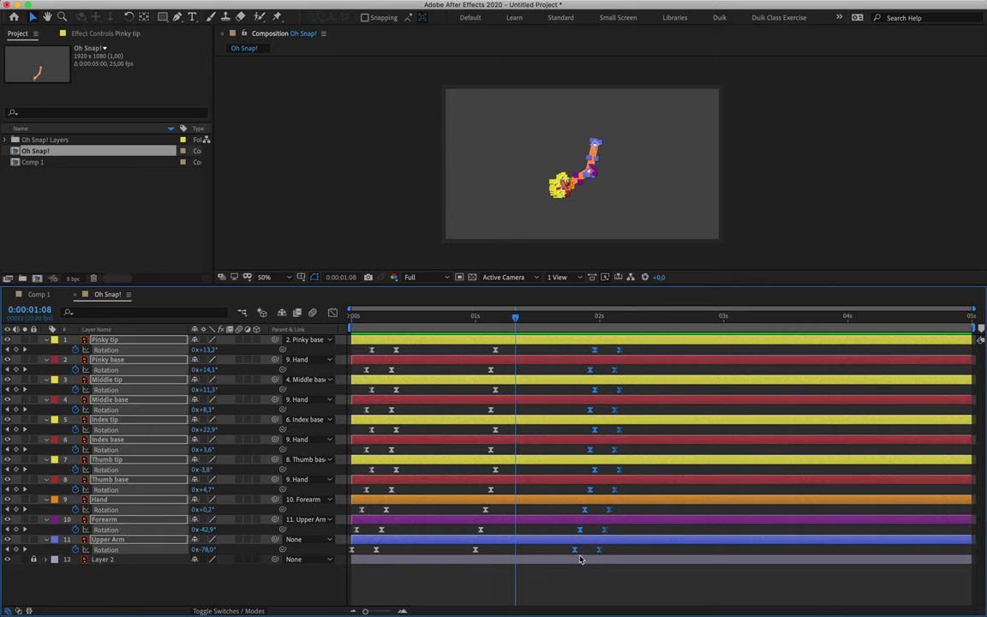
left_click_drag(594, 350, 565, 351)
left_click_drag(471, 313, 172, 327)
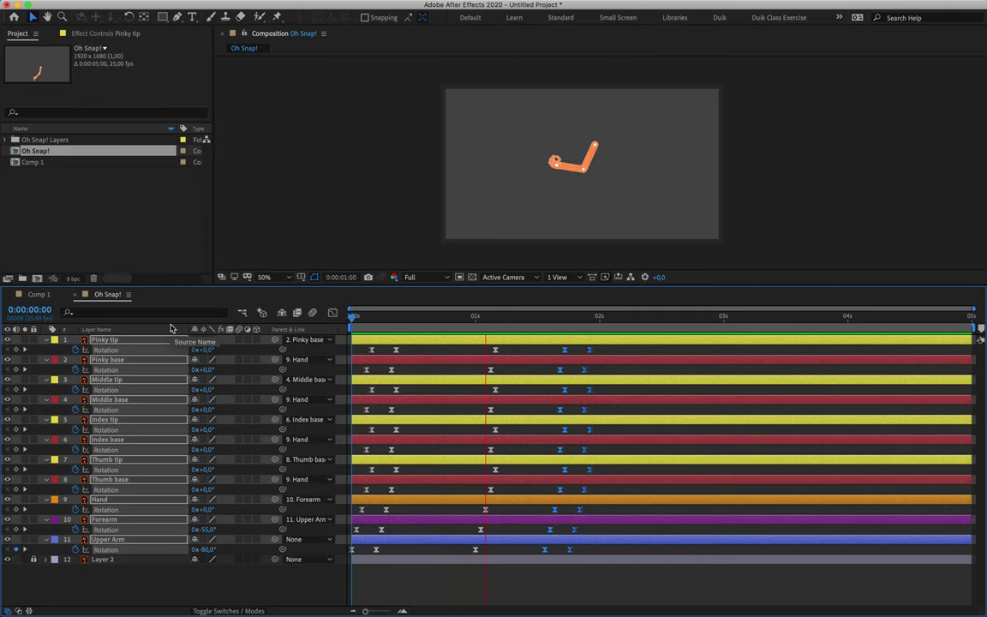
Move the final rotation keyframe of every arm and finger layer, including Upper Arm, three frames later.
left_click_drag(403, 317, 624, 418)
left_click_drag(637, 462, 644, 569)
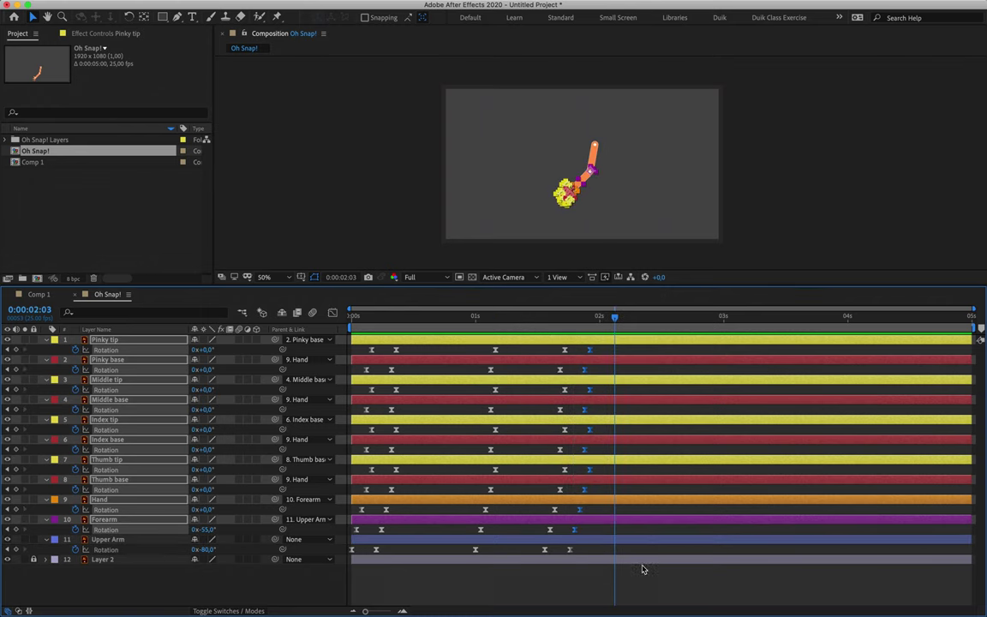
left_click(570, 549, "shift")
left_click_drag(569, 550, 581, 555)
Preview the animation repeatedly from 0:00:00:00 to check the timing of the return to the rest pose.
left_click(233, 296)
key("Home")
key("space")
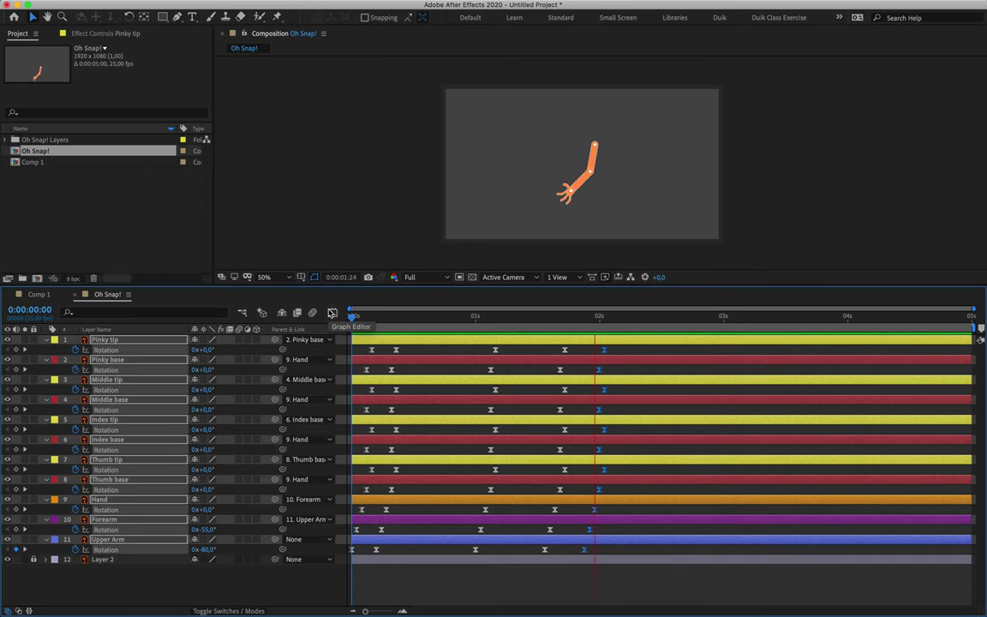
left_click_drag(554, 317, 351, 319)
key("space")
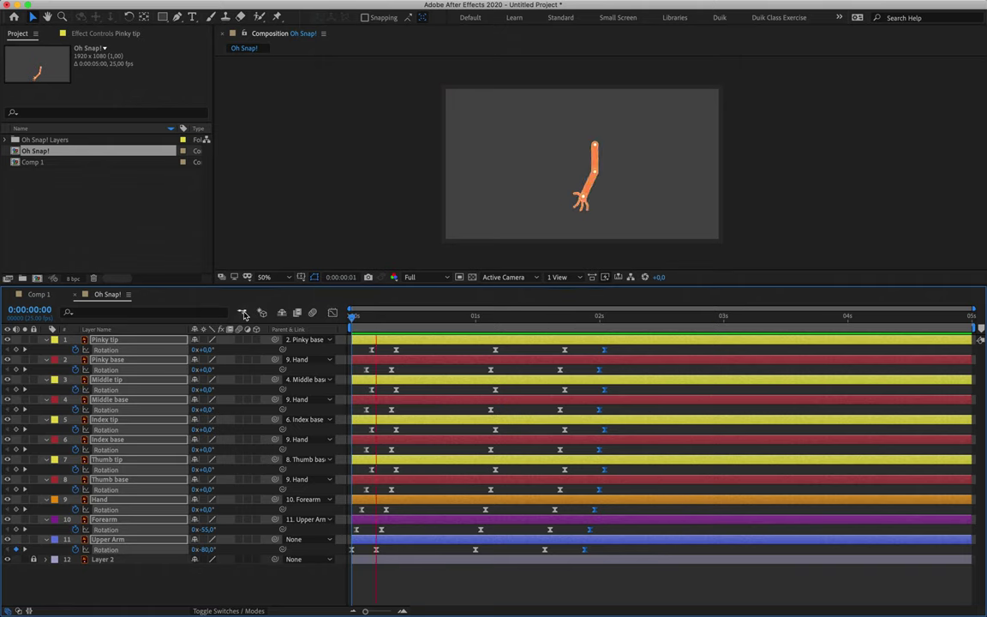
key("space")
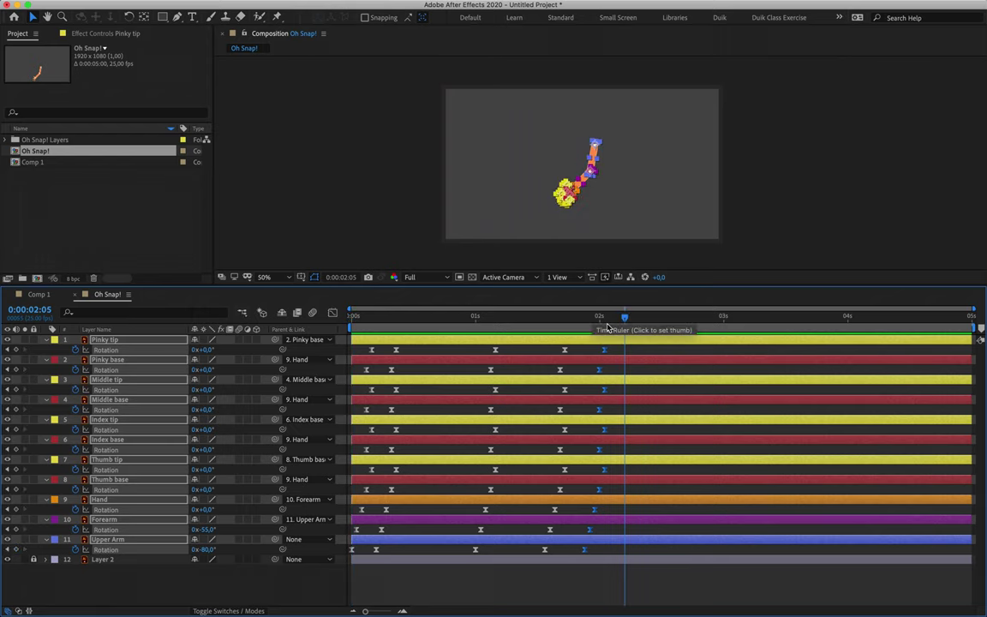
left_click(527, 595)
End the work area at 0:00:02:02, just past the last fingertip keyframes, preview it, and trim the composition to the work area.
left_click_drag(631, 318, 727, 326)
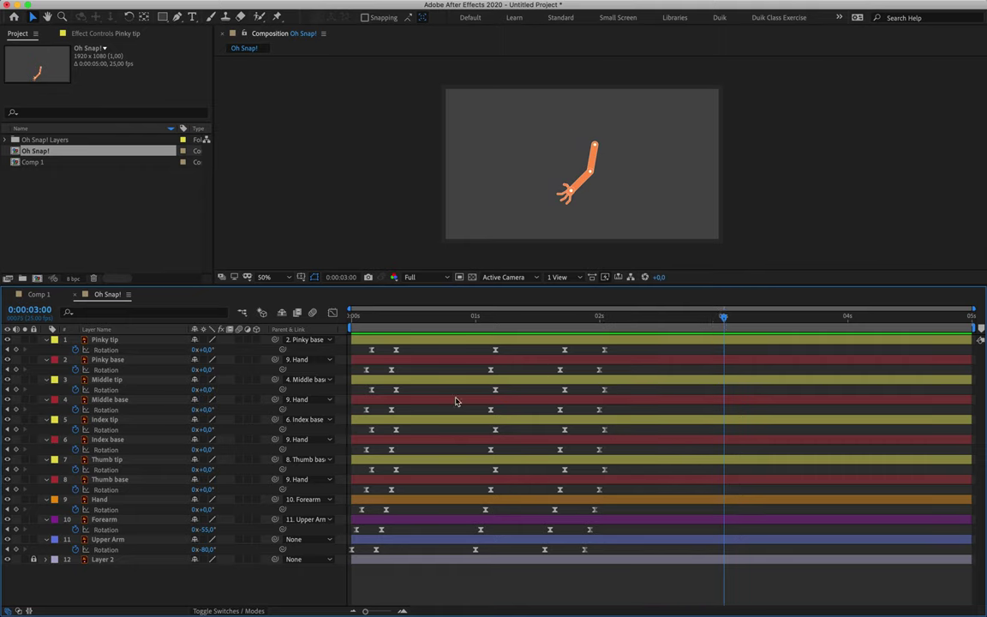
left_click_drag(610, 317, 604, 318)
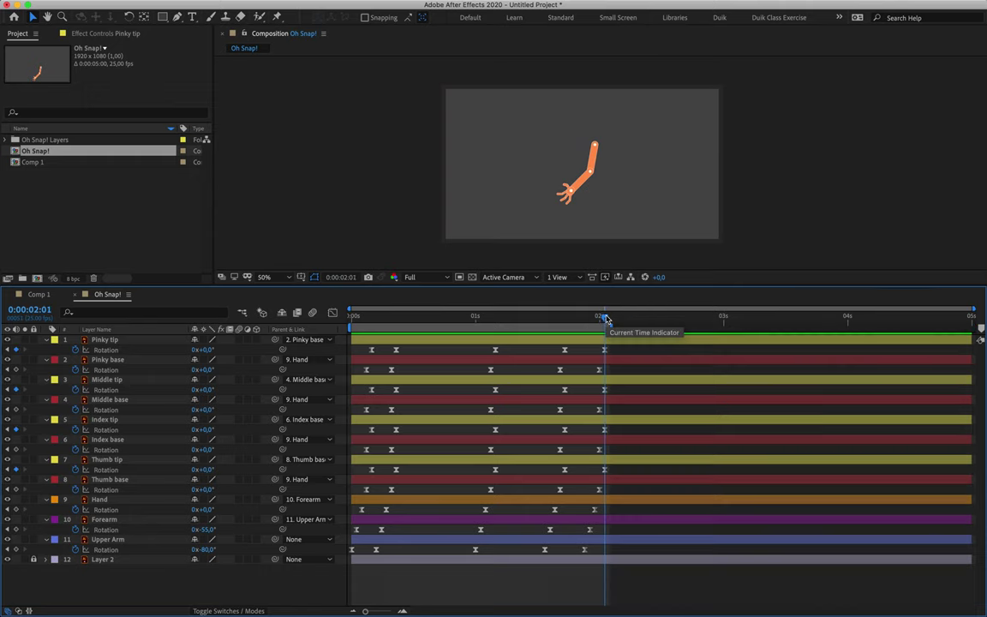
left_click_drag(607, 320, 608, 320)
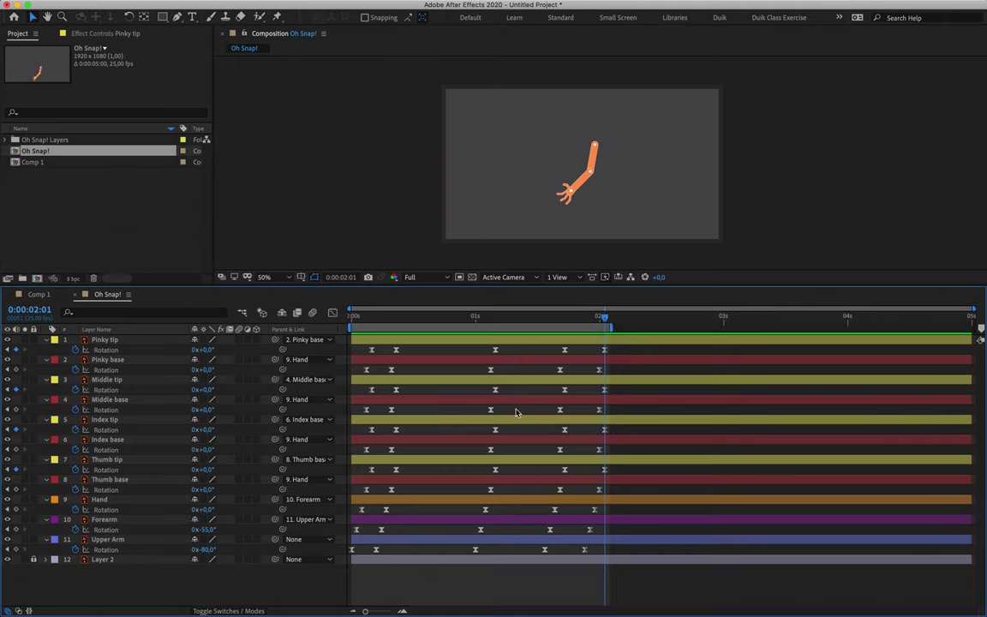
key("space")
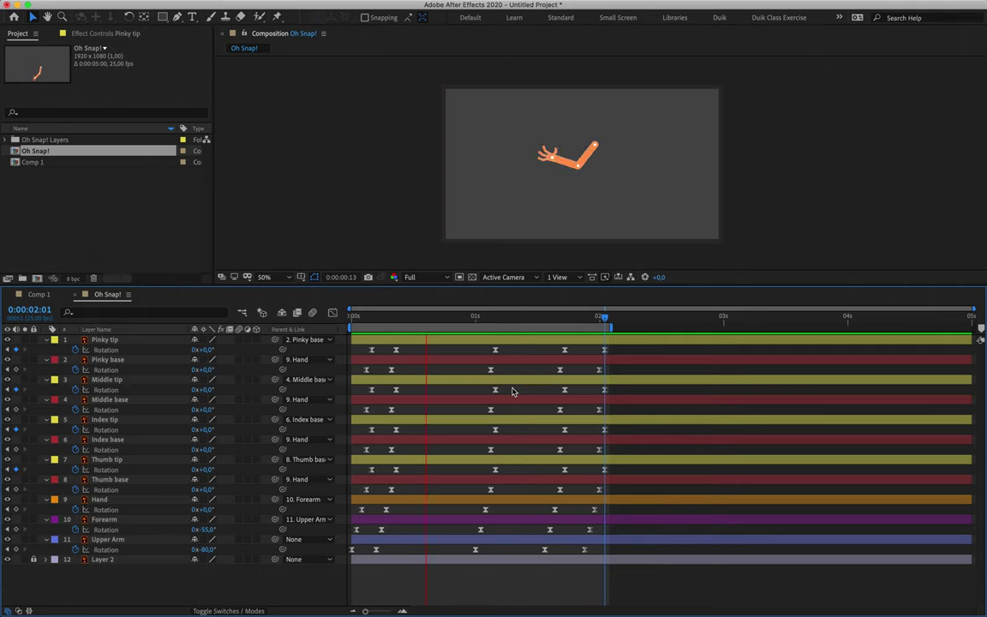
key("space")
key("Page_Up")
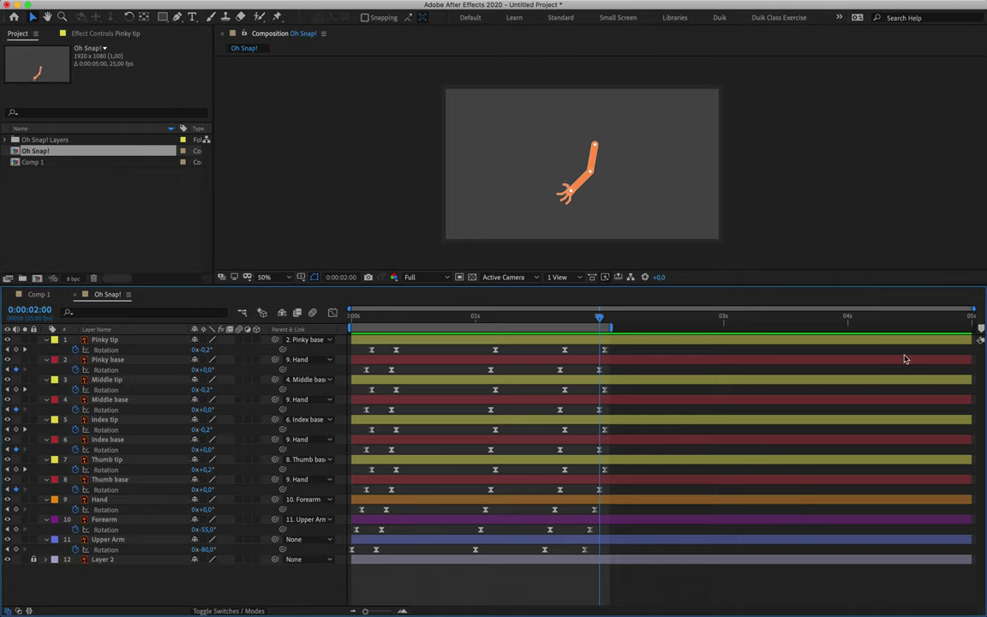
right_click(486, 328)
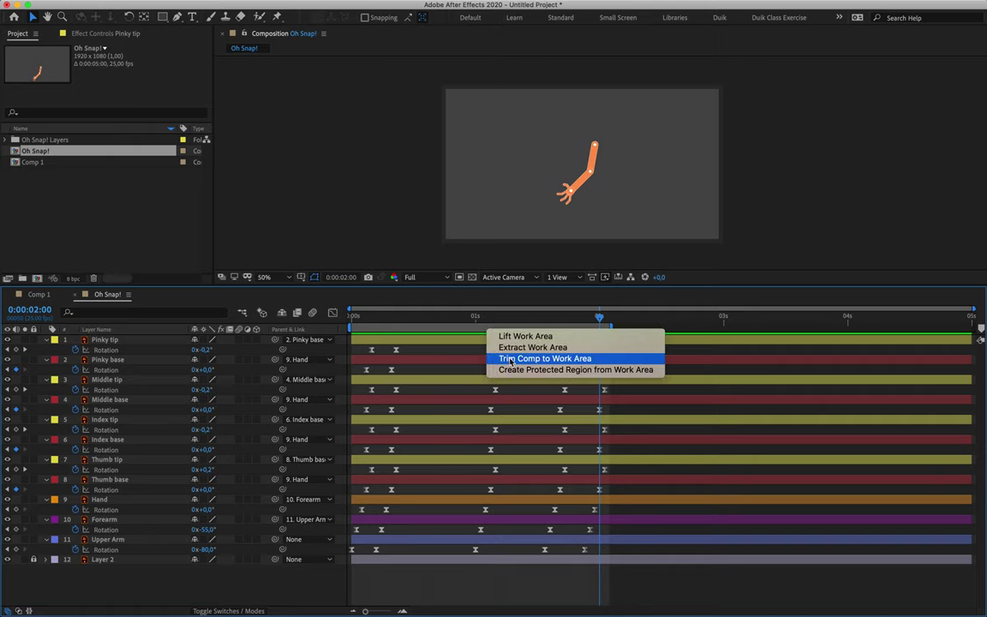
left_click(511, 359)
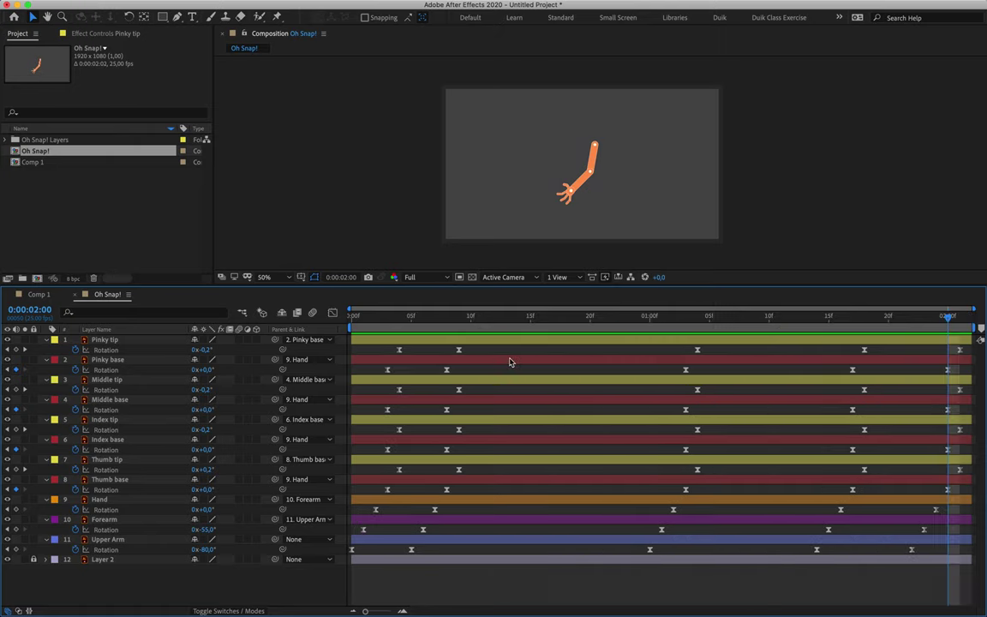
Play the trimmed composition as a loop and scrub to the finger-closing keyframes around 0:00:01:03.
key("space")
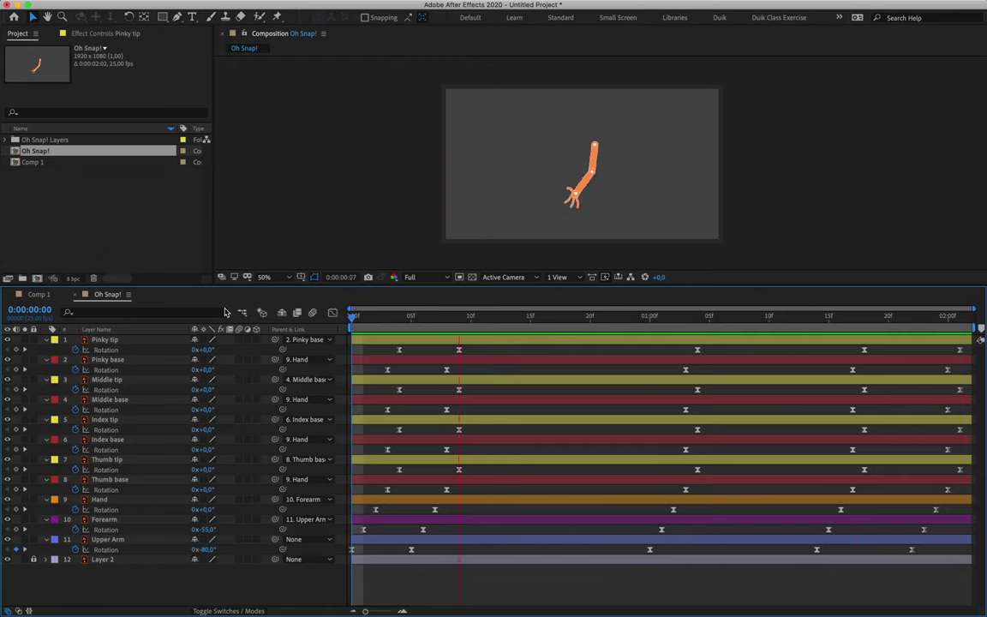
key("space")
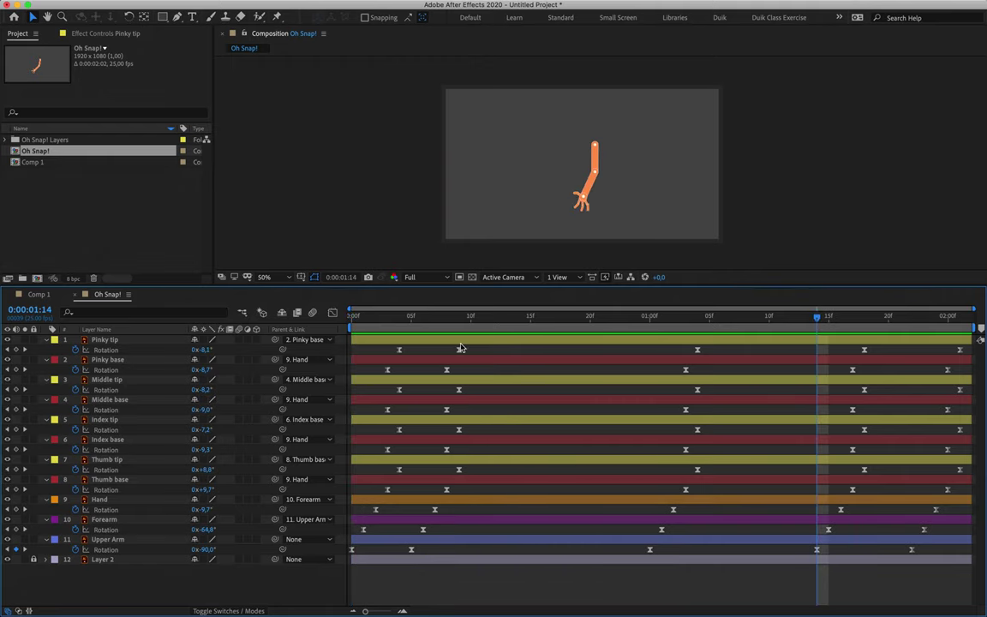
left_click_drag(637, 323, 686, 320)
key("space")
key("space")
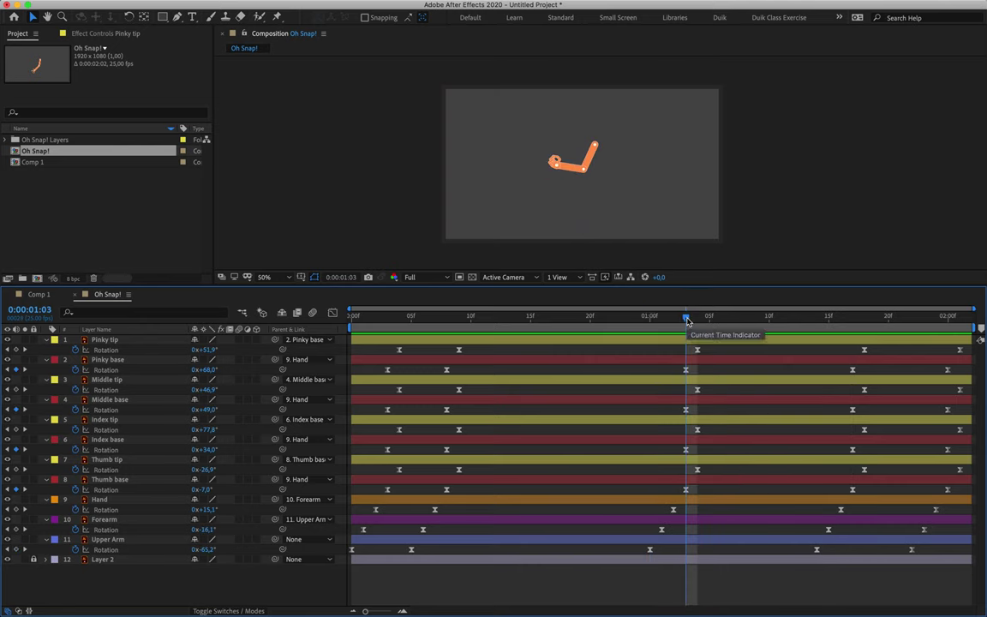
At 0:00:01:04, frame the closed hand at 400% and lock all arm and finger layers.
mouse_move(688, 322)
left_mouse_down()
mouse_move(656, 319)
mouse_move(711, 329)
mouse_move(700, 331)
left_mouse_up()
key("period")
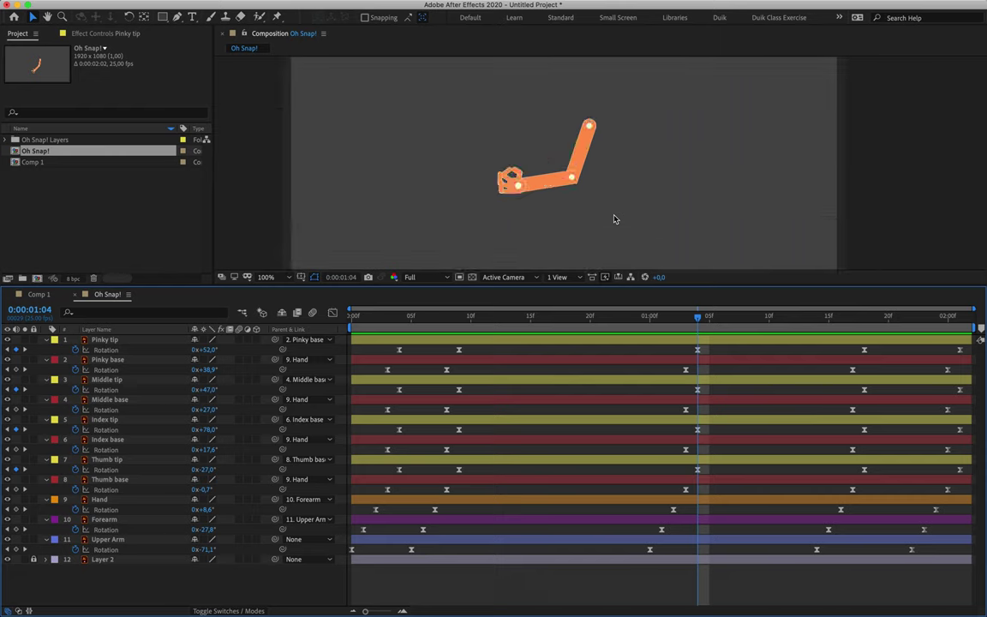
key("period")
key("period")
left_click_drag(315, 205, 555, 120)
key("v")
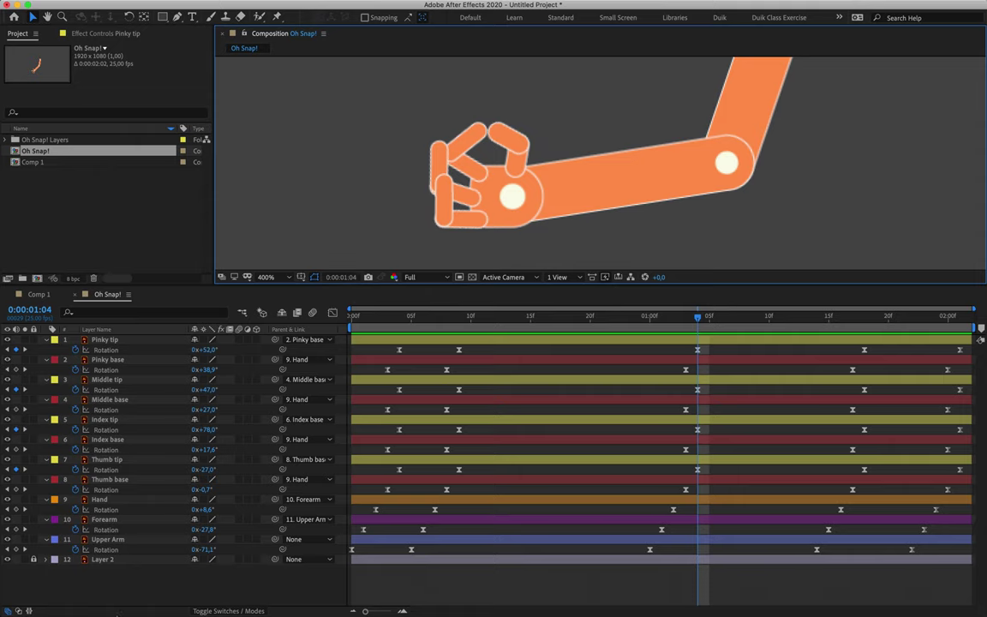
left_click_drag(36, 343, 39, 580)
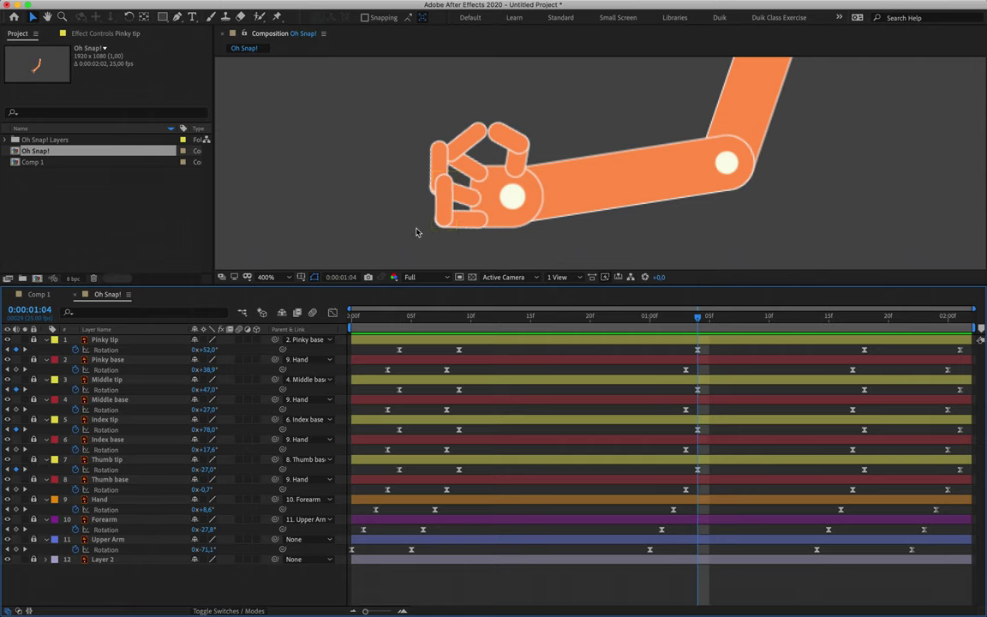
Activate the Pen tool and set its fill to None.
key("g")
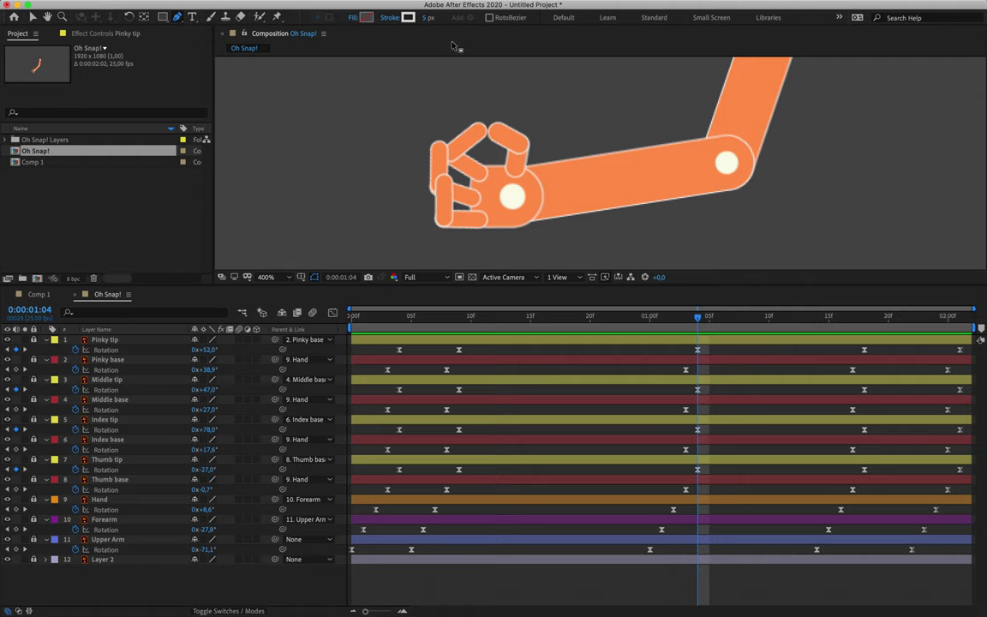
left_click(354, 18)
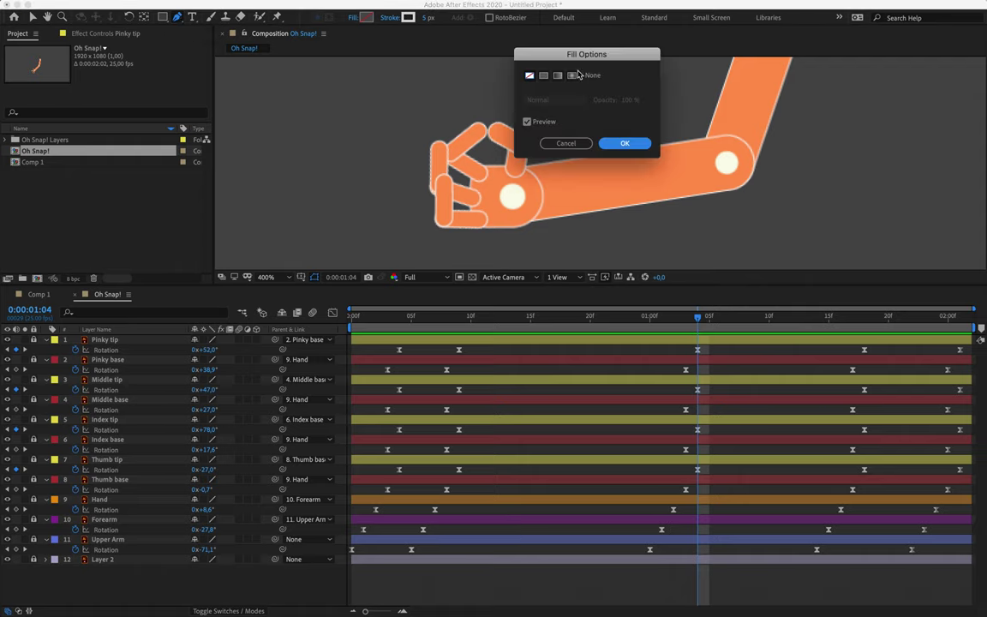
left_click(567, 143)
left_click(351, 20)
left_click(529, 76)
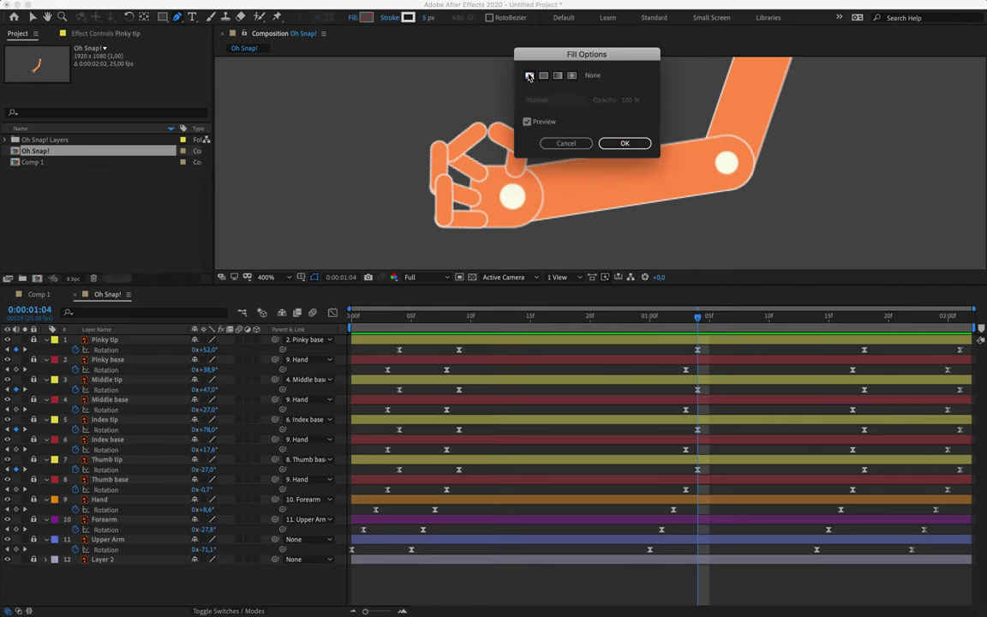
left_click(618, 144)
Set the Pen tool's stroke to Solid Color with a width of 7 px.
left_click(393, 19)
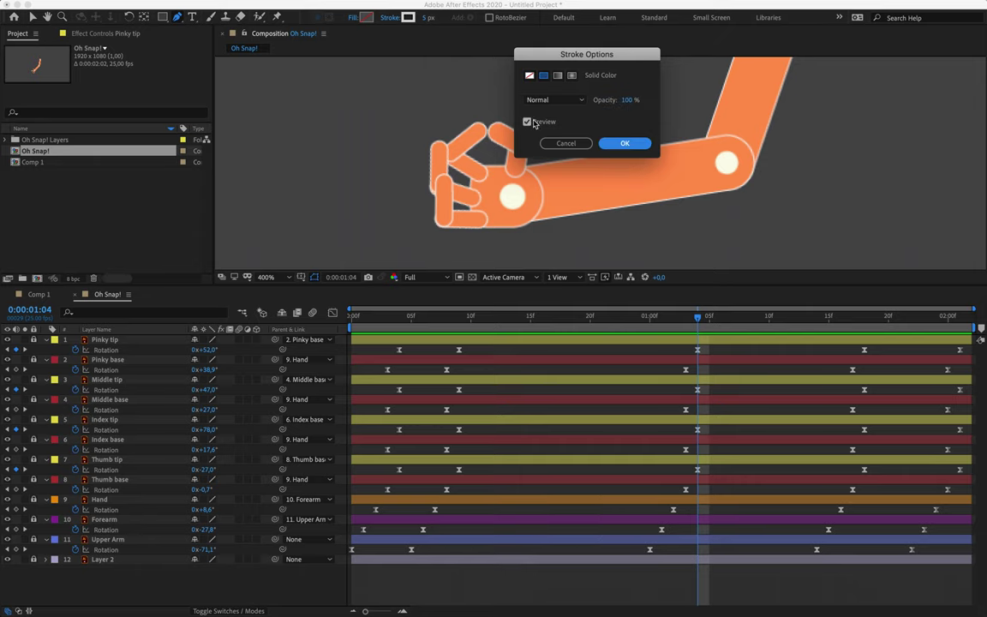
left_click(544, 76)
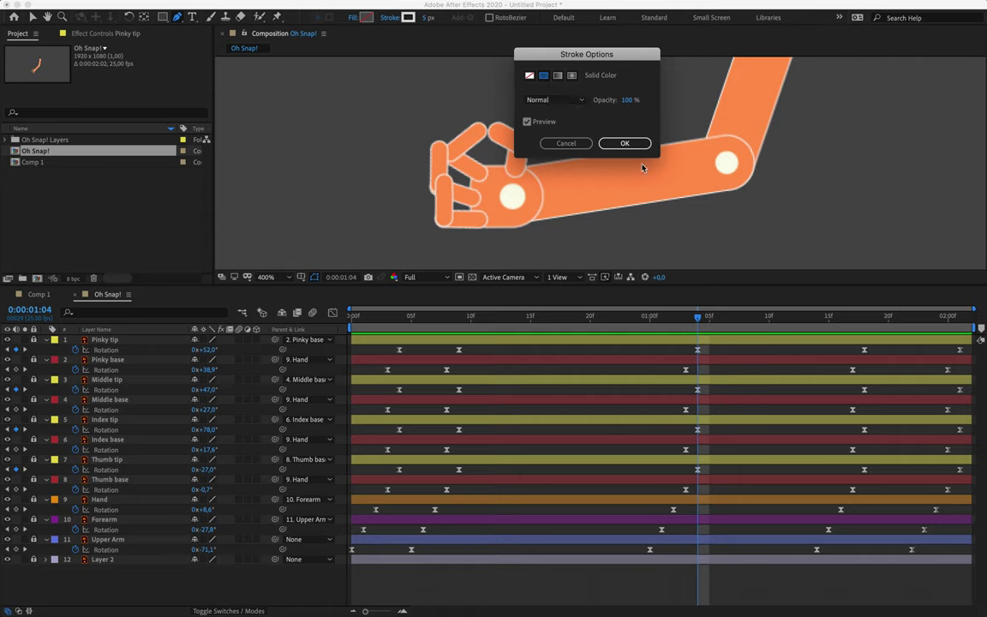
left_click(624, 143)
left_click(425, 18)
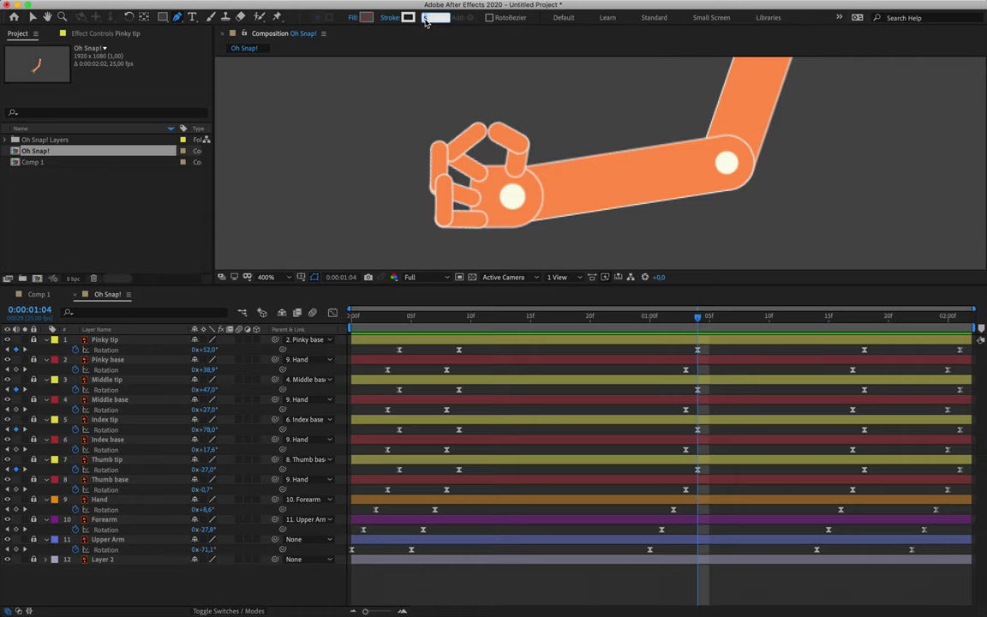
type("7")
key("Return")
Draw three short lines fanning out above the touching index and thumb tips, each on its own shape layer.
left_click_drag(499, 95, 441, 212)
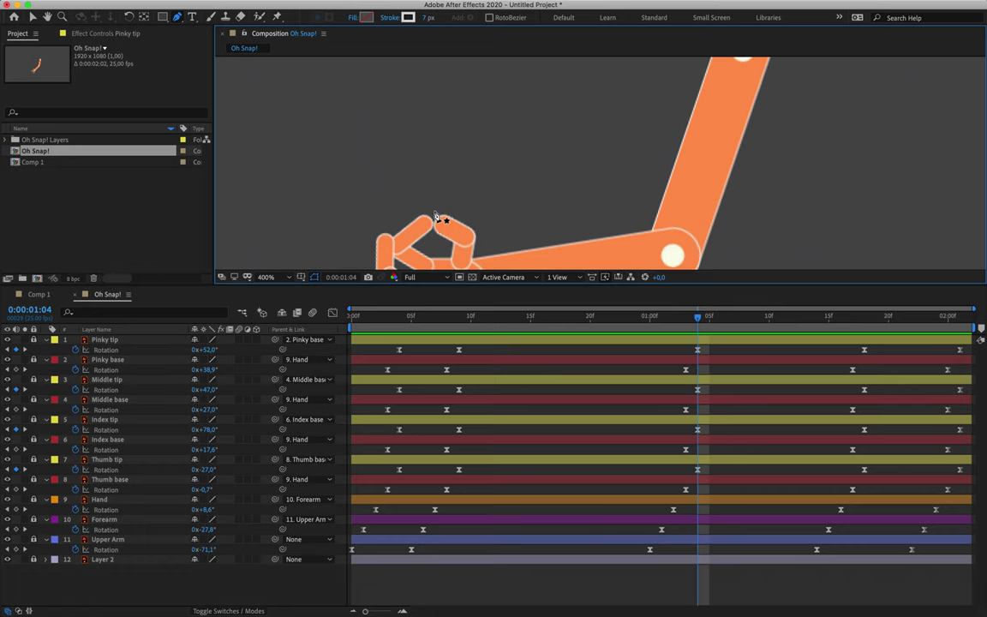
left_click(439, 211)
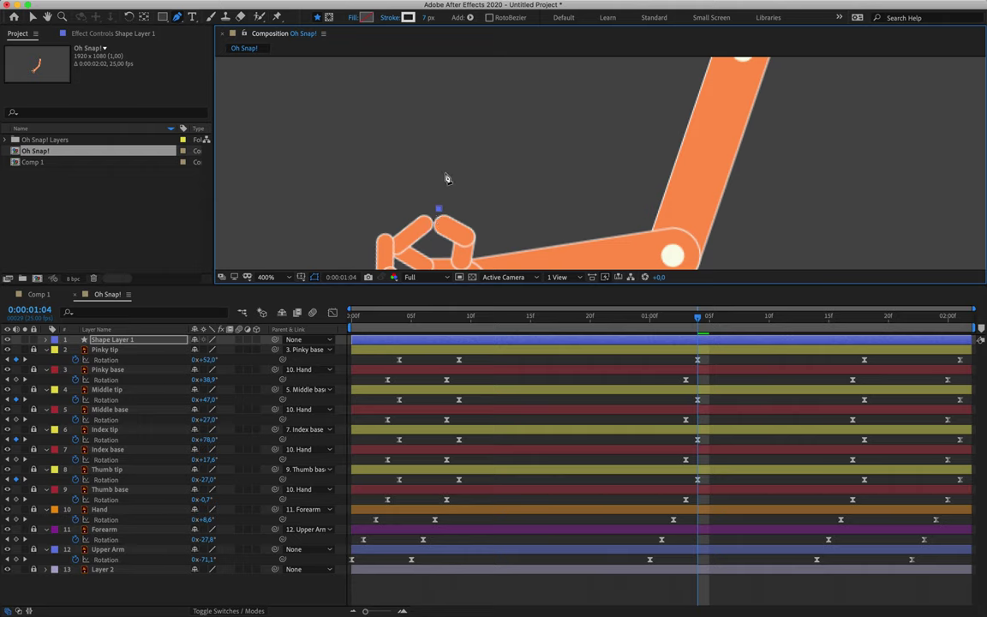
left_click(446, 182)
left_click(127, 595)
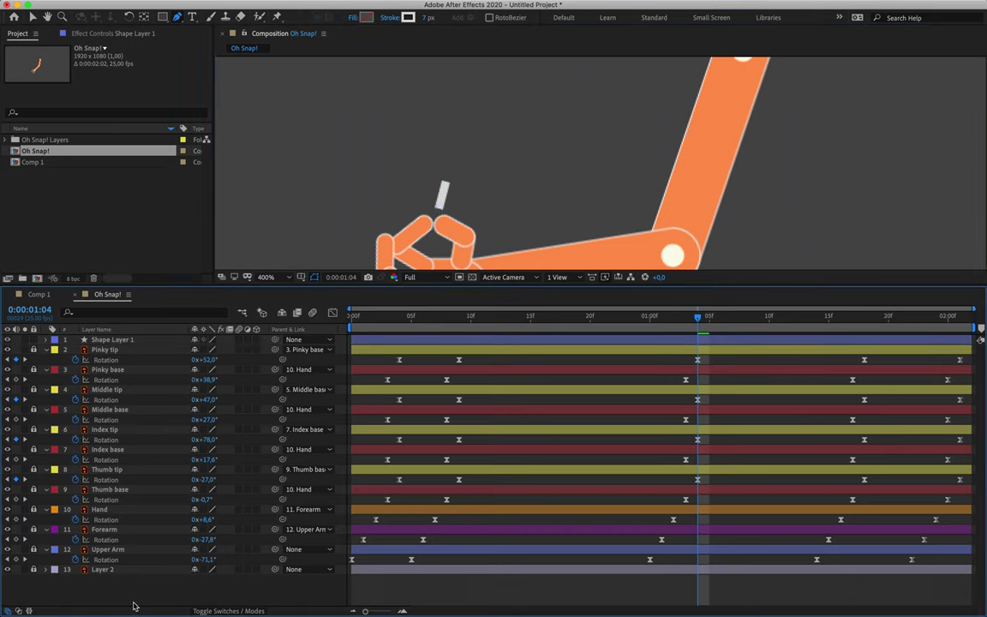
left_click(431, 197)
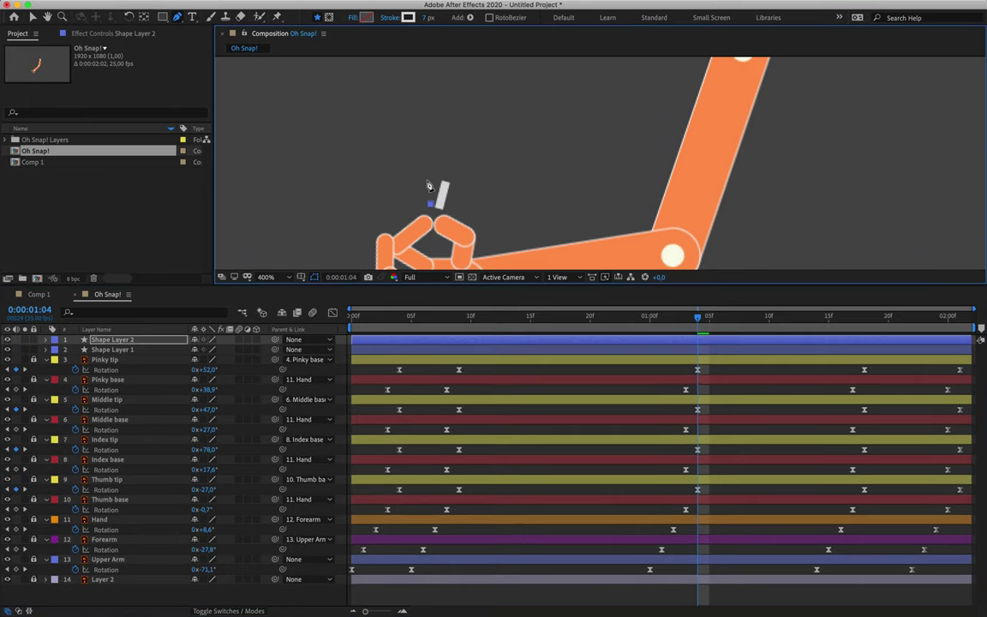
left_click(425, 179)
left_click(117, 590)
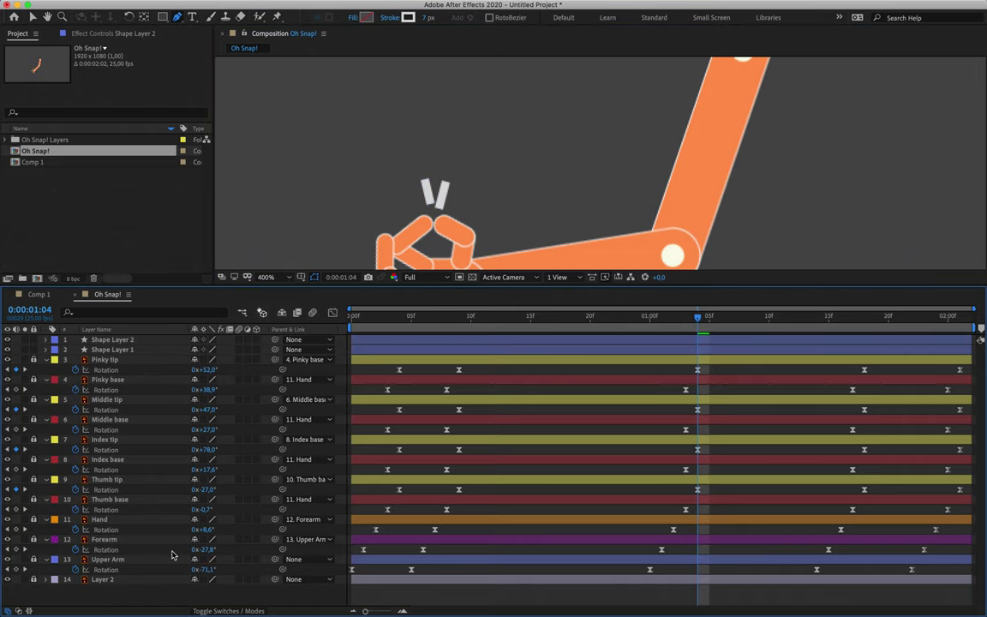
left_click(448, 207)
left_click(463, 198)
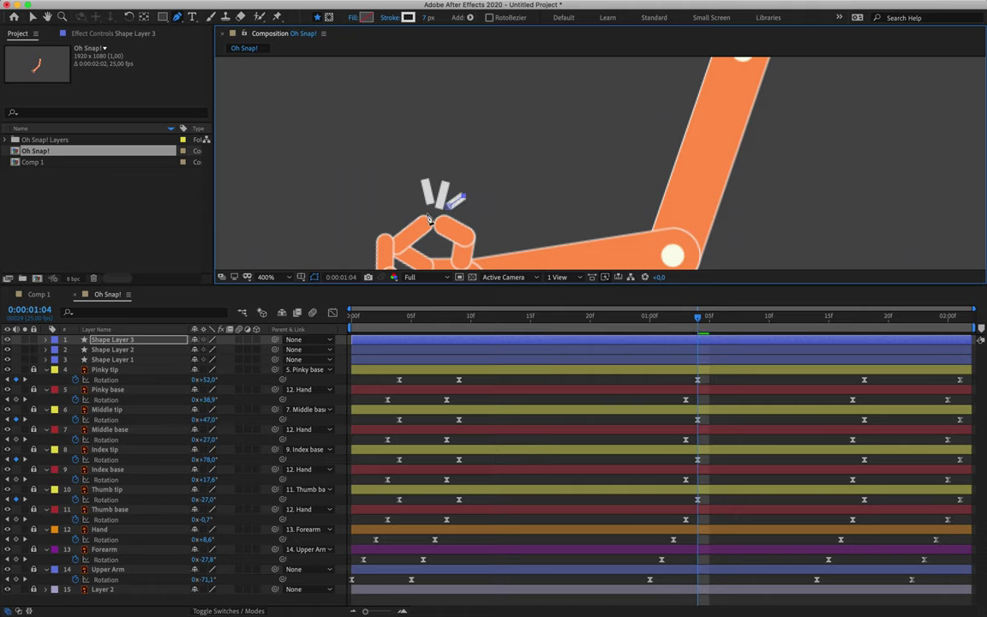
Select the three new shape layers together and one by one to identify which line each layer holds.
left_click(149, 361, "shift")
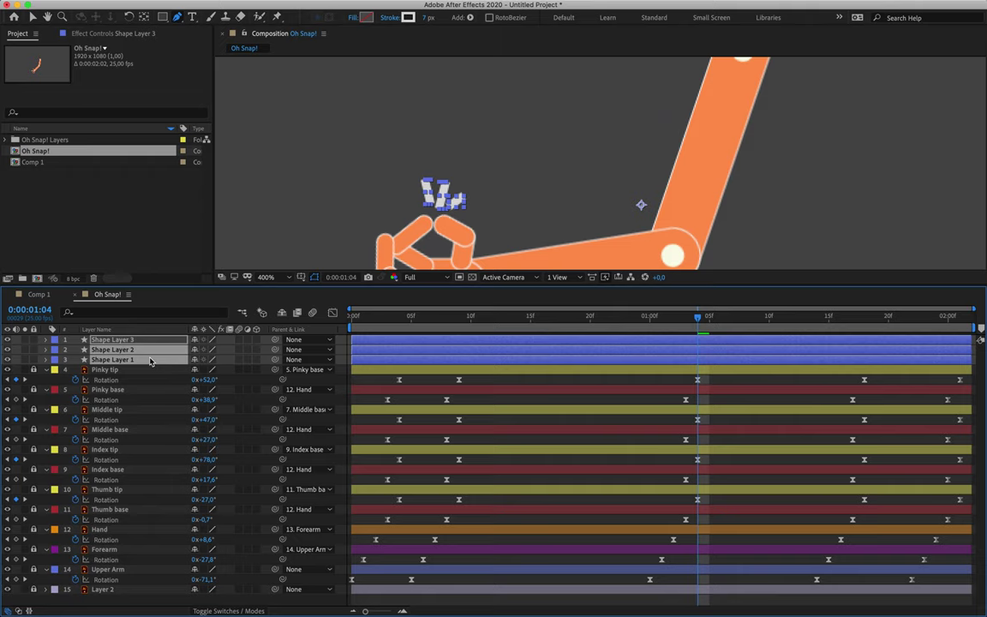
key("F2")
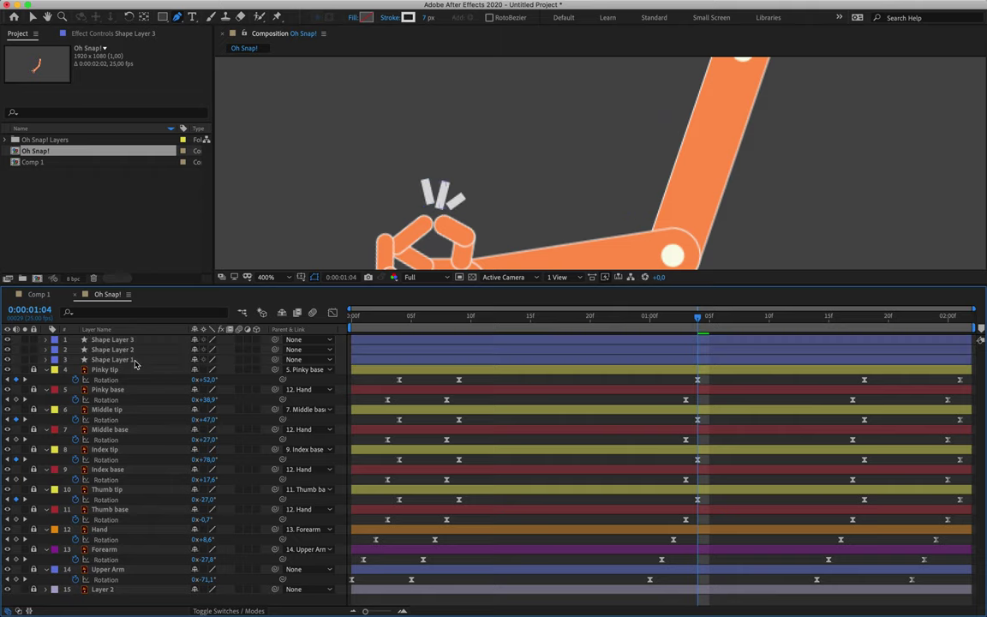
left_click(135, 361)
key("super+Up")
key("super+Up")
key("super+Down")
key("super+Down")
key("super+Up")
key("super+Up")
key("super+Down")
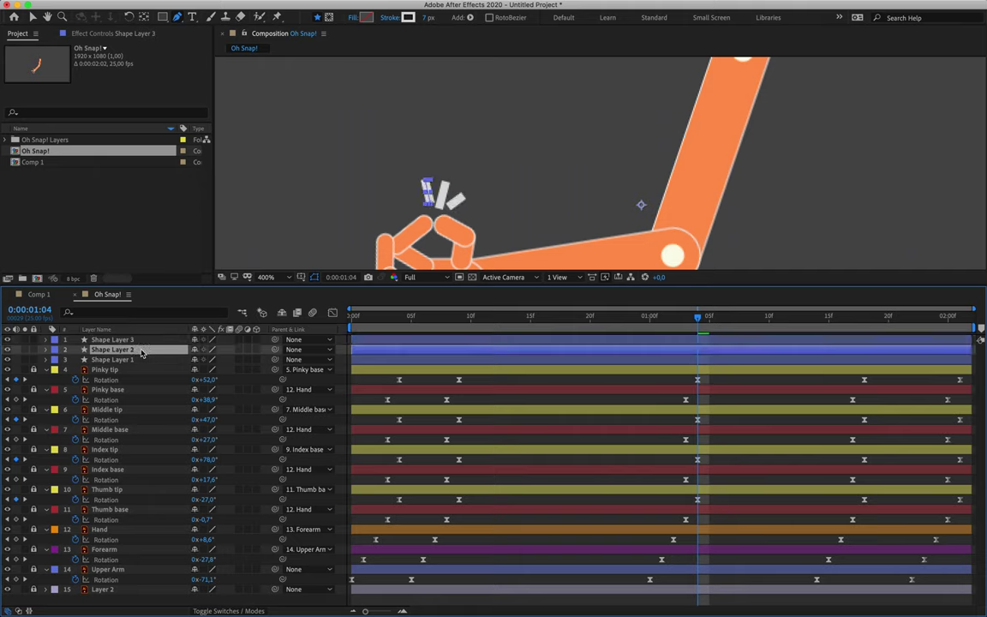
Scrub through the frames around 0:00:01:04 at 200% to examine the snap moment against the drawn lines.
key("comma")
left_click(697, 318)
mouse_move(697, 319)
left_mouse_down()
mouse_move(649, 315)
mouse_move(787, 304)
mouse_move(722, 315)
mouse_move(641, 297)
mouse_move(755, 296)
mouse_move(700, 300)
left_mouse_up()
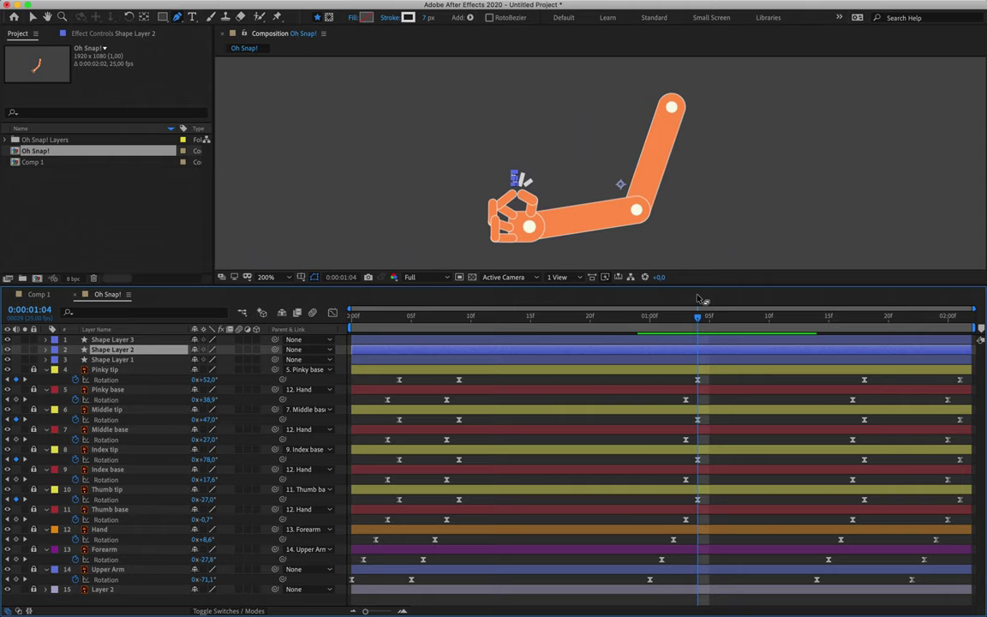
Add a Trim Paths operator to Shape Layer 3, the short slanted accent line above the thumb.
left_click(131, 361)
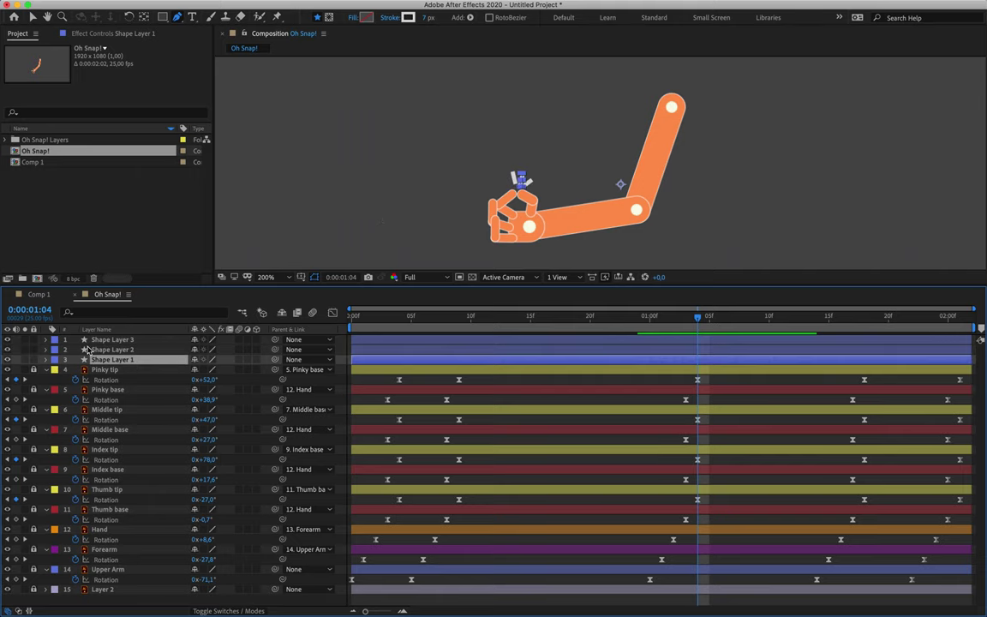
left_click(108, 341)
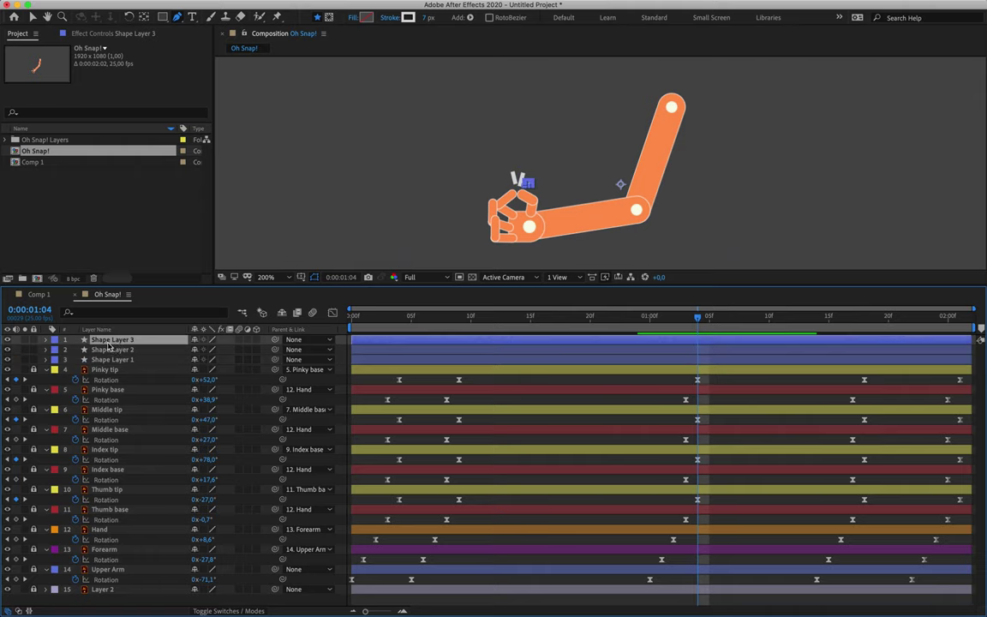
key("period")
key("period")
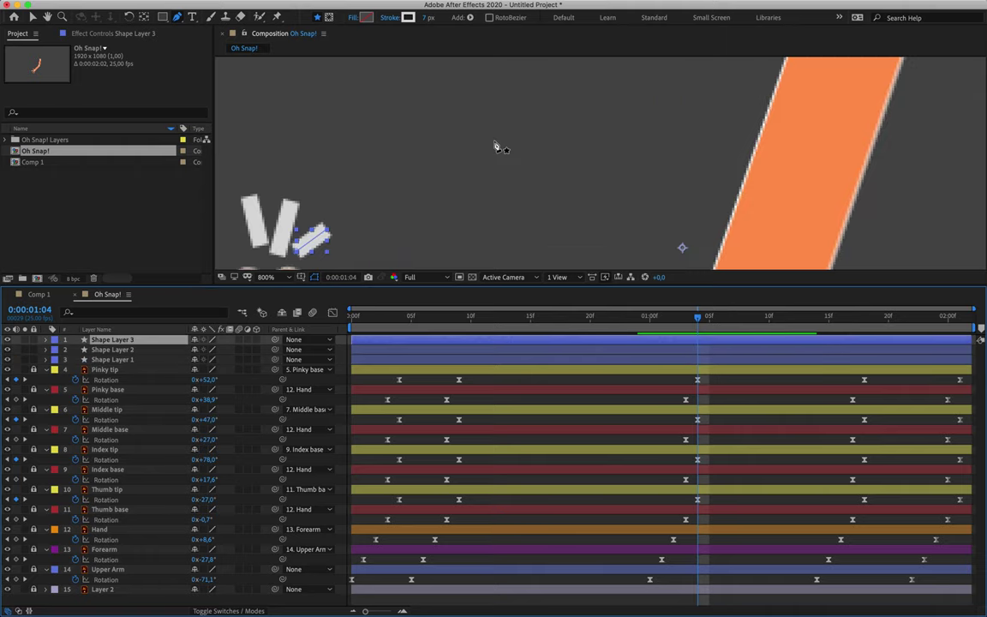
left_click_drag(447, 163, 677, 65)
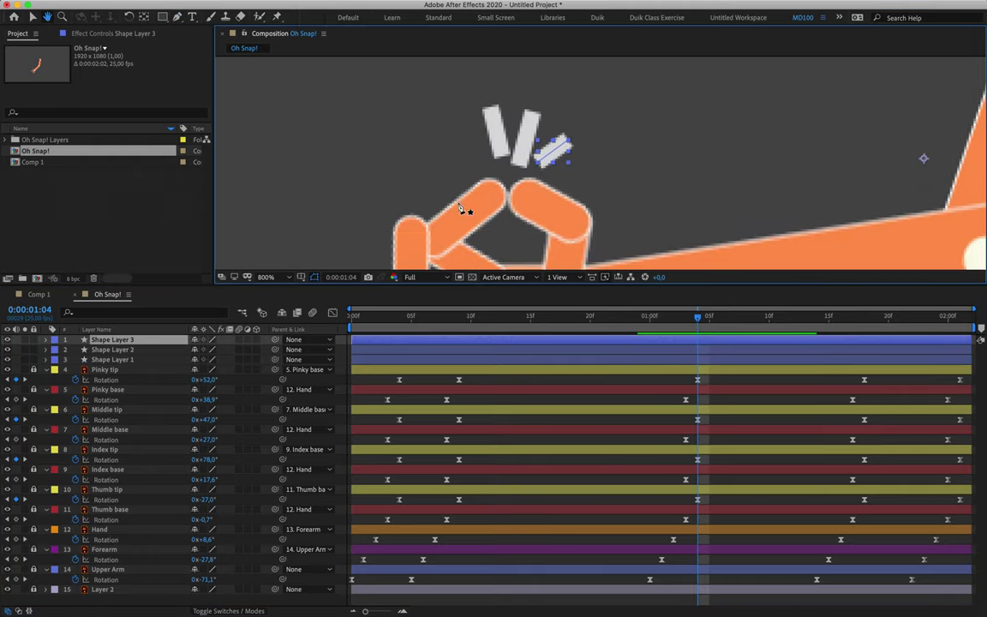
key("g")
left_click(47, 340)
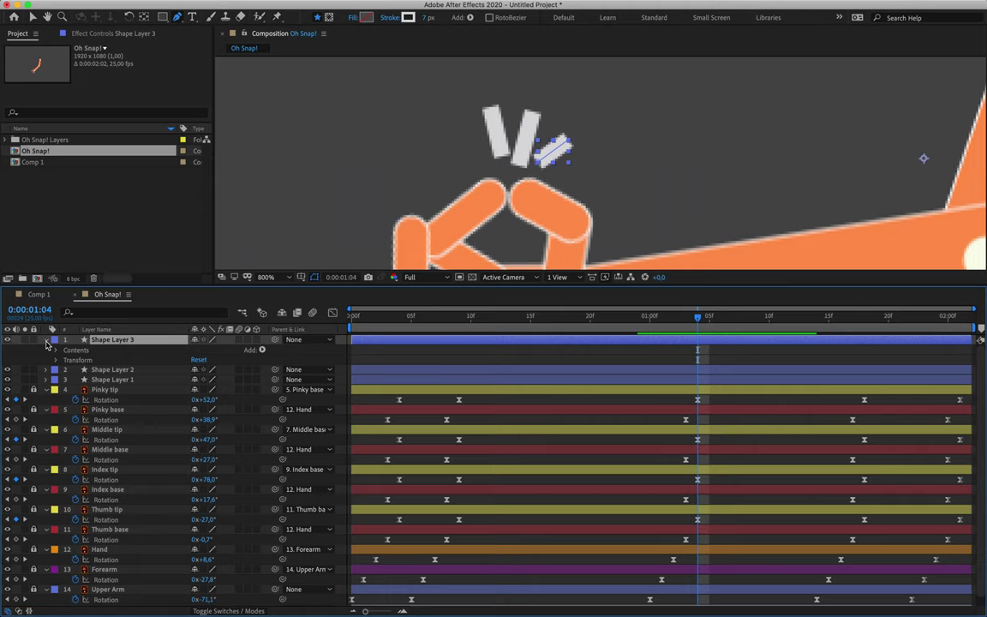
left_click(244, 360)
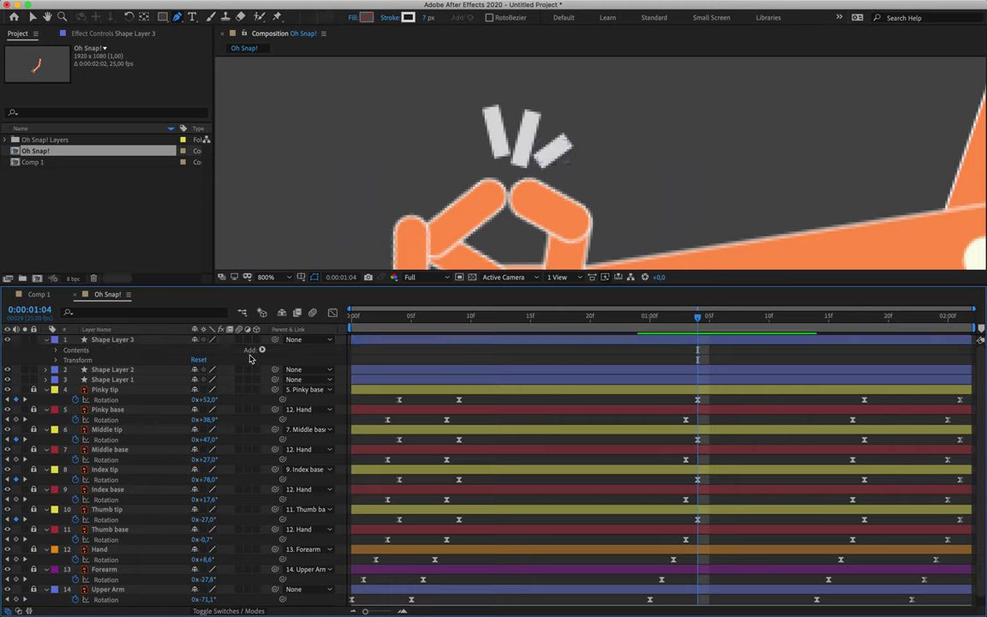
left_click(244, 360)
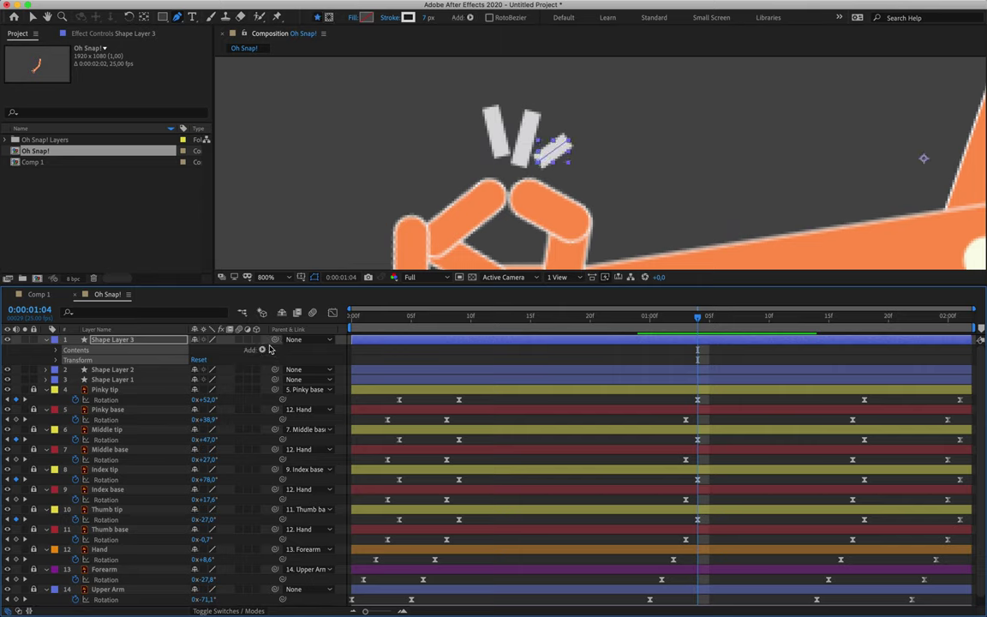
left_click(261, 351)
left_click(259, 350)
left_click(262, 350)
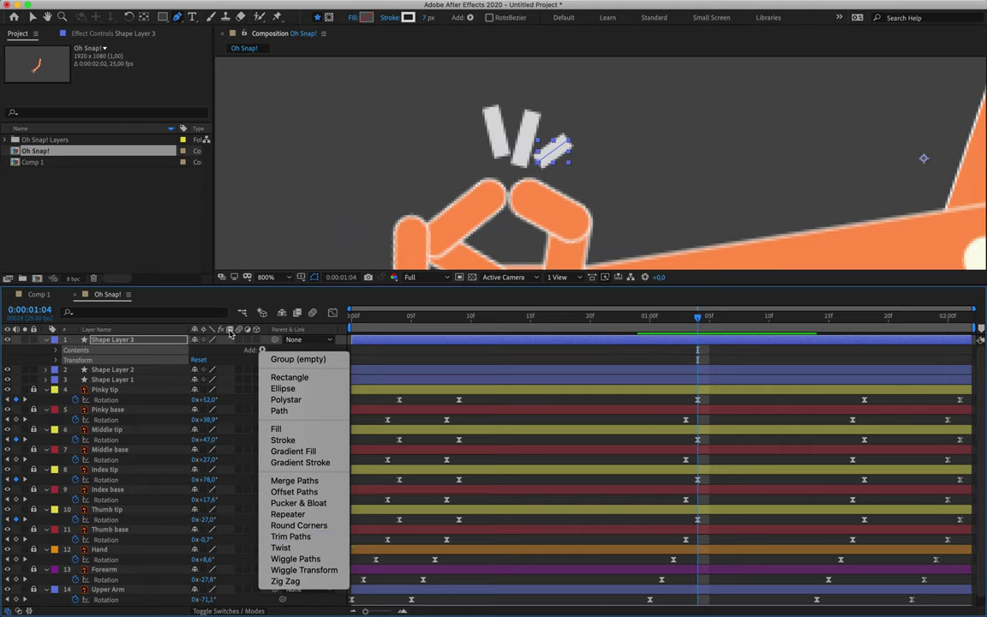
left_click(291, 536)
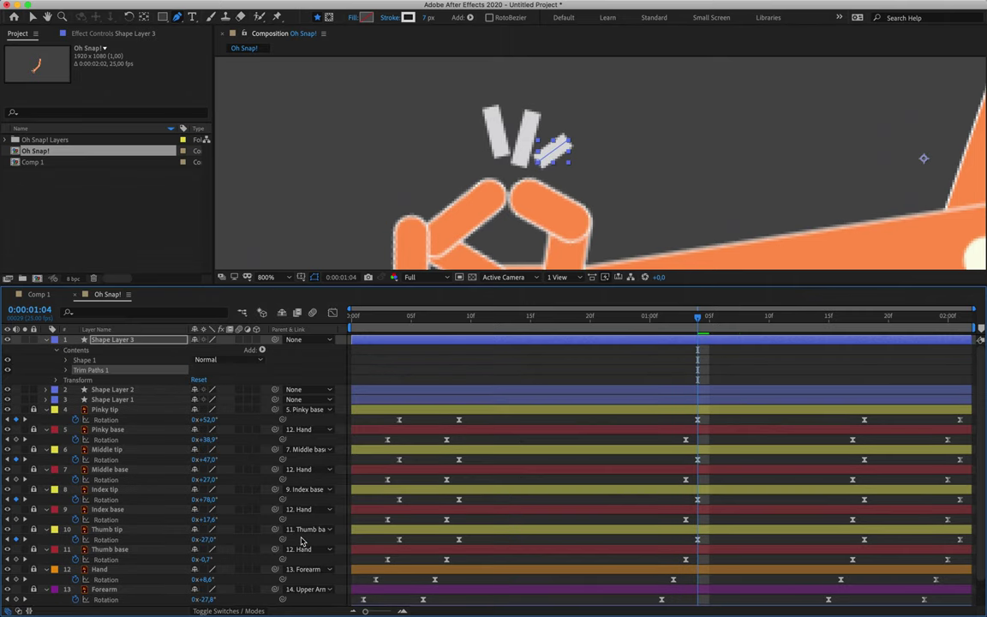
Enable keyframing for the Start and End of Shape Layer 3's Trim Paths at 0:00:01:04, then collapse the layer.
left_click(66, 371)
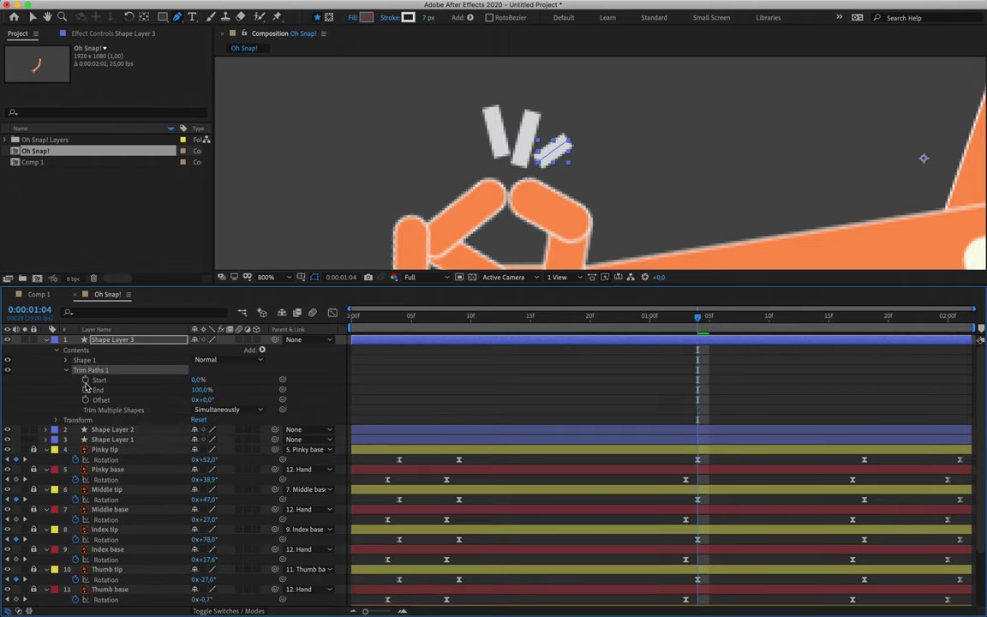
left_click(86, 380)
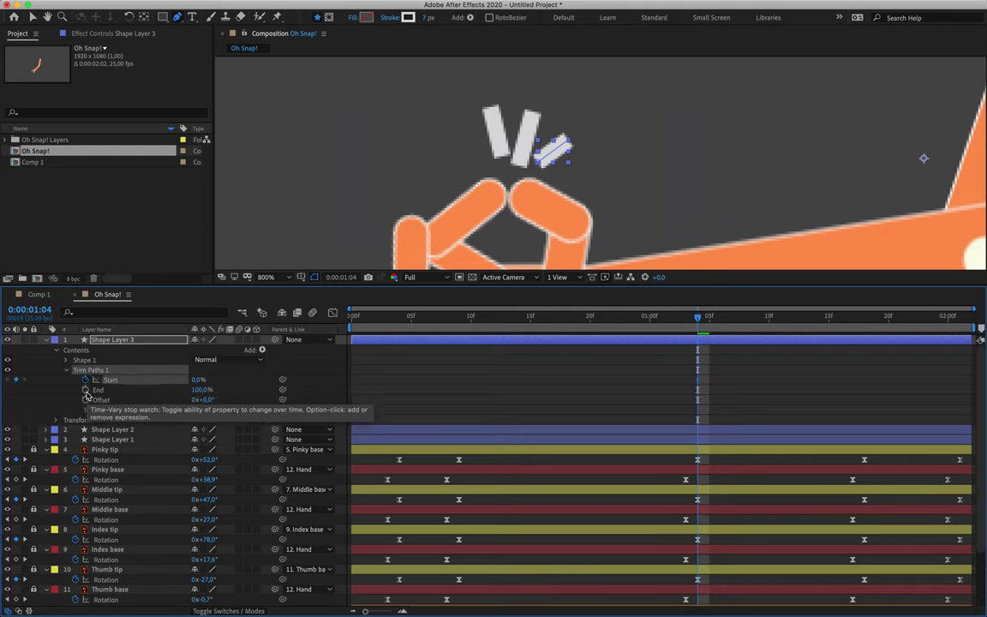
left_click(85, 391)
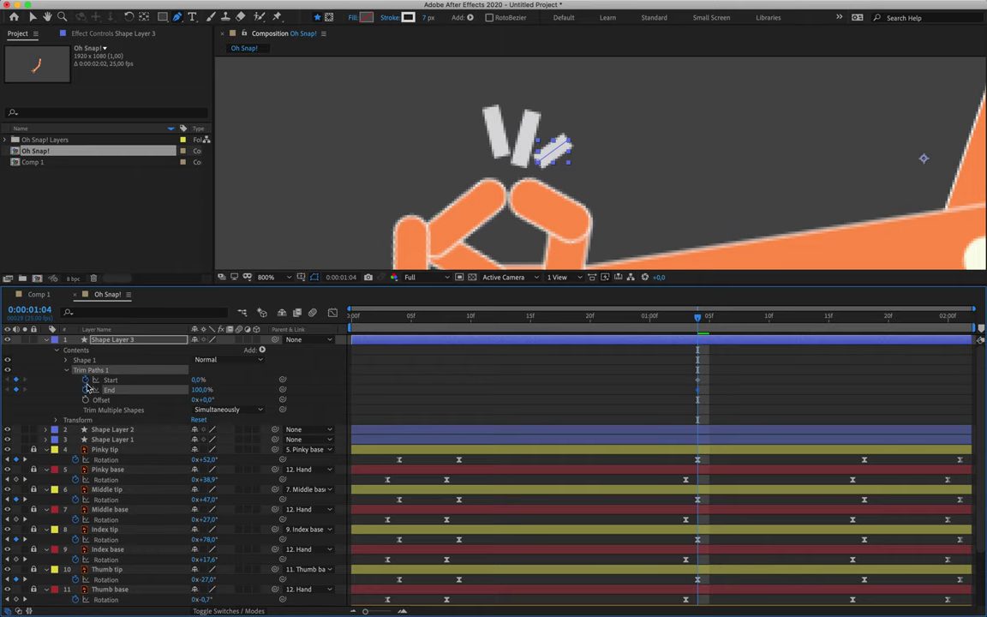
left_click(46, 340)
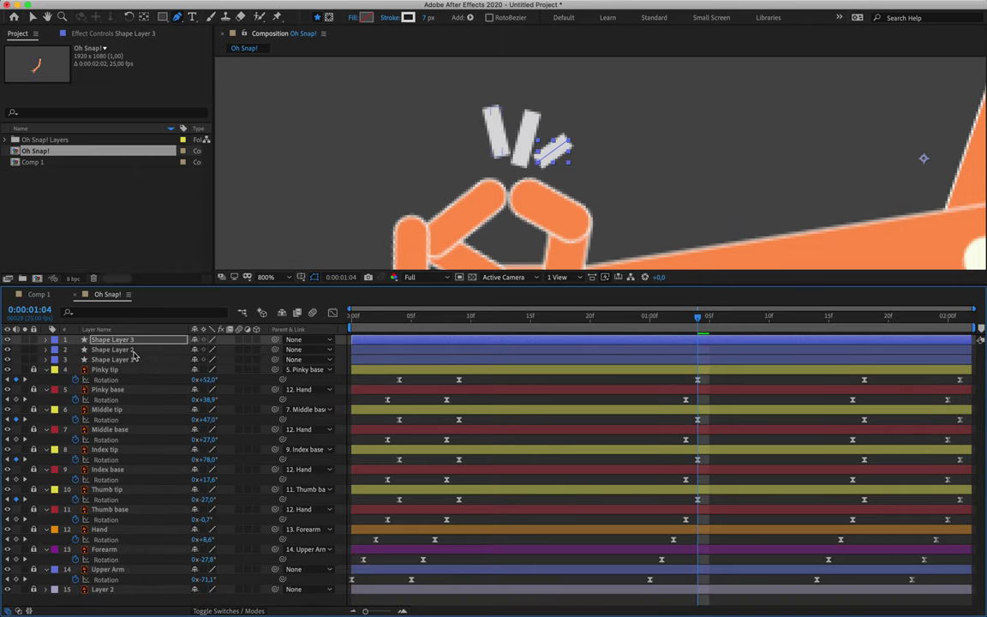
Add Trim Paths to Shape Layer 2 and keyframe its Start and End at 0:00:01:04.
left_click(130, 350)
left_click(46, 351)
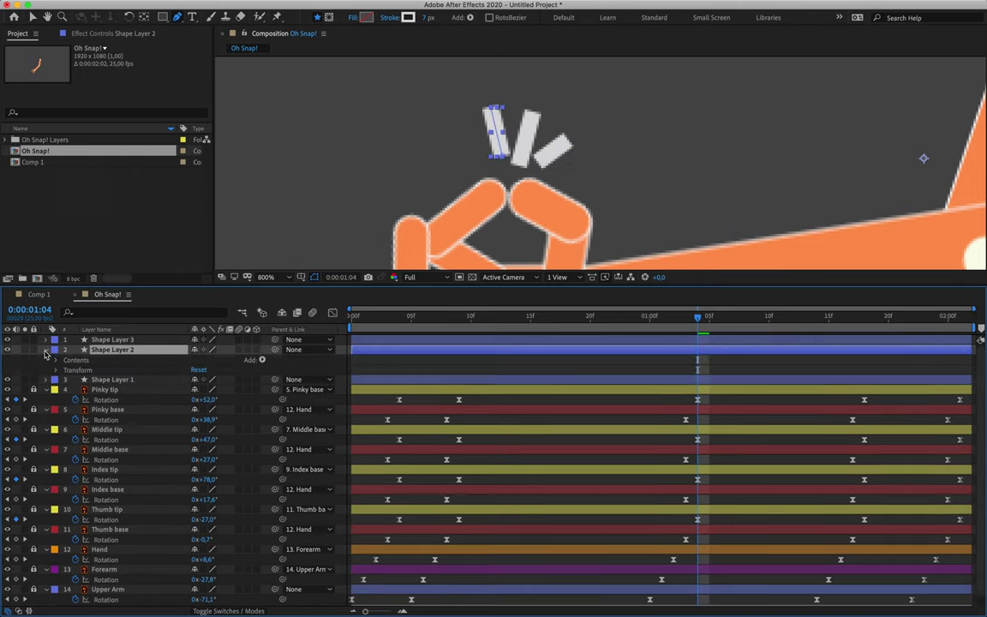
left_click(261, 360)
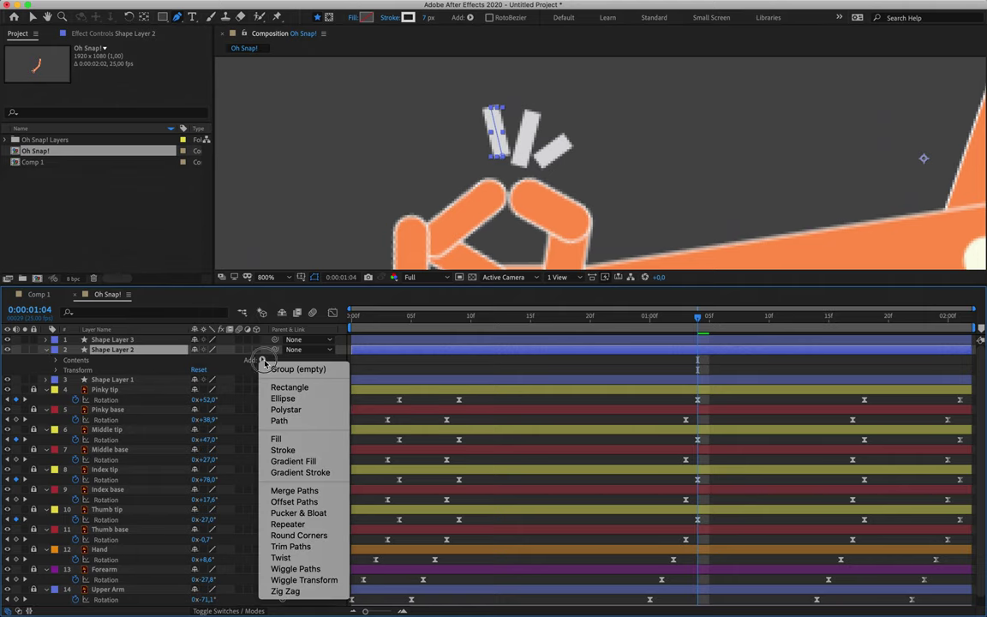
left_click(300, 547)
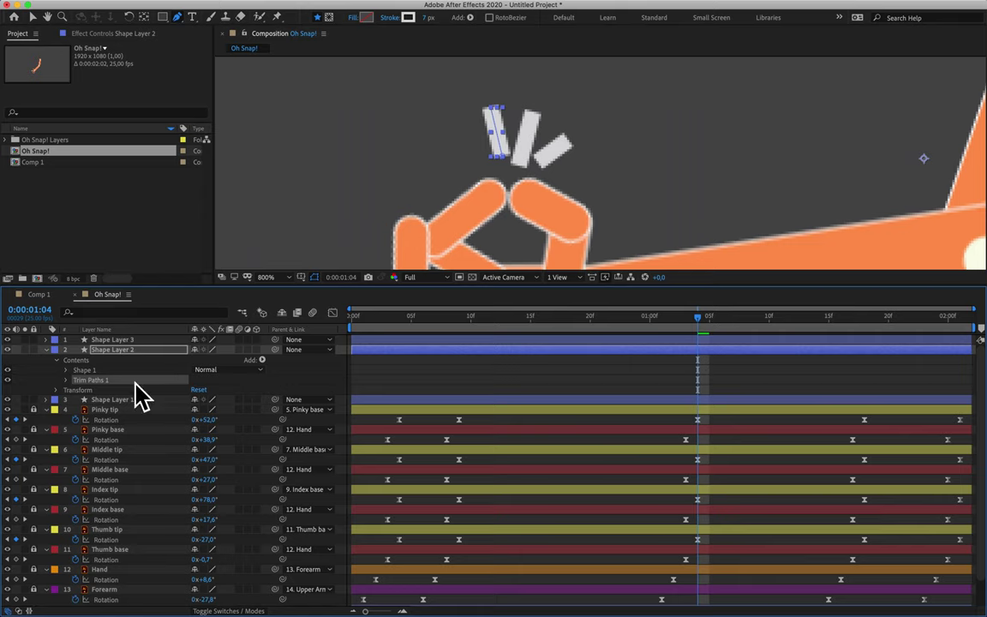
left_click(68, 380)
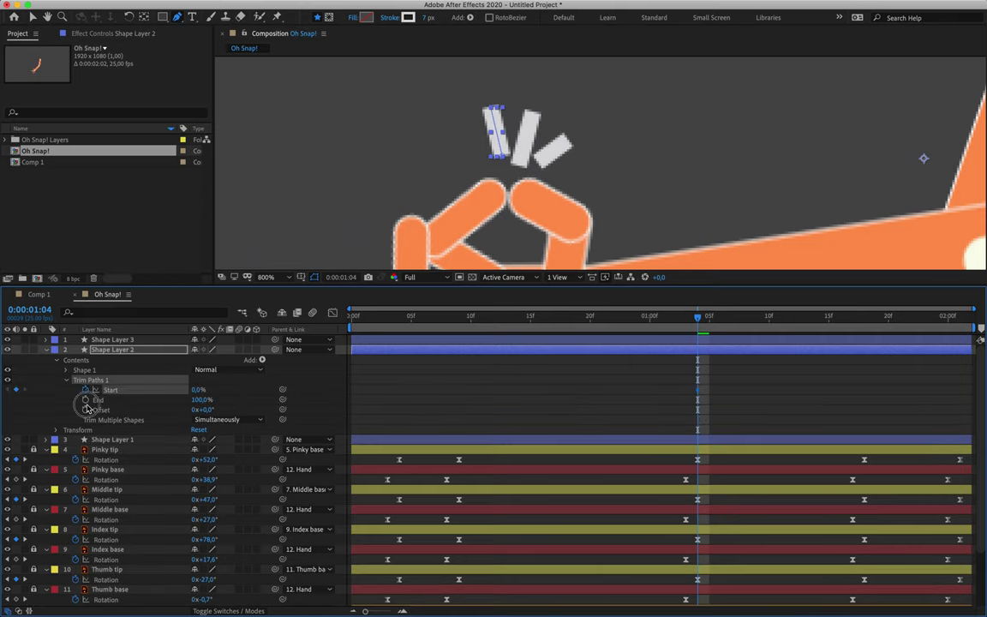
left_click(86, 390)
left_click(86, 399)
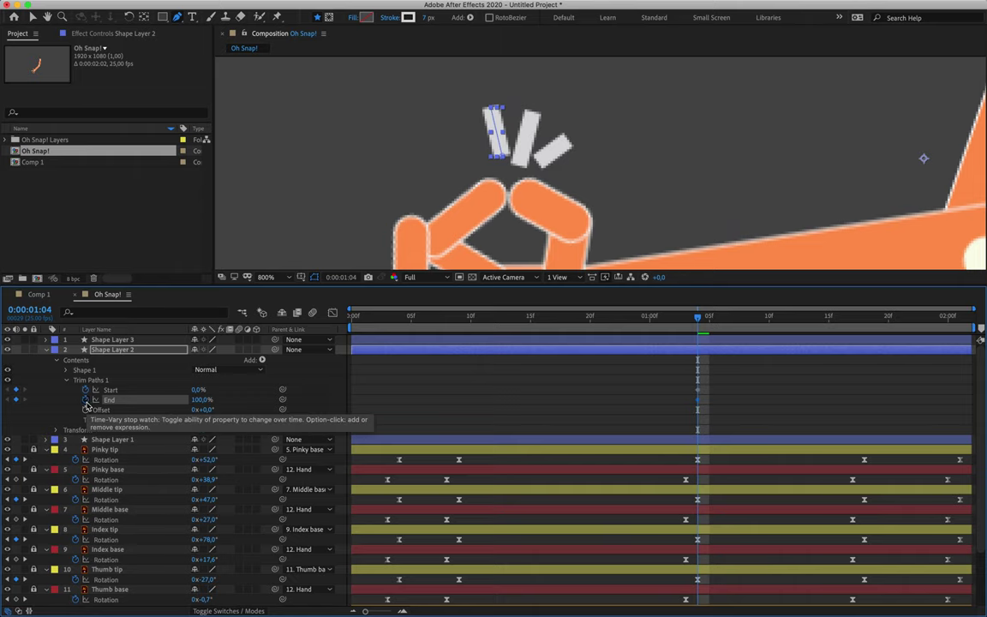
left_click(46, 349)
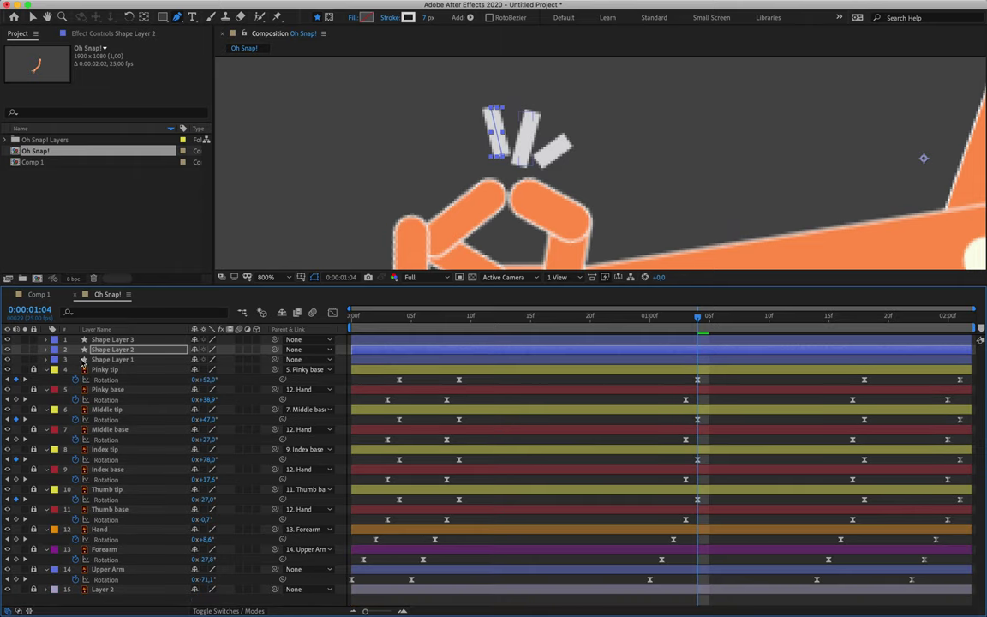
Add Trim Paths to Shape Layer 1 and keyframe its Start and End at 0:00:01:04.
left_click(96, 360)
left_click(46, 360)
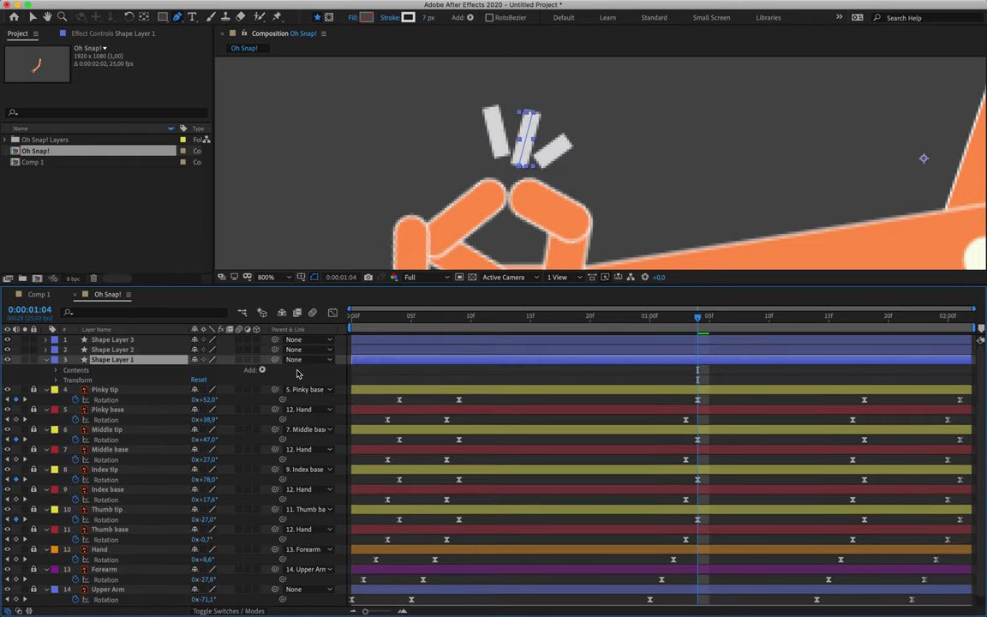
left_click(262, 371)
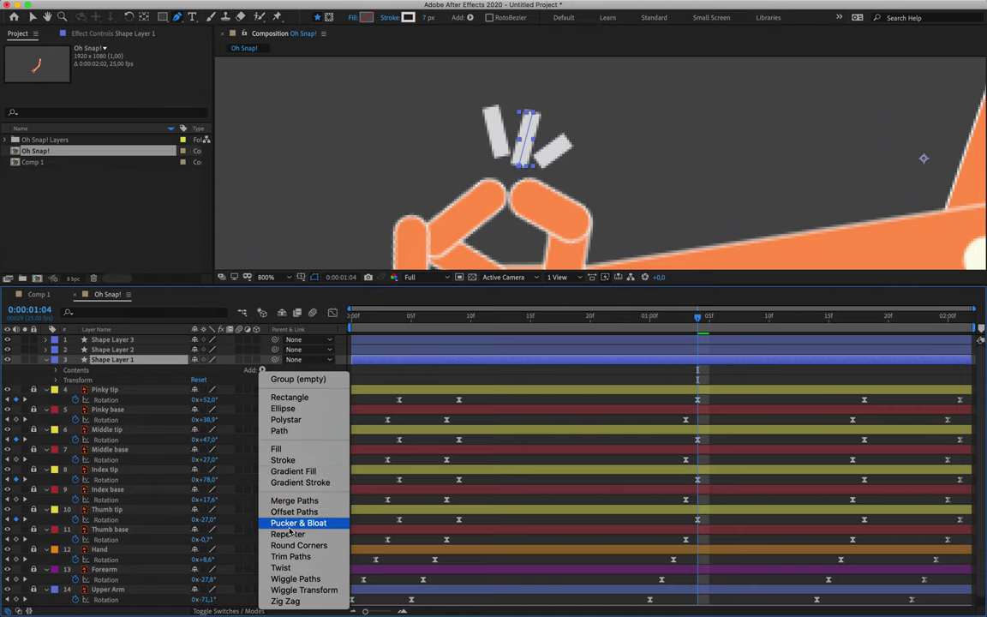
left_click(291, 557)
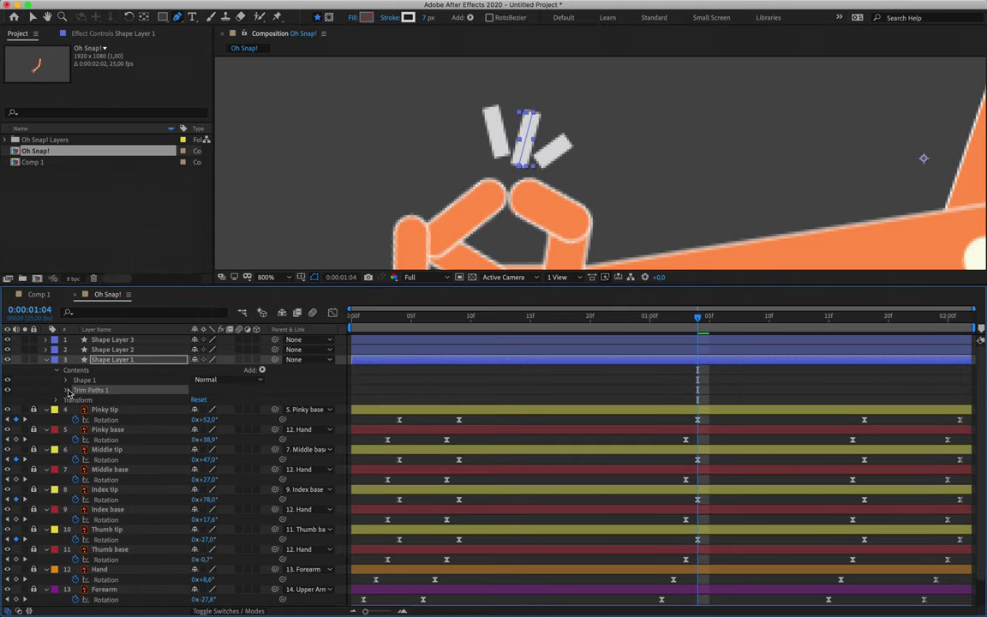
left_click(66, 390)
left_click(85, 400)
left_click(84, 411)
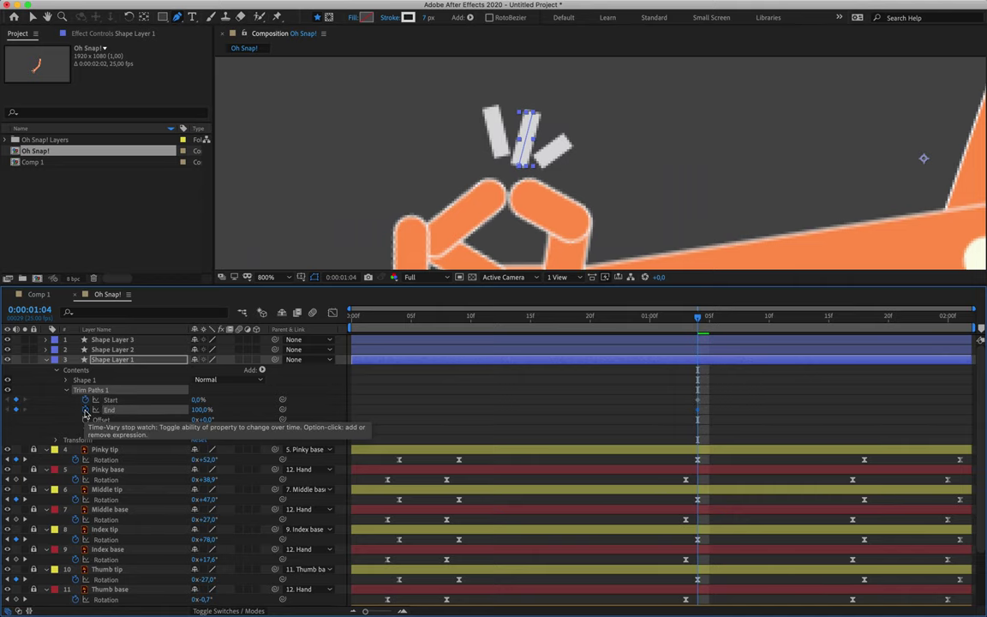
left_click(45, 359)
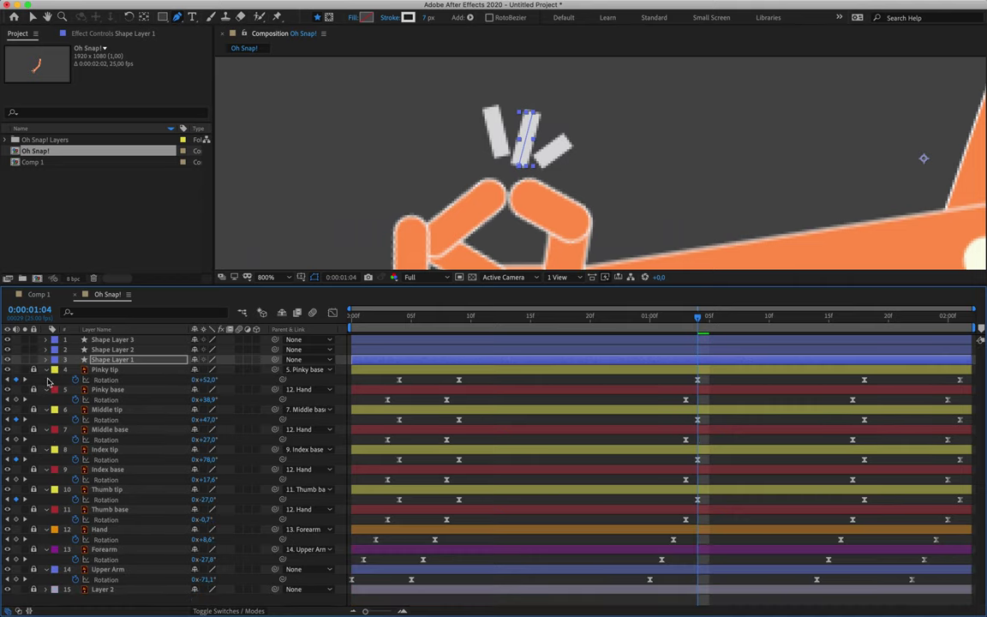
Collapse the expanded rotation properties of all arm and finger layers, from Pinky tip down to Upper Arm.
left_click(45, 369)
left_click(45, 379)
left_click(46, 389)
left_click(46, 399)
left_click(45, 409)
left_click(45, 419)
left_click(45, 429)
left_click(45, 439)
left_click(45, 449)
left_click(45, 460)
left_click(45, 470)
Reveal only the keyframed Start and End properties of the three shape layers.
left_click(111, 339)
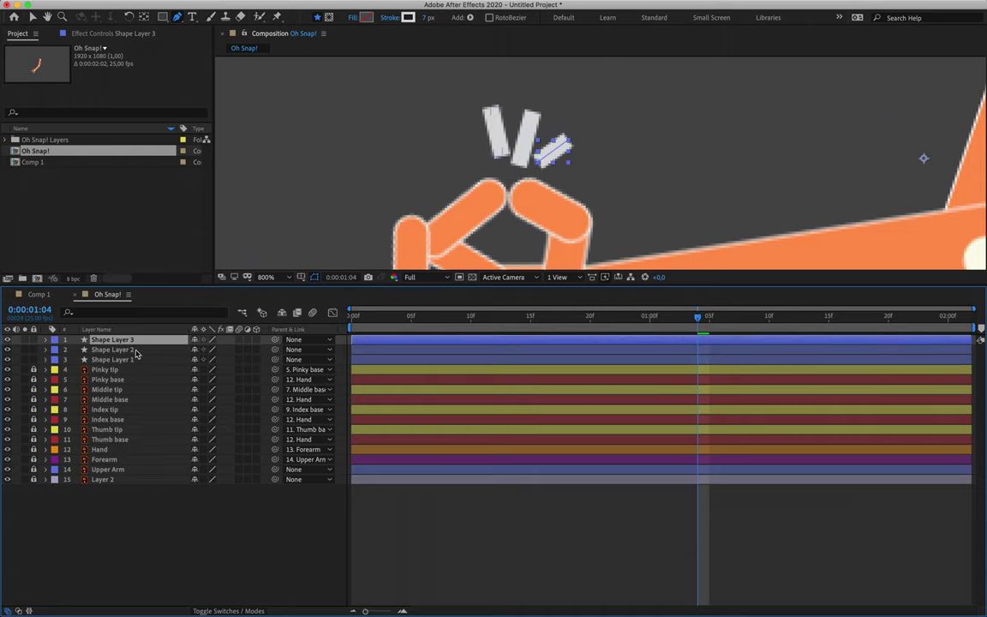
left_click(137, 359, "shift")
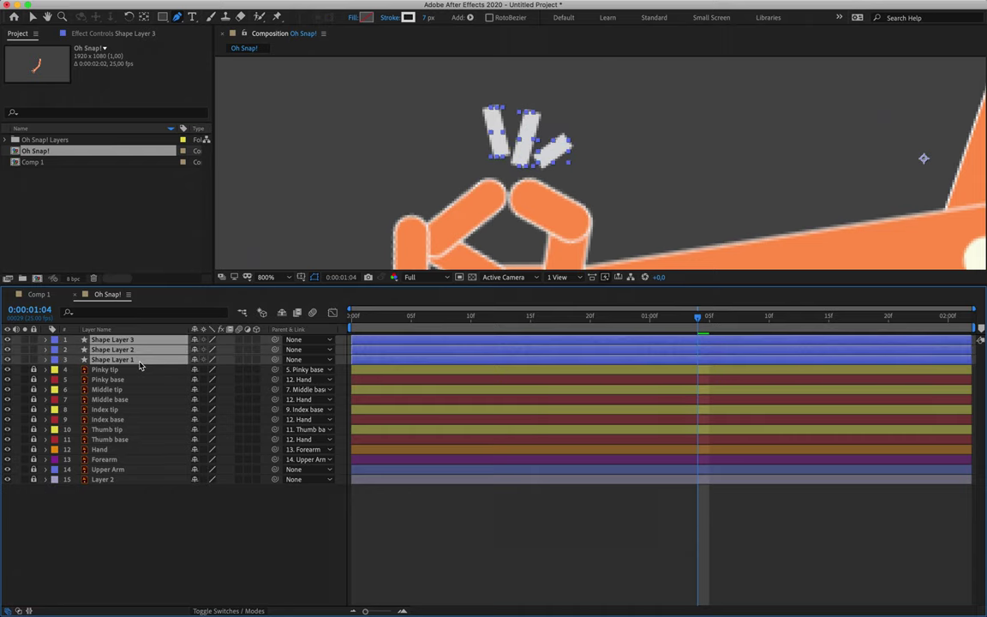
key("u")
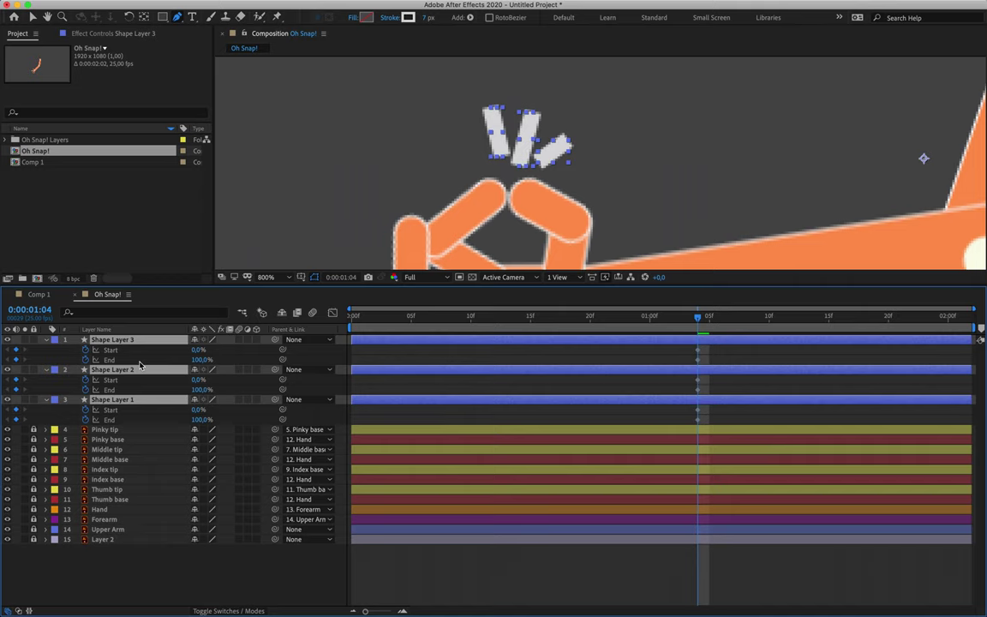
left_click(672, 354)
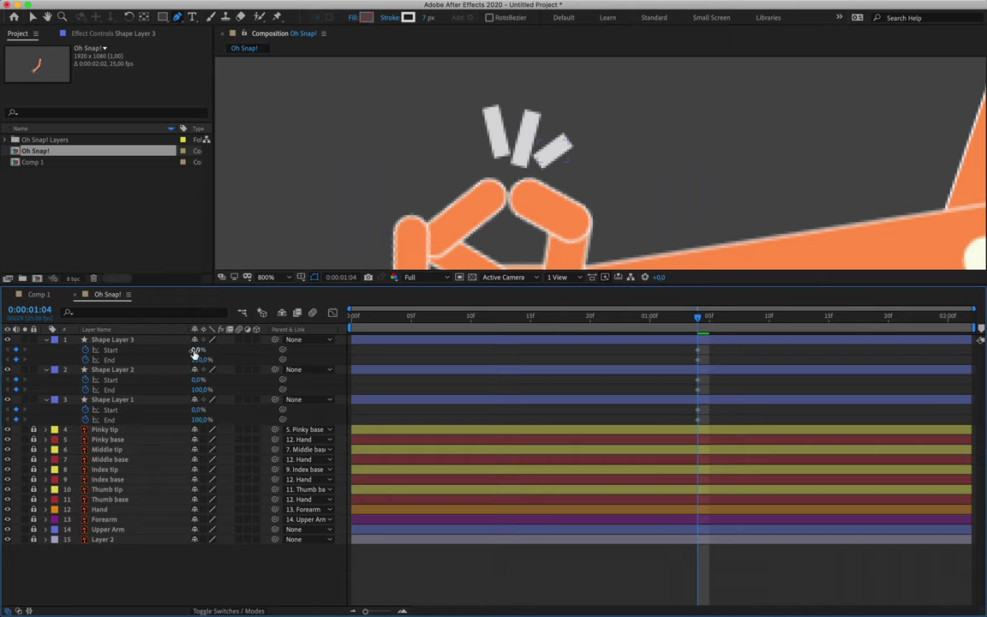
Try out different Trim Paths Start and End values on Shape Layer 3 to see how each trims the line.
left_click(111, 350)
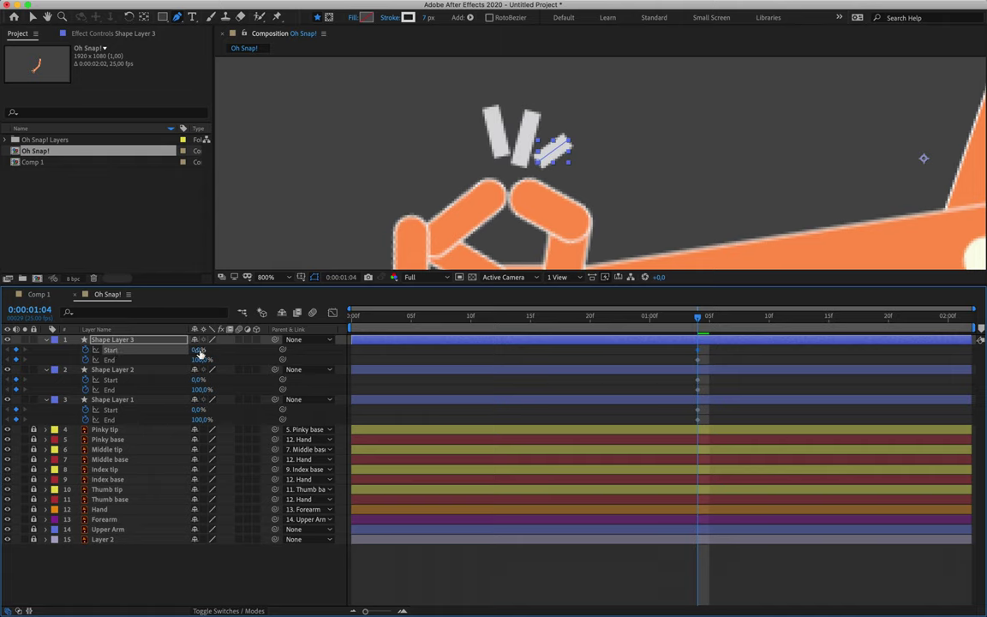
left_click(109, 360)
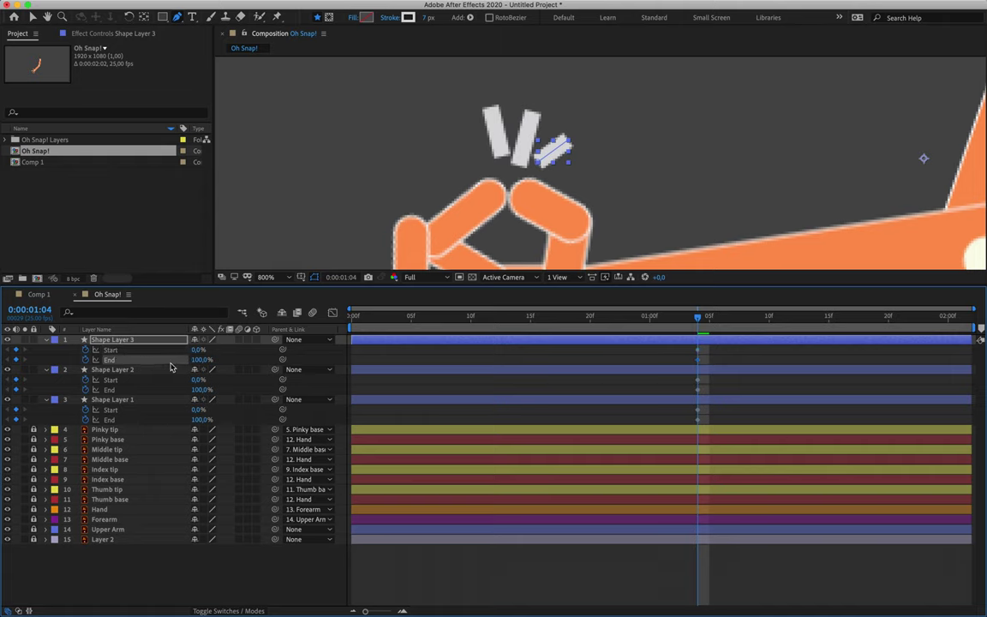
mouse_move(200, 360)
left_mouse_down()
mouse_move(121, 363)
mouse_move(154, 355)
mouse_move(139, 368)
mouse_move(94, 358)
mouse_move(158, 343)
mouse_move(99, 360)
mouse_move(144, 356)
mouse_move(96, 357)
mouse_move(143, 344)
mouse_move(210, 355)
left_mouse_up()
left_click(112, 350)
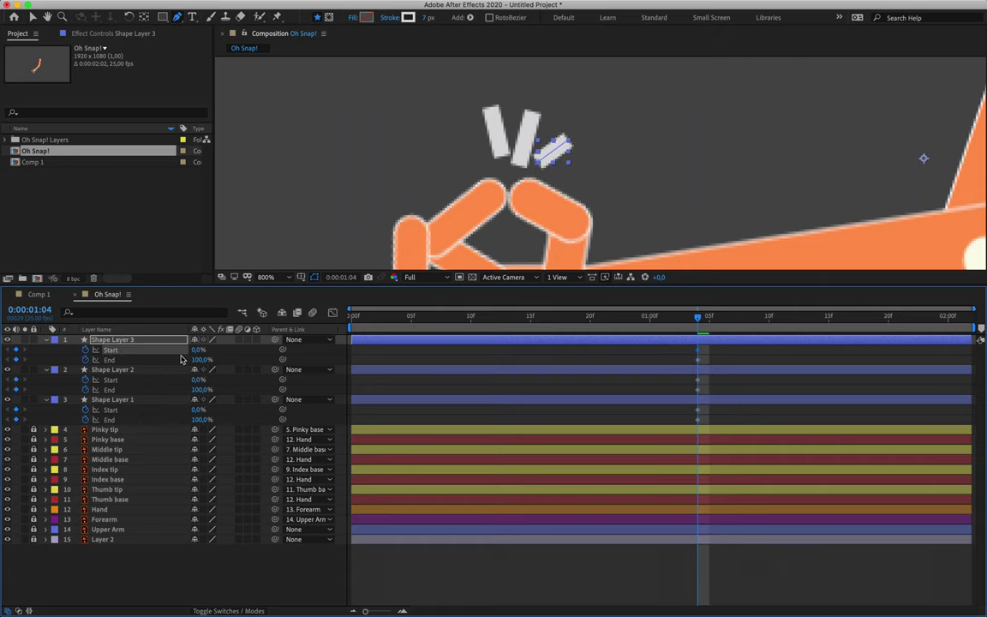
mouse_move(197, 349)
left_mouse_down()
mouse_move(262, 352)
mouse_move(202, 347)
mouse_move(239, 344)
left_mouse_up()
mouse_move(276, 351)
left_mouse_down()
mouse_move(225, 313)
mouse_move(199, 313)
mouse_move(244, 319)
mouse_move(141, 330)
left_mouse_up()
left_click(197, 359)
Move the Start keyframes of all three shape layers three frames forward to 0:00:01:07.
left_click(697, 353)
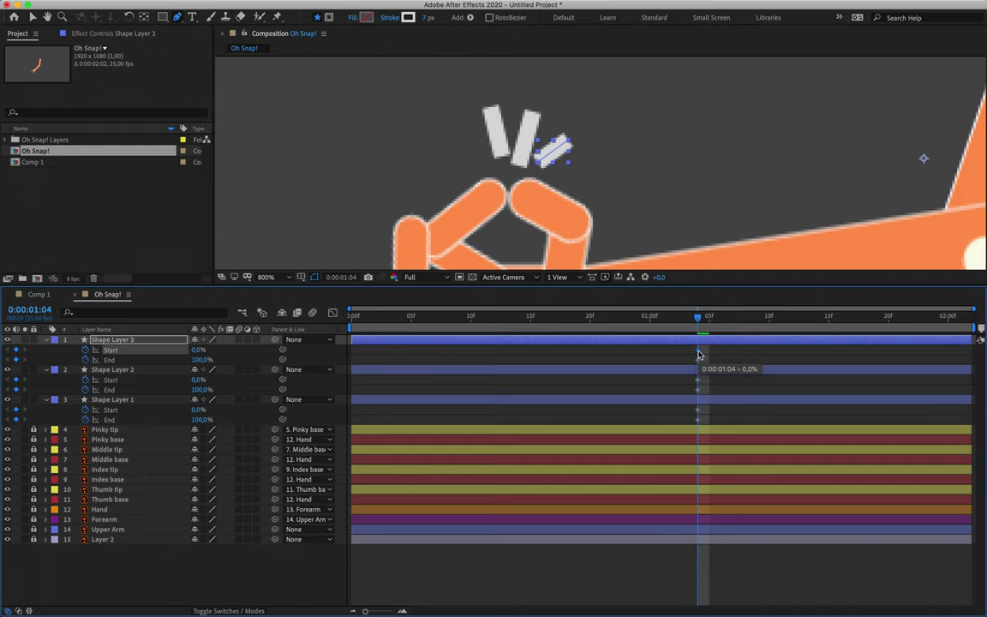
left_click(697, 381, "shift")
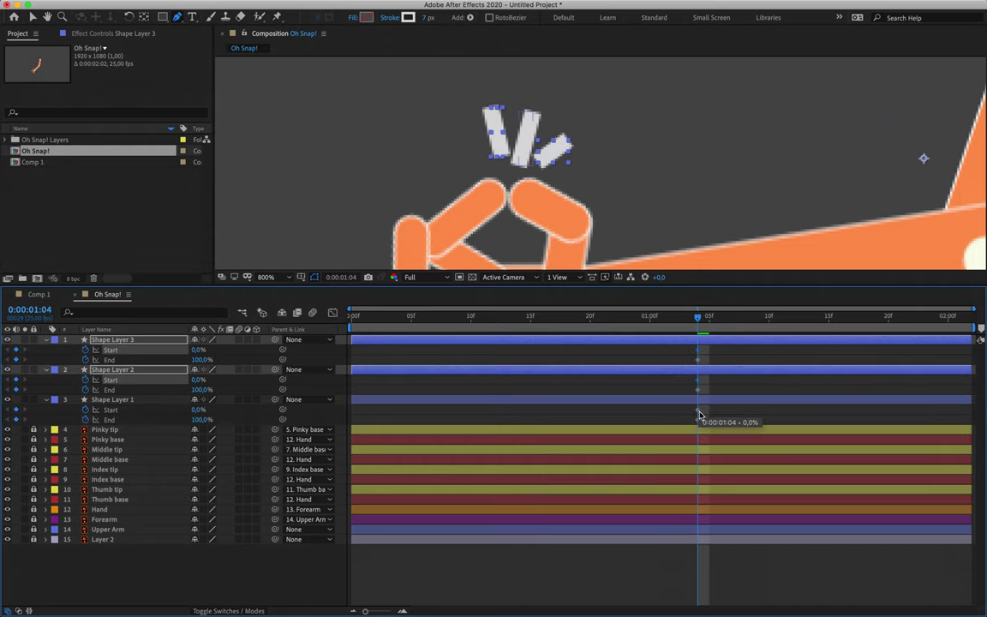
left_click(697, 409, "shift")
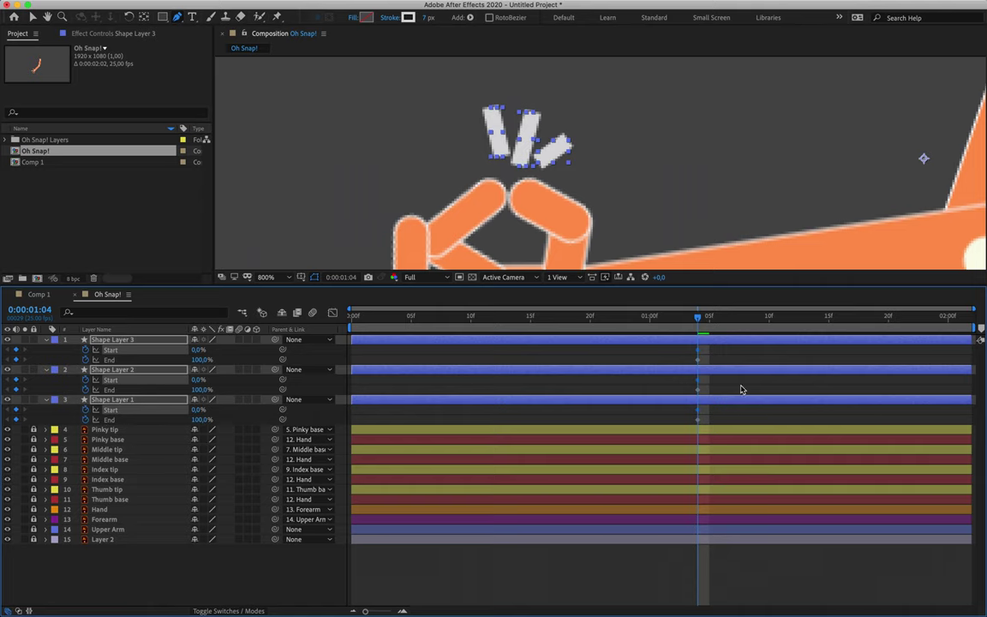
left_click_drag(700, 353, 740, 352)
left_click(666, 357)
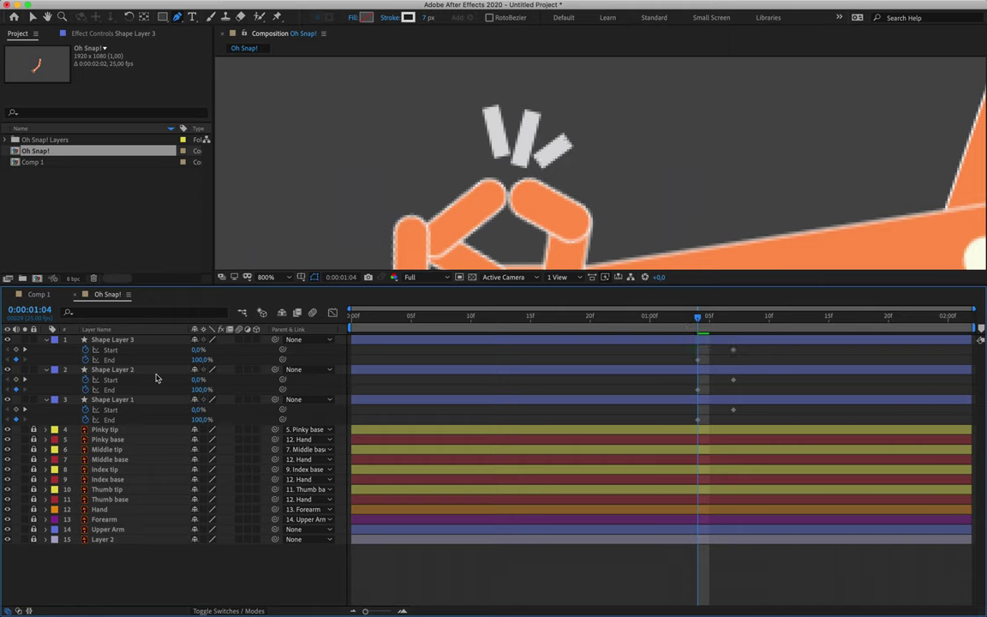
Set the End keyframes of Shape Layers 1, 2 and 3 to 0% at 0:00:01:04.
left_click(109, 360)
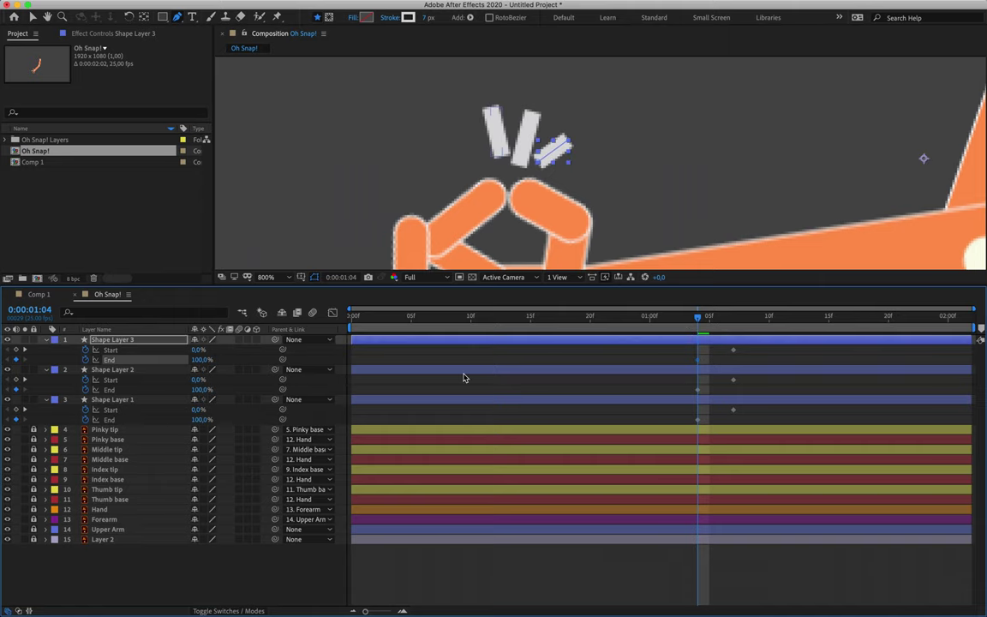
left_click(109, 389, "shift")
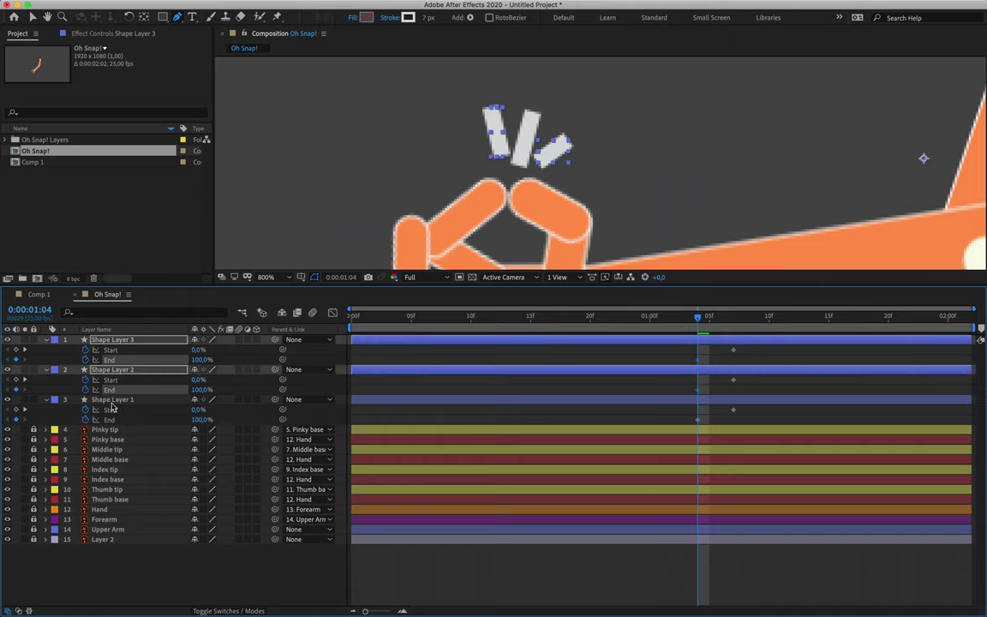
left_click(109, 419, "shift")
left_click_drag(203, 426, 133, 433)
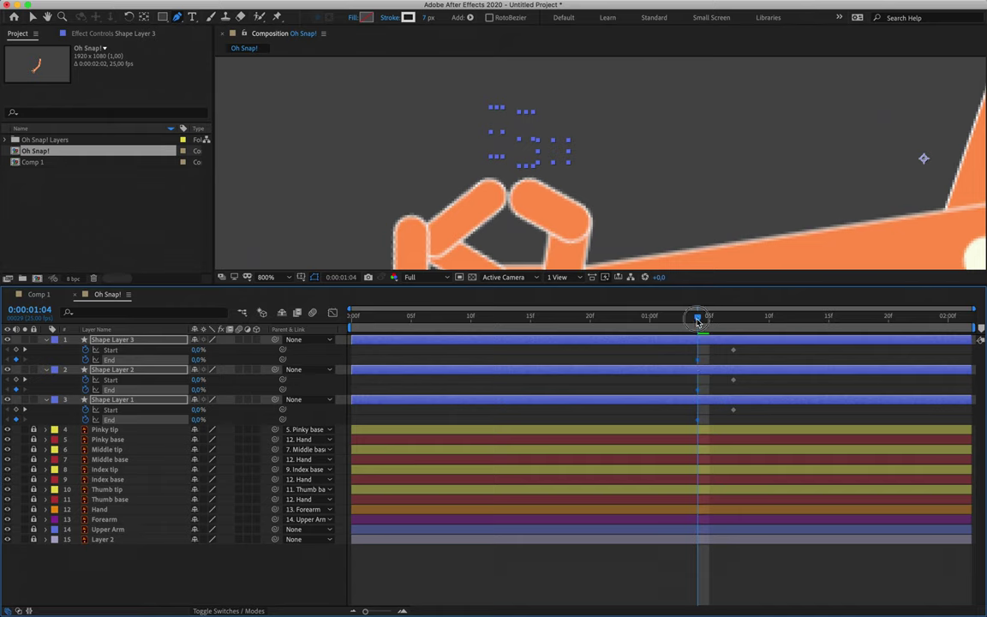
Keyframe the End value of all three shape layers at 100% at 0:00:01:07.
left_click_drag(704, 320, 733, 330)
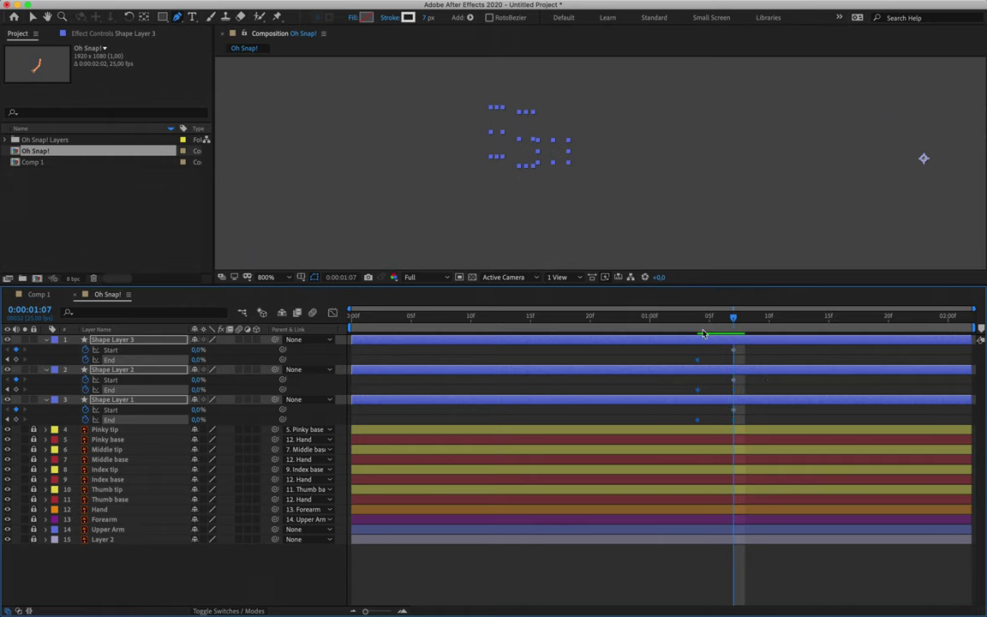
left_click_drag(198, 359, 272, 363)
left_click_drag(198, 389, 275, 385)
left_click_drag(196, 419, 363, 415)
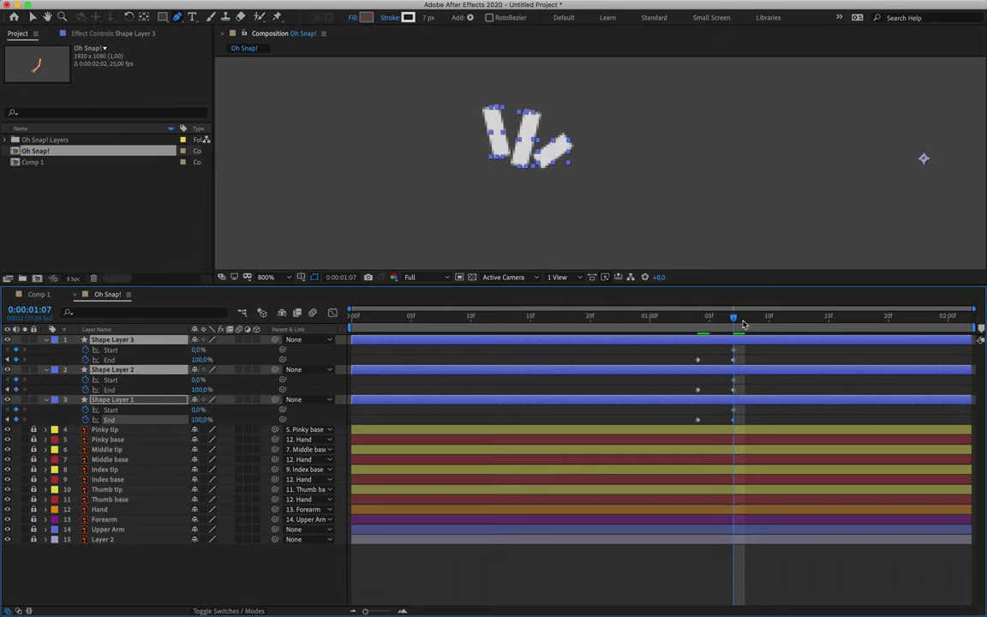
Keyframe the Start value of all three shape layers at 100% at 0:00:01:10.
mouse_move(734, 319)
left_mouse_down()
mouse_move(710, 320)
mouse_move(733, 333)
mouse_move(700, 330)
mouse_move(734, 334)
mouse_move(696, 335)
mouse_move(769, 336)
left_mouse_up()
left_click_drag(198, 350, 264, 346)
left_click_drag(199, 380, 257, 369)
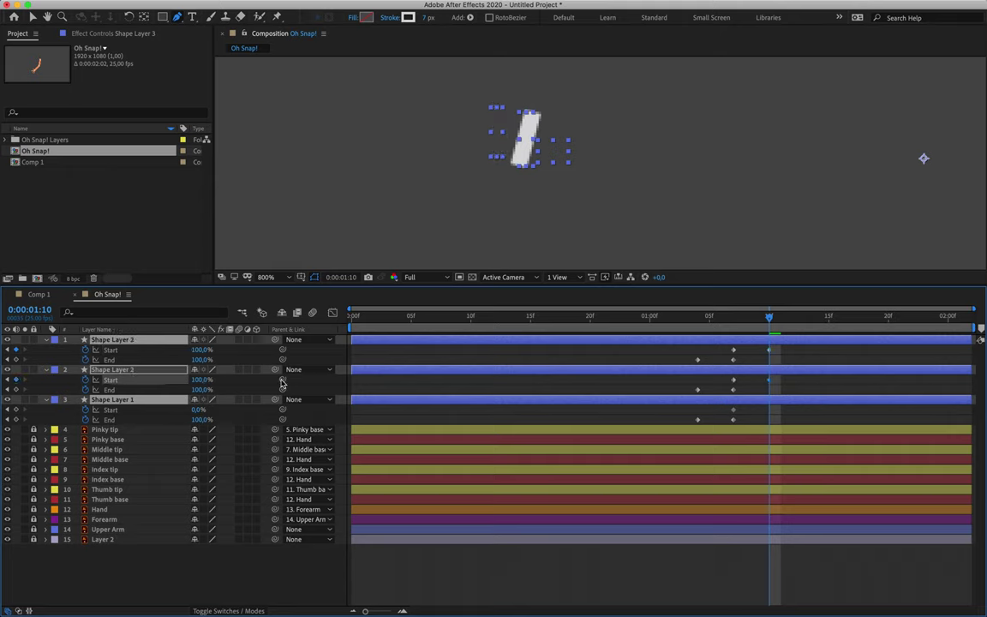
left_click_drag(199, 409, 325, 405)
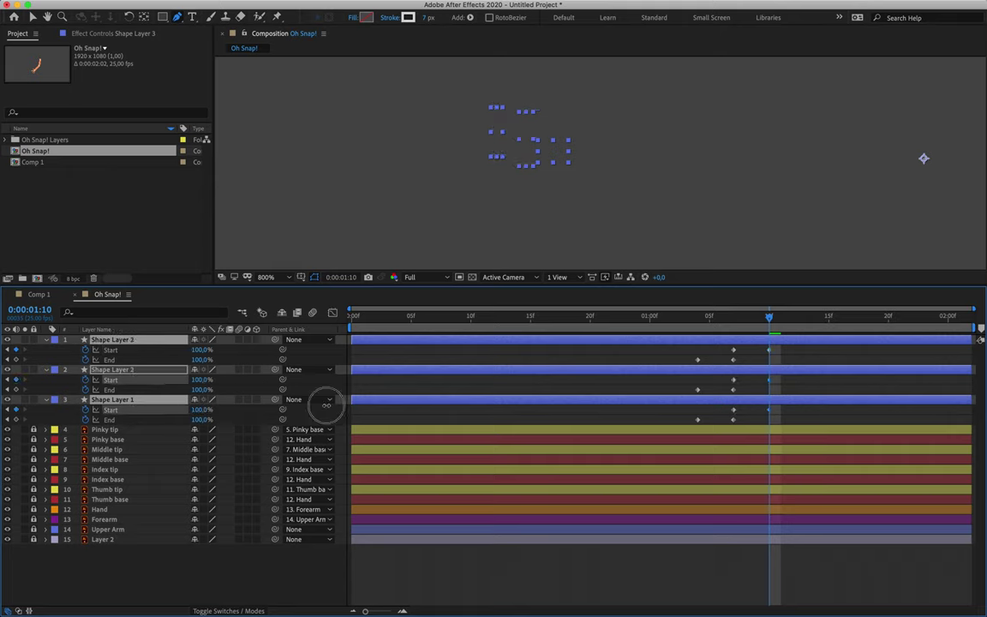
Preview the accent lines around the snap, checking the frames near 0:00:01:04.
left_click(692, 316)
key("Page_Up")
key("Page_Up")
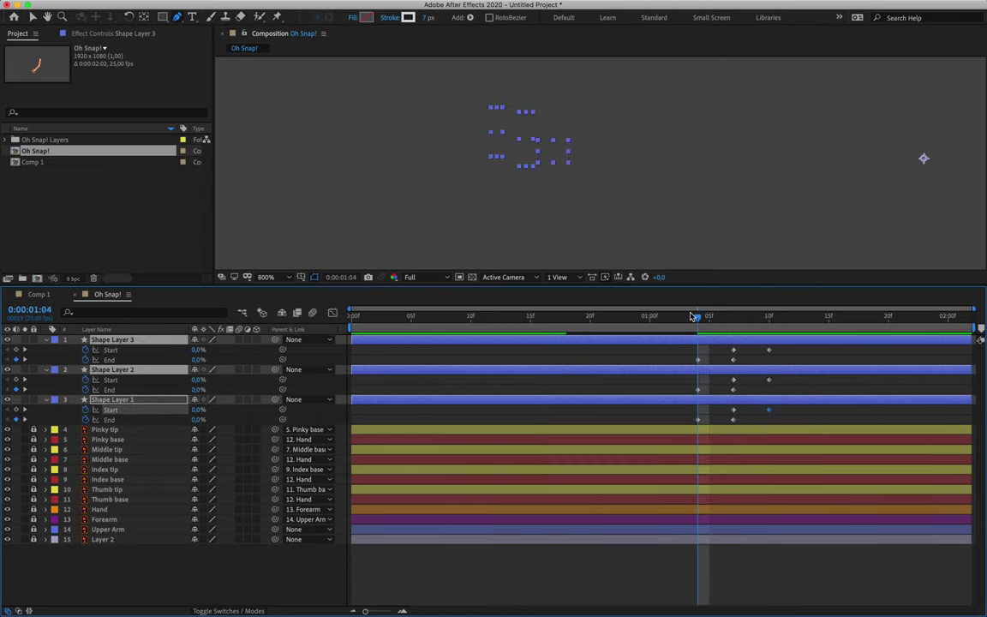
left_click_drag(692, 317, 697, 319)
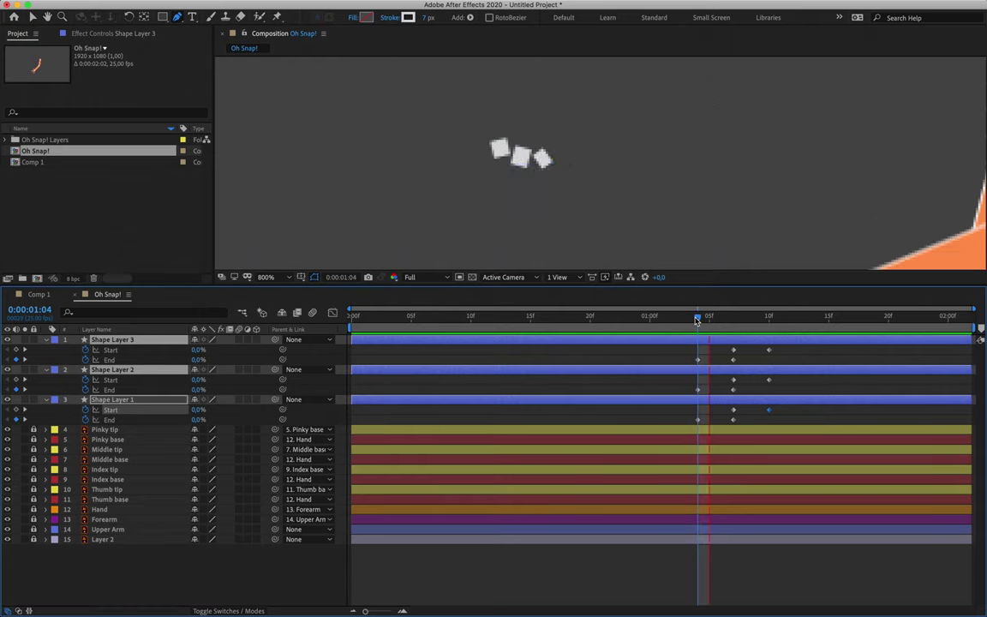
key("Page_Down")
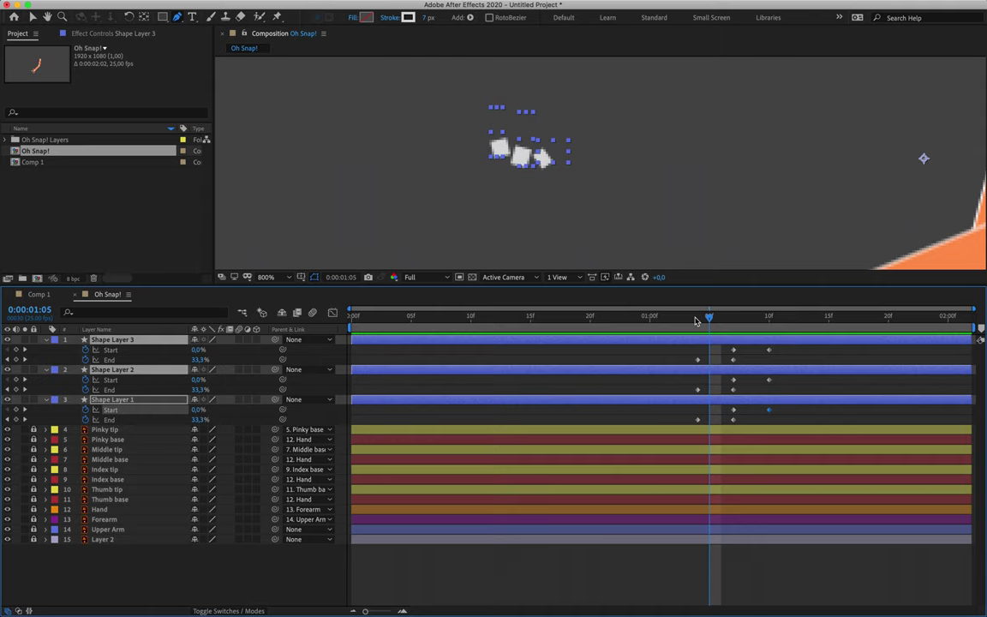
key("Page_Up")
key("Page_Up")
Play the whole arm animation from the first frame with the full composition in view, and clear the layer selection.
key("comma")
key("comma")
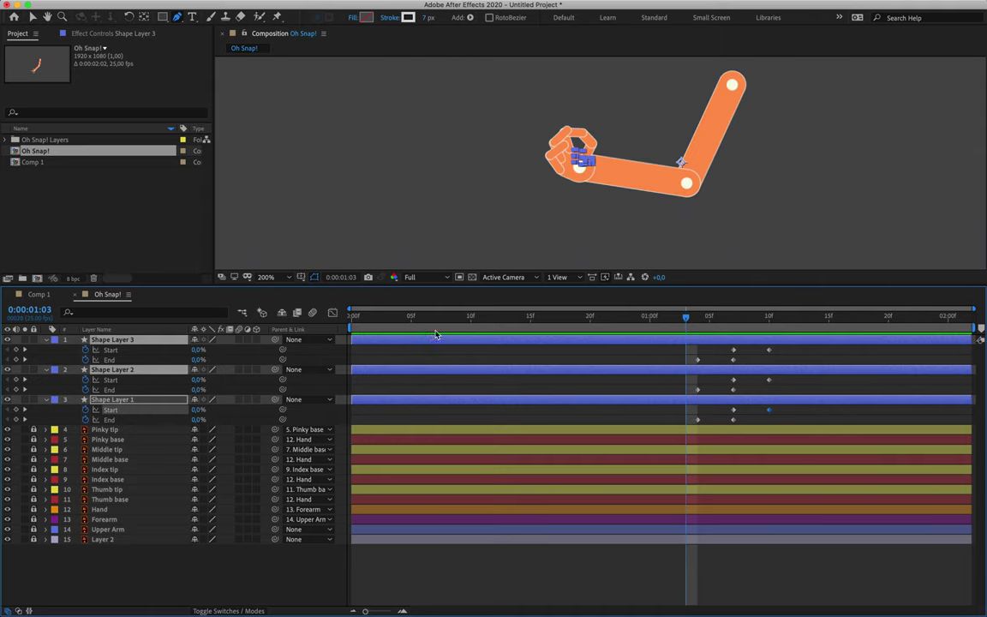
key("comma")
key("Home")
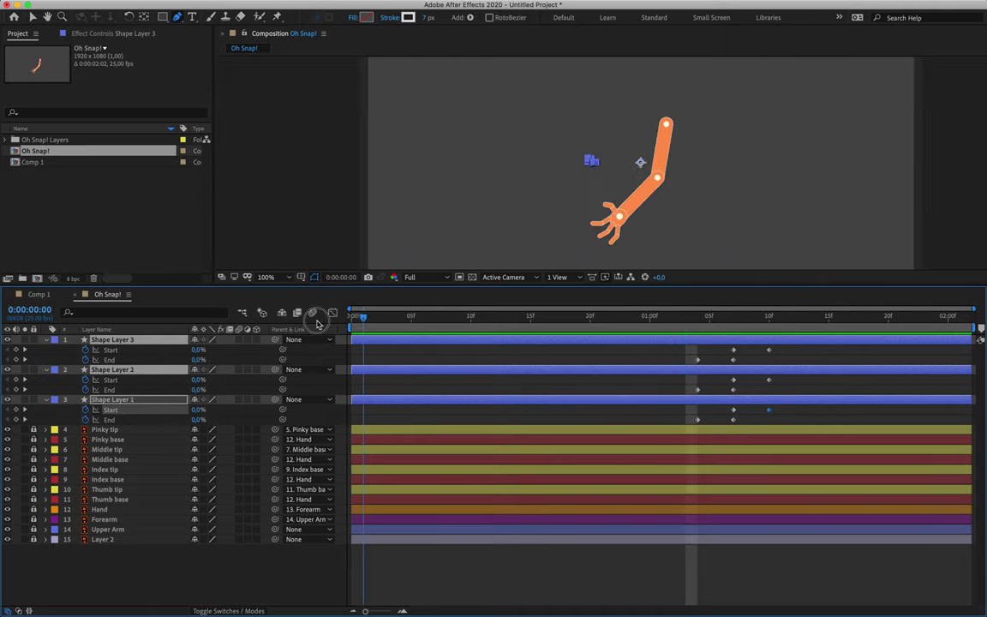
key("space")
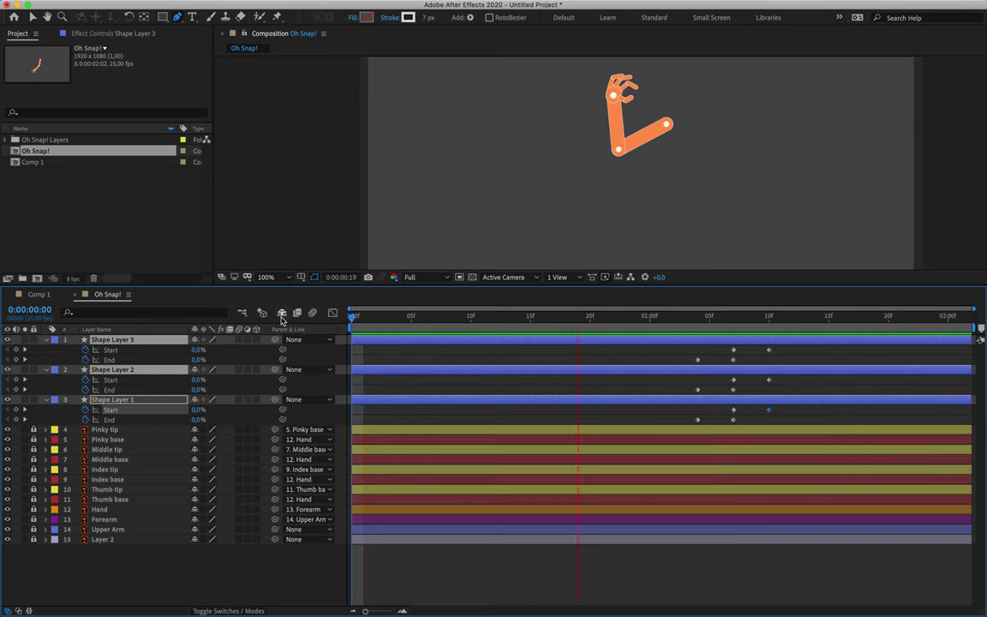
key("space")
left_click(284, 568)
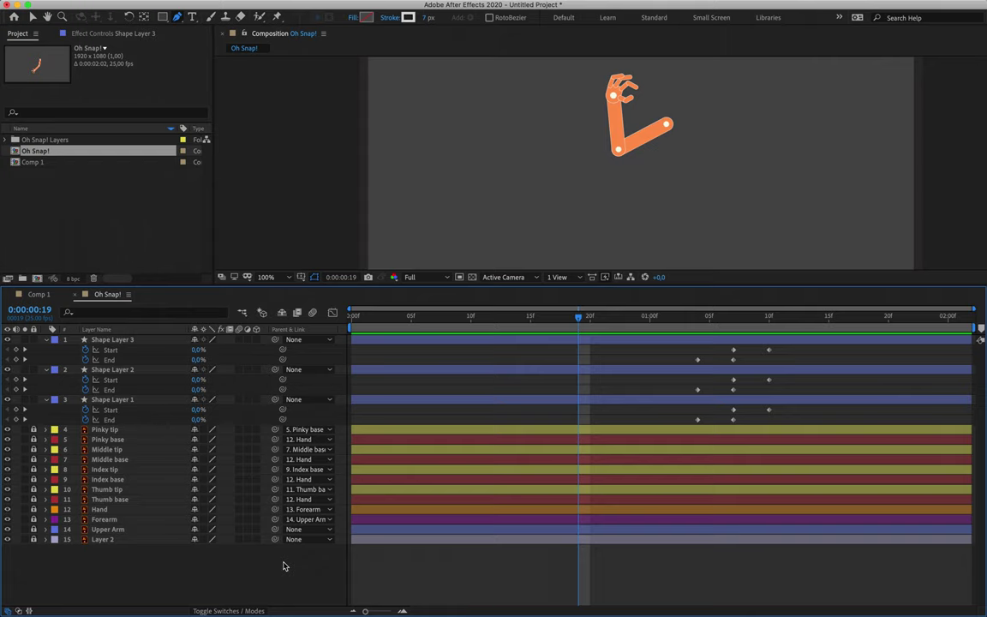
mouse_move(613, 5)
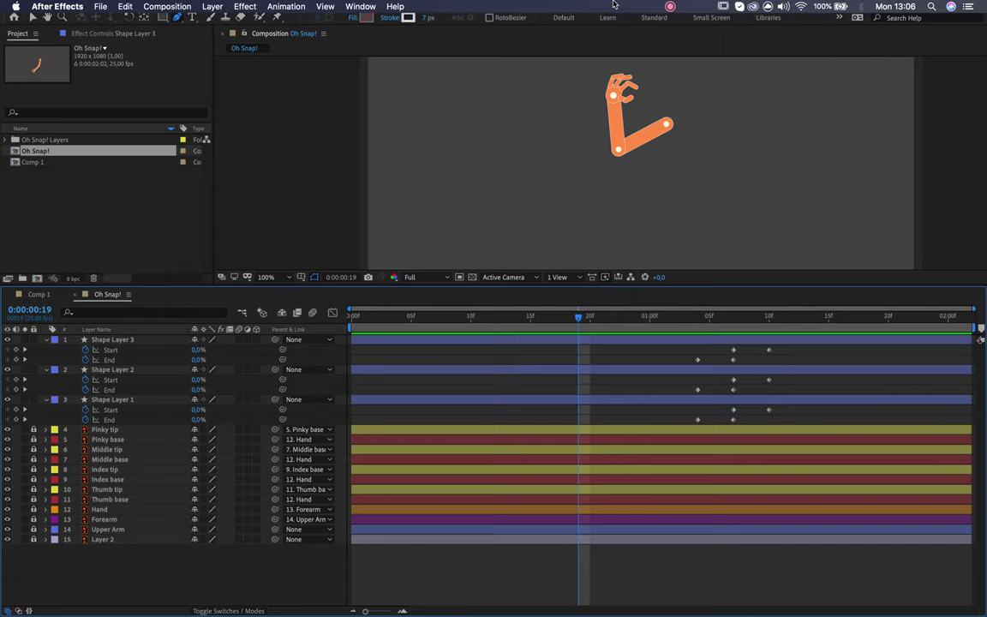